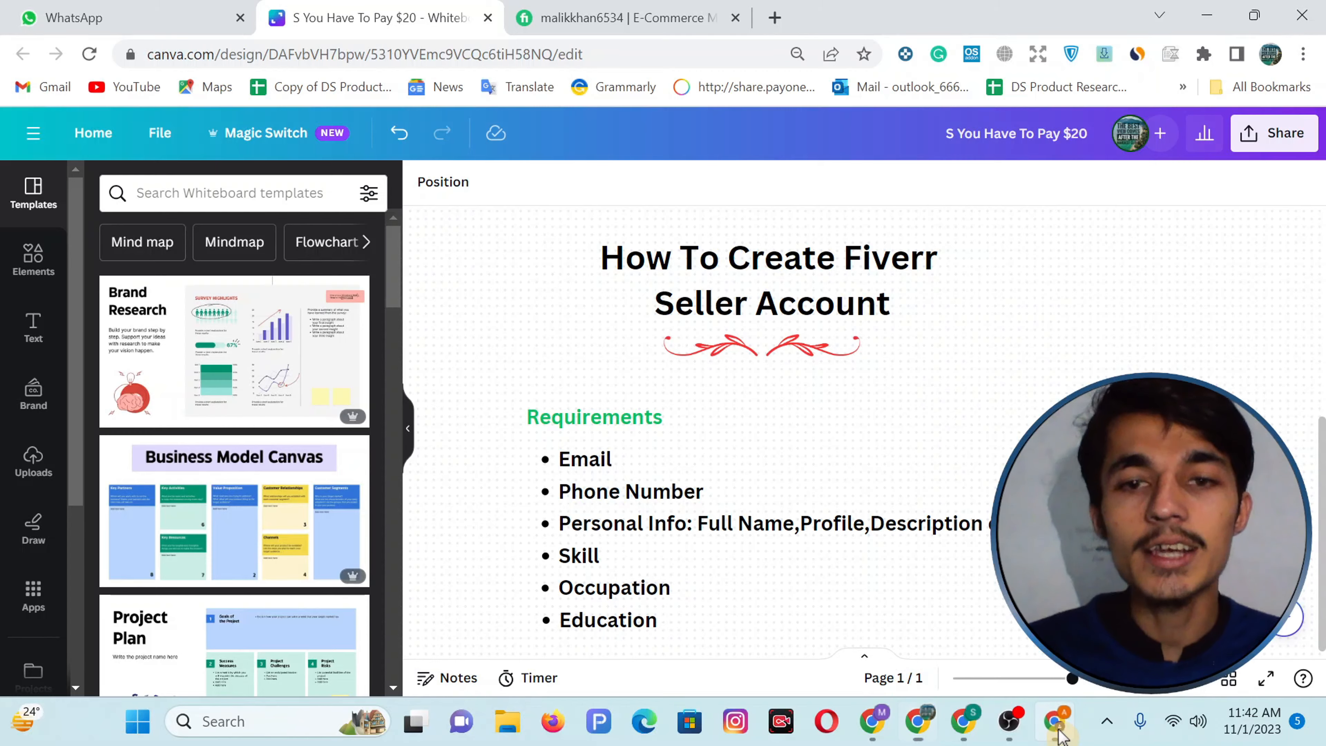
Step: Switch from the Canva requirements slide to the Chrome window with an empty new tab
click(1054, 721)
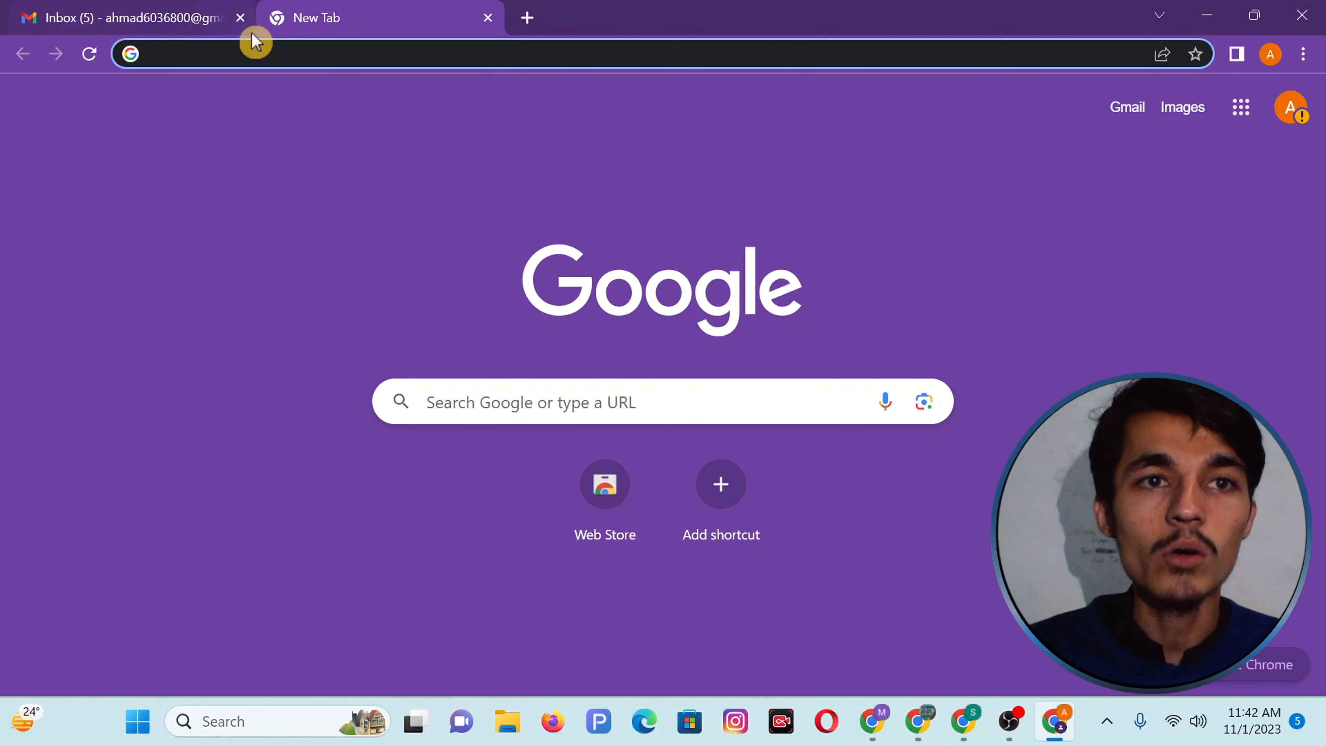
Step: Search Google for 'fiver'
text(fi)
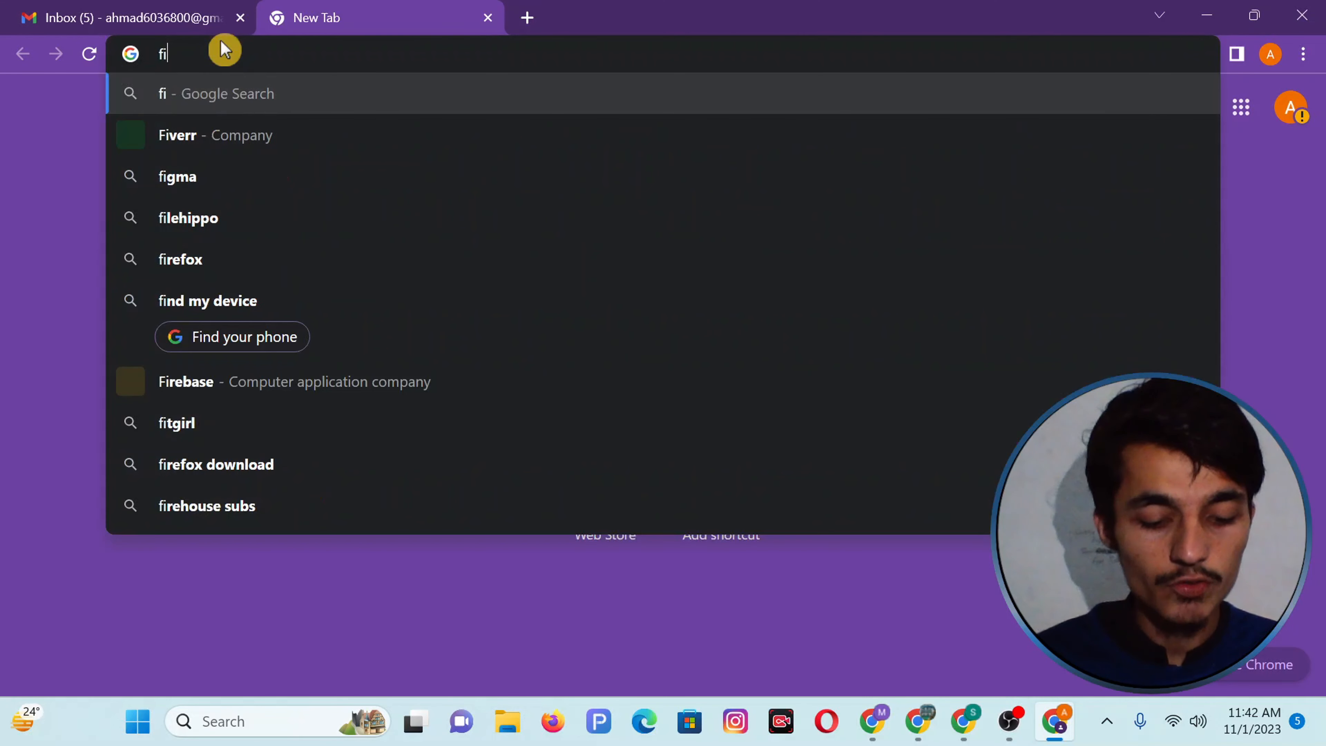
text(ver)
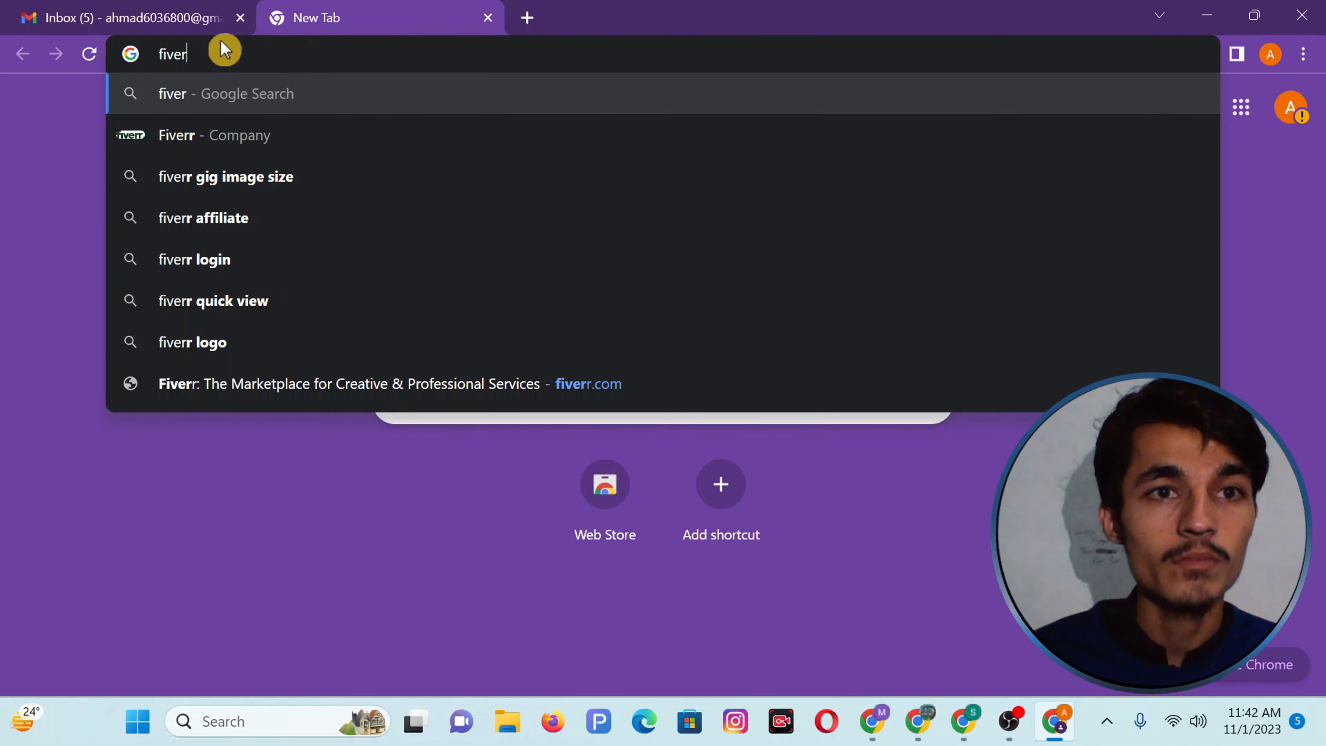
key(Return)
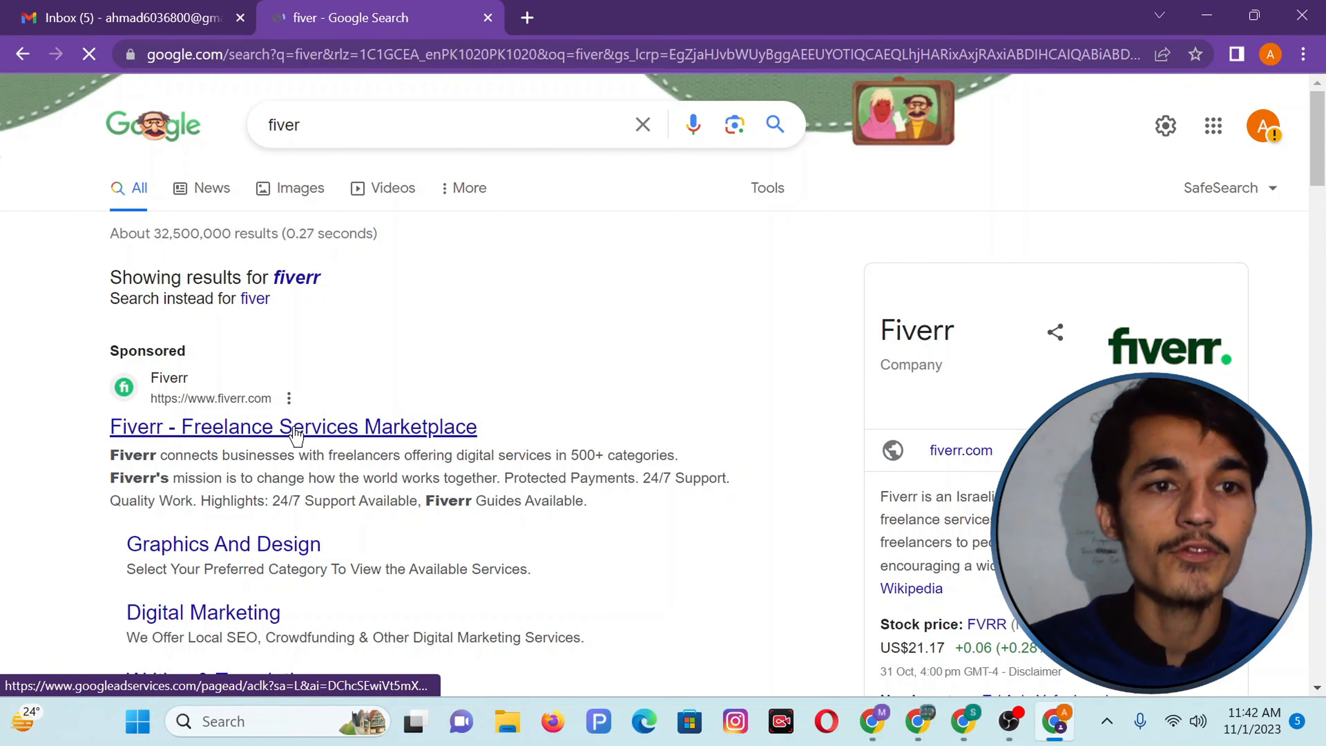
Step: Open fiverr.com from the search results and start joining with a new account
click(447, 431)
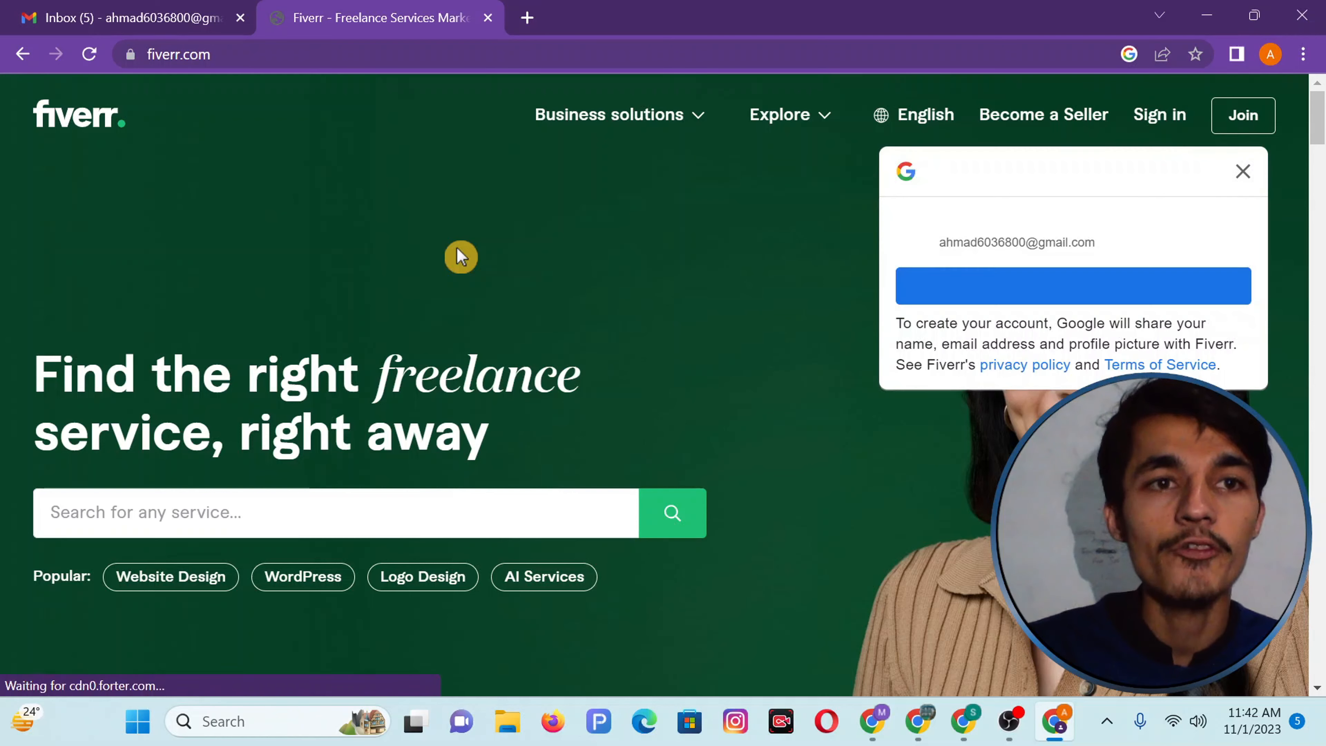
click(1240, 116)
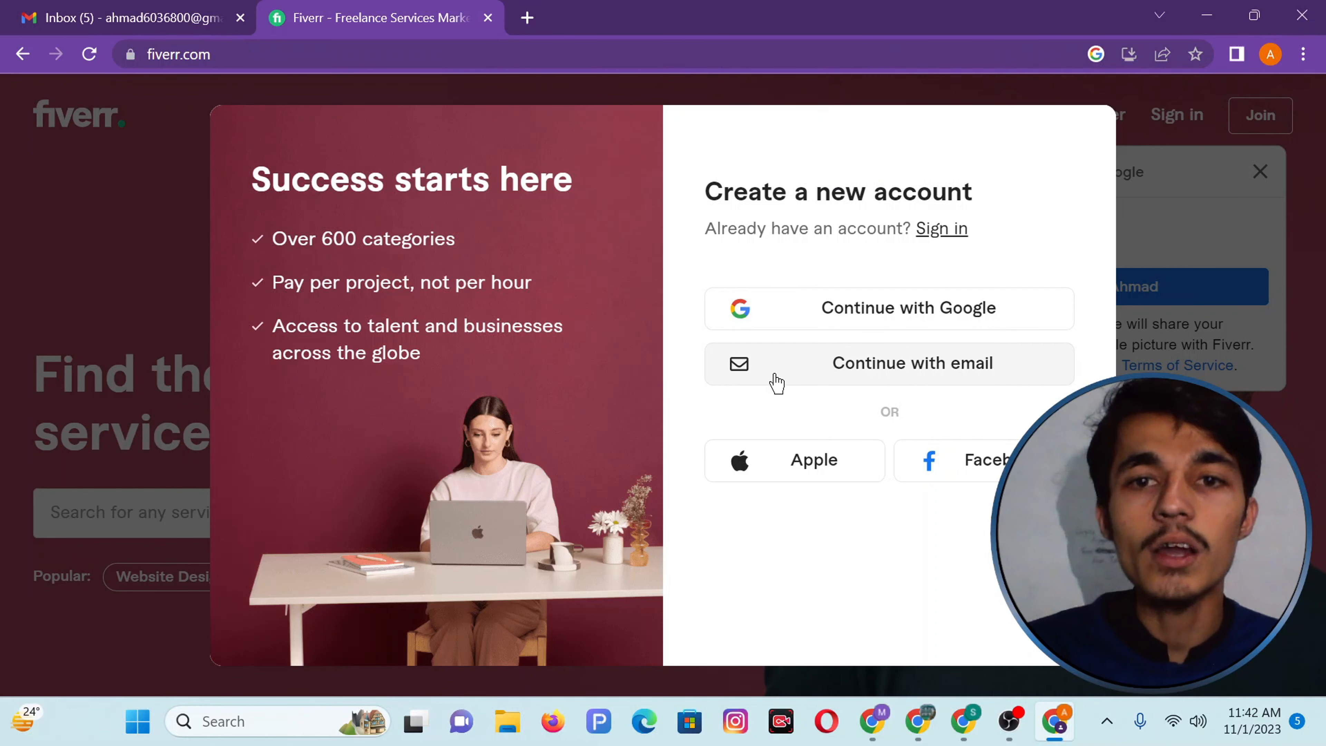
click(918, 367)
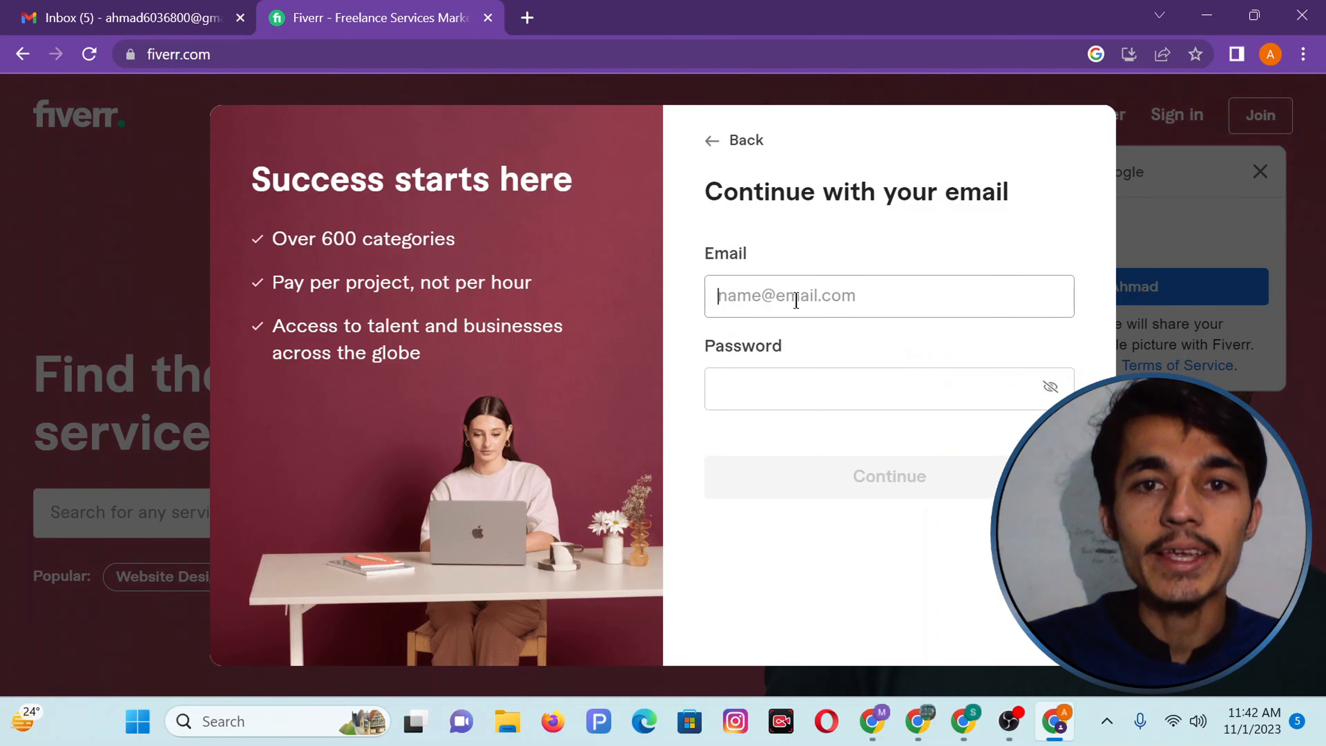
drag(758, 256, 714, 254)
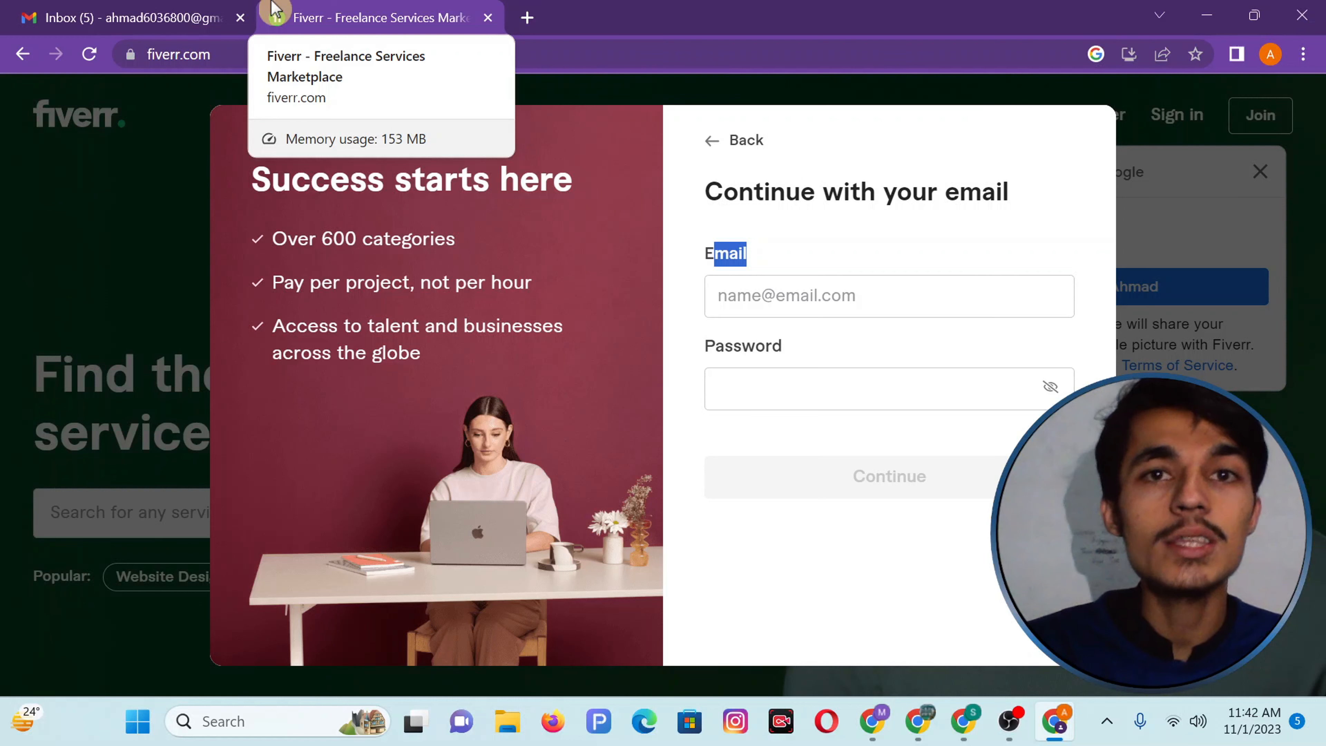
click(182, 18)
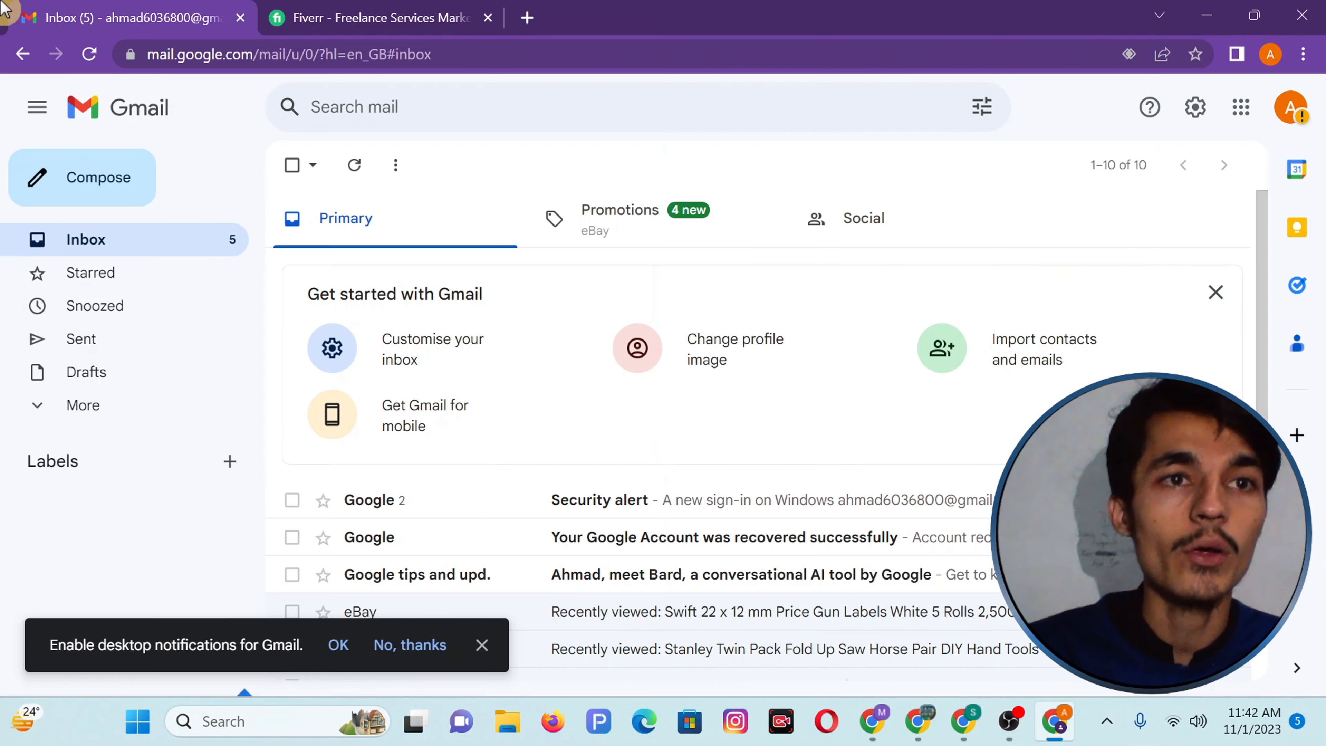
click(1290, 107)
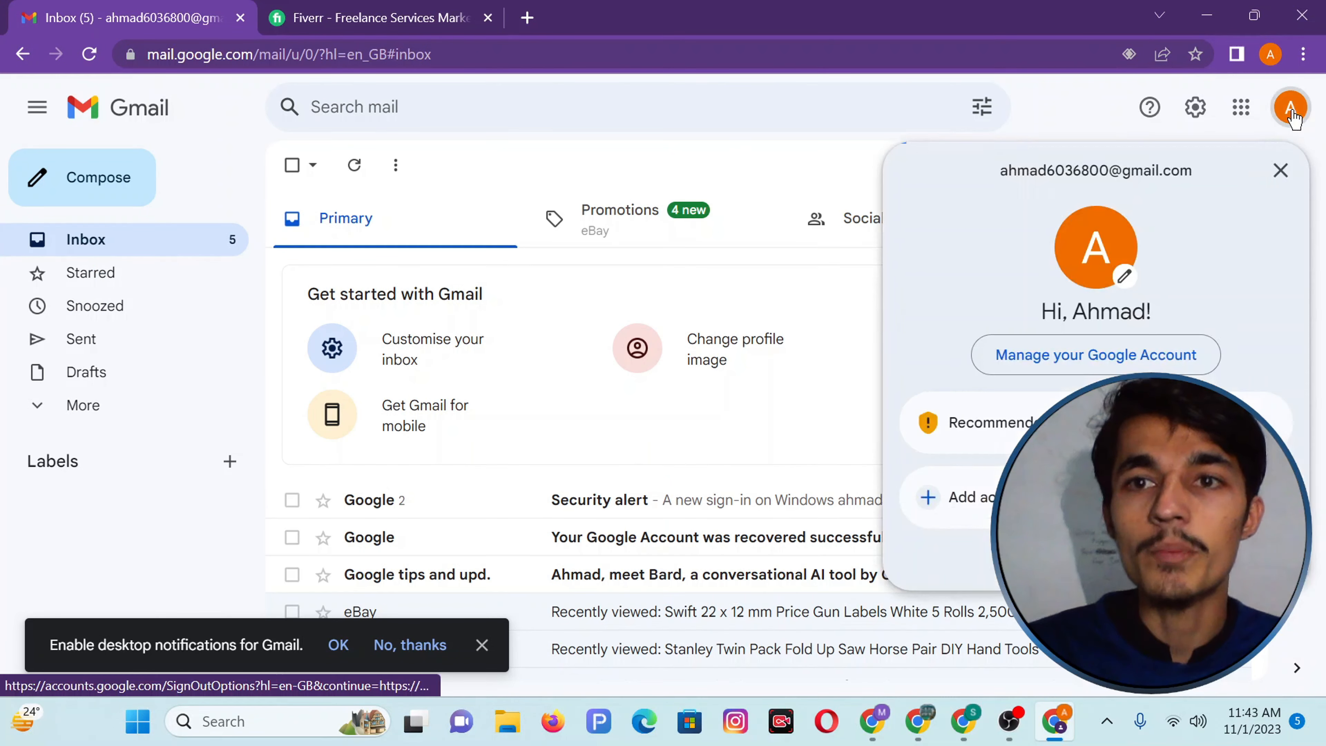
triple_click(1086, 176)
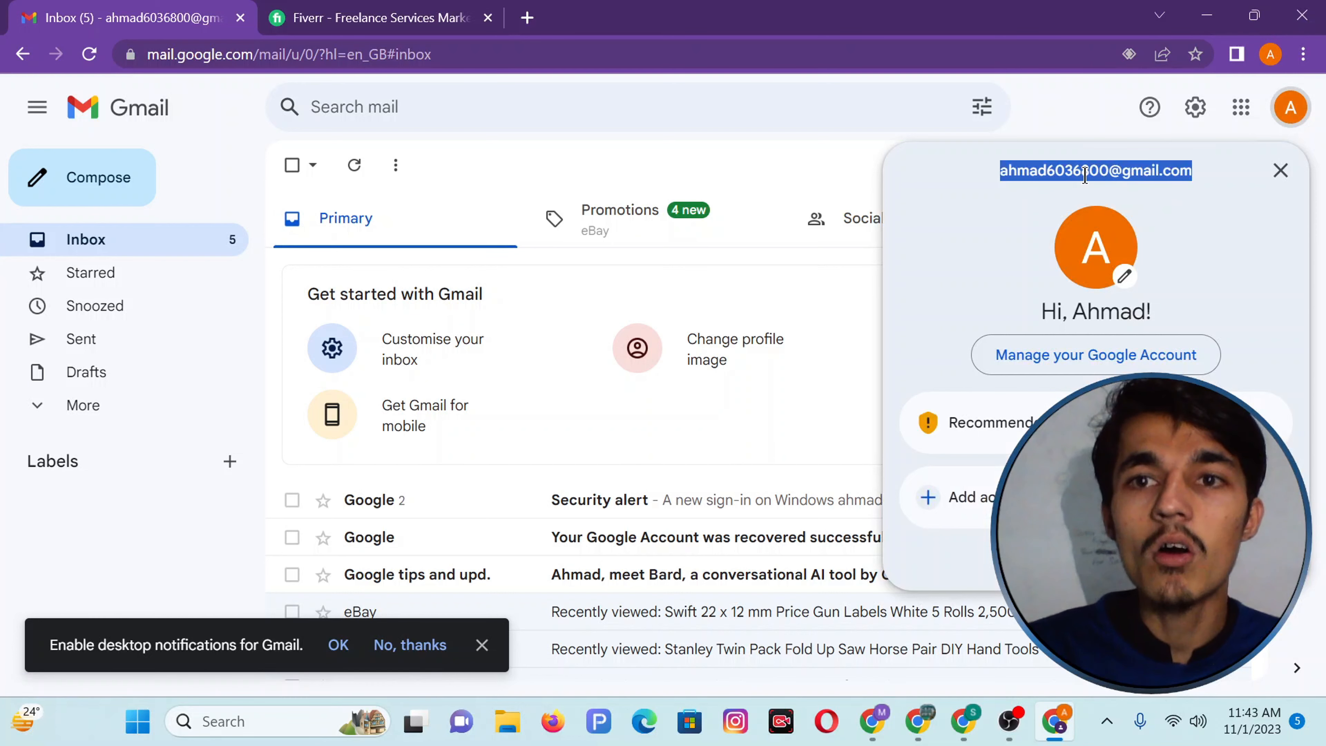
right_click(1085, 175)
click(992, 195)
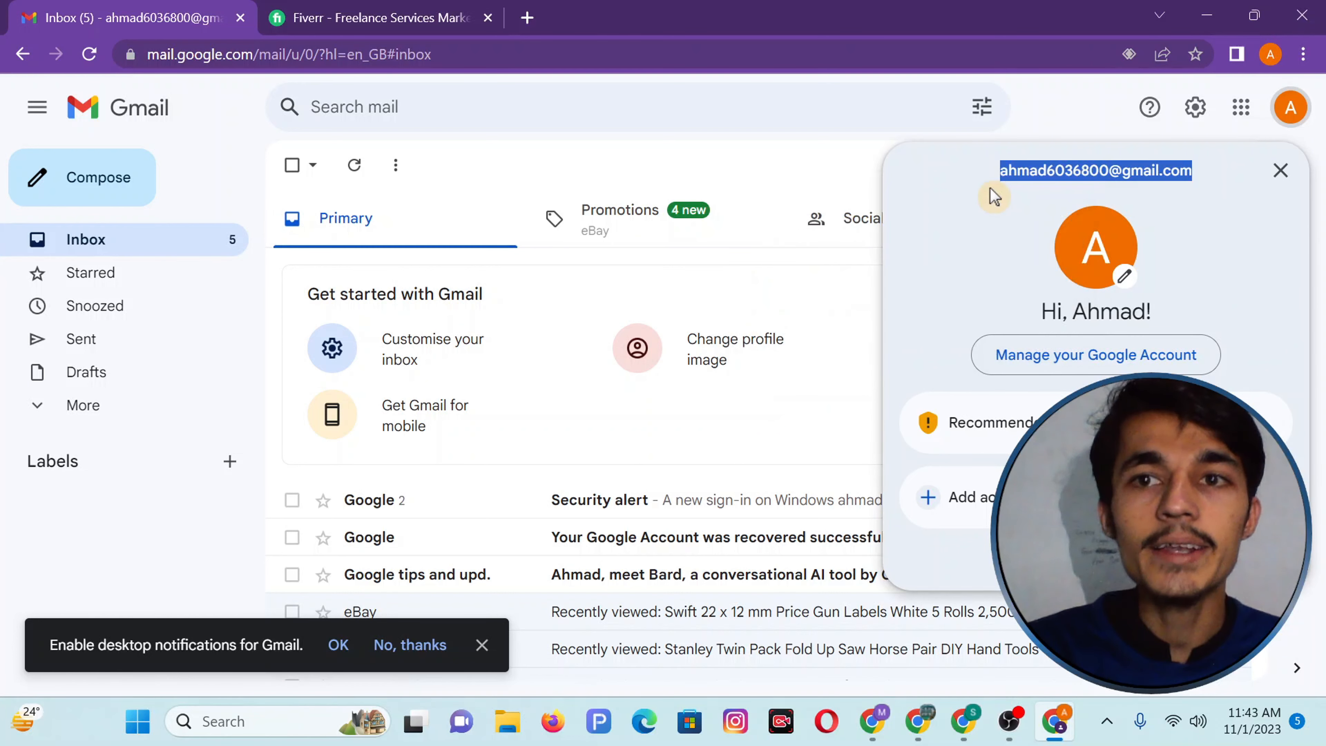
Step: Paste the copied email address into the Fiverr Email field
click(385, 16)
click(837, 290)
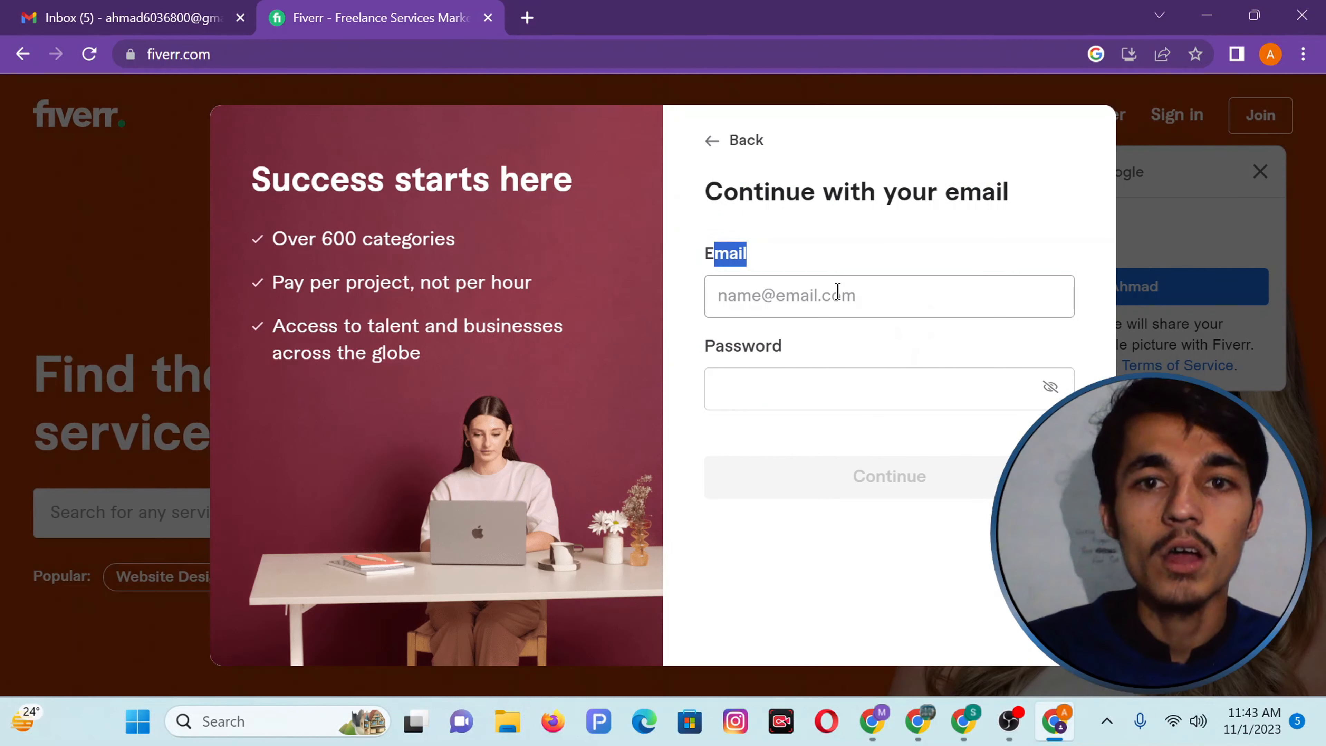
right_click(838, 290)
click(933, 452)
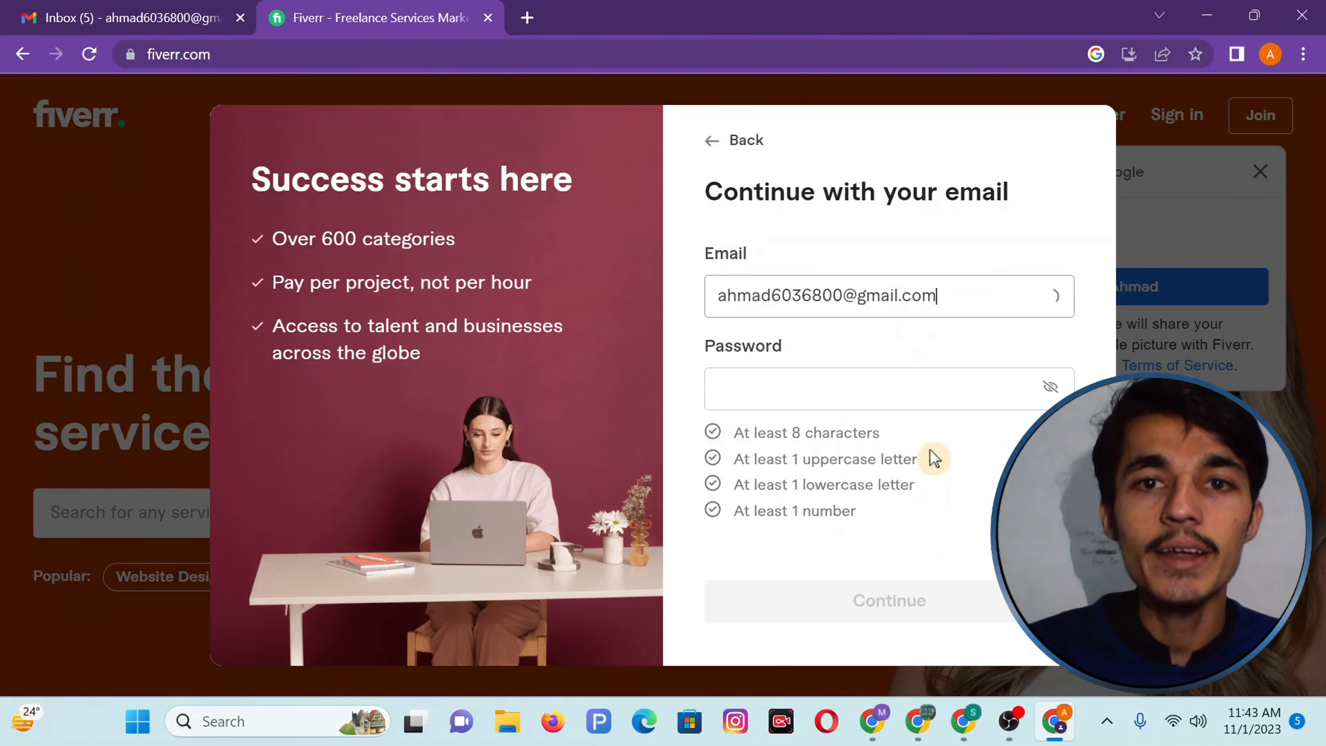
Step: Enter a password meeting all four requirements and continue sign-up
click(831, 388)
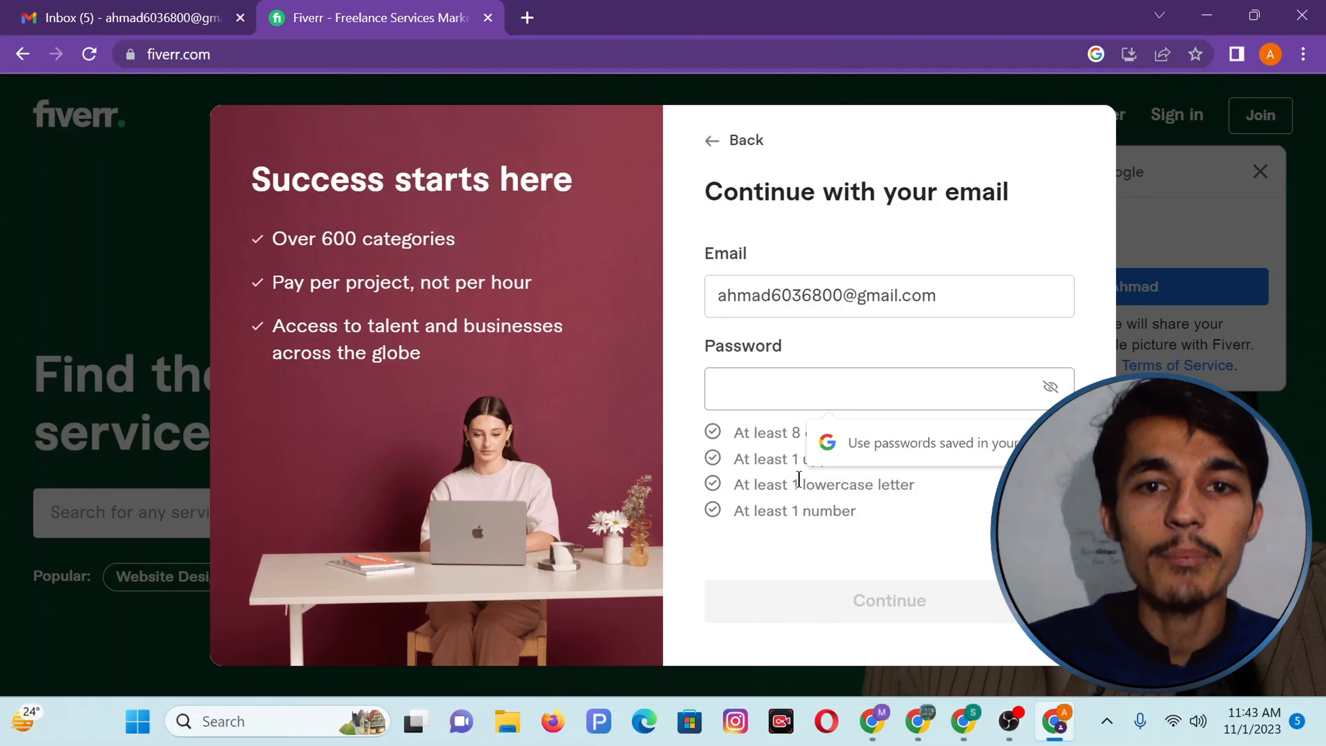
click(755, 464)
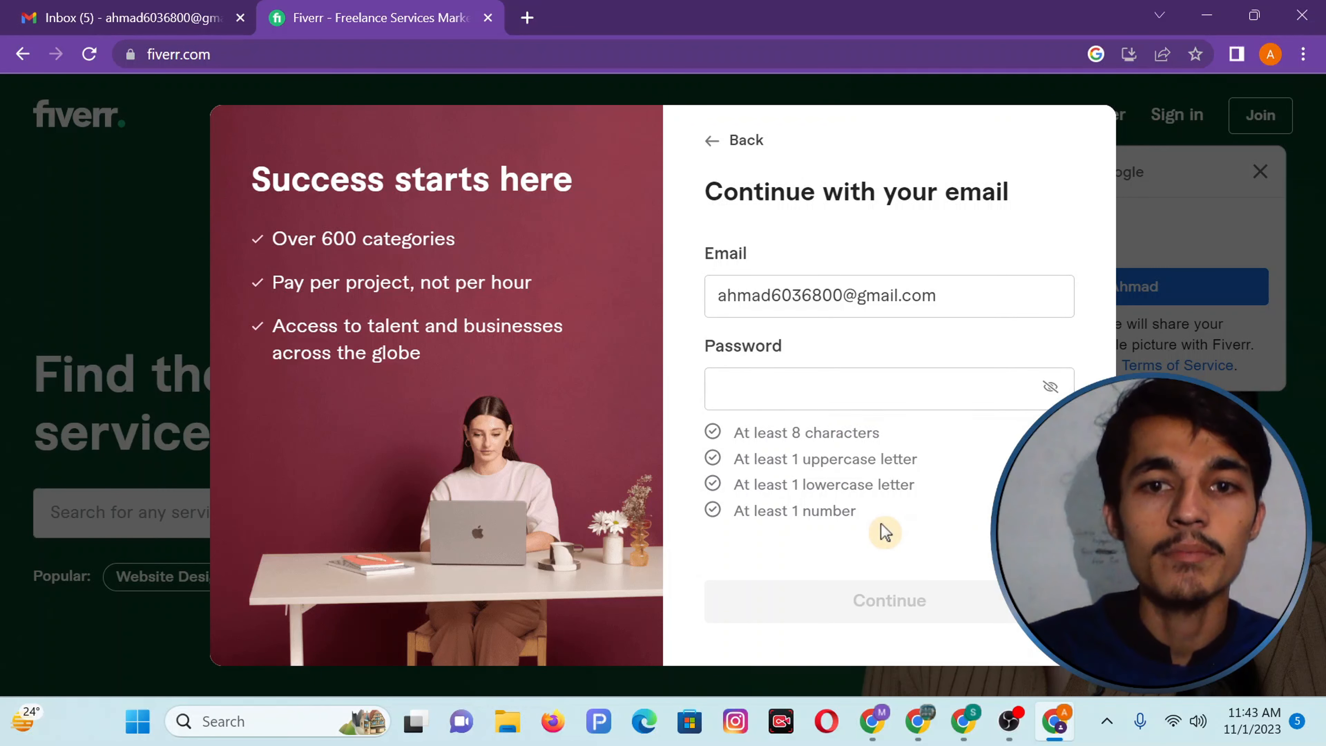
click(730, 385)
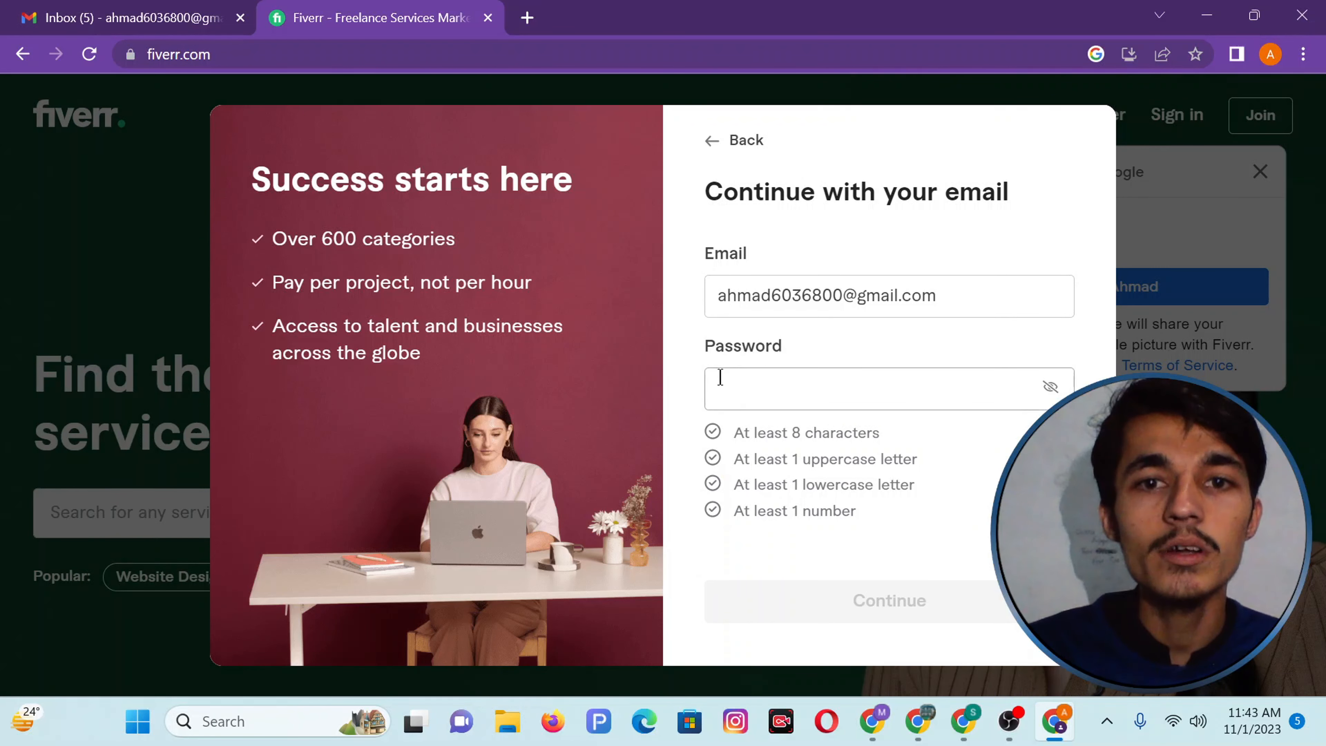
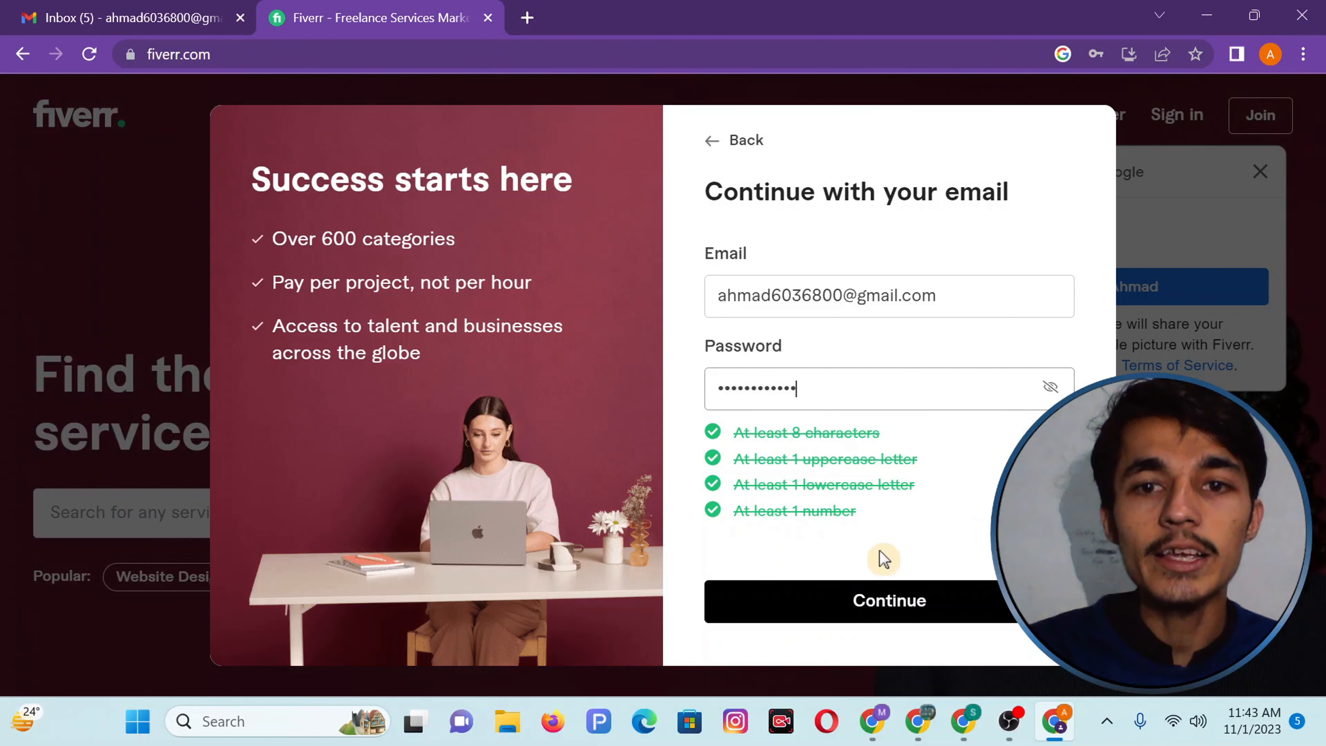
click(881, 612)
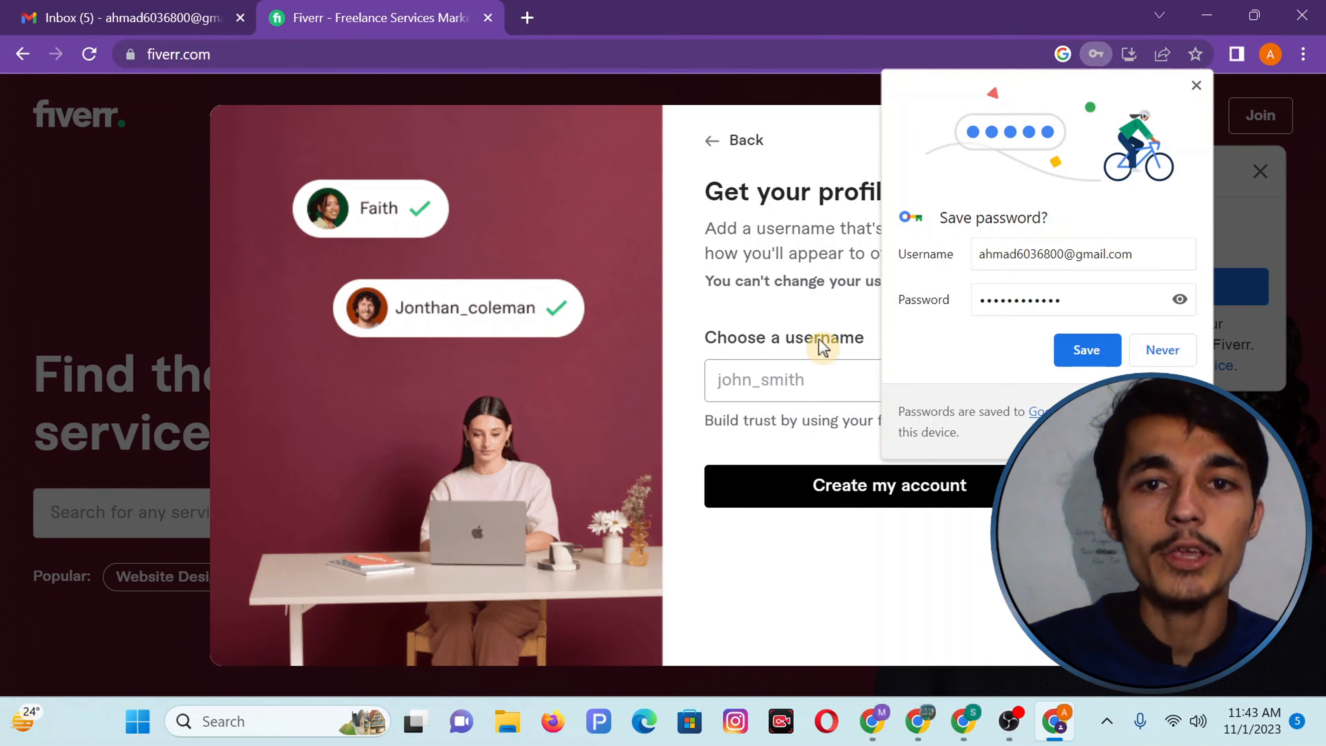
click(922, 729)
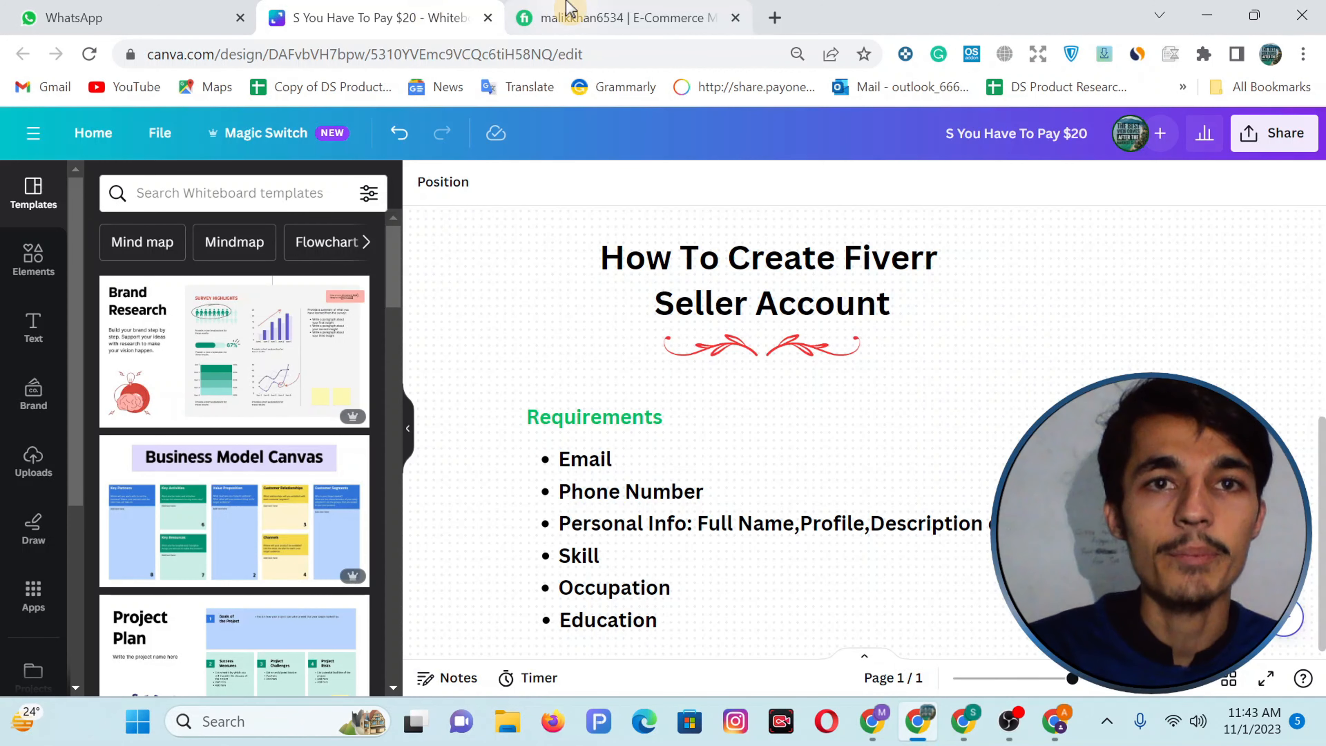
click(564, 17)
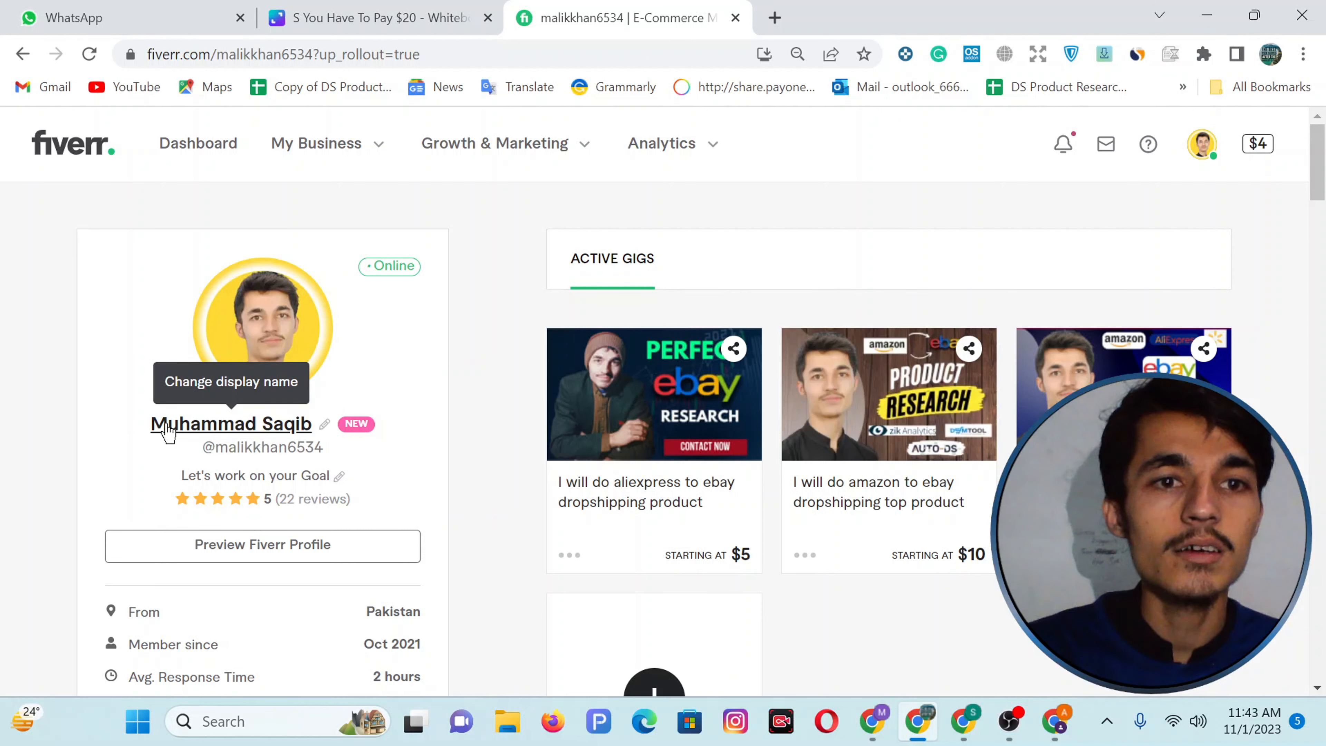
triple_click(265, 455)
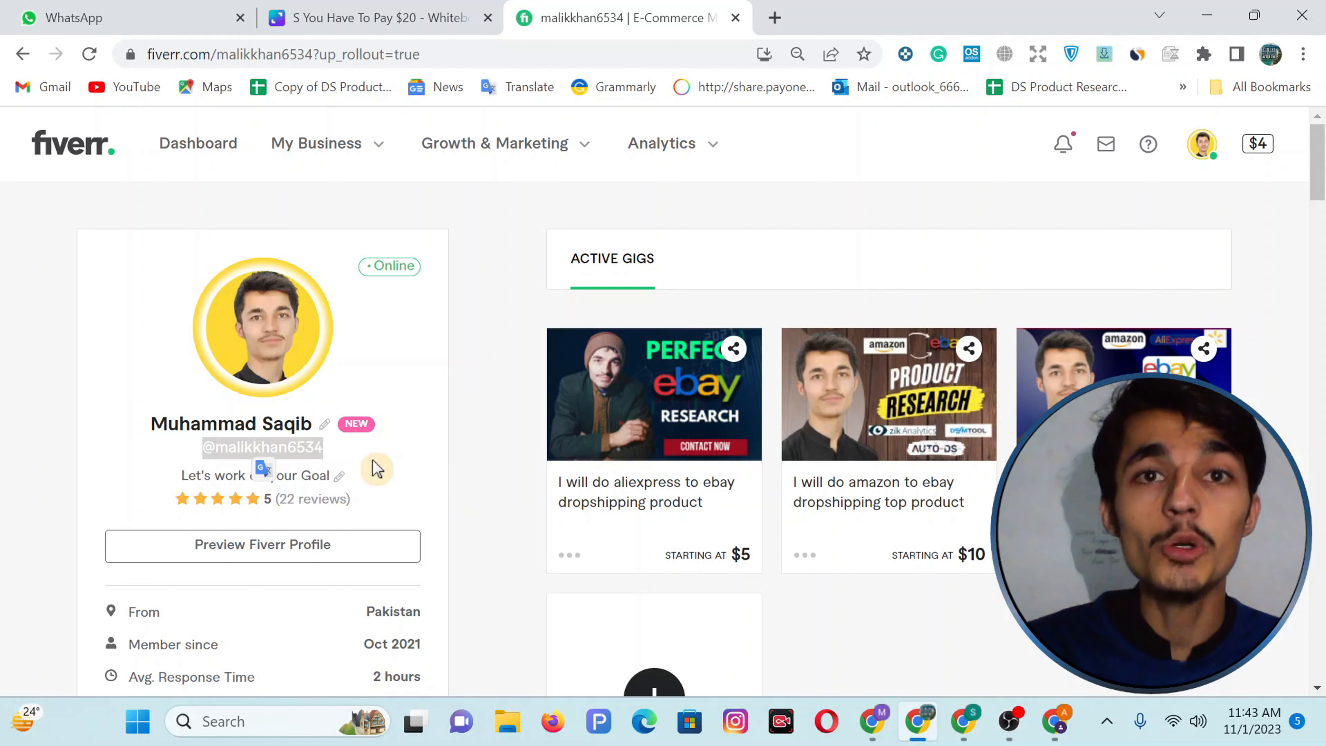
mouse_move(965, 721)
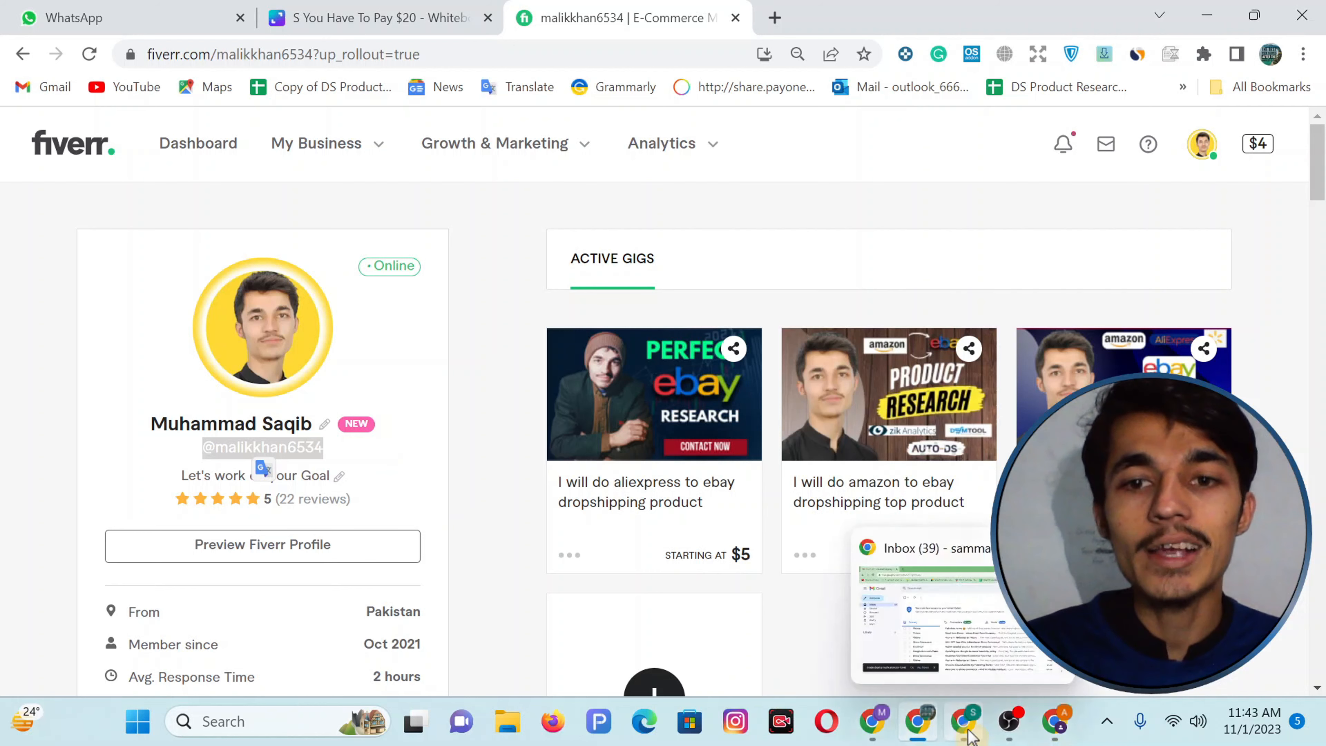
click(919, 648)
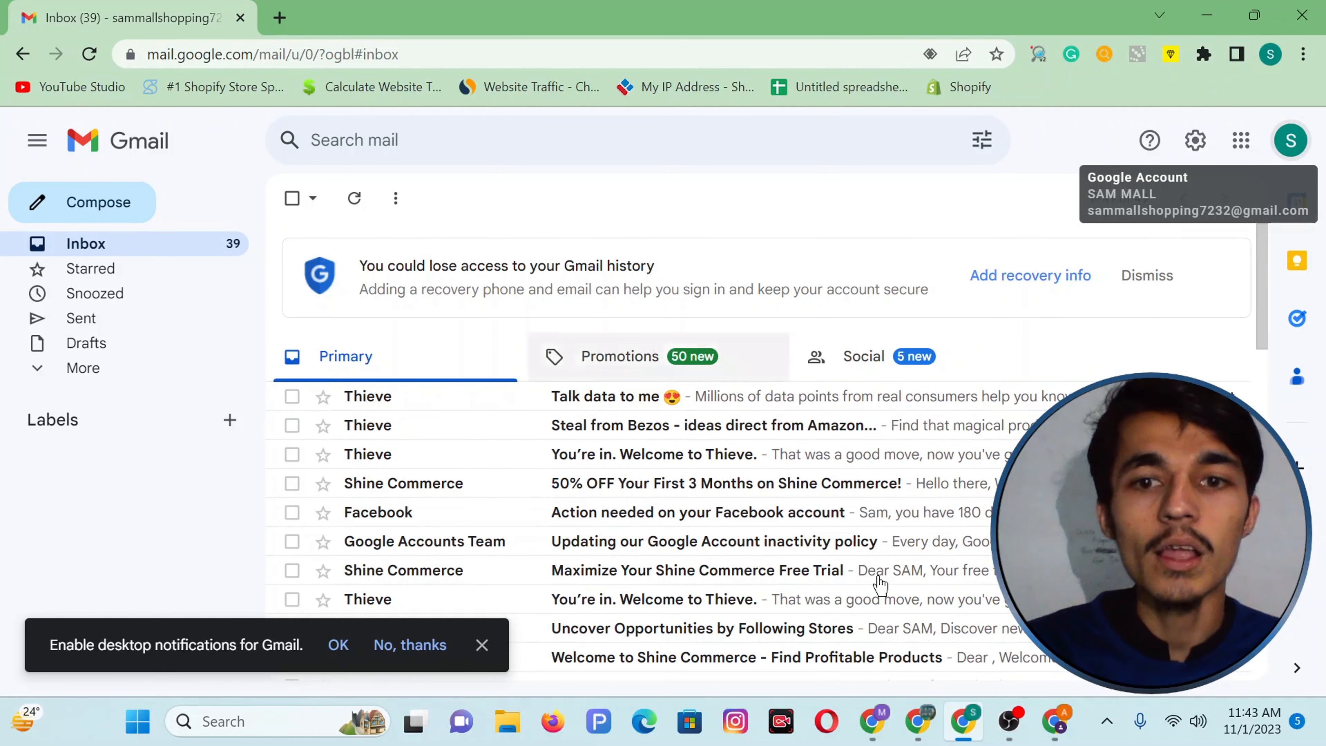
click(1060, 732)
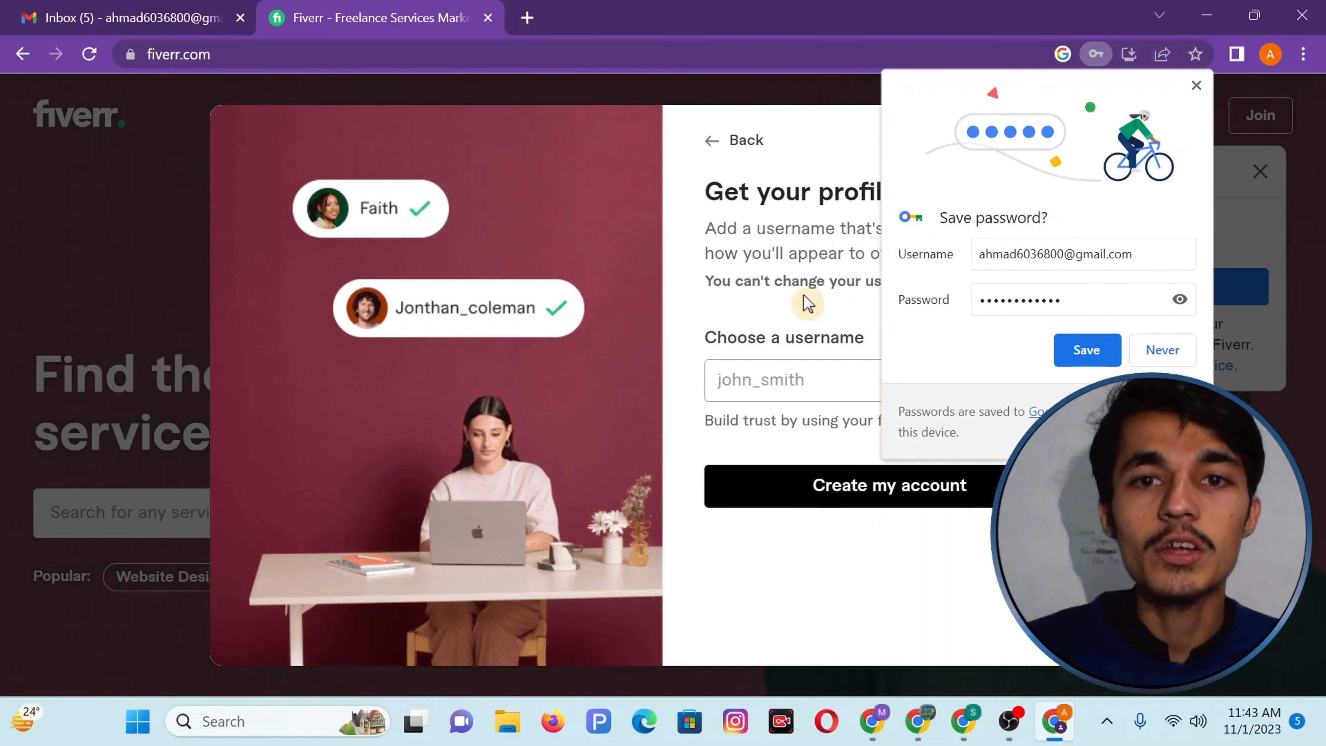
Step: Save the Fiverr password on this device only, not to the Google Account
click(1086, 349)
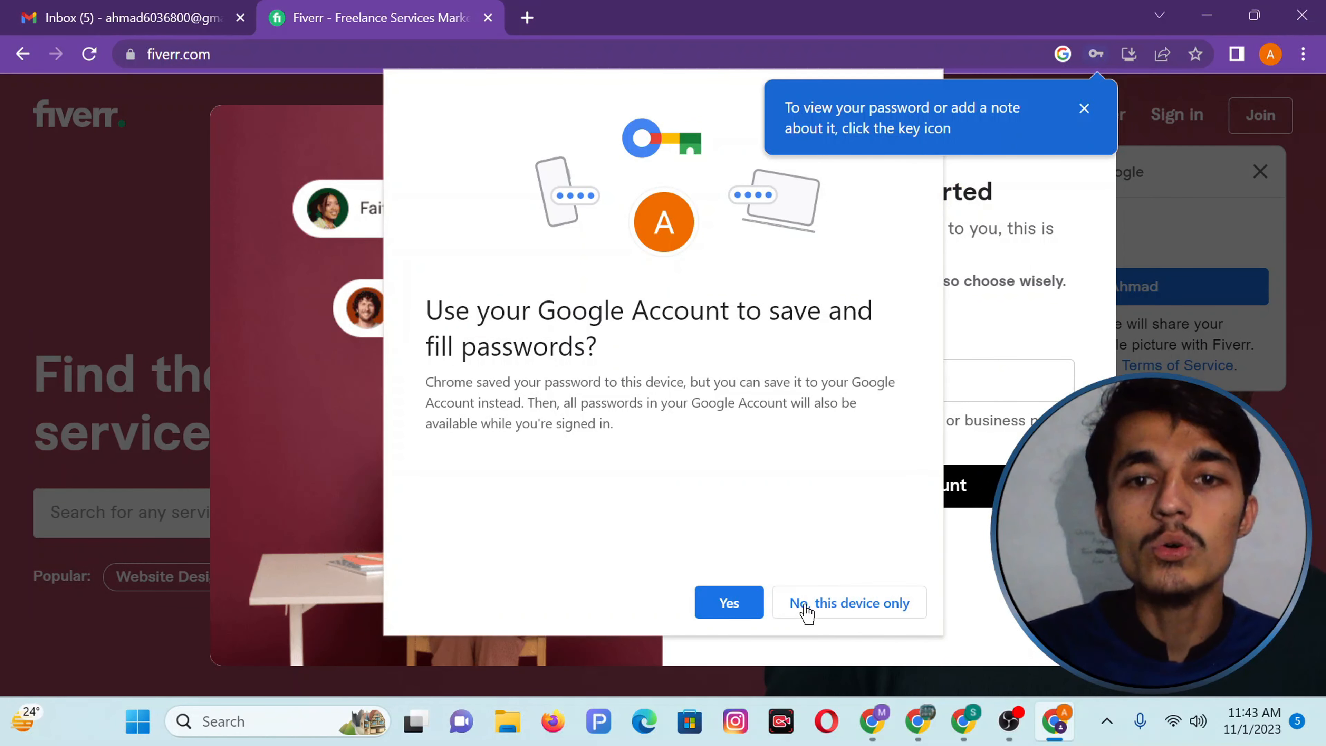
click(824, 612)
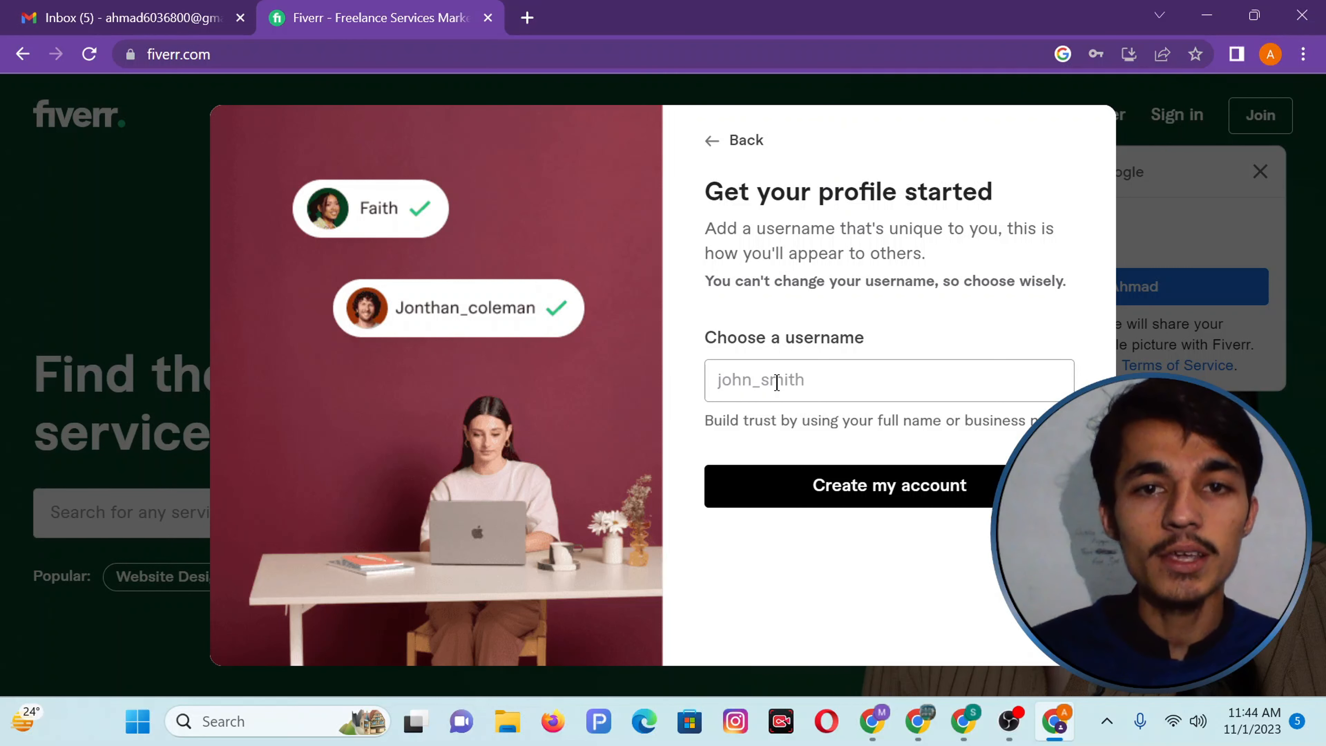
Step: Try several dropshipping-style username variants until one shows as available
text(saq)
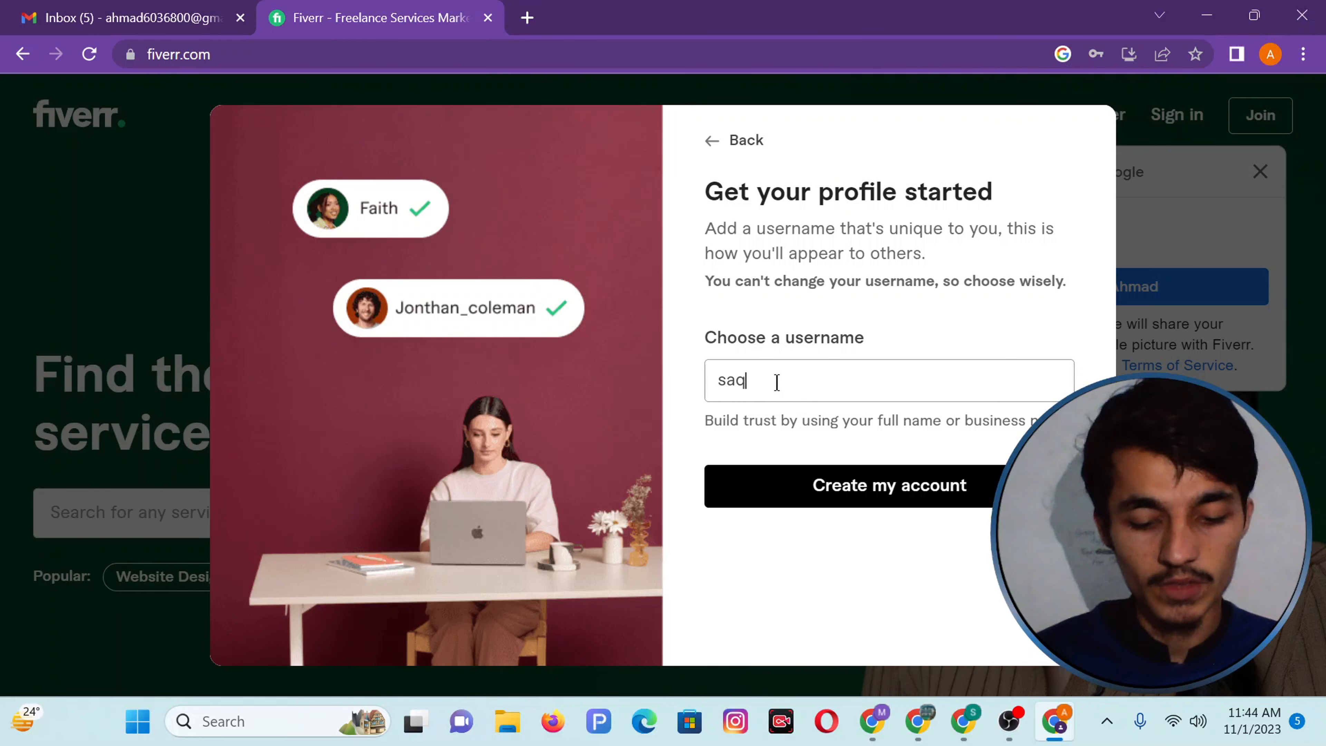
text(ib_)
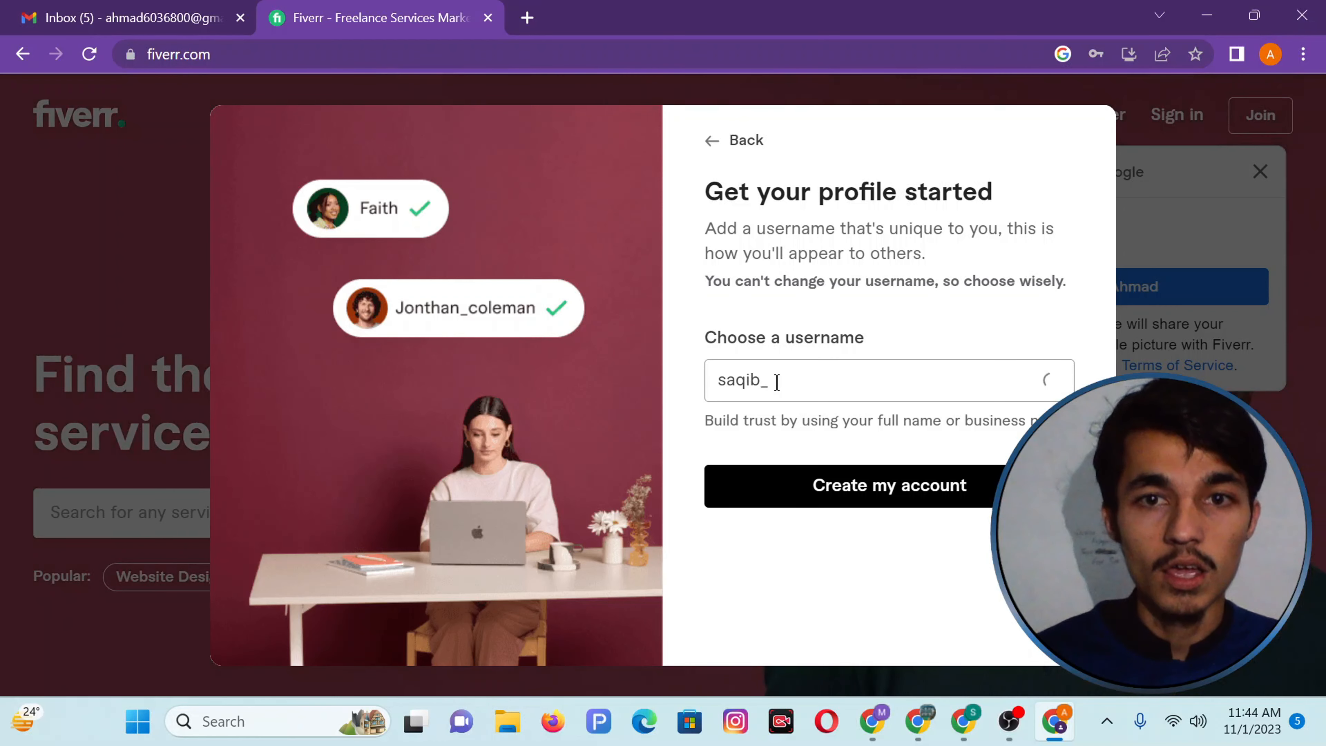
text(qropshipp)
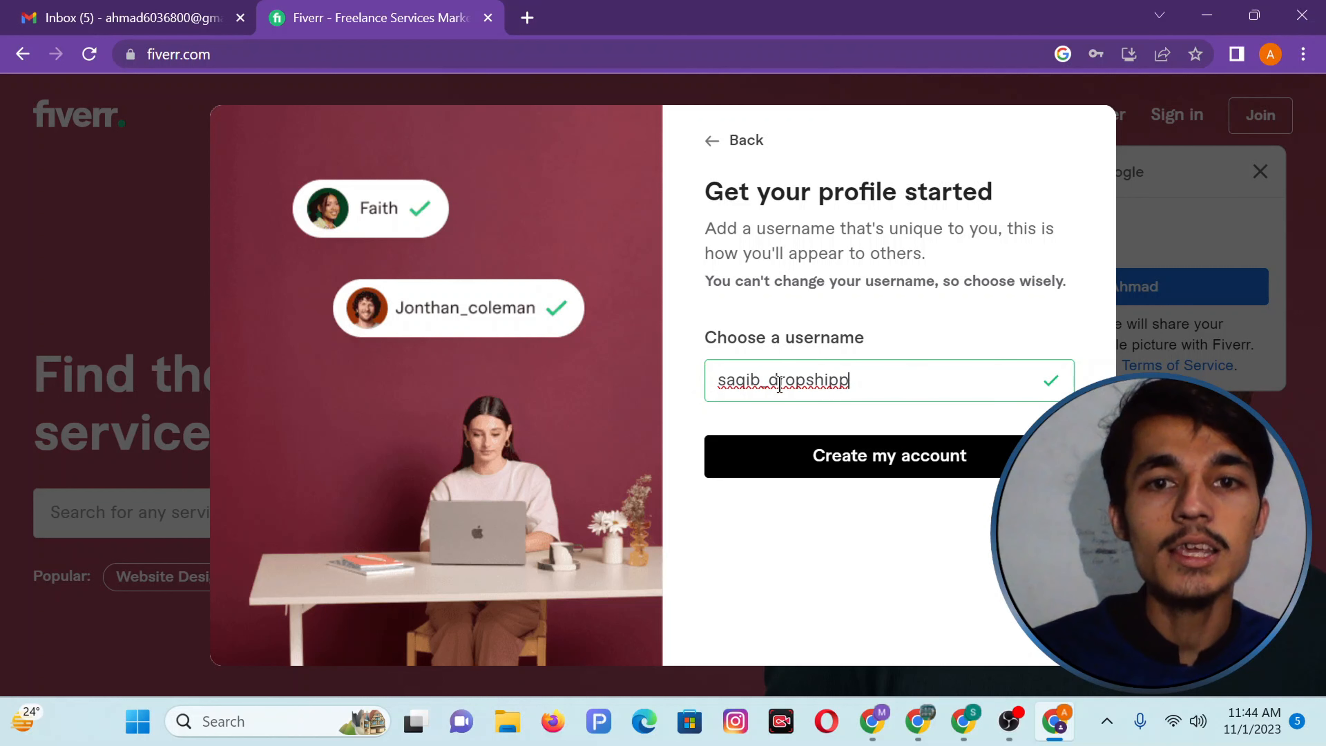
drag(760, 377, 723, 375)
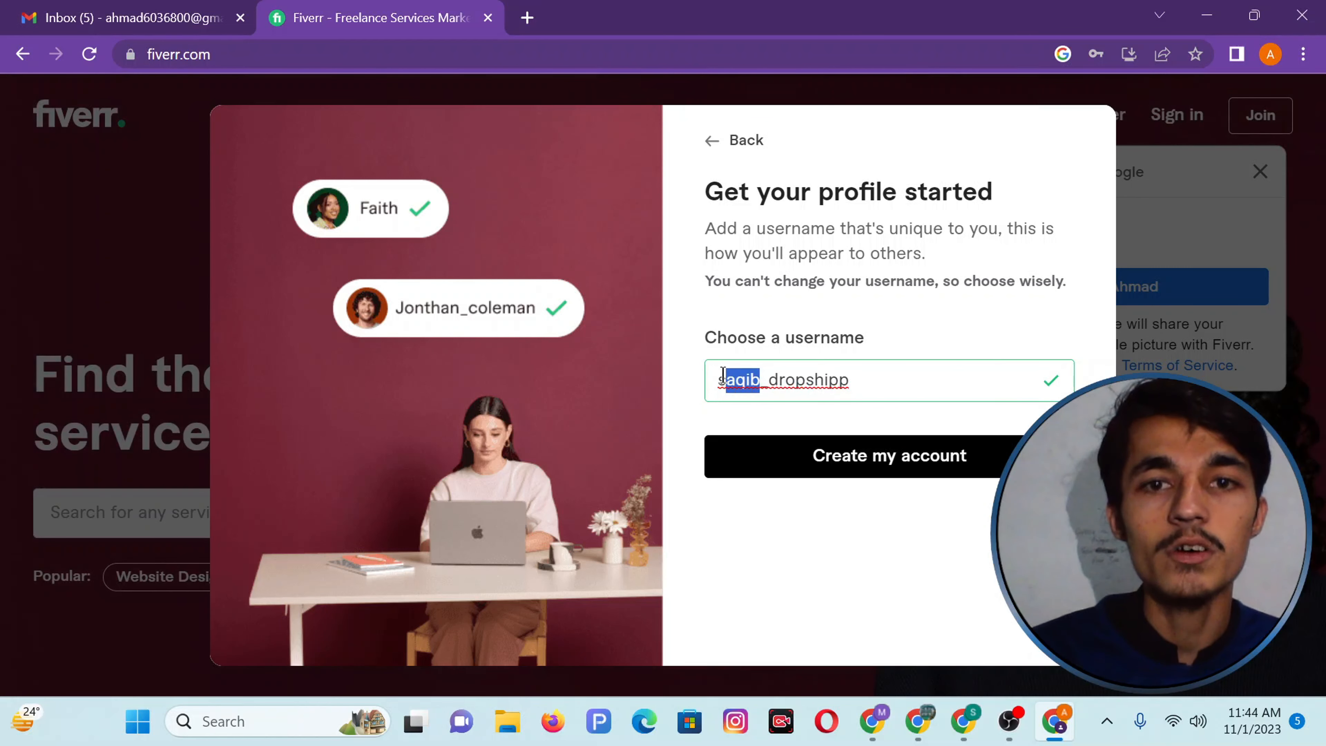
double_click(809, 378)
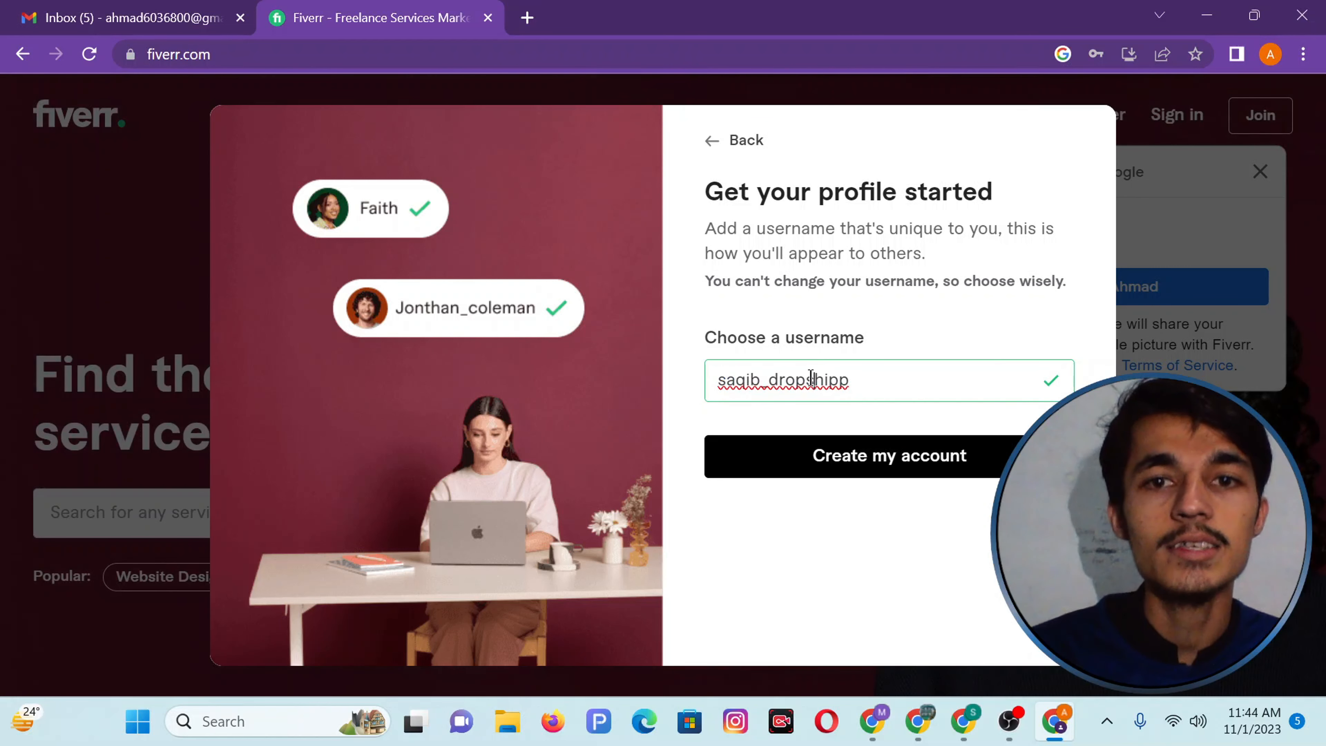
click(875, 378)
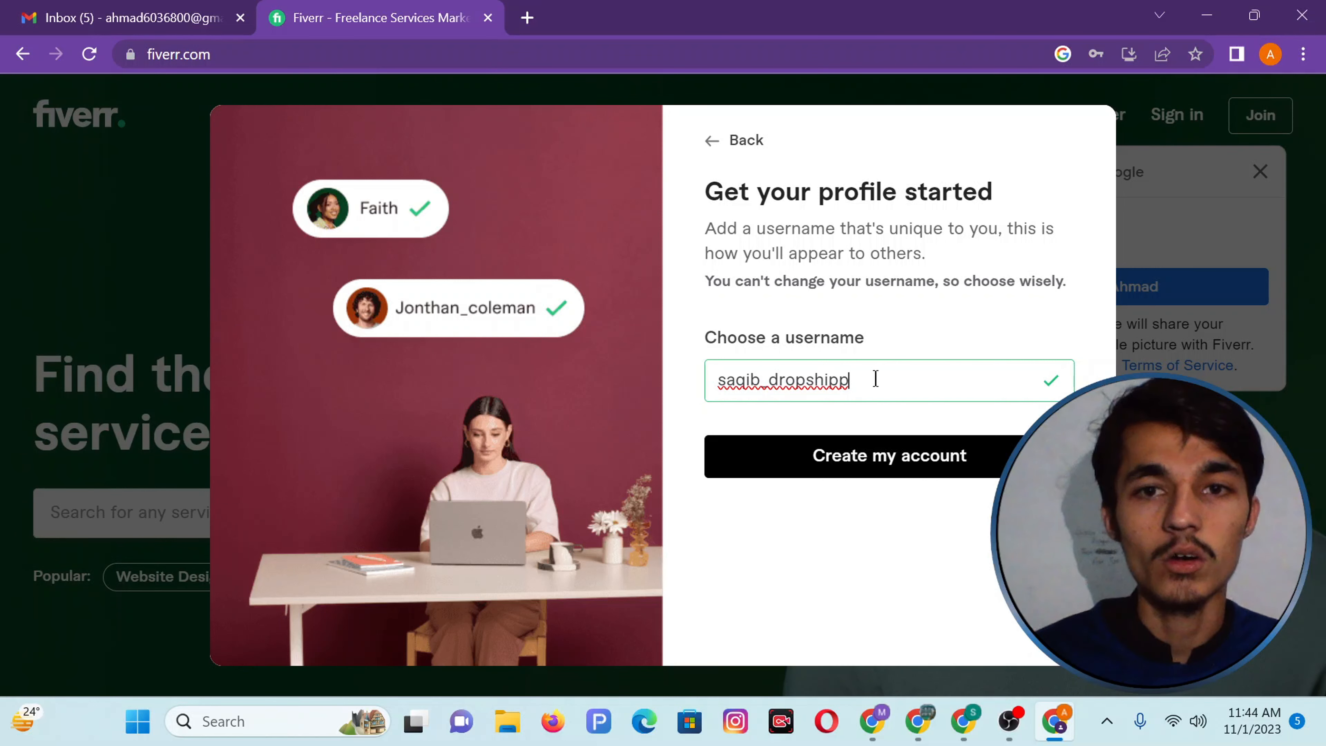
key(BackSpace)
key(BackSpace)
key(BackSpace)
key(BackSpace)
key(BackSpace)
key(BackSpace)
key(BackSpace)
key(BackSpace)
key(BackSpace)
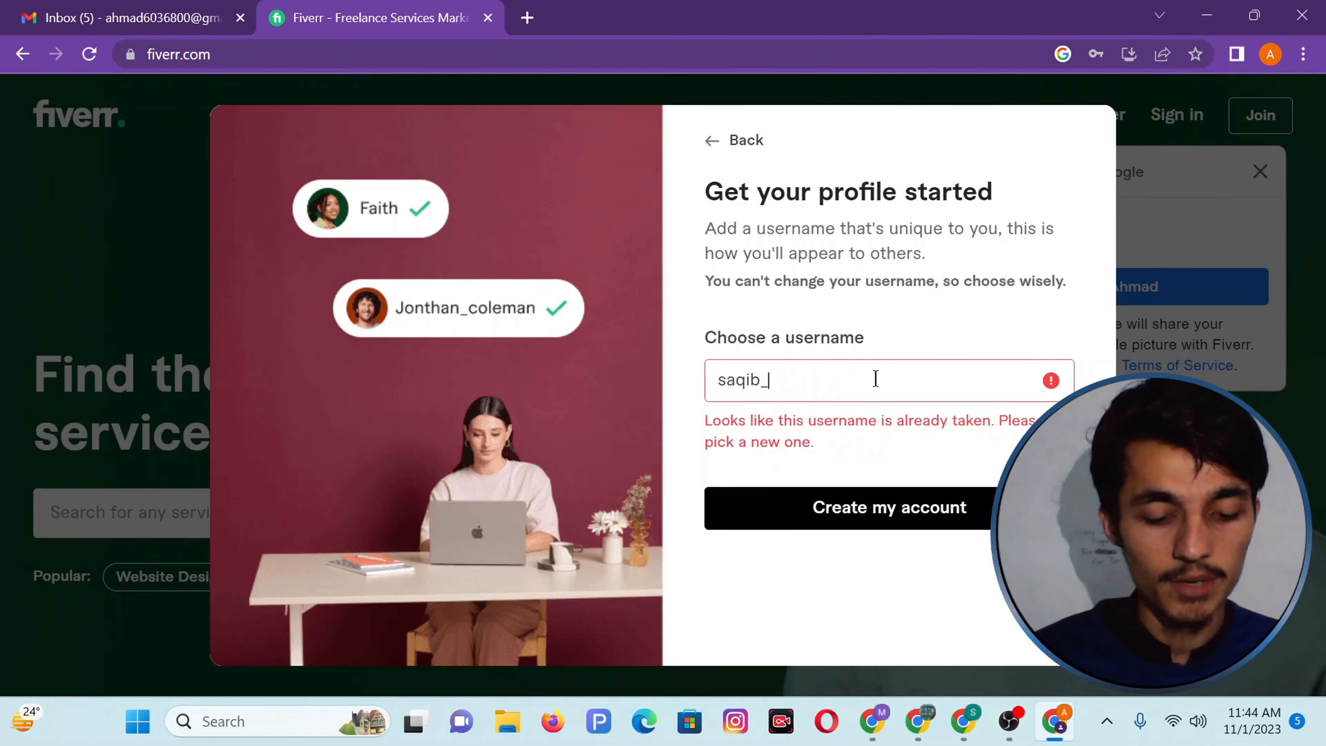
text(ebAY)
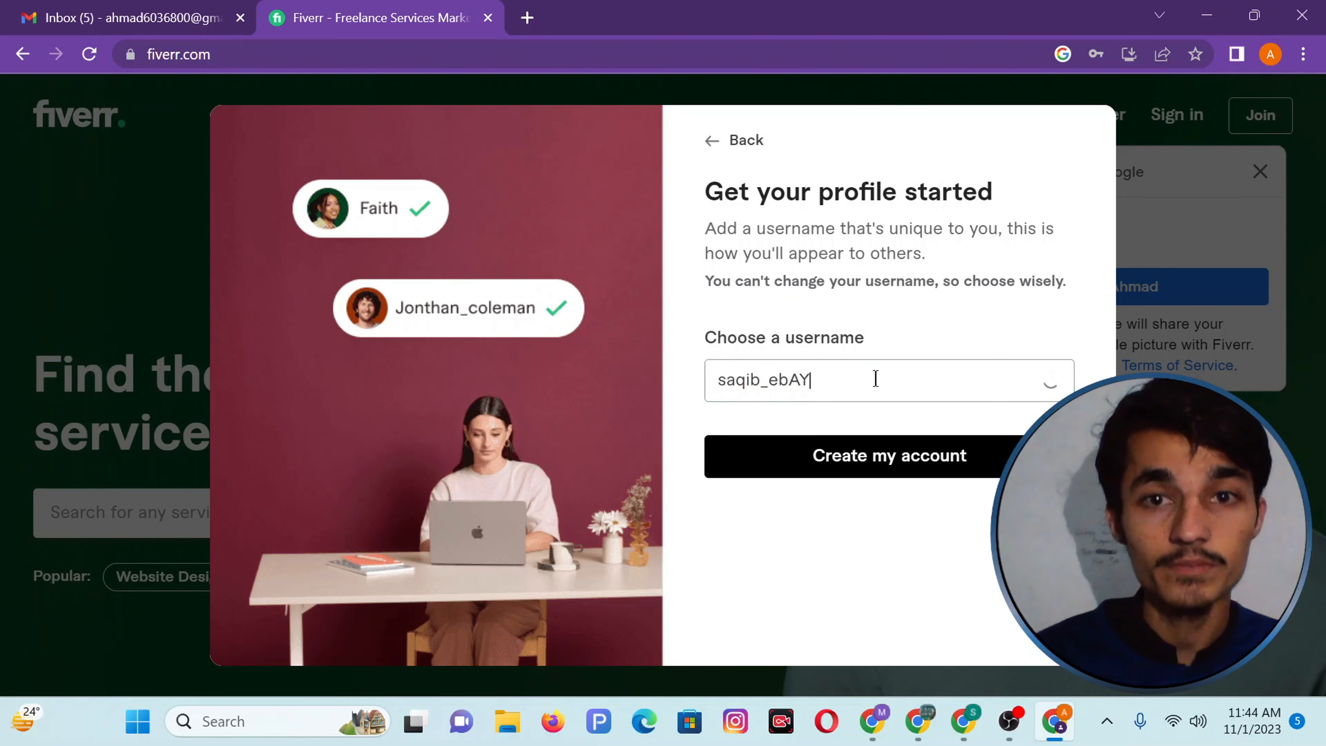
key(BackSpace)
key(BackSpace)
key(BackSpace)
key(BackSpace)
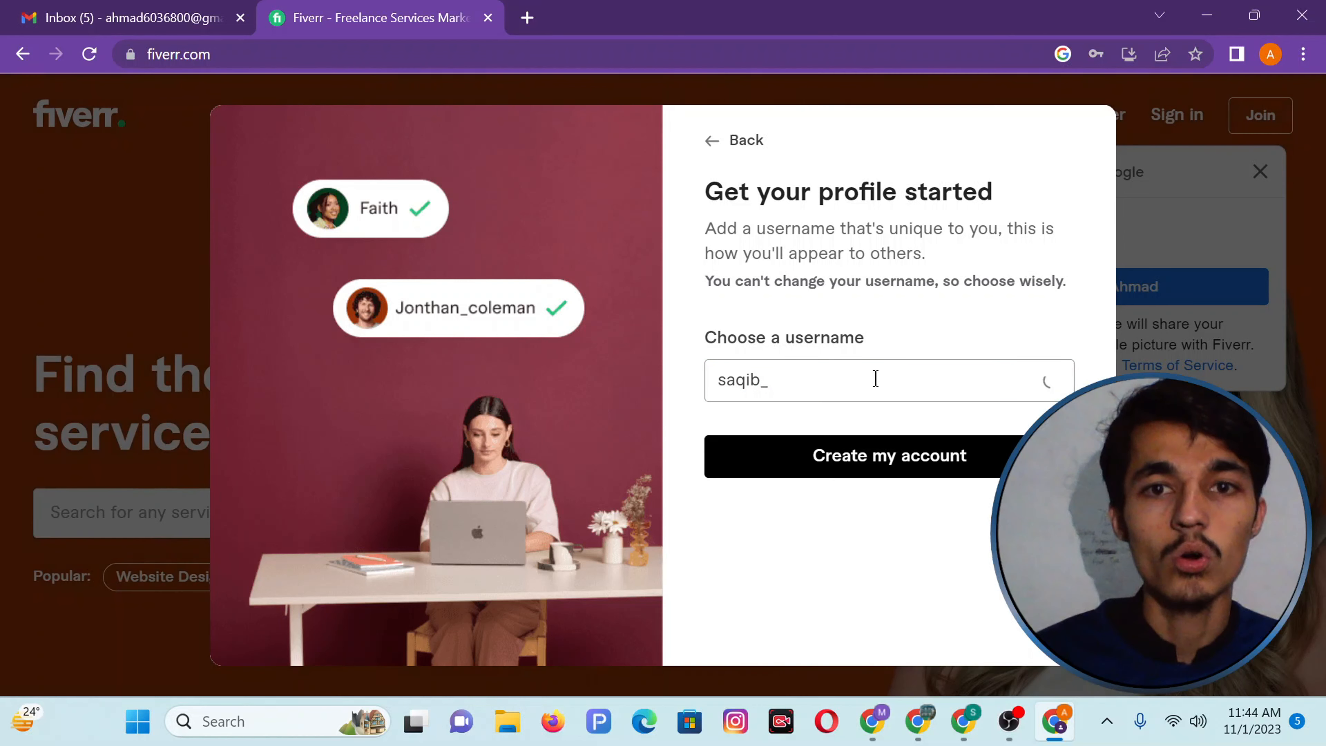
text(dROPS)
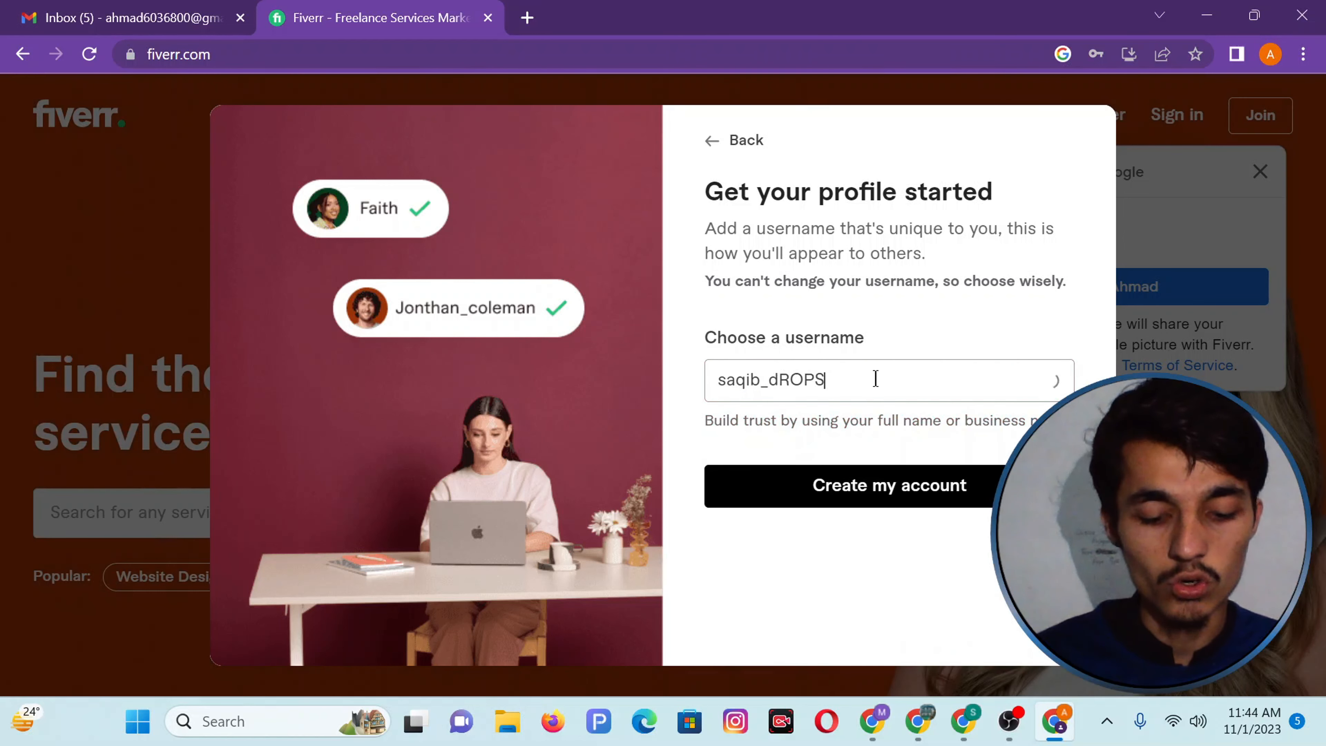
text(G)
key(BackSpace)
key(BackSpace)
key(BackSpace)
key(BackSpace)
key(BackSpace)
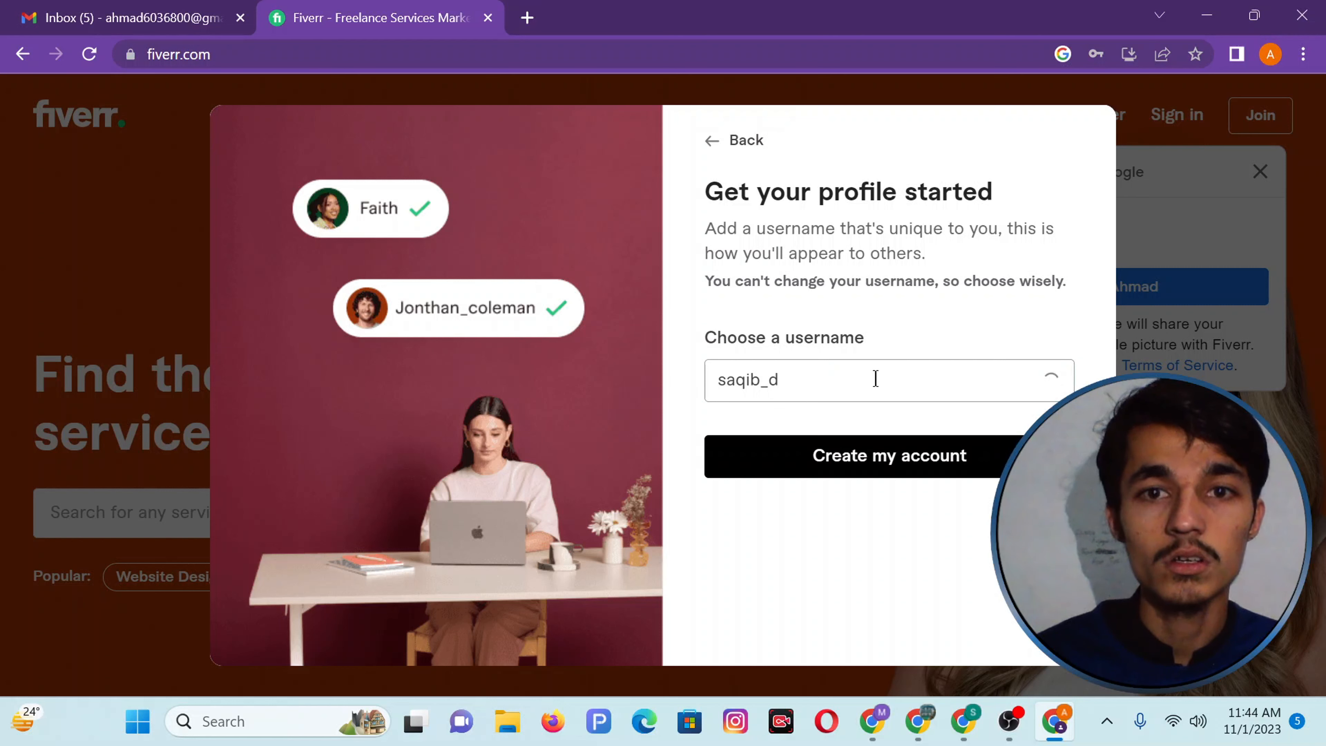
key(BackSpace)
text(D)
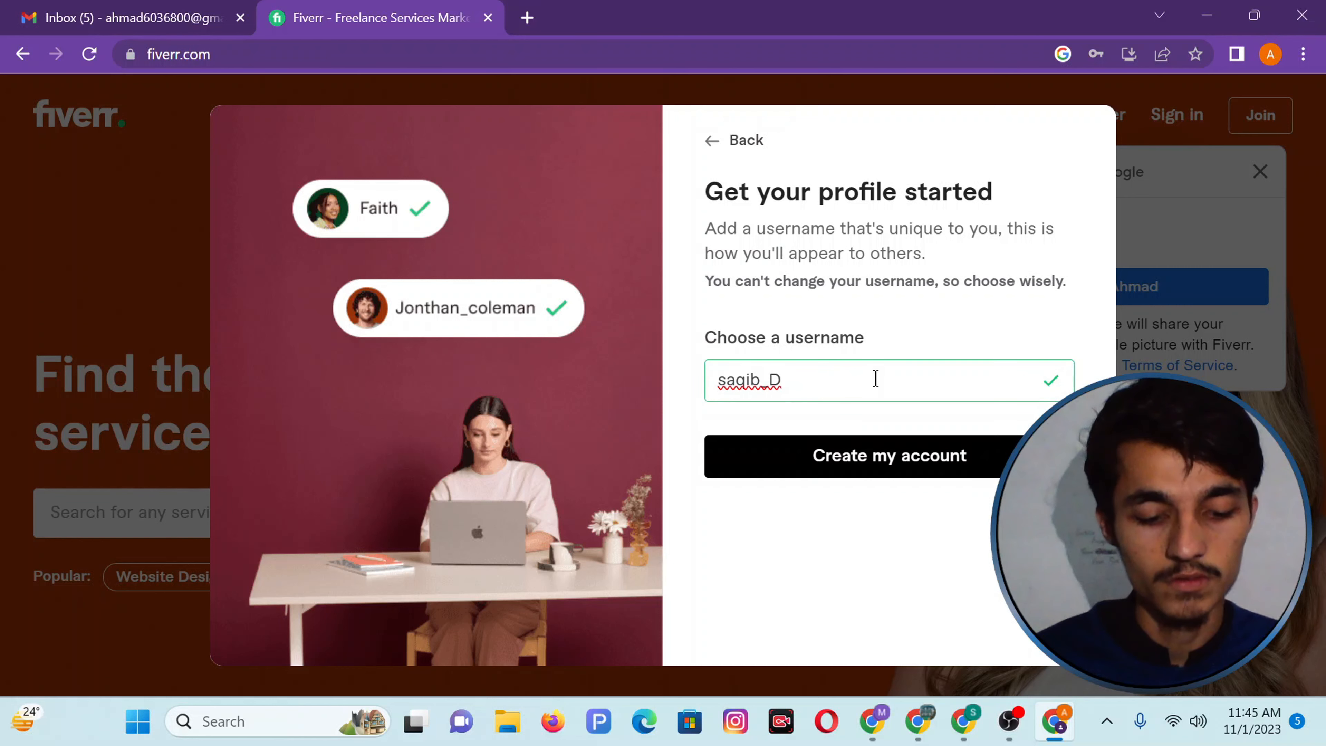
text(ropsh)
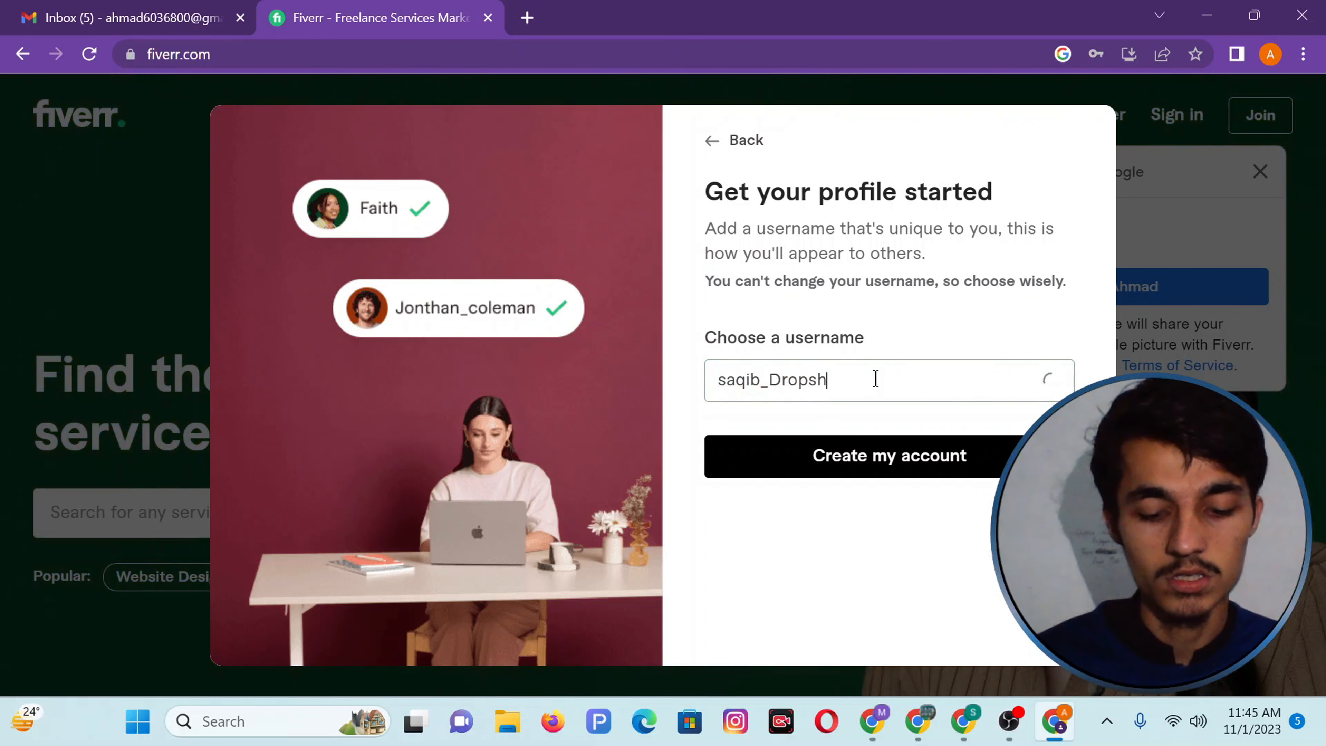
text(iop)
key(BackSpace)
key(BackSpace)
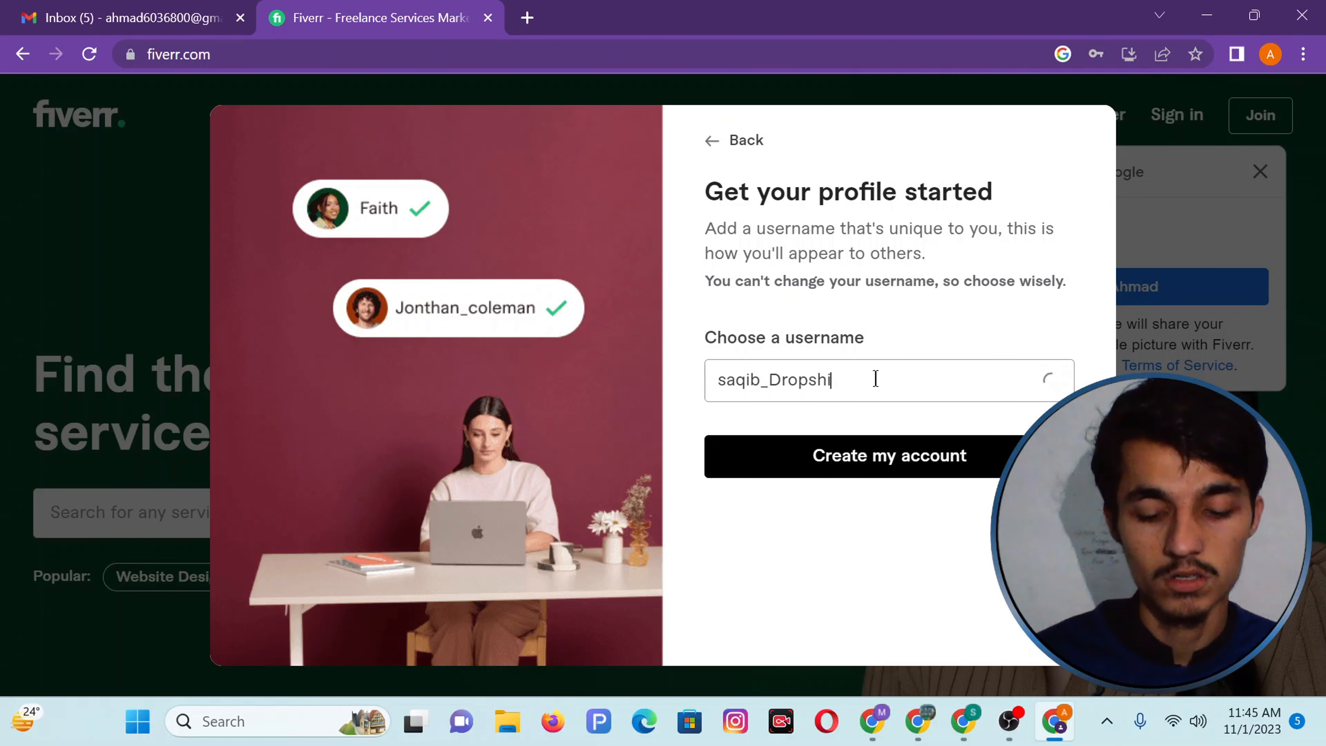
text(p)
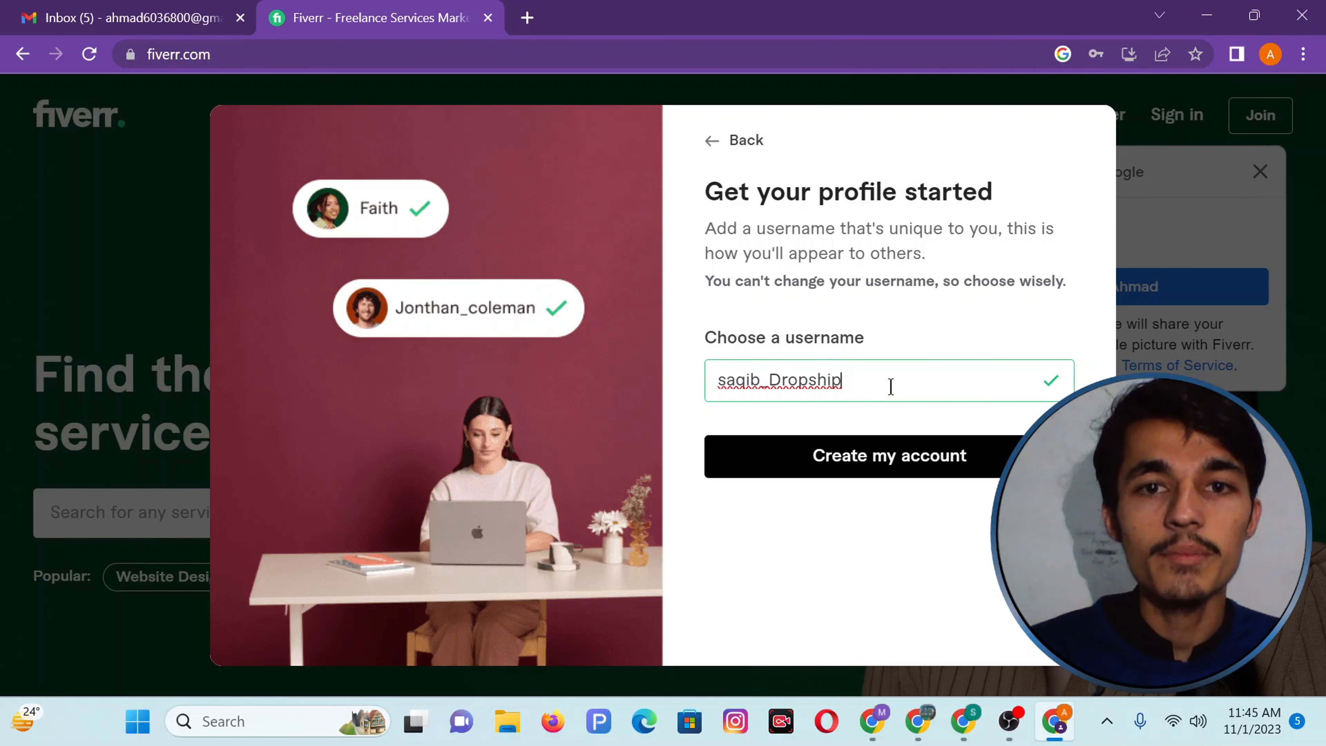
Step: Test another username, restore the earlier available one, and create the account
key(ctrl+a)
key(ctrl+c)
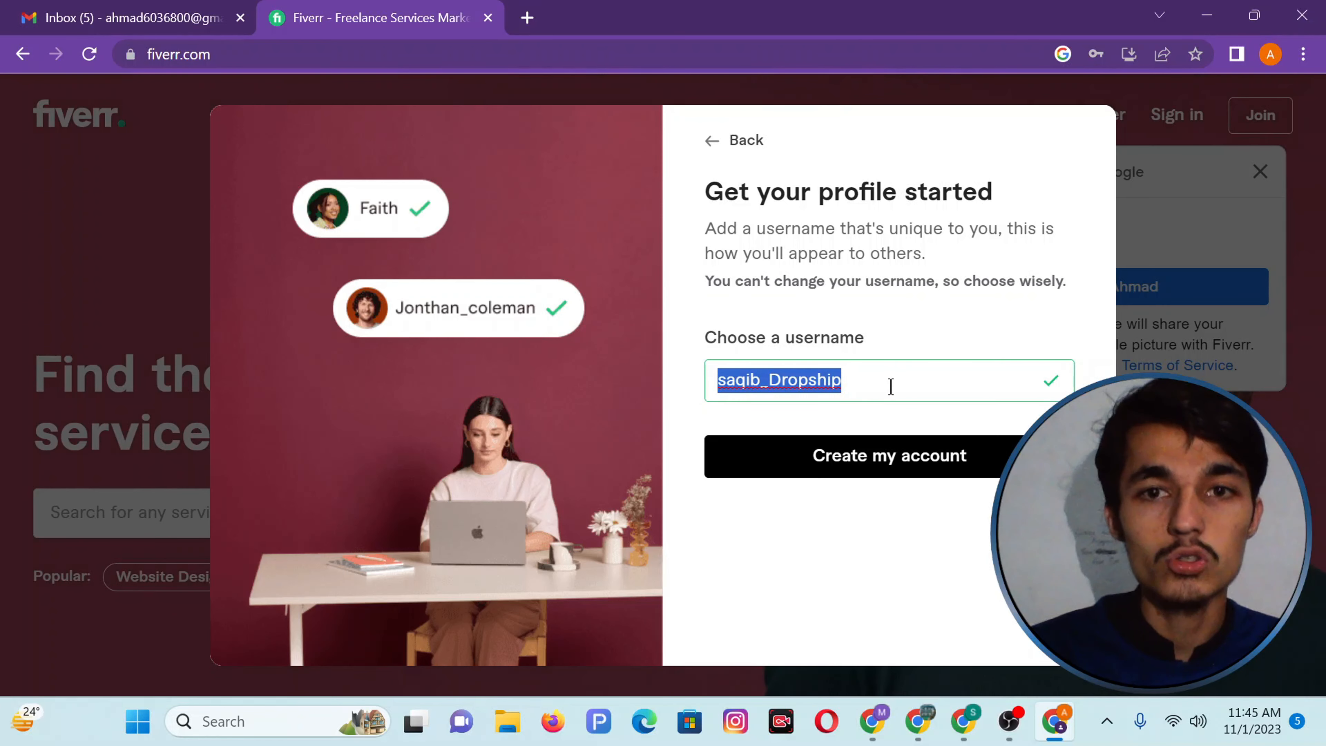
key(BackSpace)
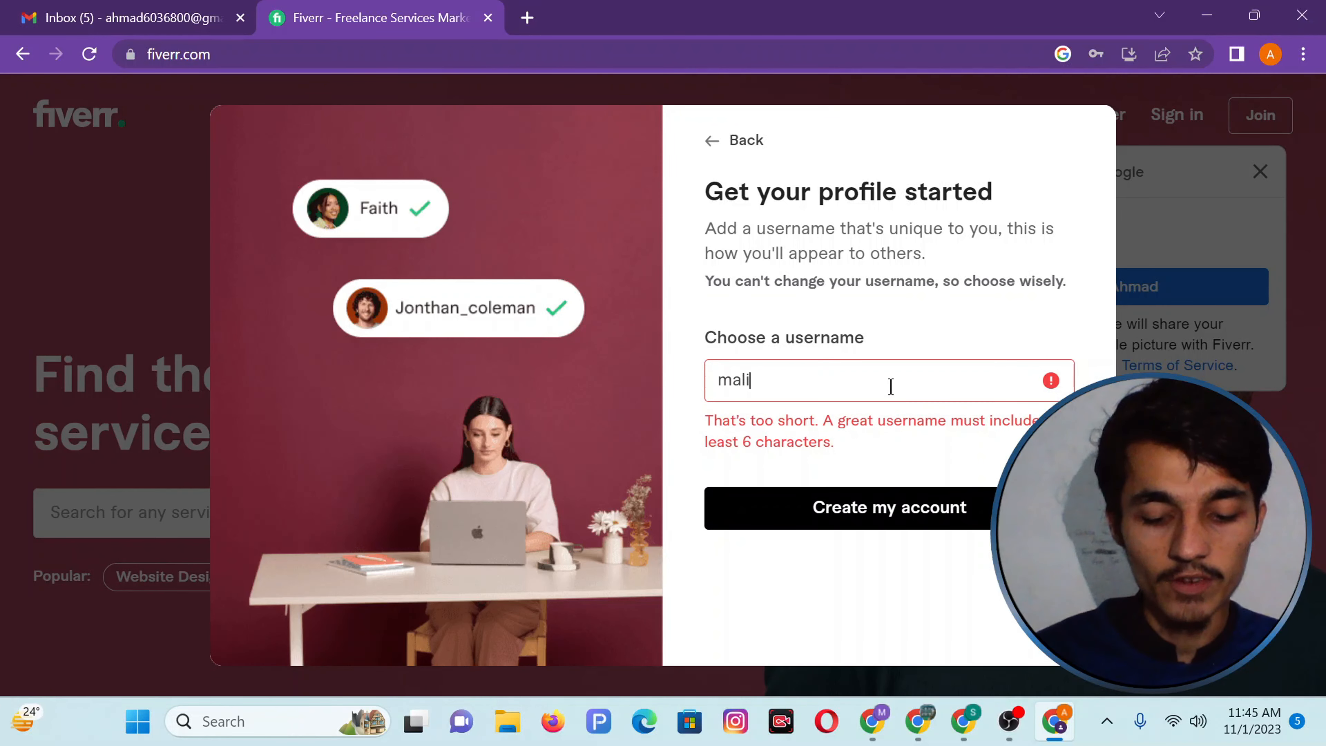
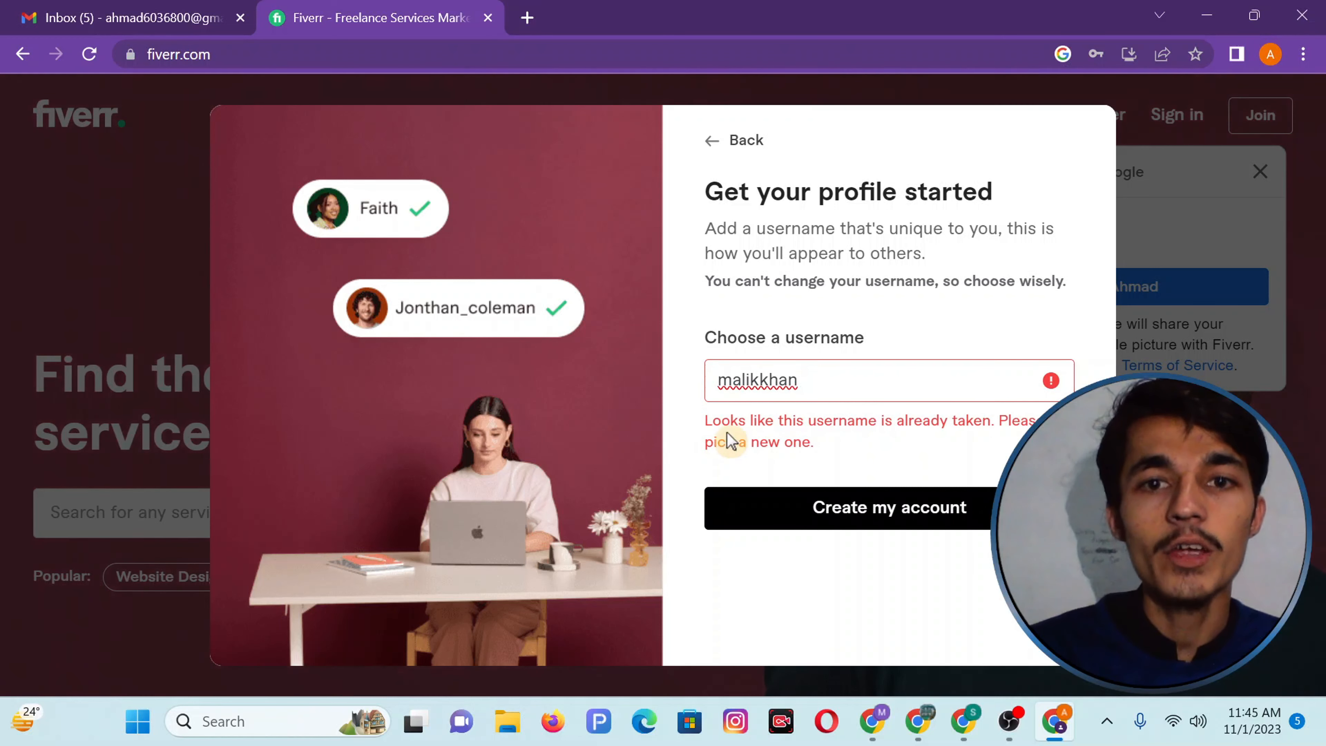
double_click(798, 382)
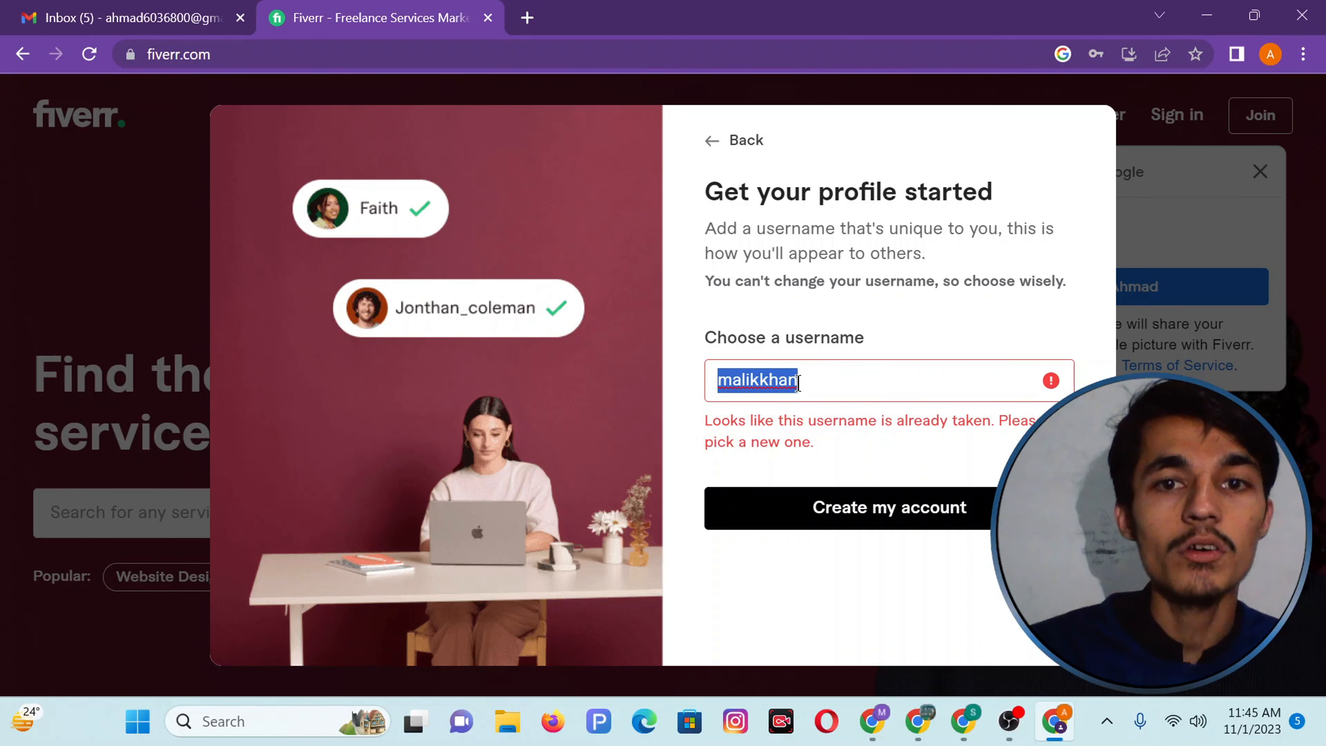
key(ctrl+v)
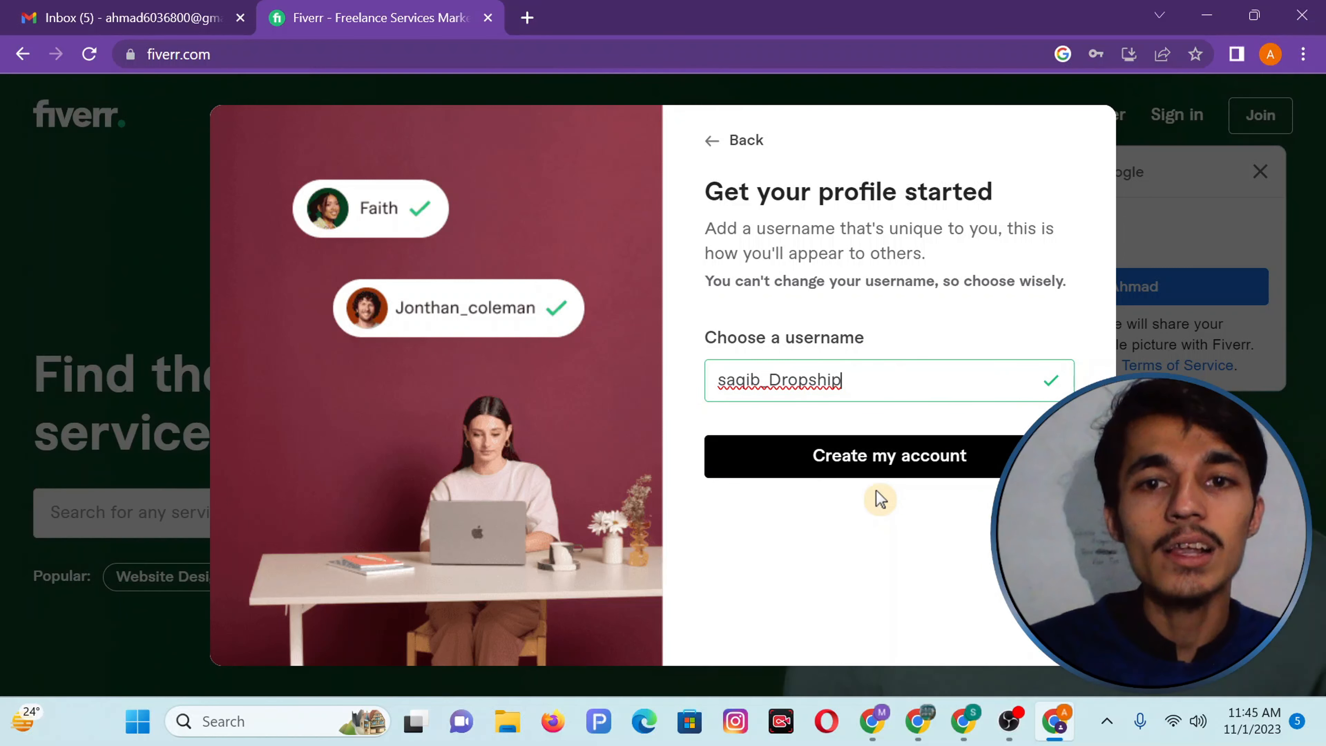
click(870, 455)
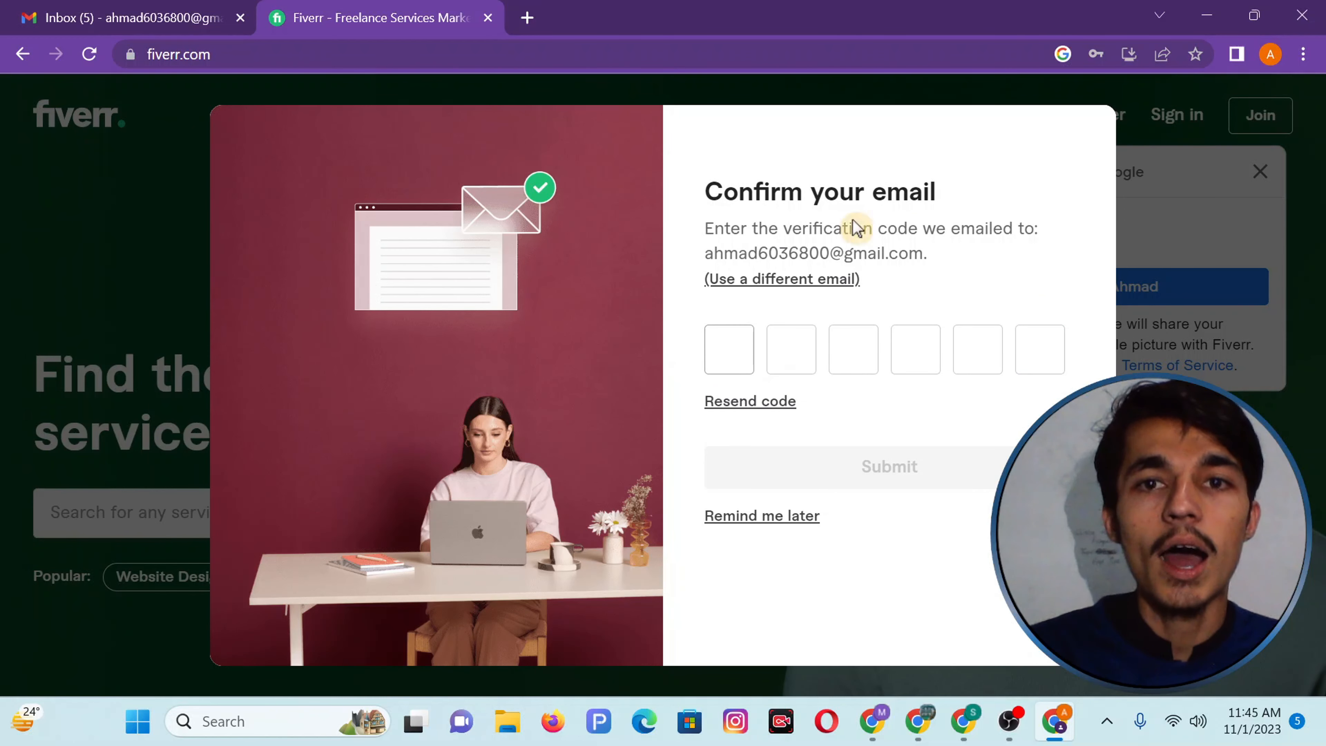
Step: Copy the six-digit code from Fiverr's 'Activate Your New Account' email and return to Fiverr
click(20, 7)
scroll(355, 407, down, 2)
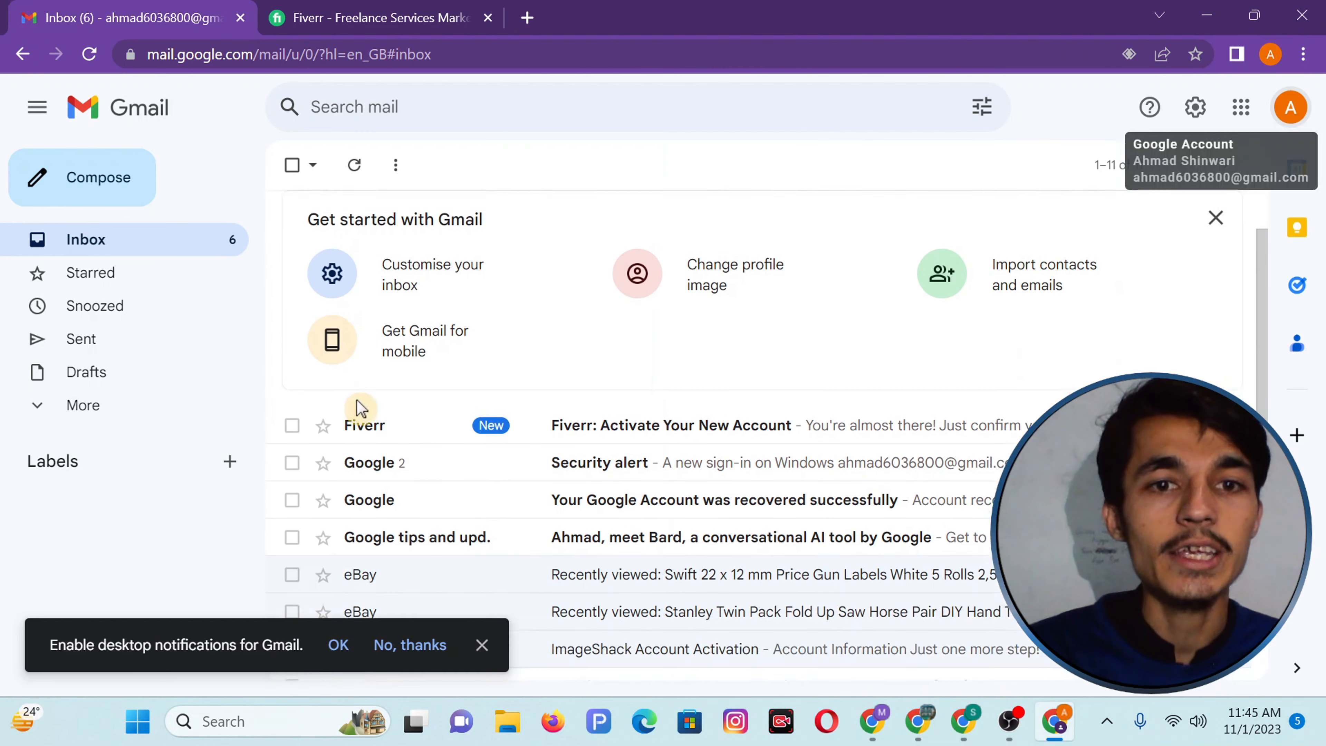
click(504, 412)
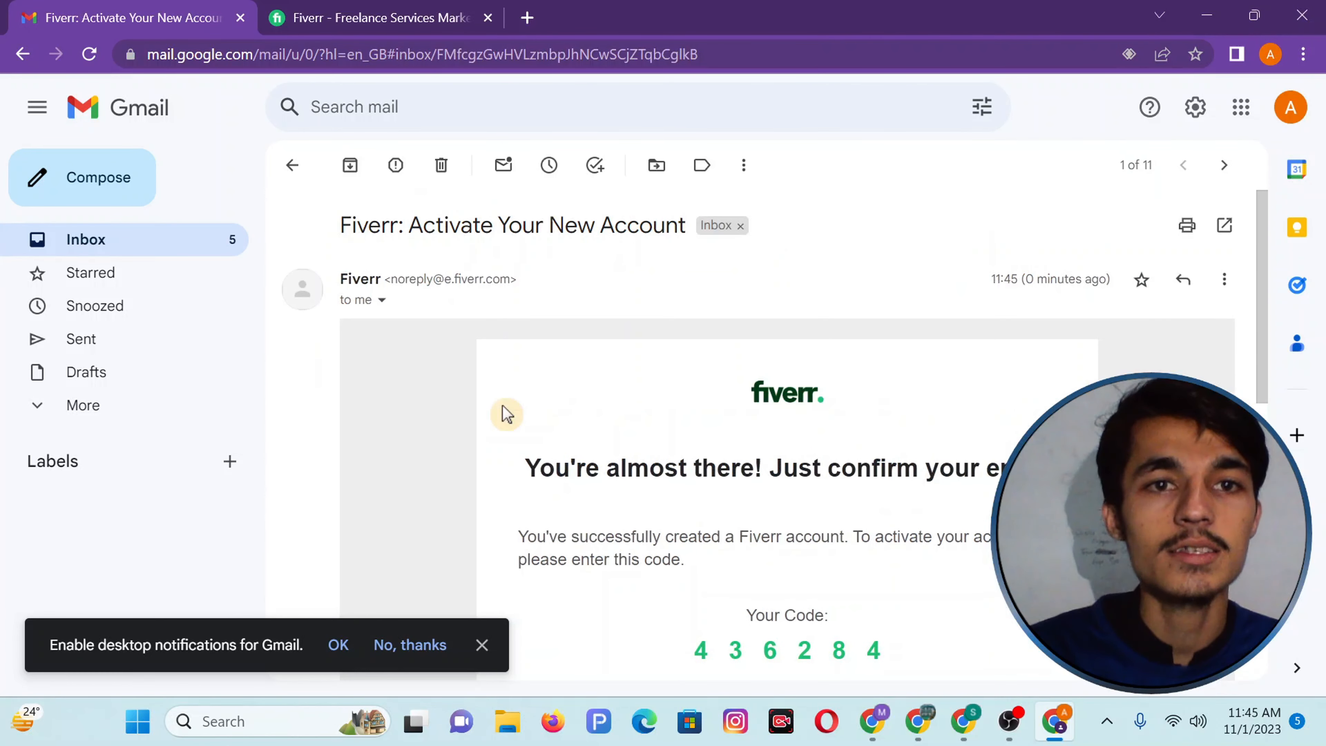
scroll(506, 414, down, 2)
double_click(735, 527)
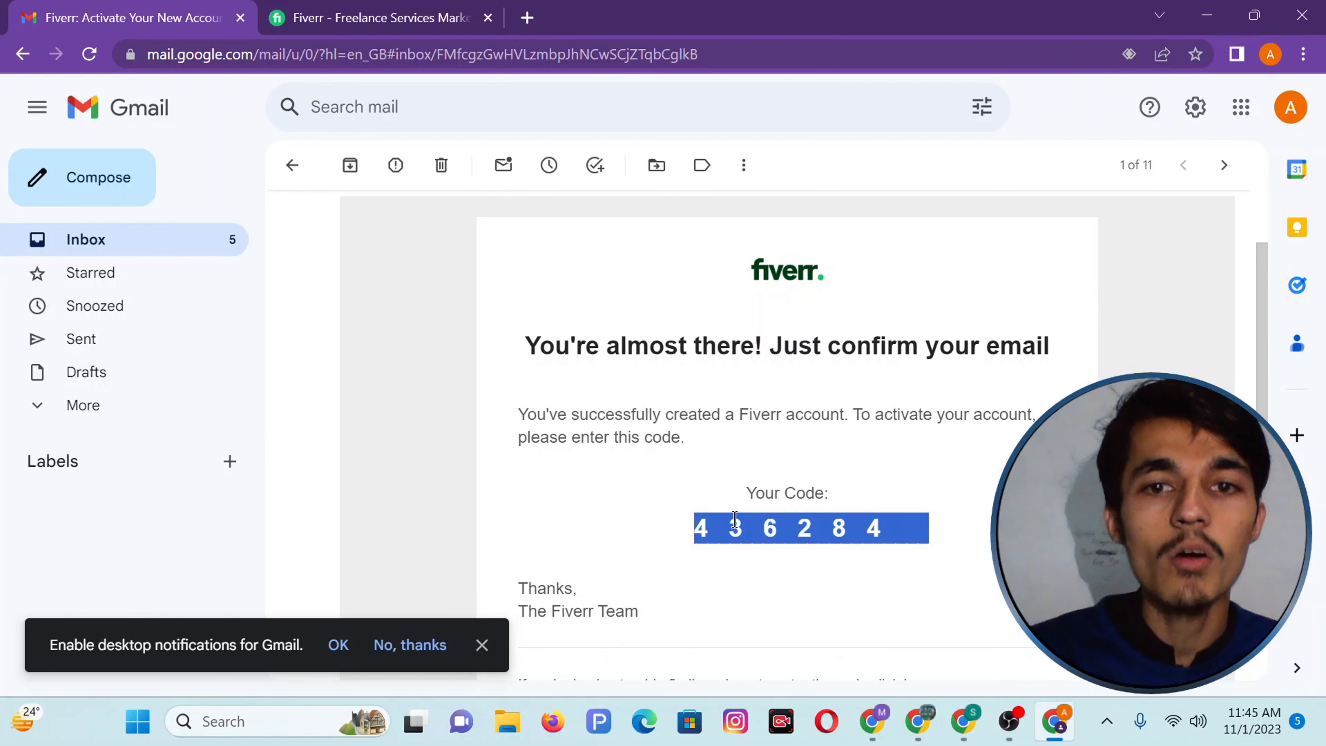
right_click(737, 528)
click(766, 366)
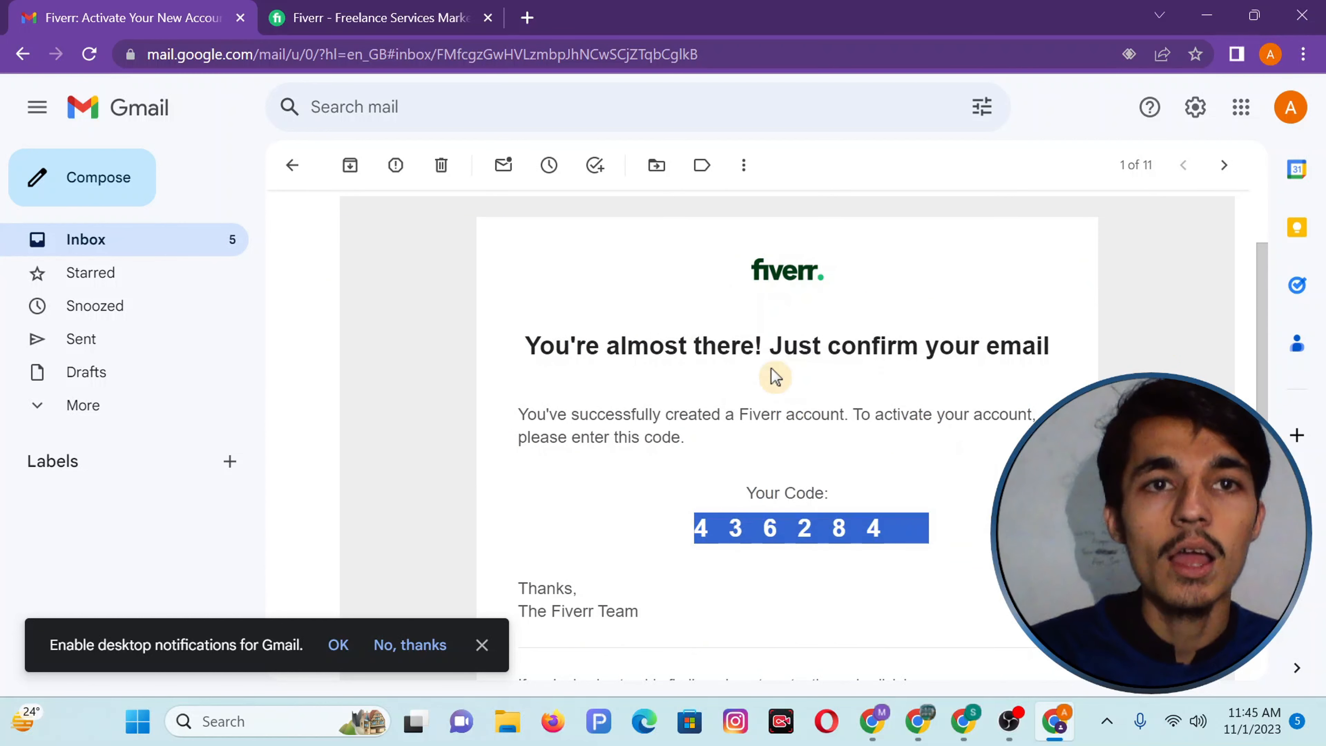
click(368, 7)
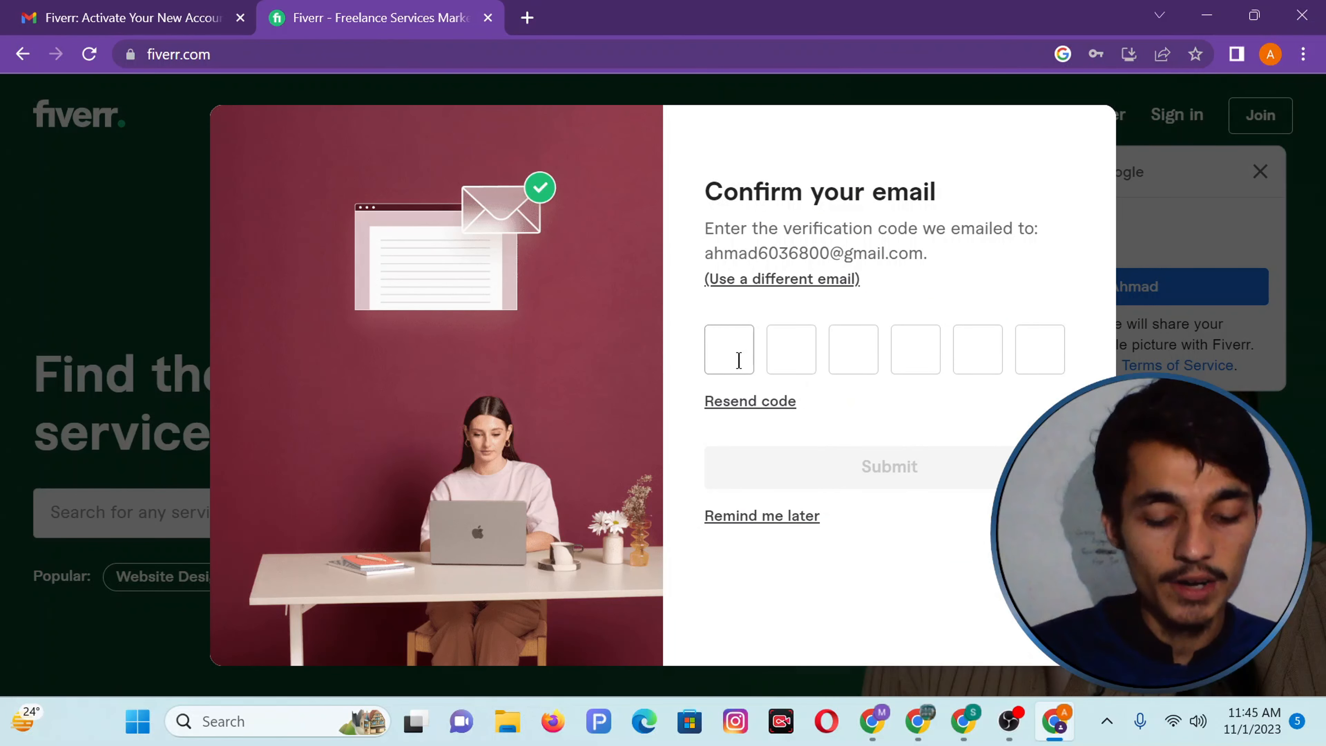
Step: Paste the copied verification code into the confirmation boxes
key(ctrl+v)
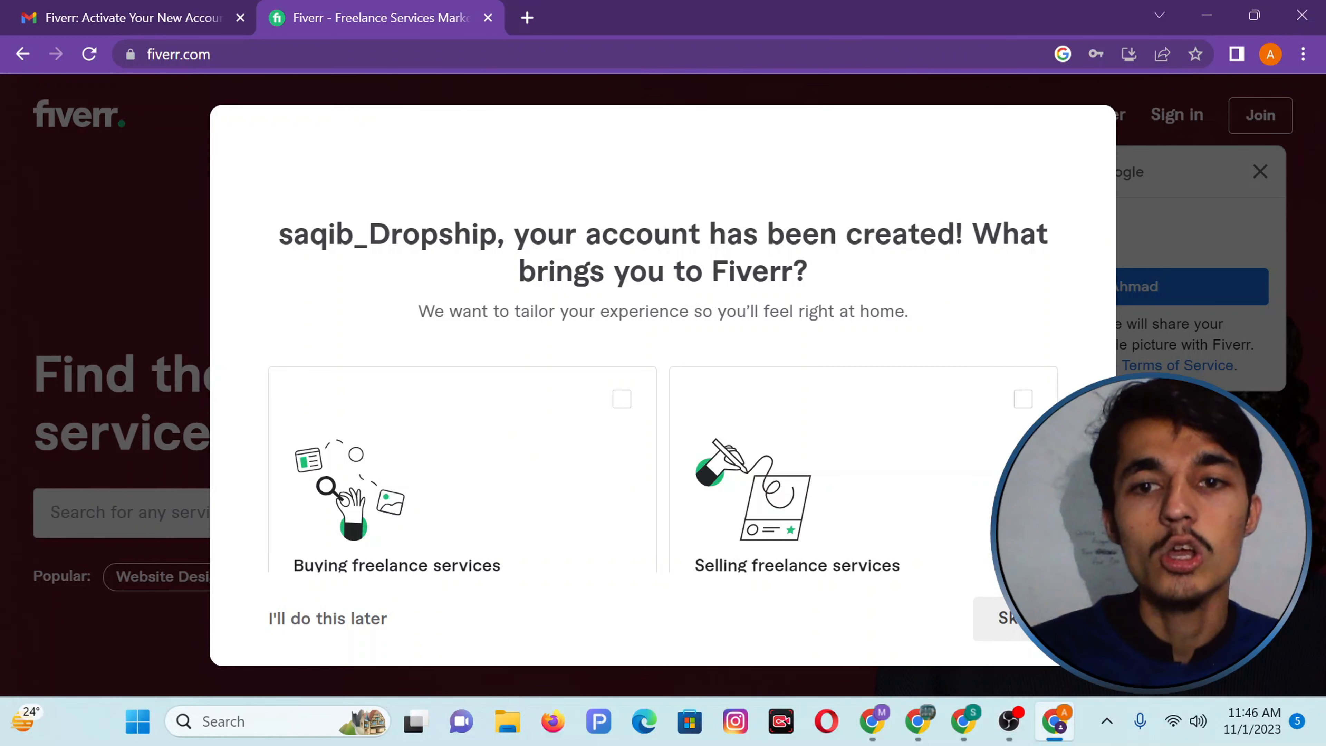
Step: Answer onboarding as selling services, Solo freelancer, already Freelancing online, and finish
click(1023, 401)
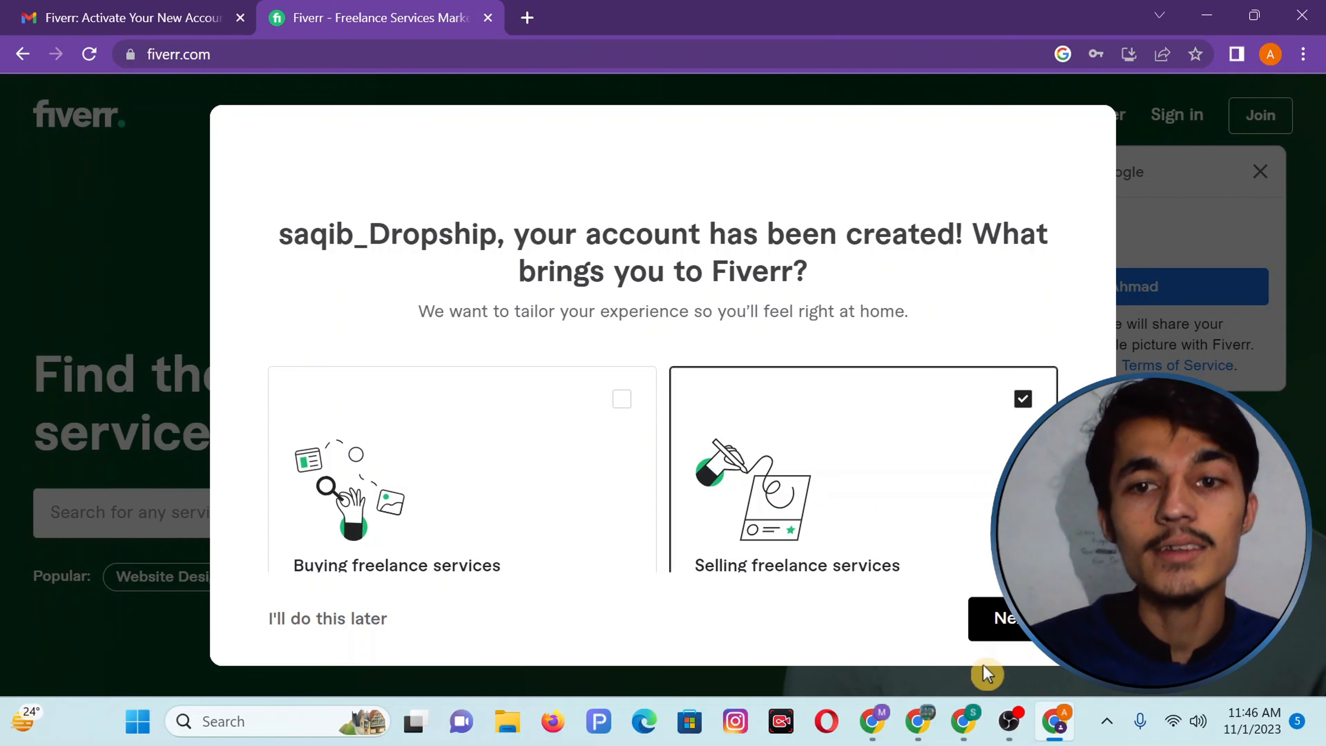
click(992, 619)
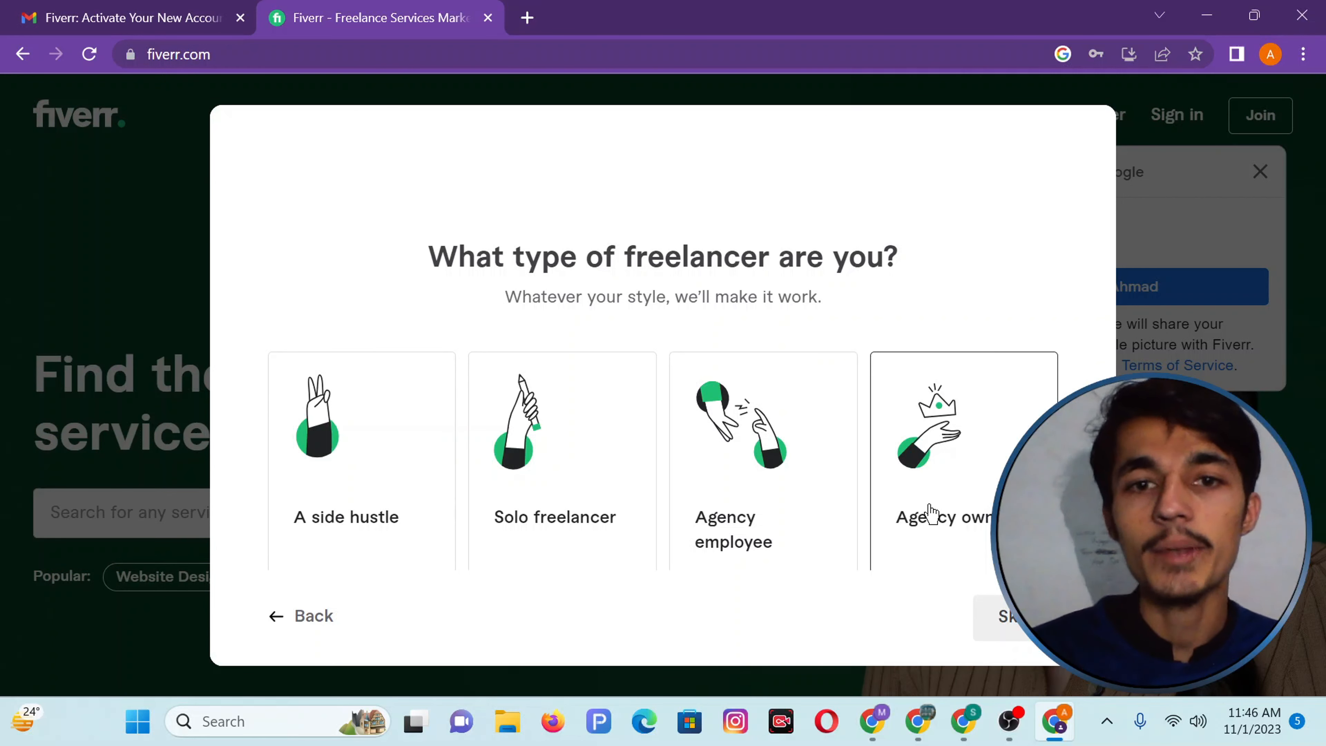
click(517, 465)
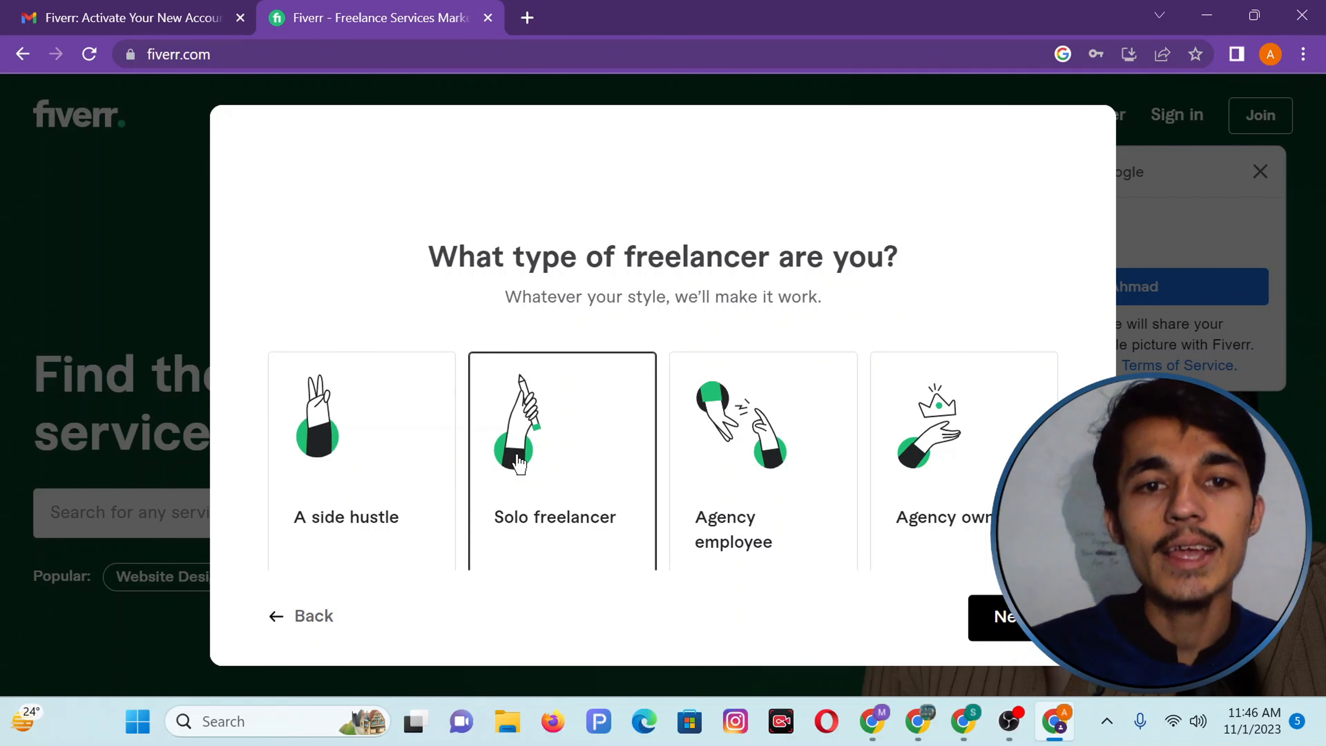
click(1005, 618)
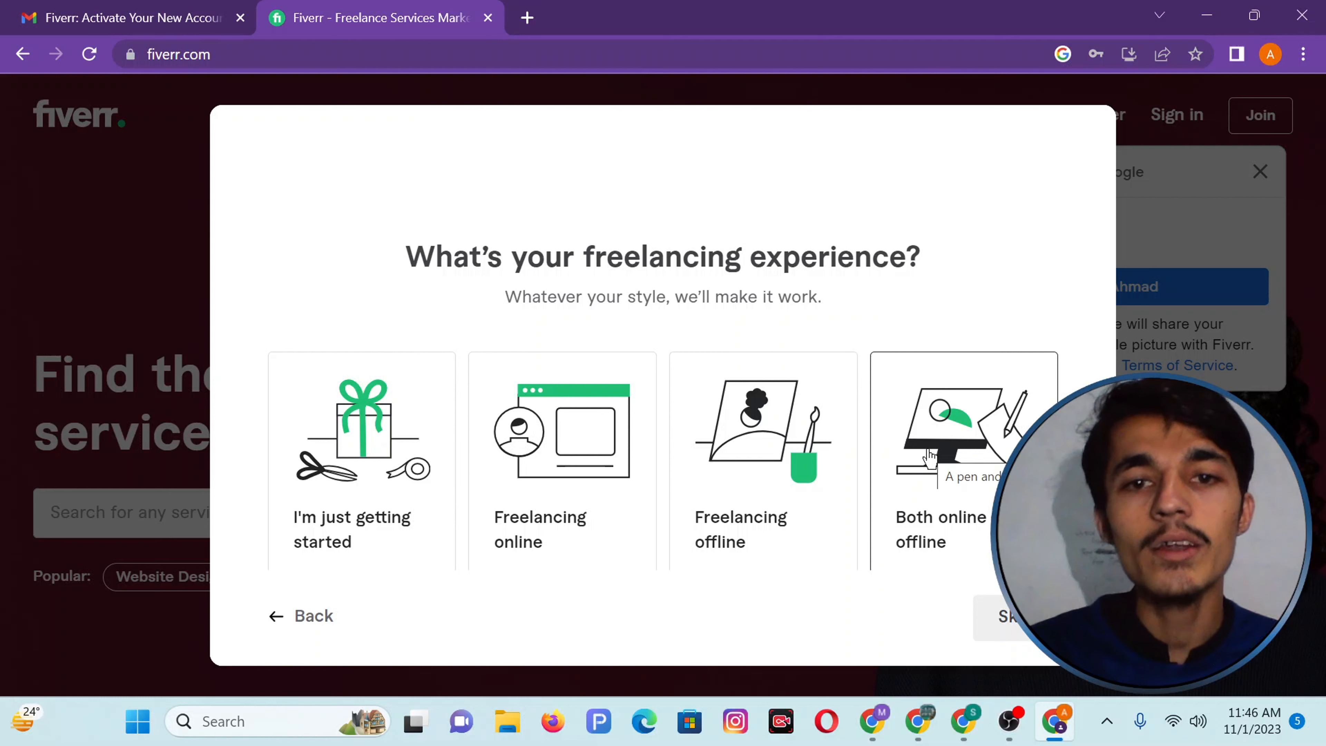
click(534, 433)
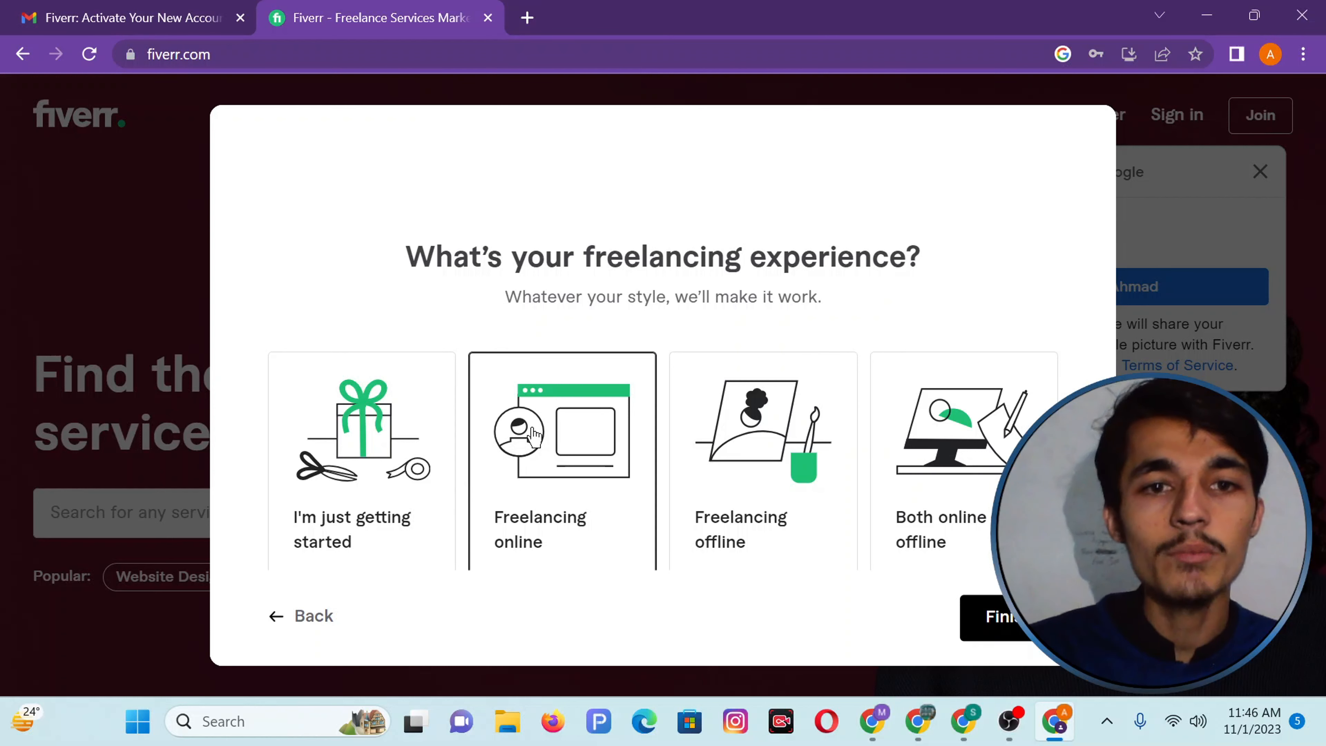
click(1005, 617)
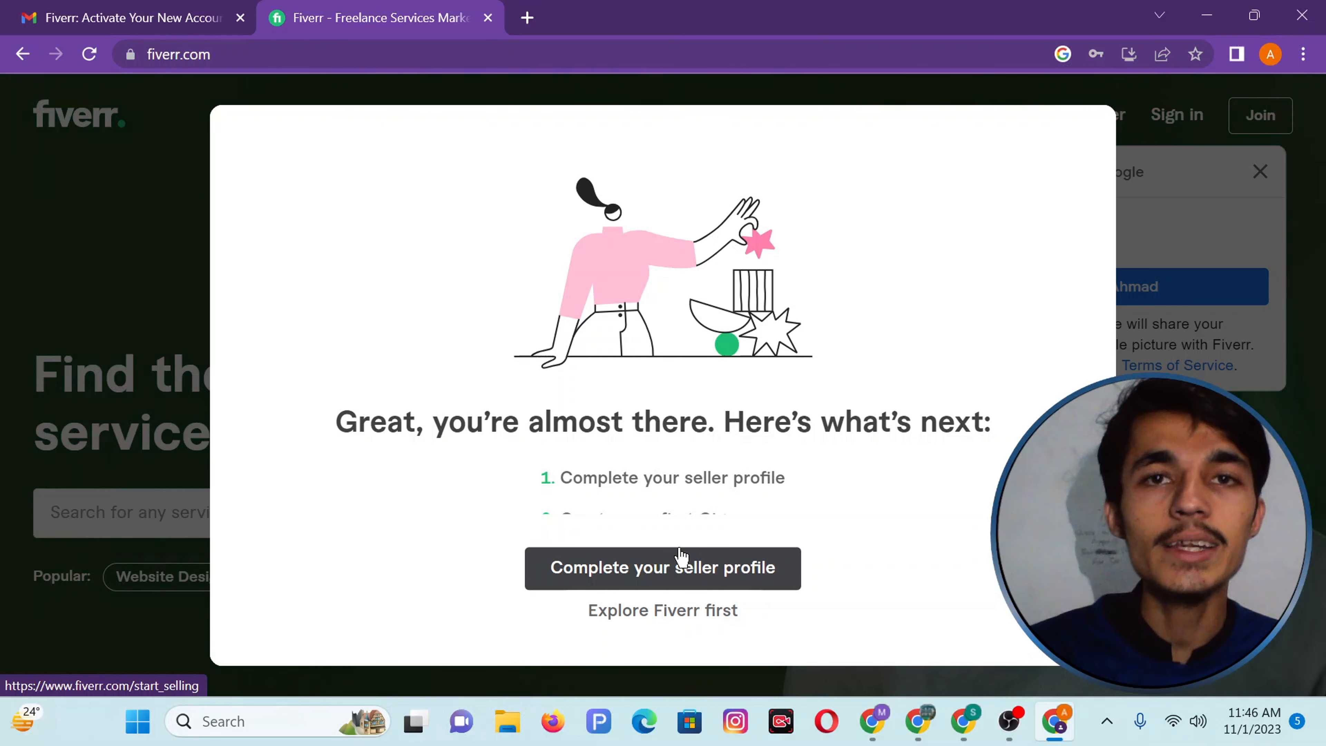
Step: Start the Become a Seller onboarding and continue past the overview and profile-tips pages
click(612, 586)
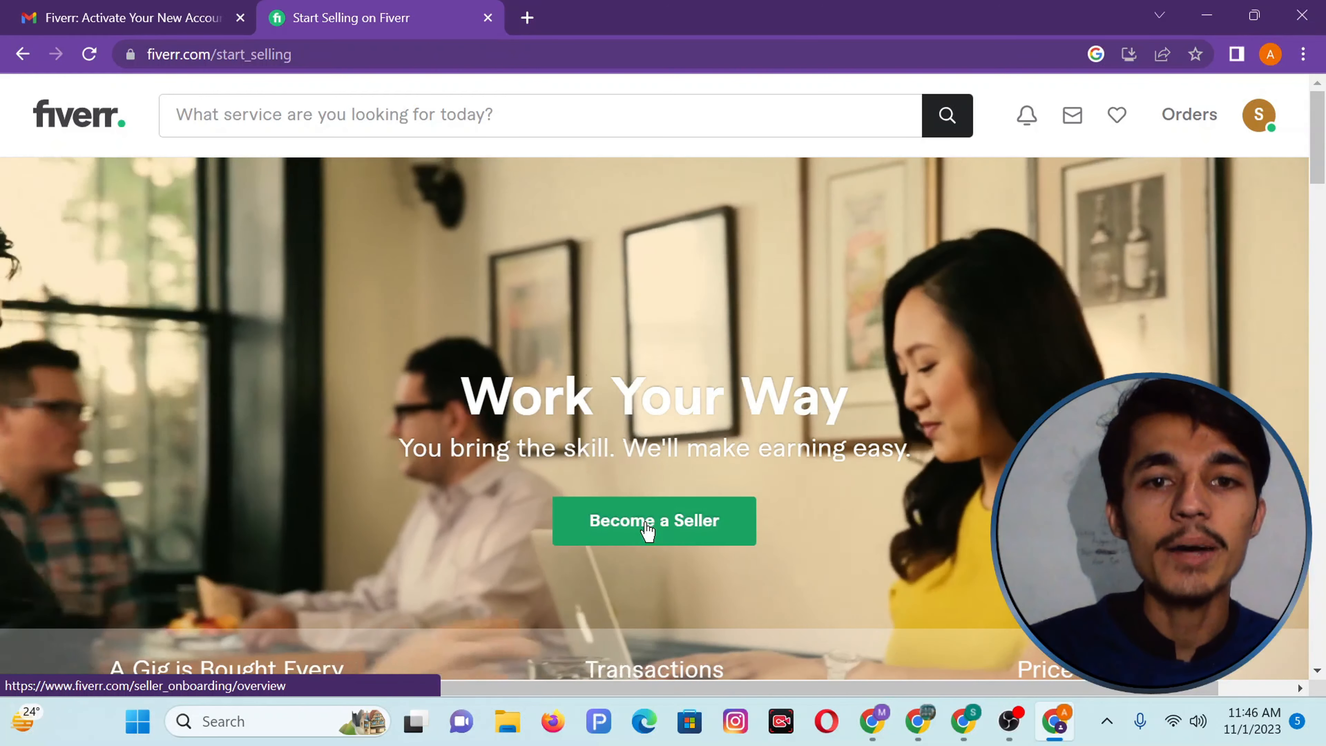
click(647, 522)
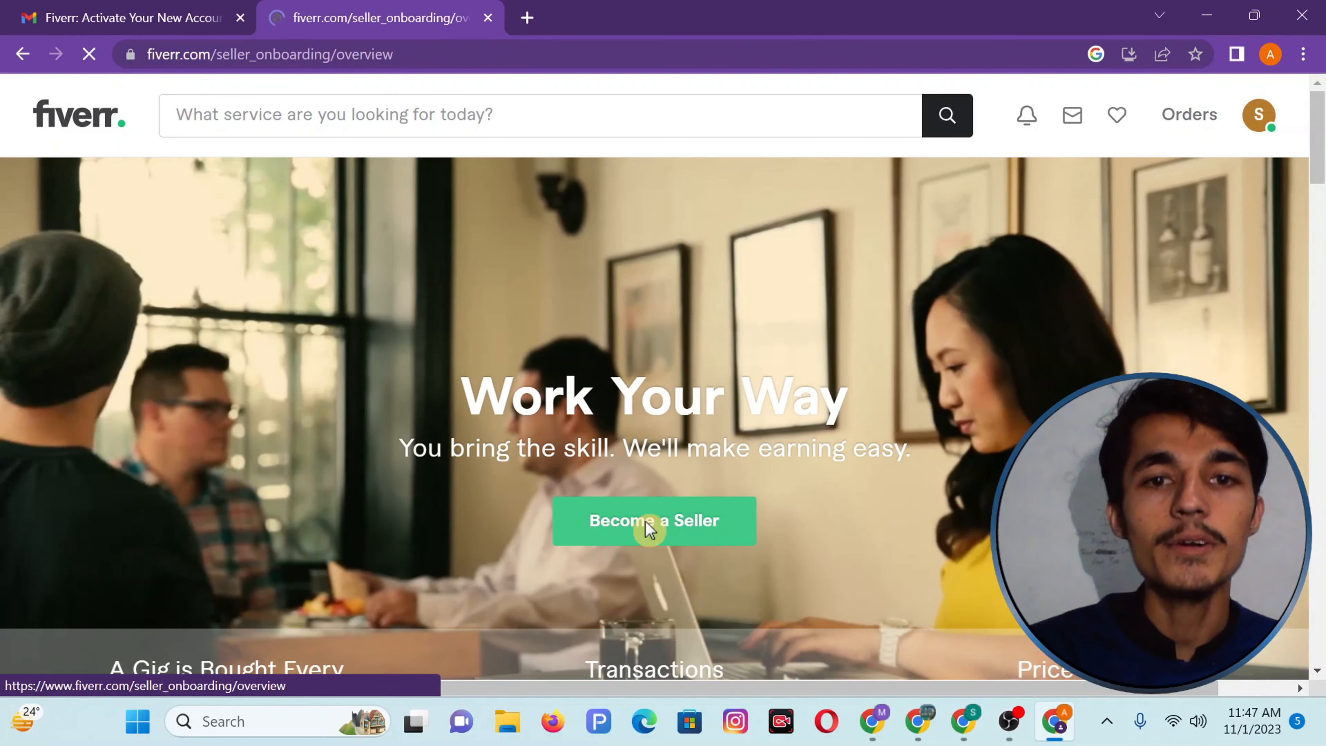
scroll(253, 392, down, 1)
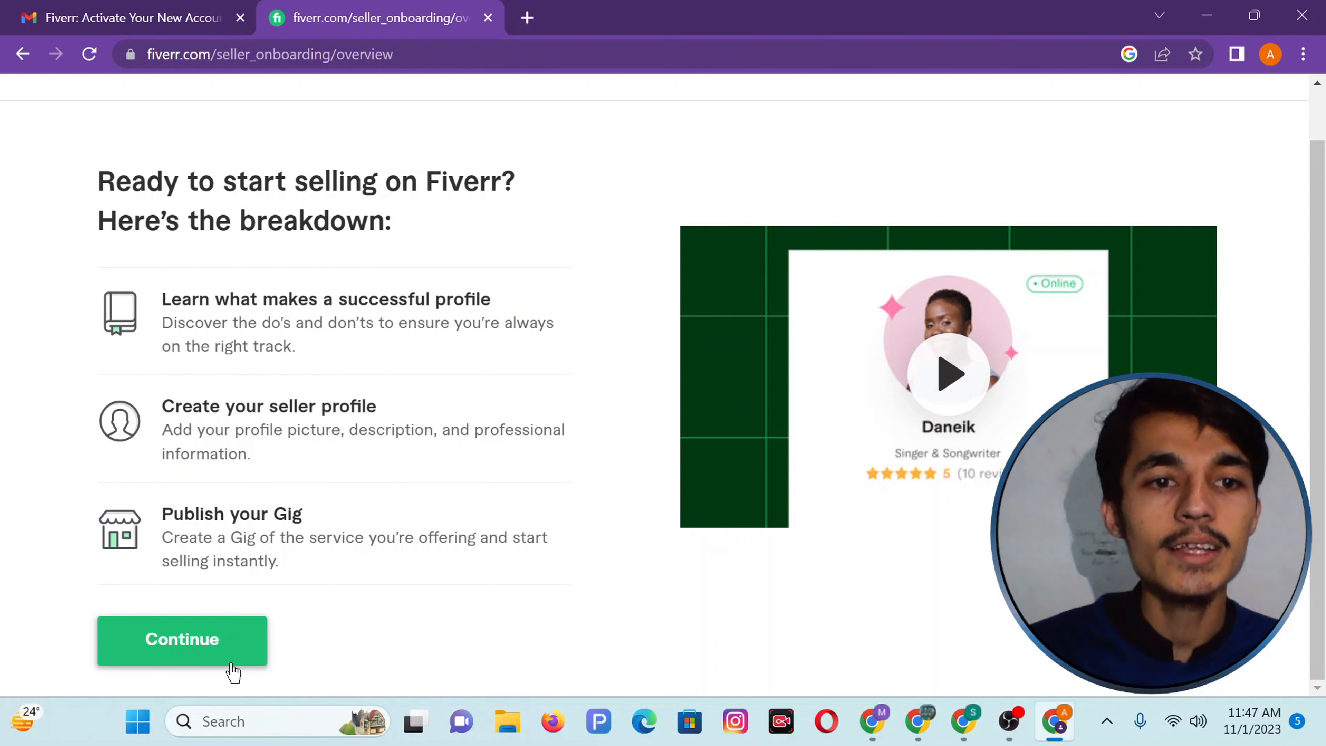
click(165, 644)
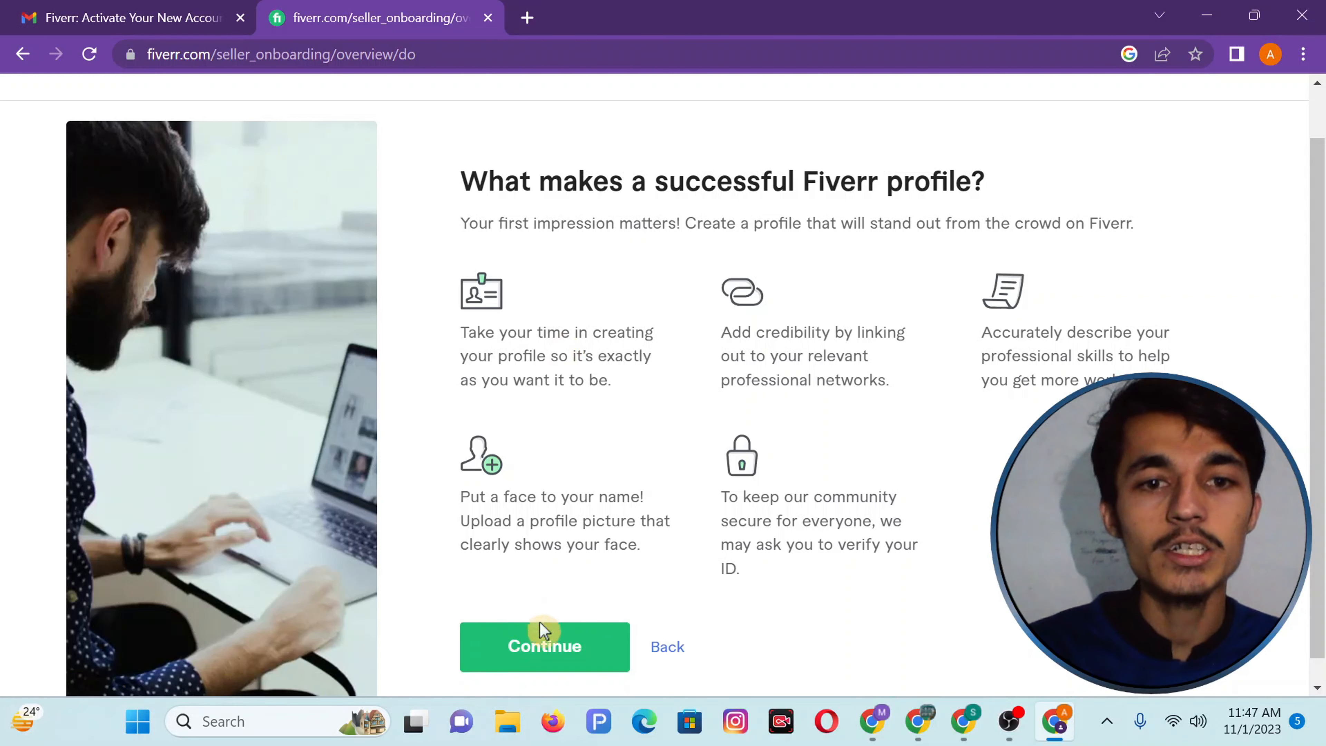
click(543, 635)
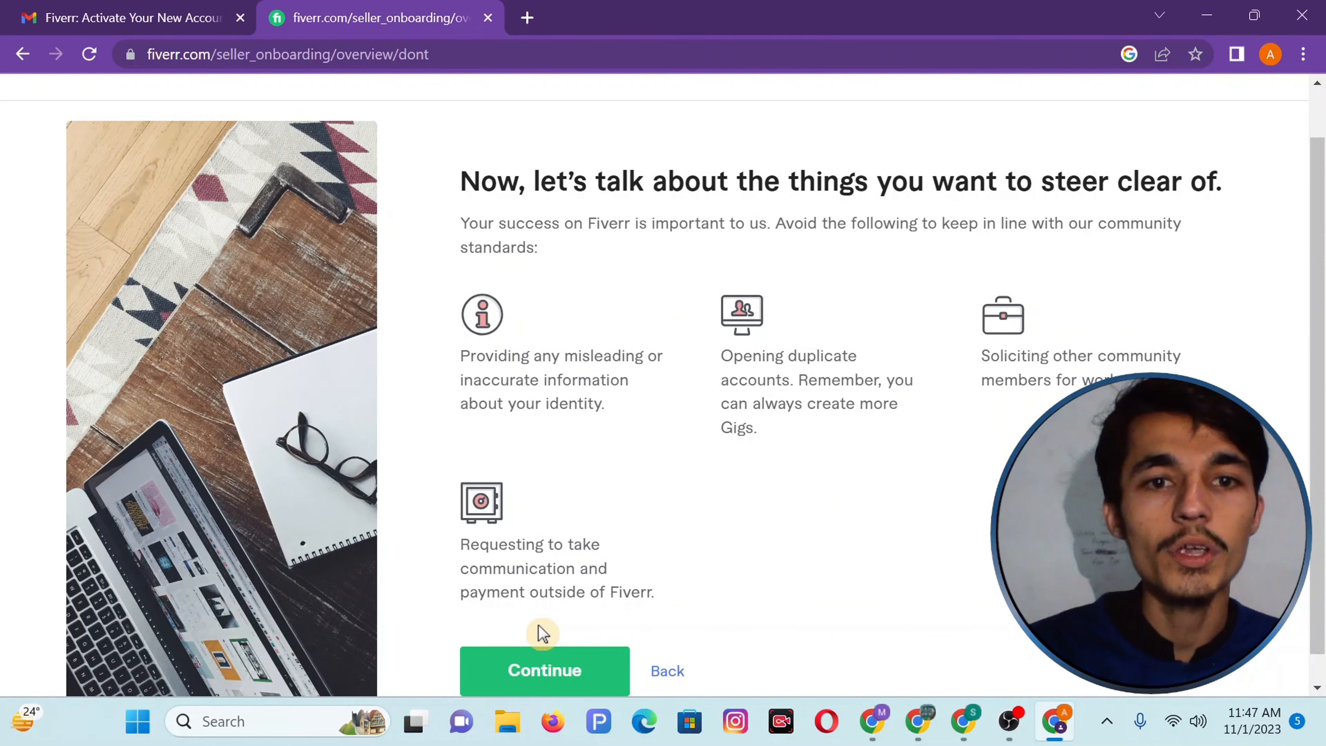
scroll(543, 634, down, 1)
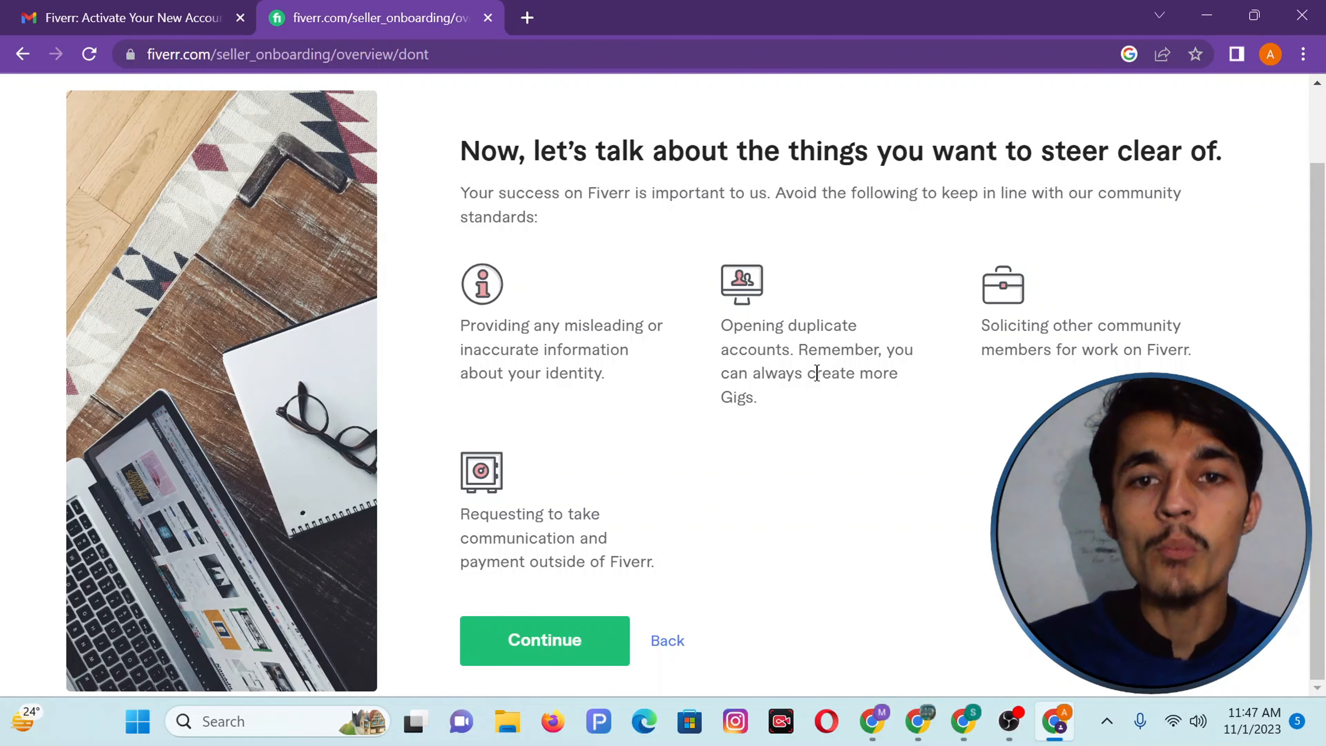
drag(817, 373, 858, 394)
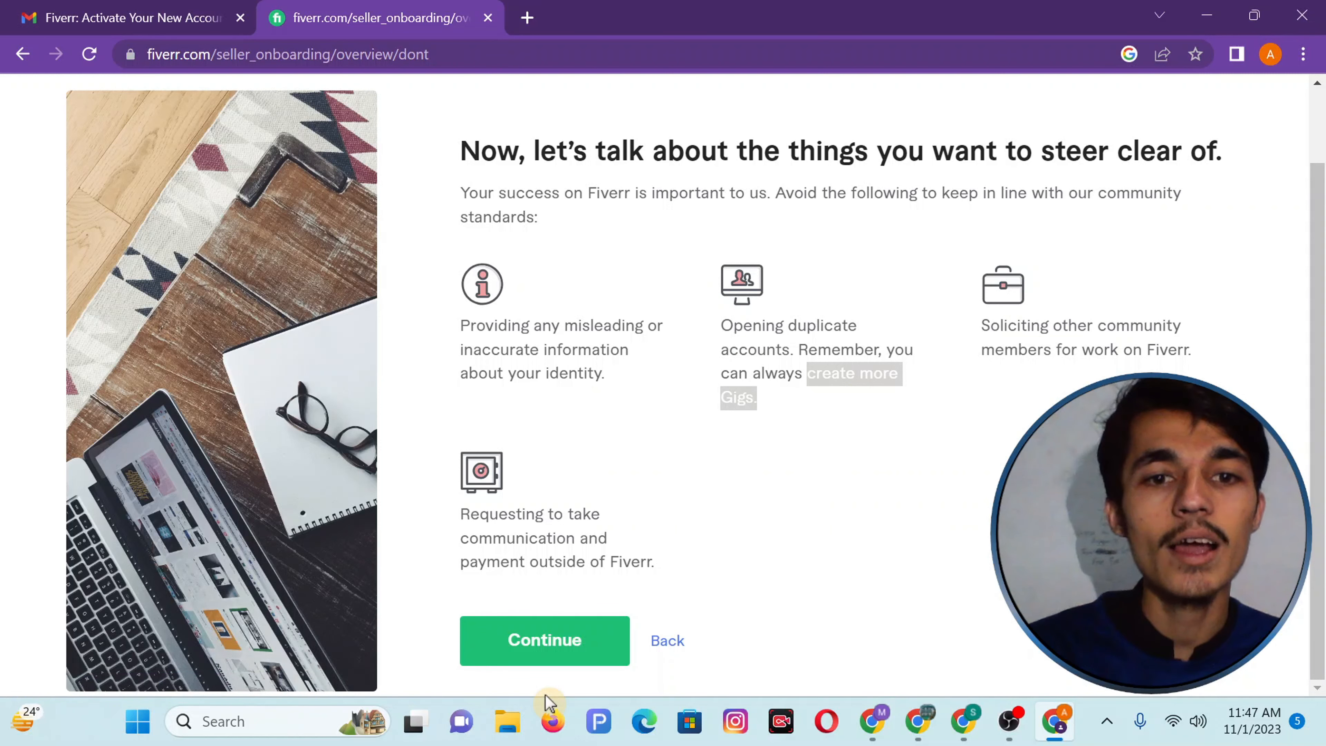
Step: Enter the seller's first and last name on the Personal Info form
click(517, 646)
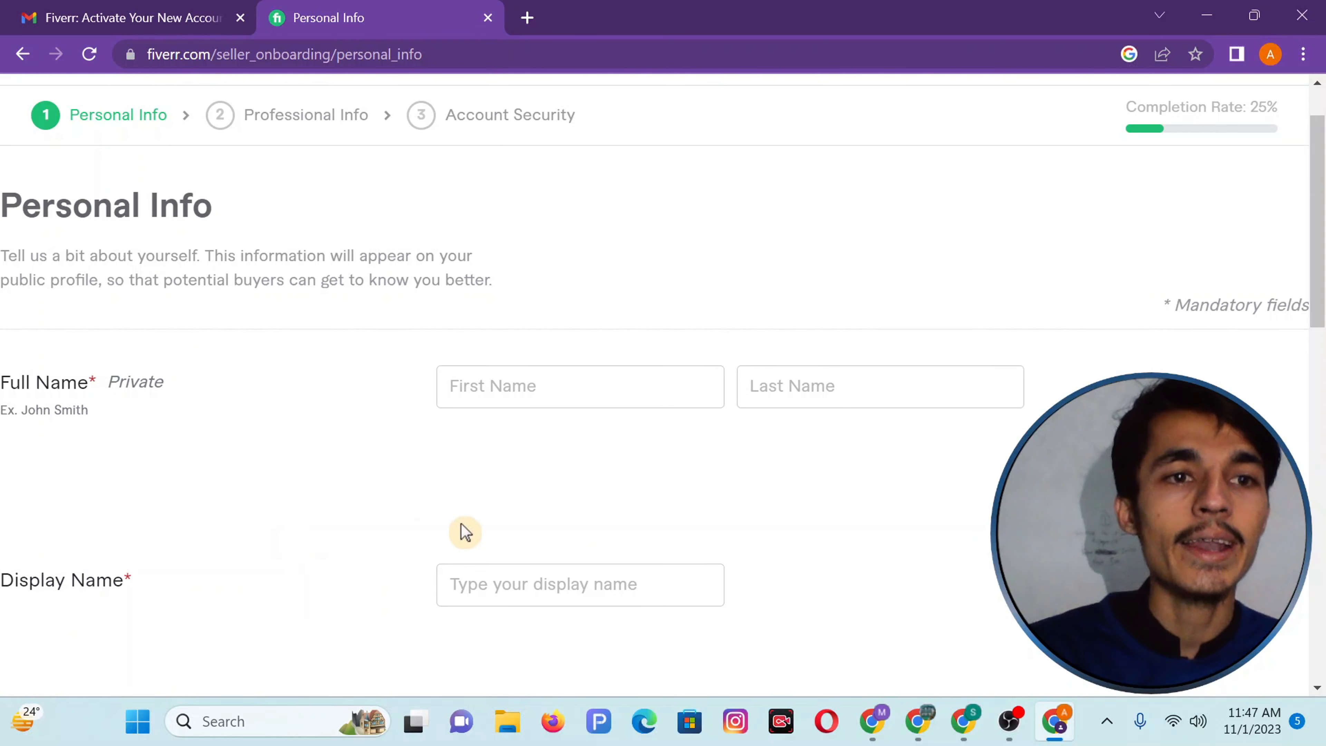
scroll(390, 516, down, 10)
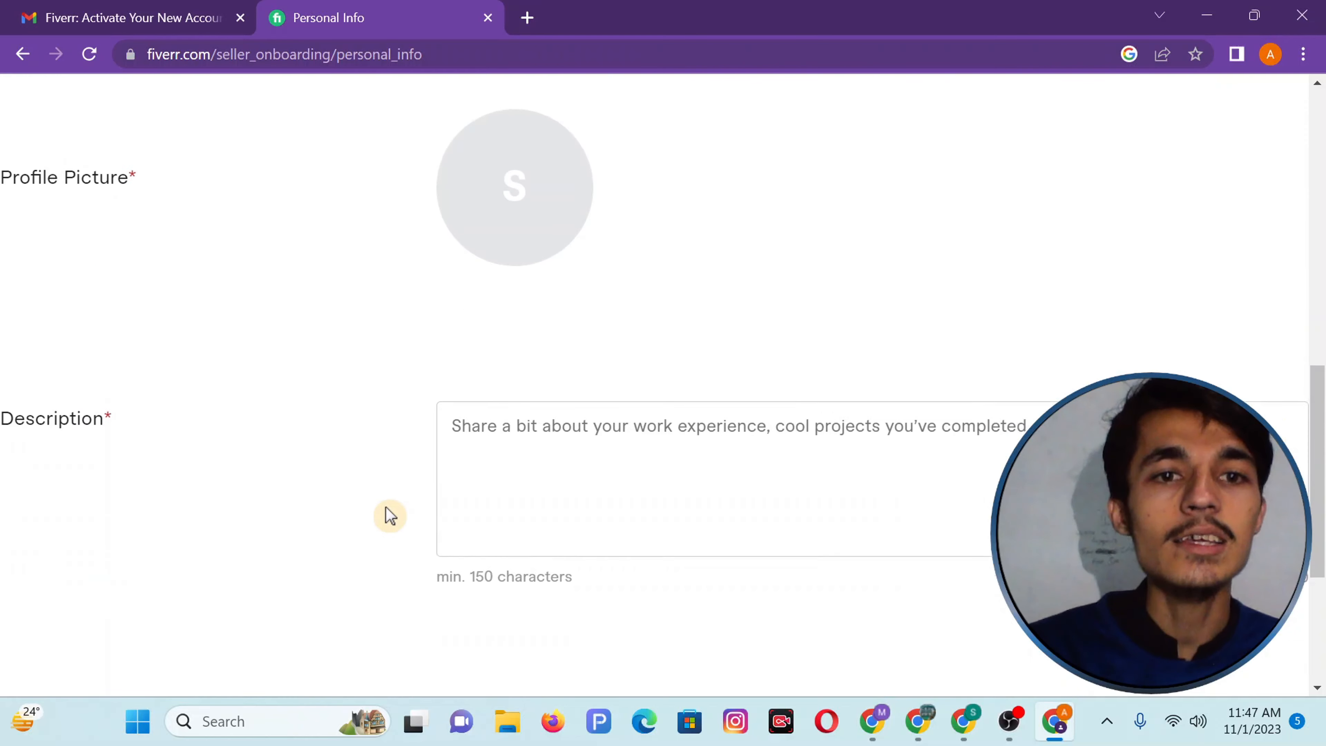
scroll(390, 516, up, 10)
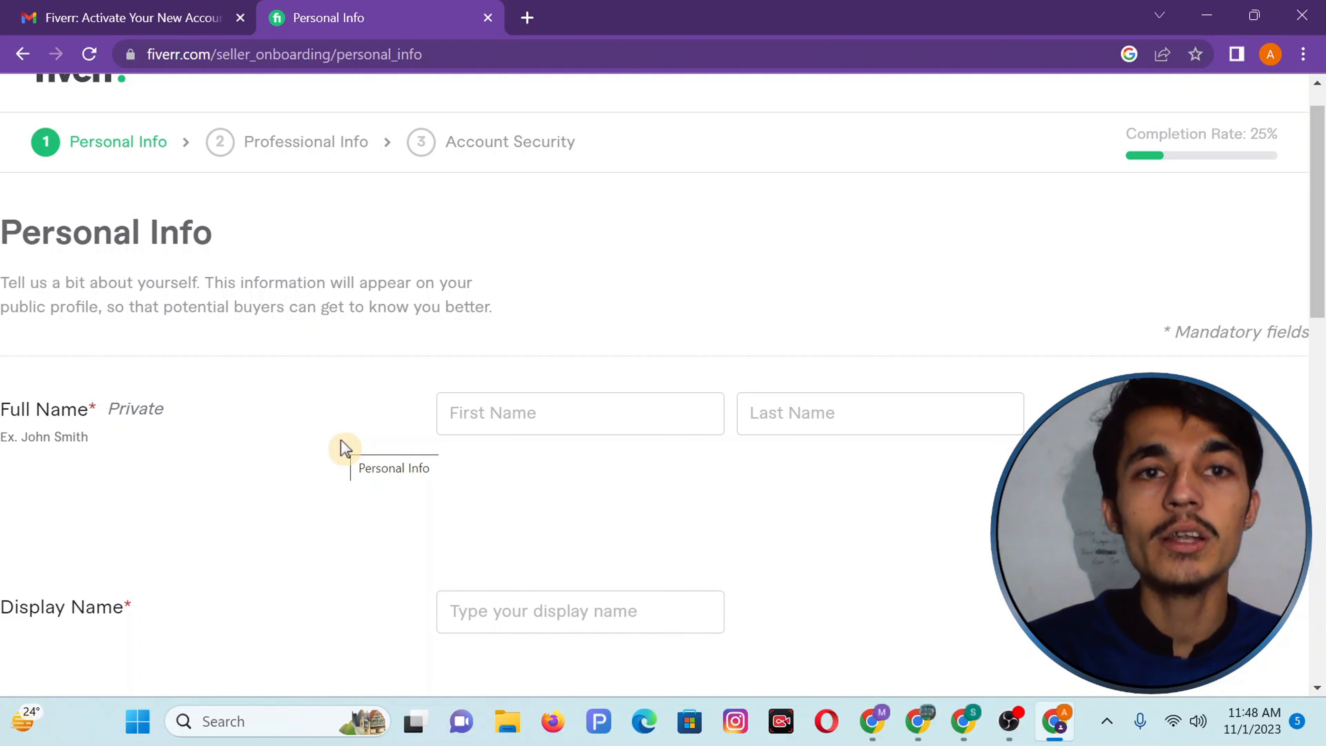
scroll(342, 447, down, 4)
scroll(342, 447, up, 5)
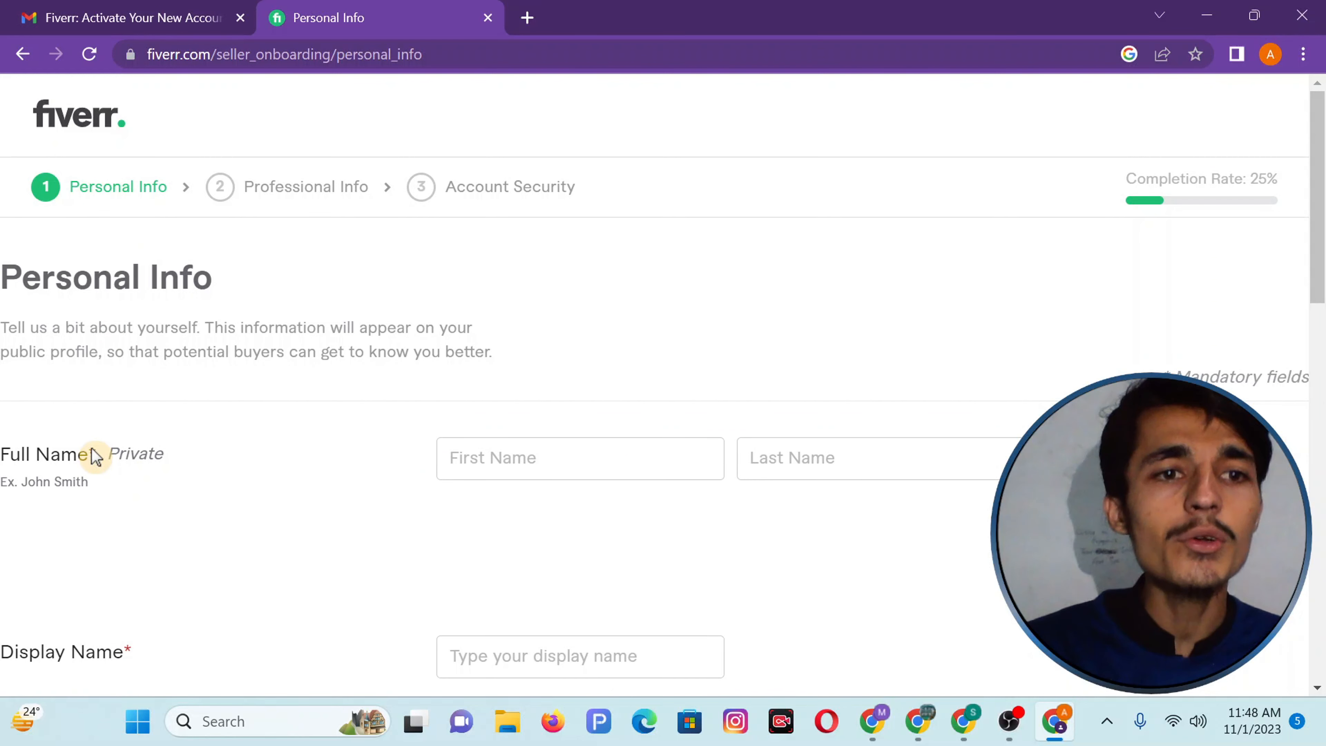
click(488, 463)
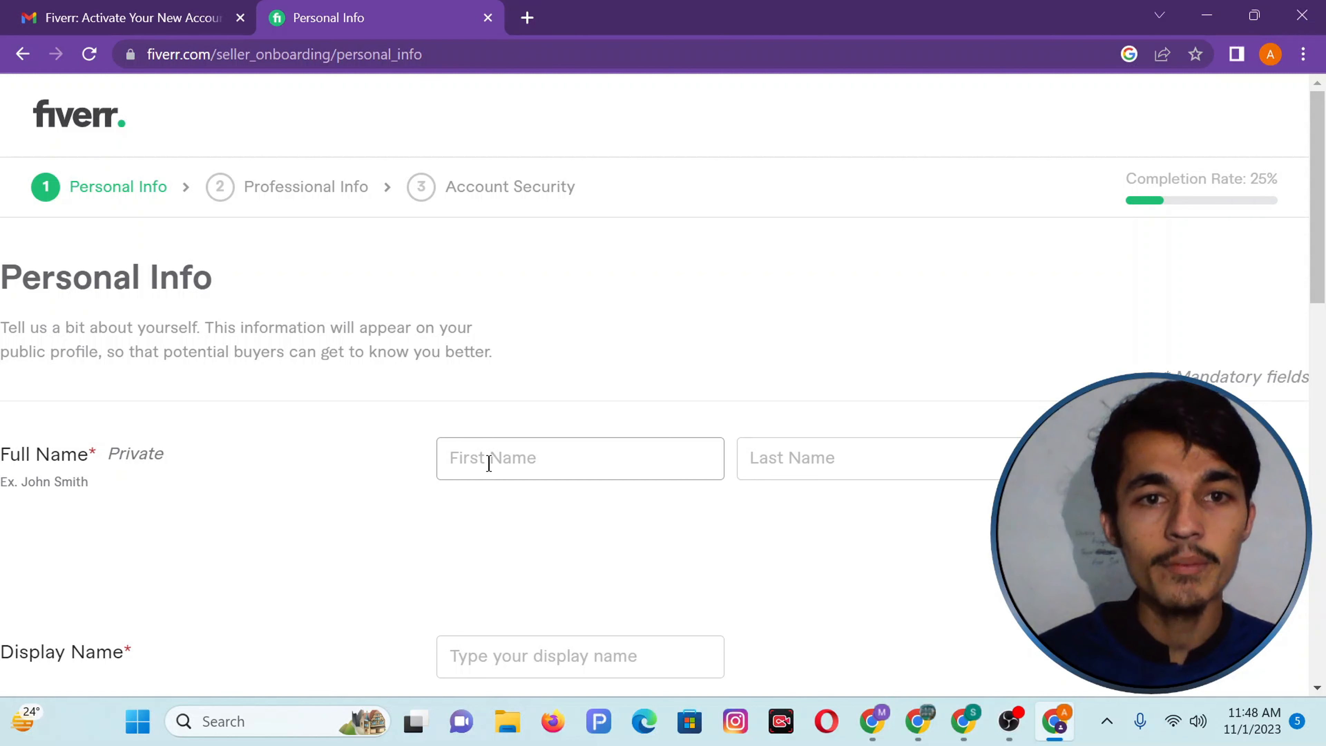
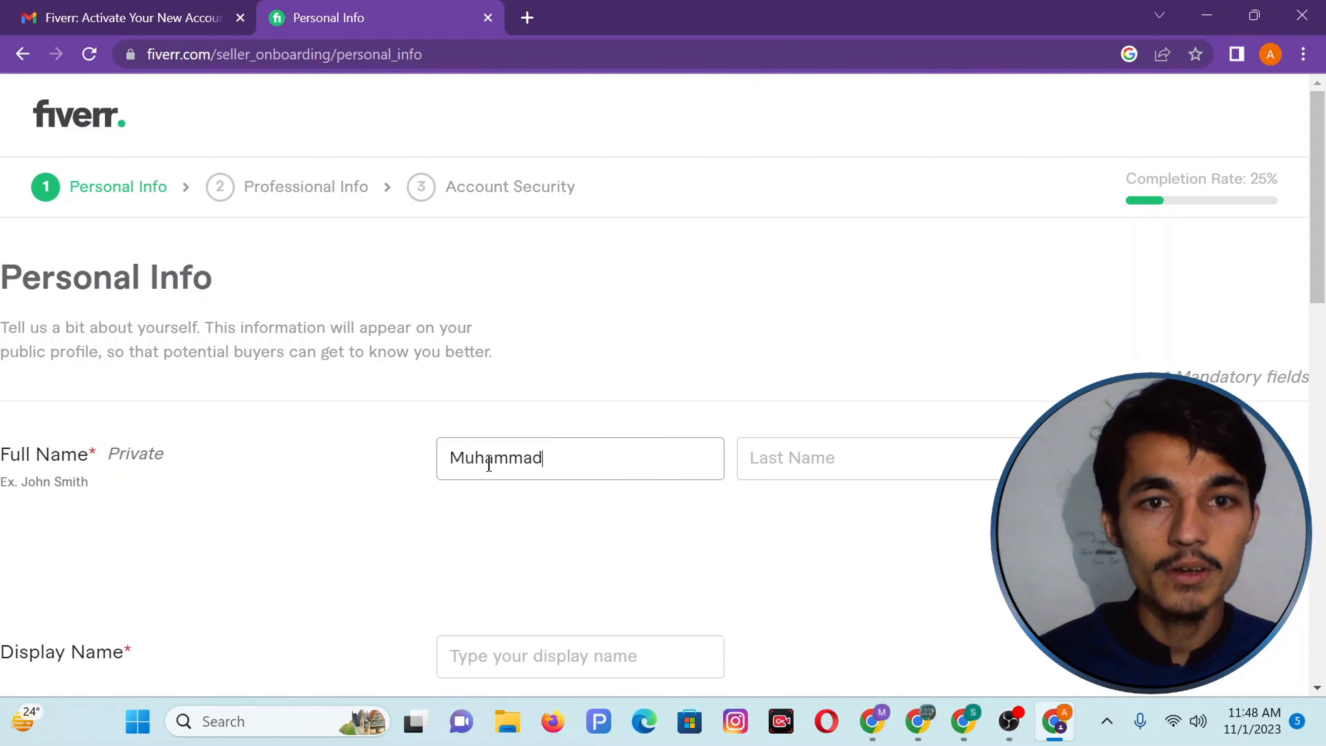
key(Tab)
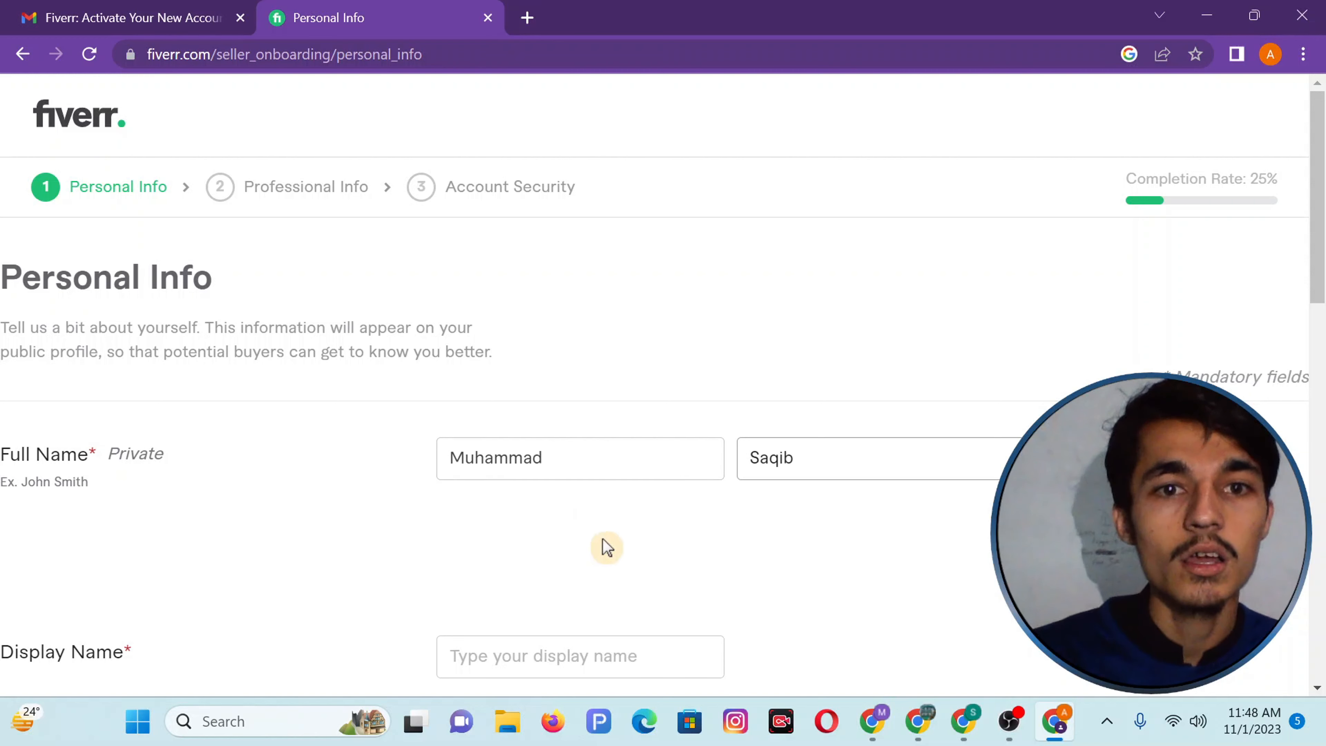
Step: Edit the suggested display name, then bring up the existing seller profile window
scroll(595, 542, down, 2)
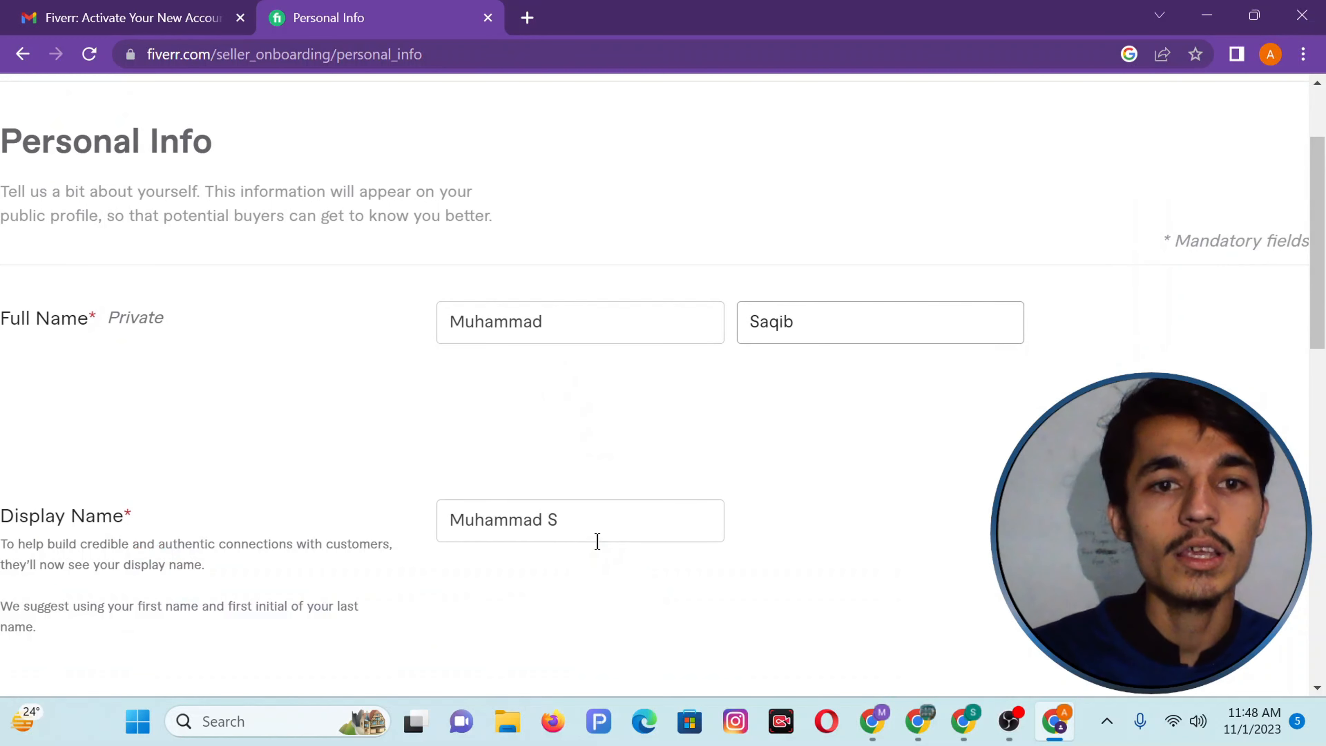
click(569, 519)
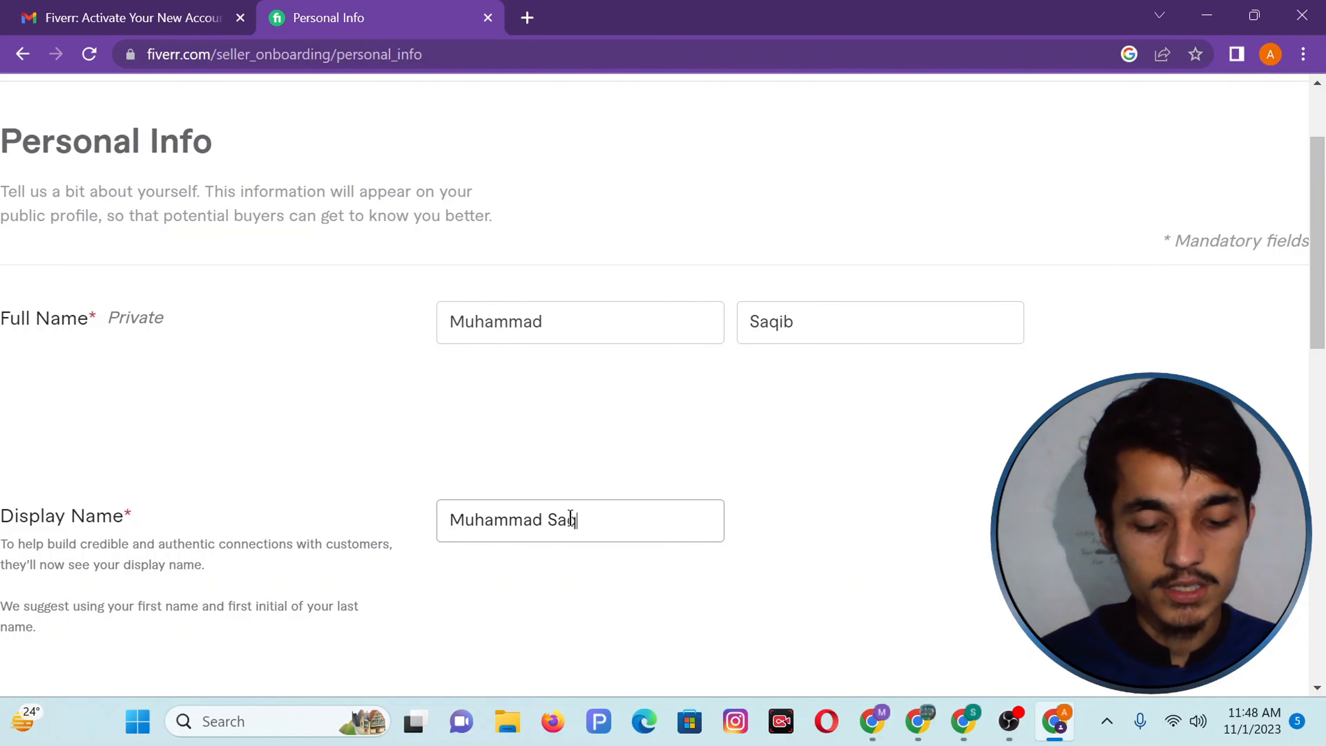
text(aqib)
key(alt+Tab)
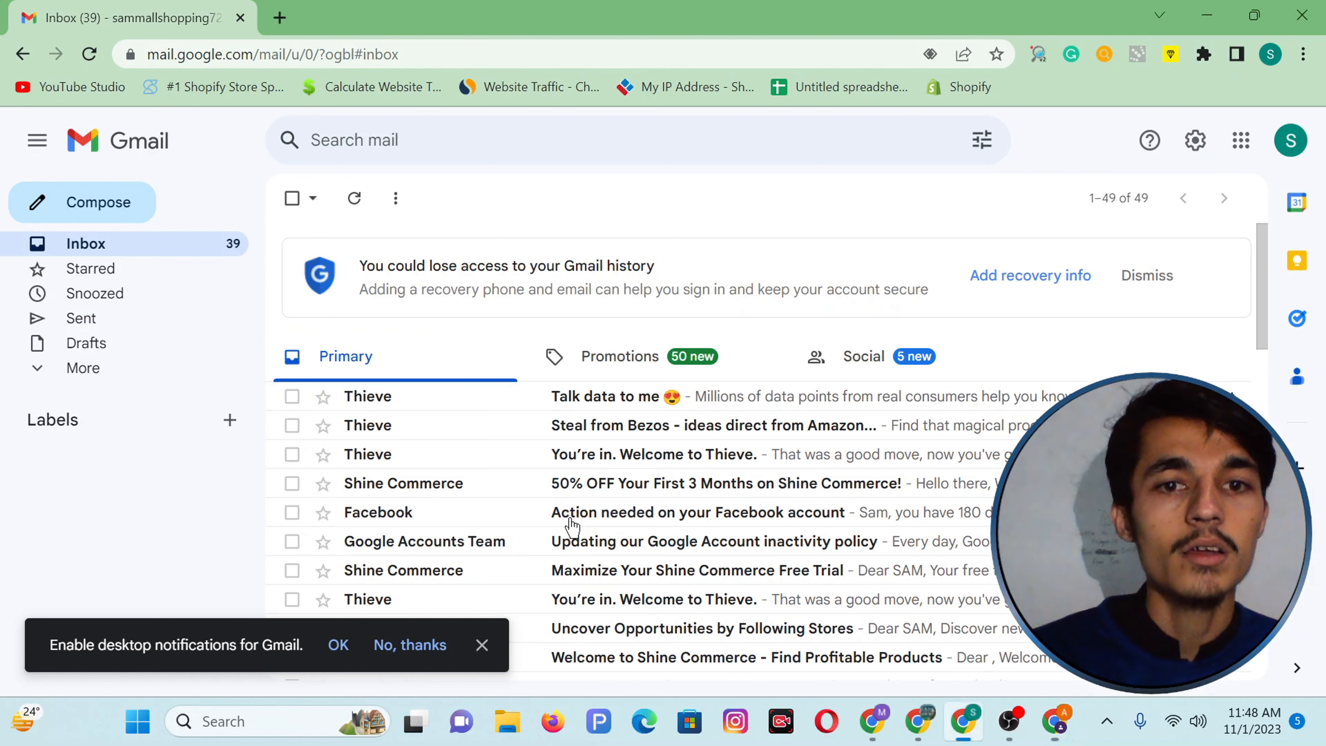
key(alt+Tab)
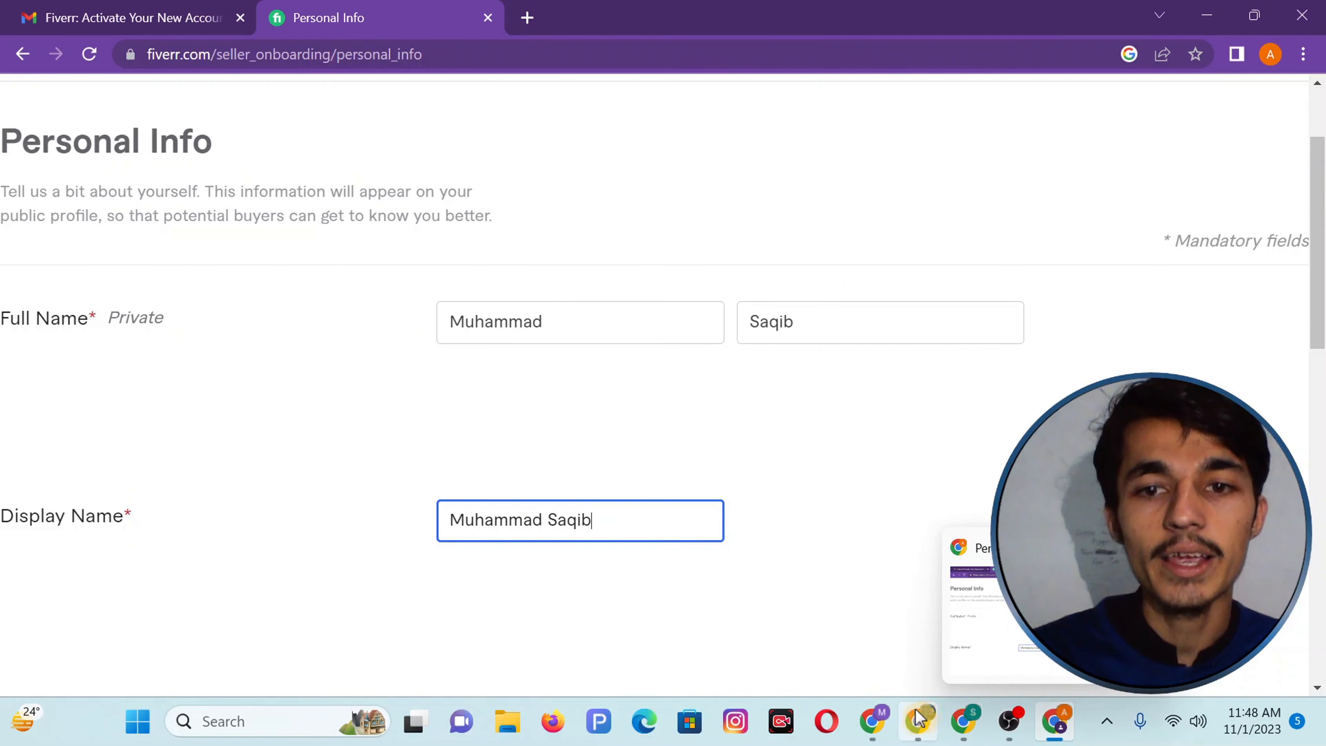
click(920, 721)
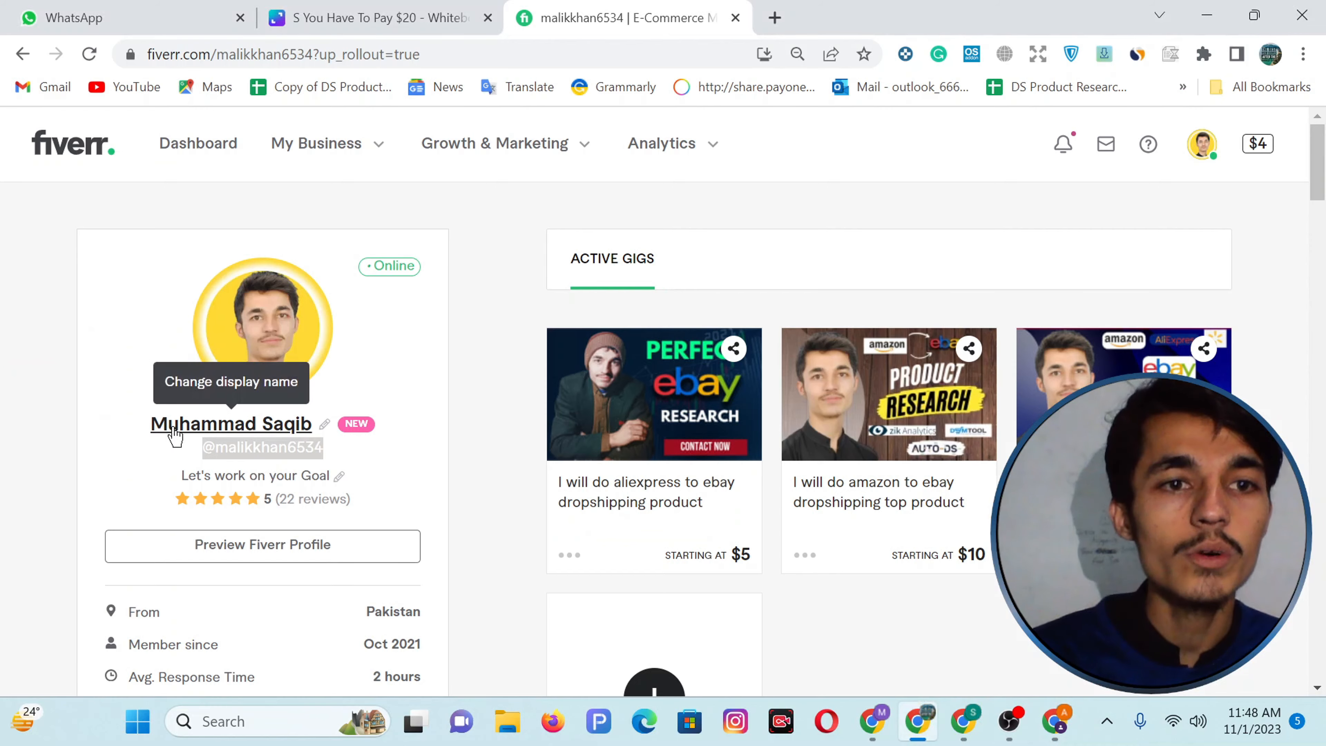
Step: Open and close the existing profile's Choose your display name prompt, then return to Personal Info
click(171, 437)
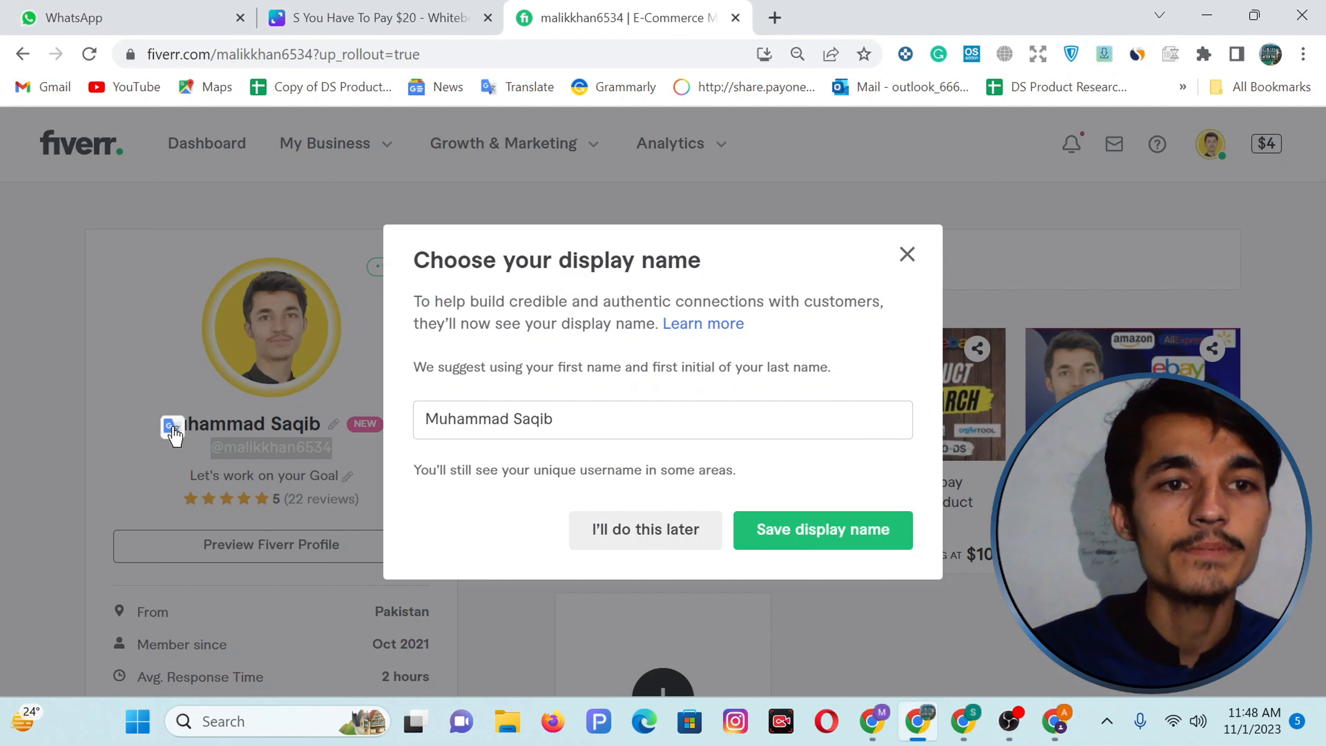
click(907, 256)
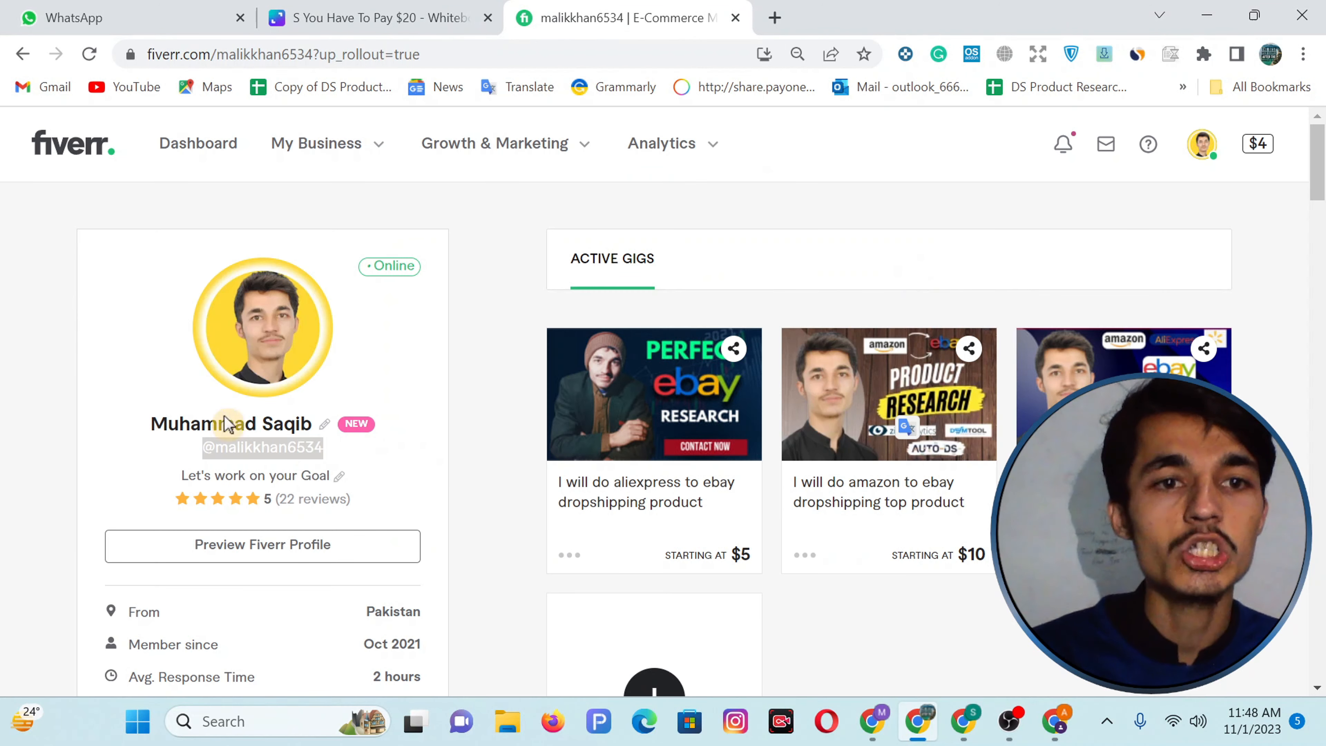
click(322, 449)
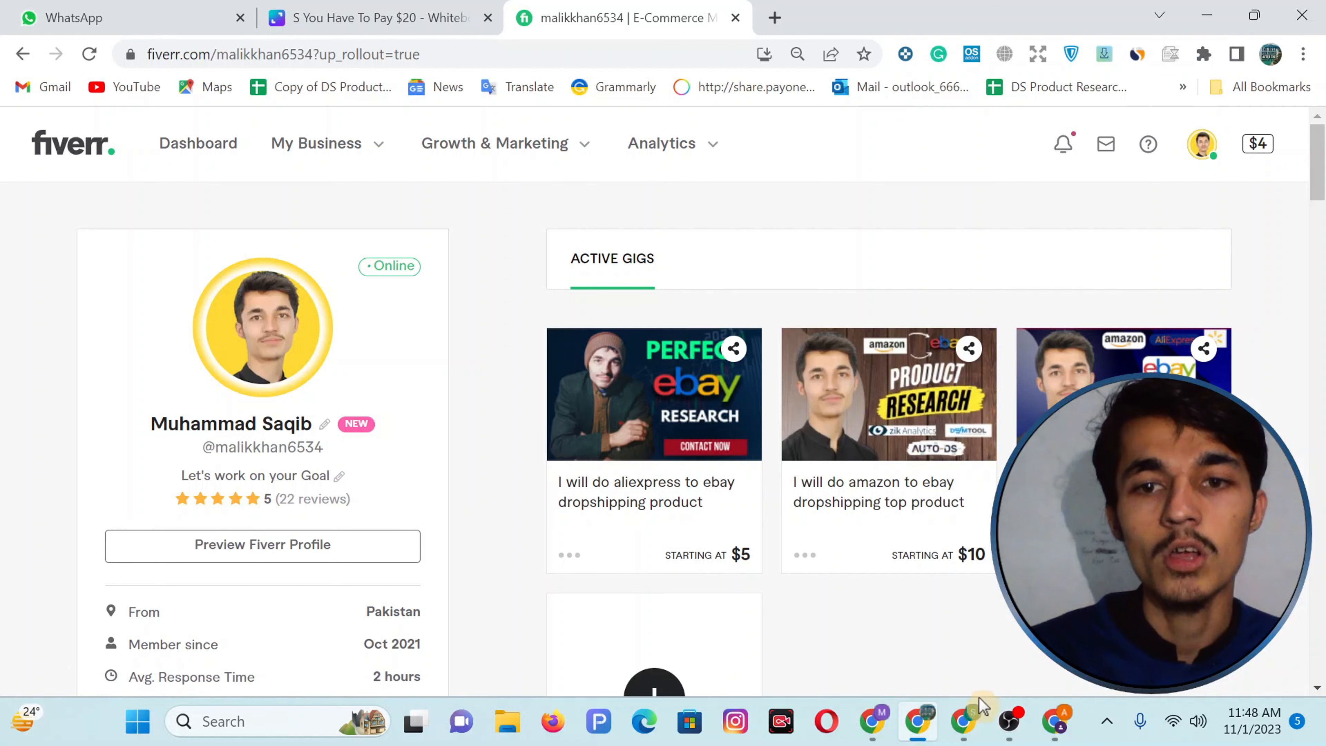
click(1055, 725)
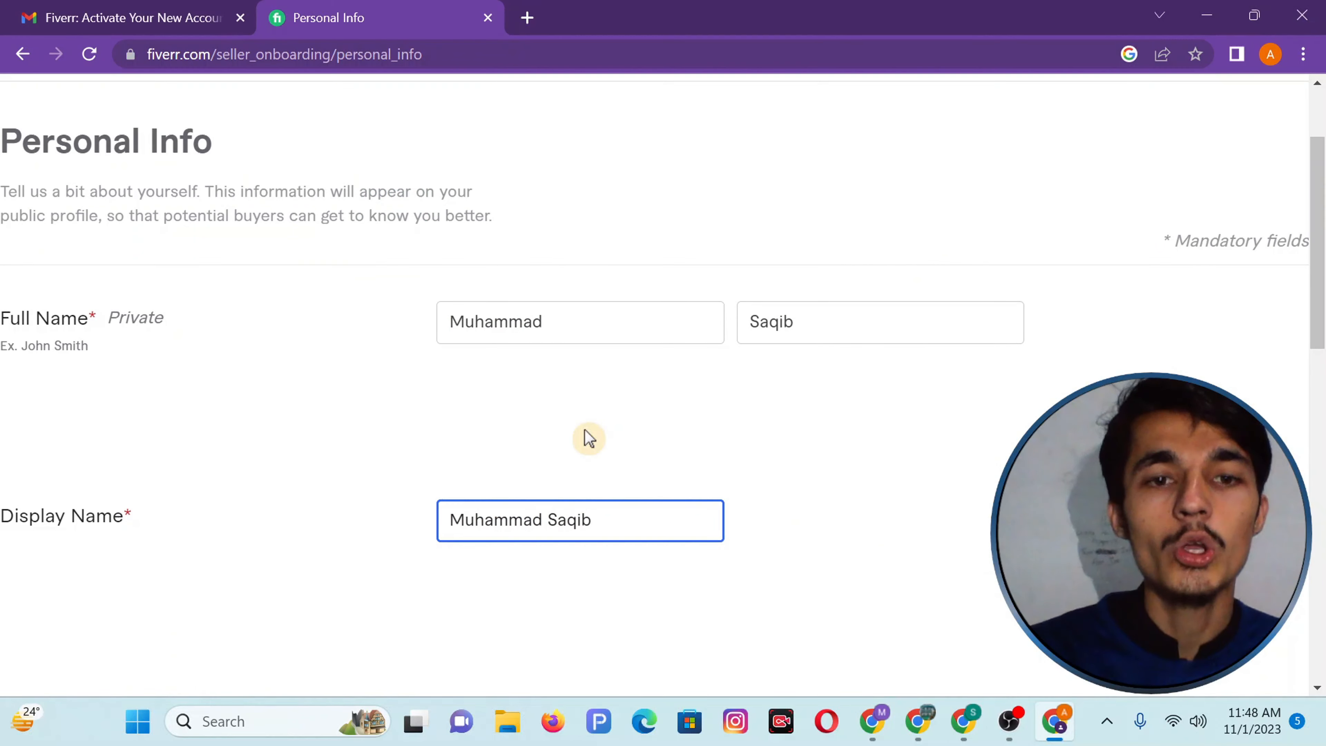
Step: Scroll down the Personal Info form to the profile picture section
scroll(535, 491, down, 3)
scroll(538, 495, down, 3)
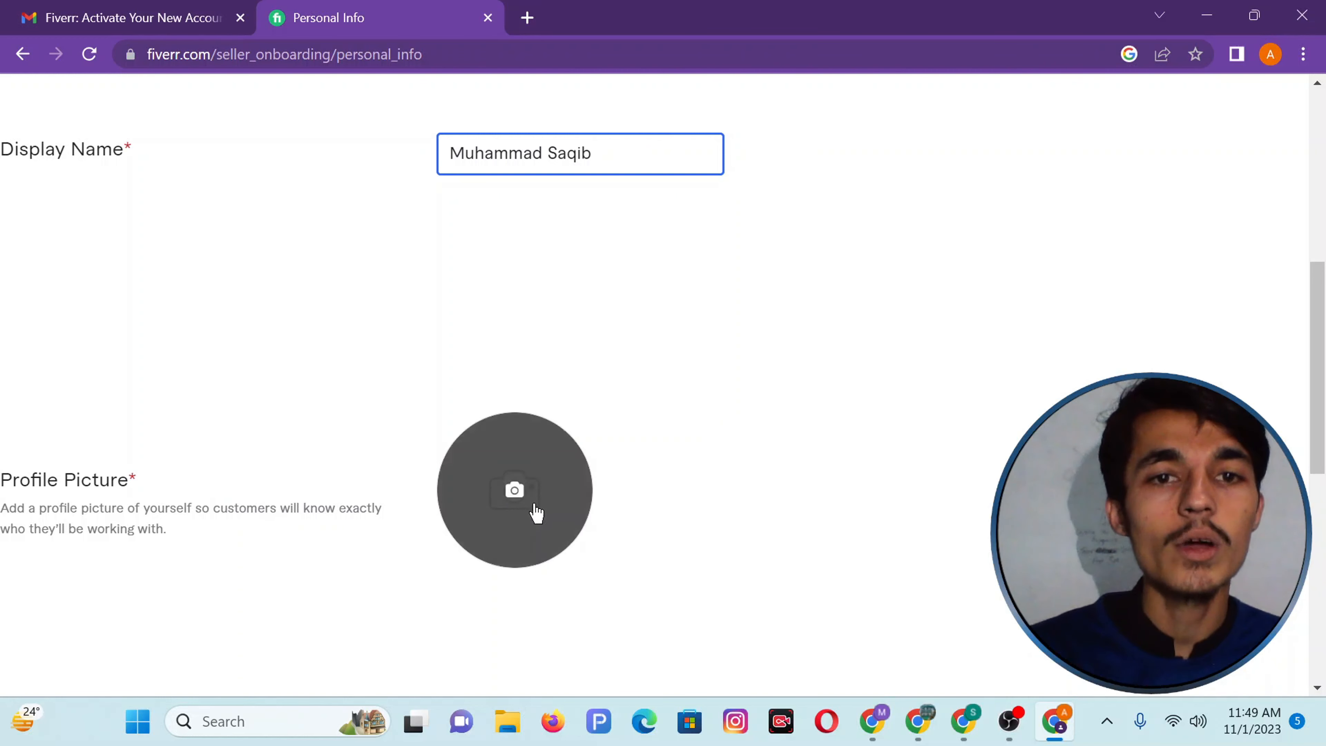
Step: Upload the headshot from the personal photos folder on Local Disk (F:) as the profile picture
click(517, 497)
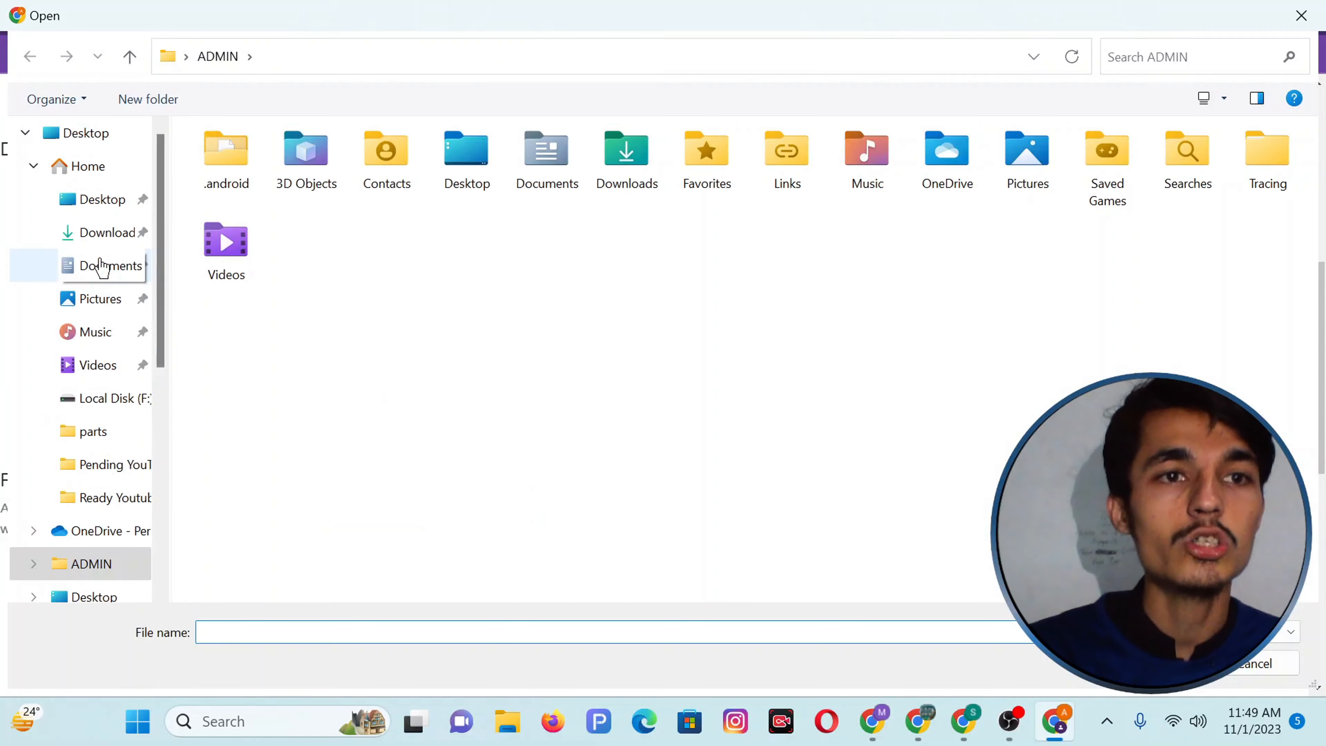
click(91, 233)
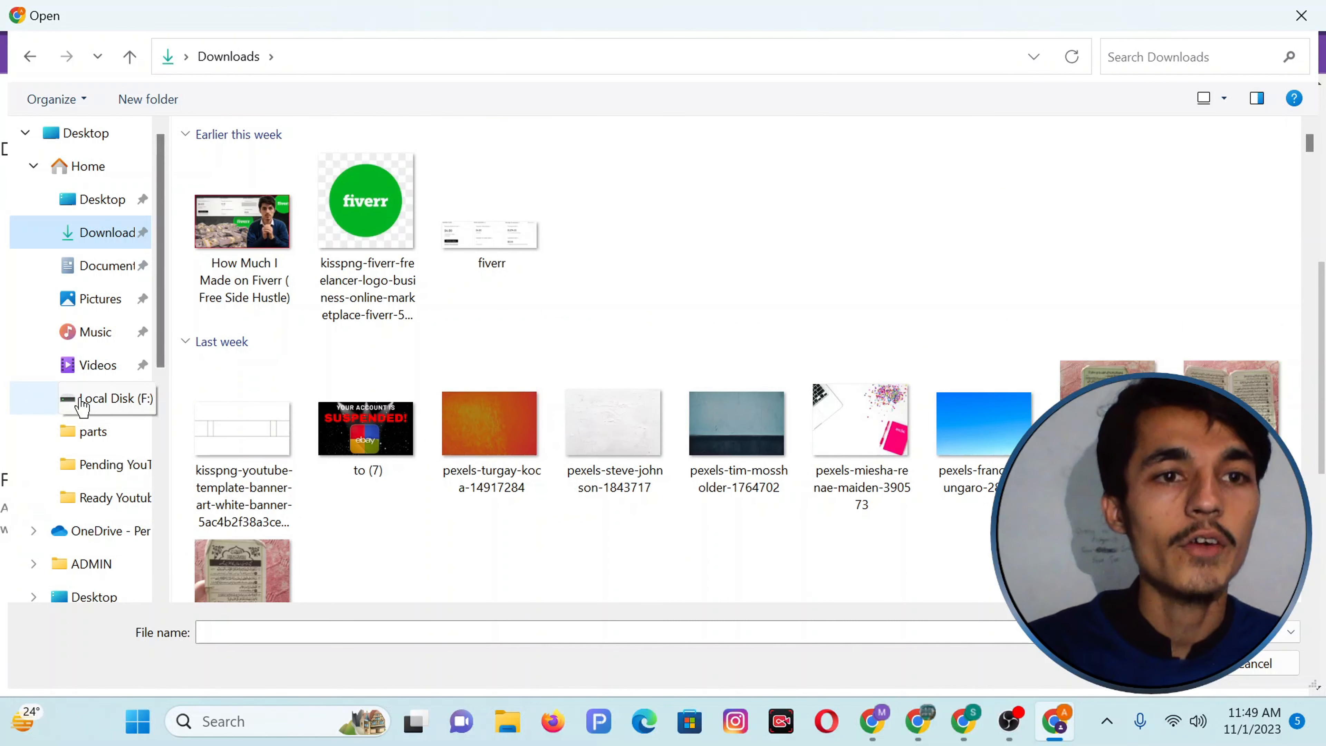
scroll(82, 407, down, 3)
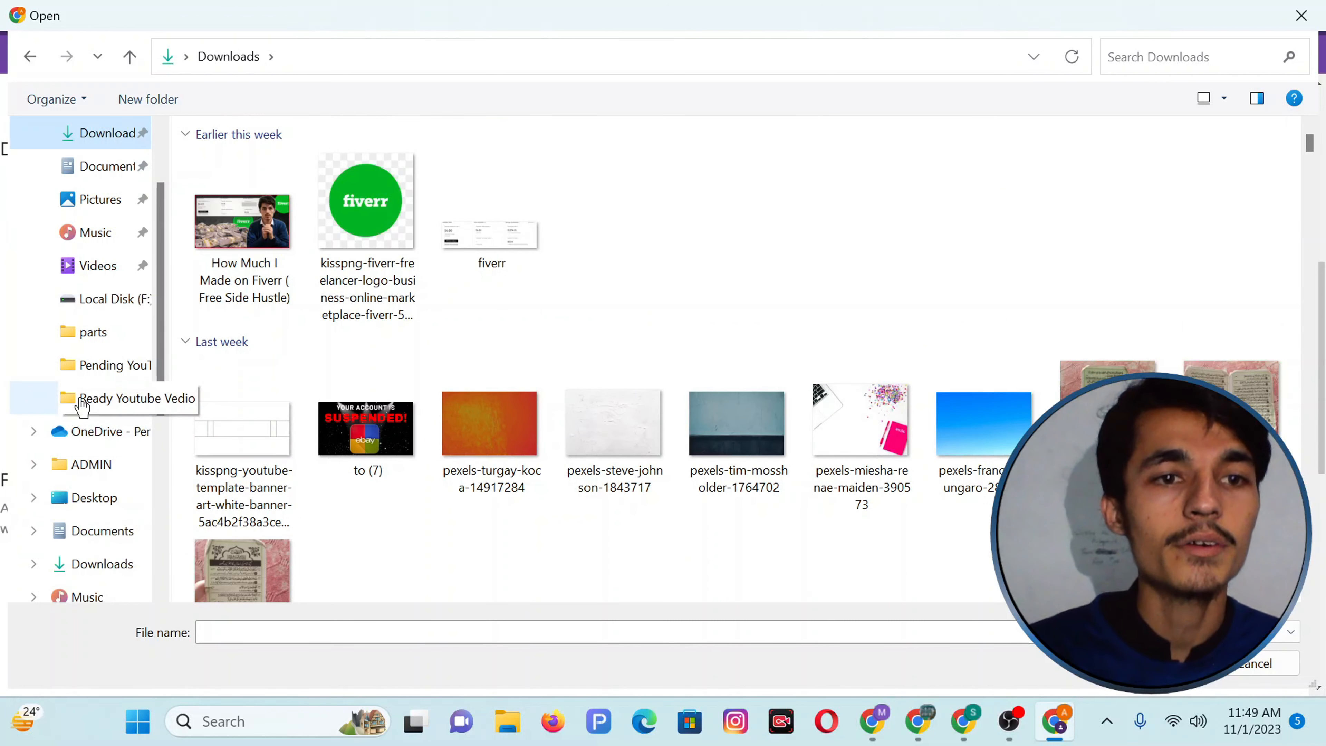
click(81, 565)
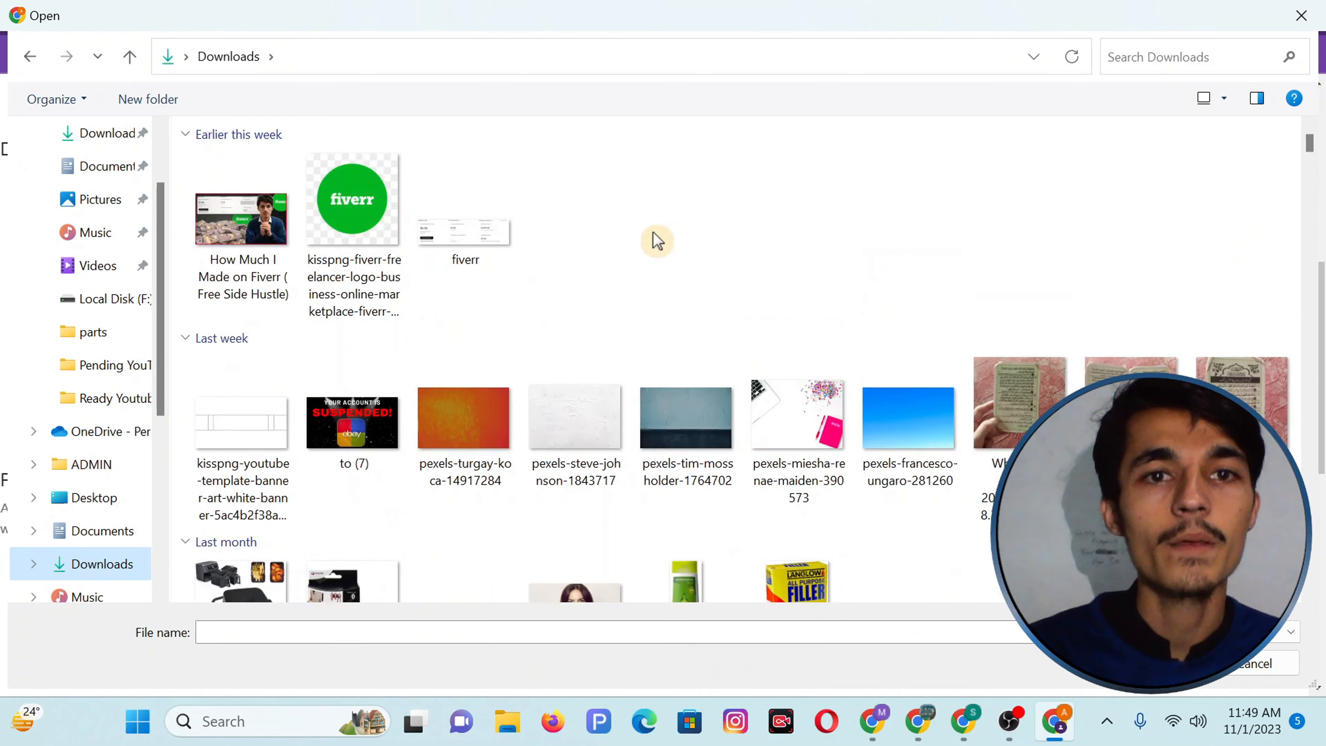
scroll(47, 444, down, 4)
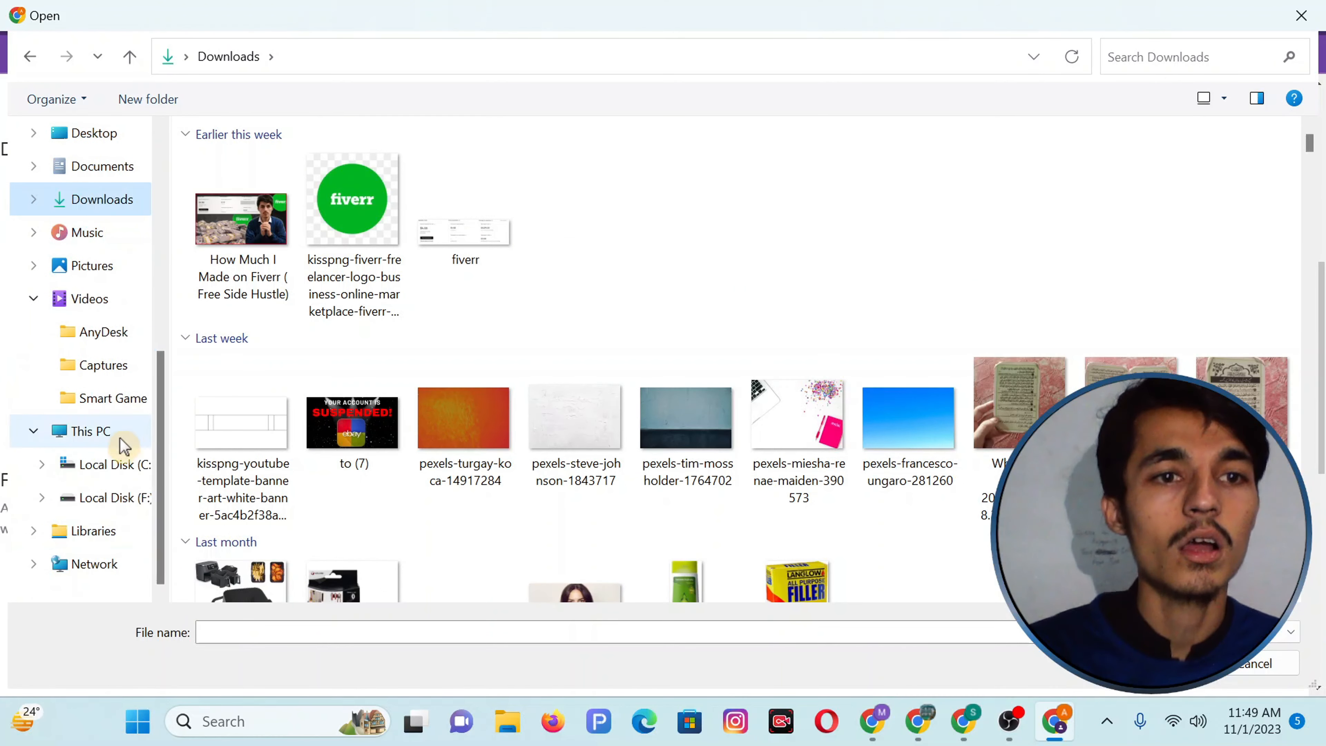
click(90, 497)
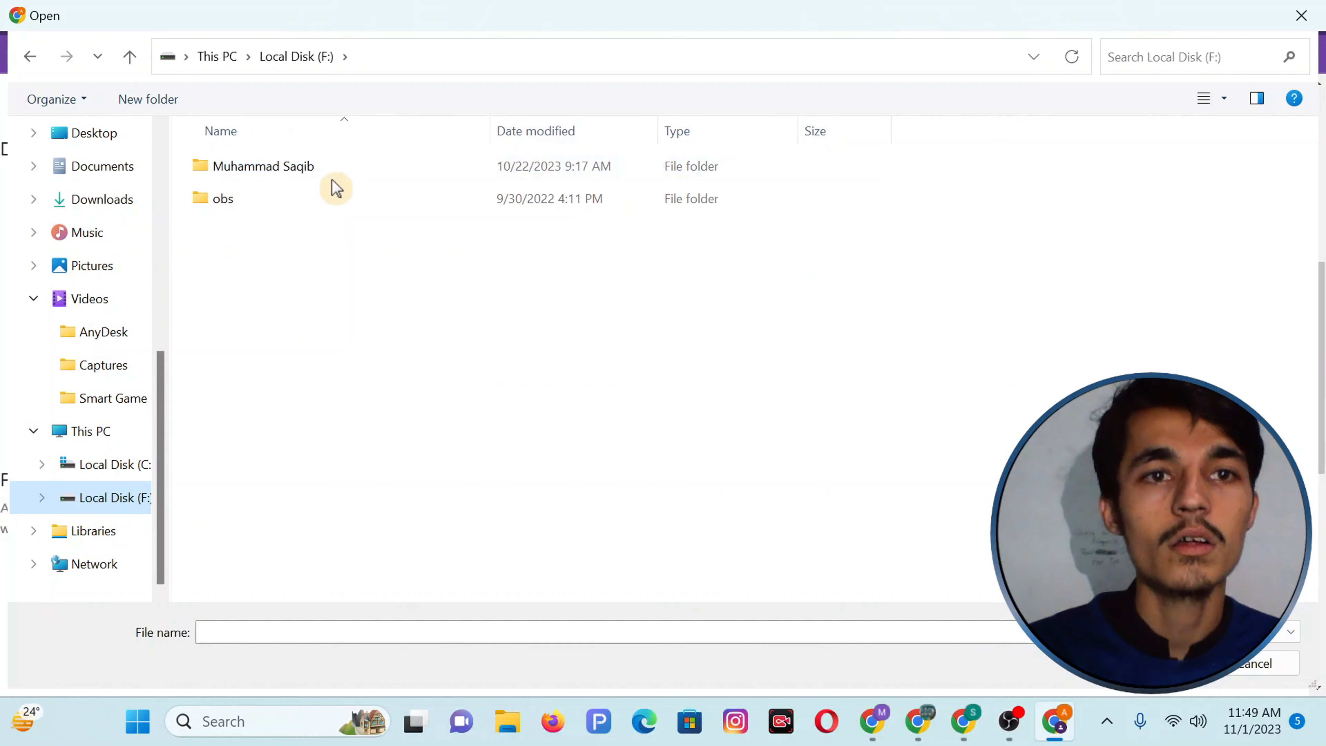
double_click(311, 167)
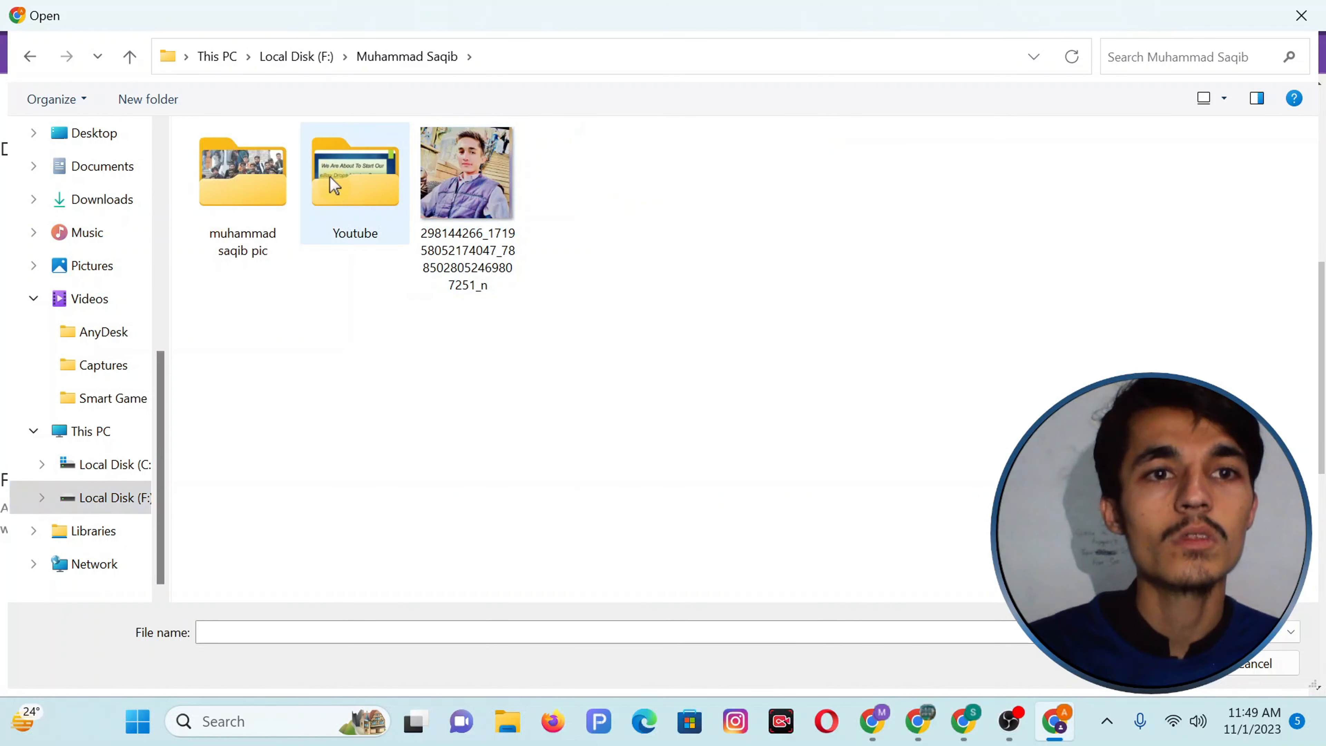
double_click(243, 173)
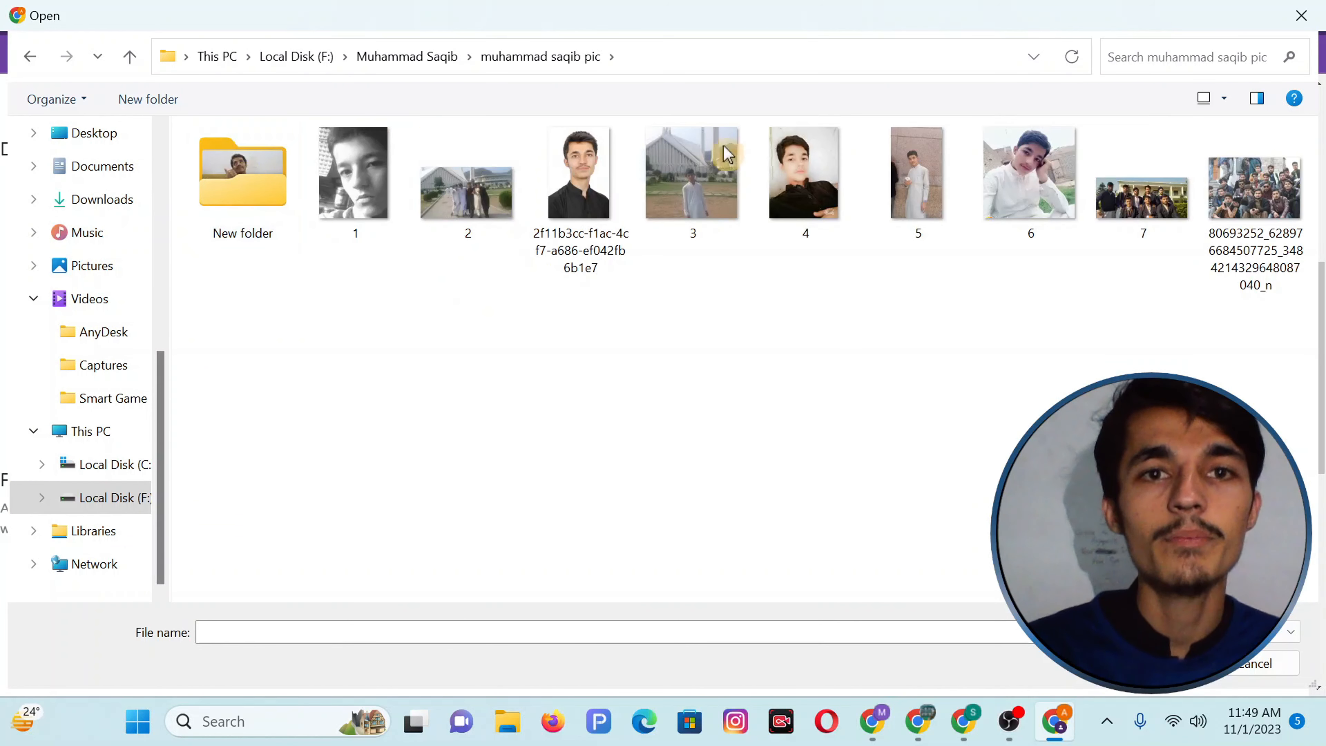
double_click(579, 176)
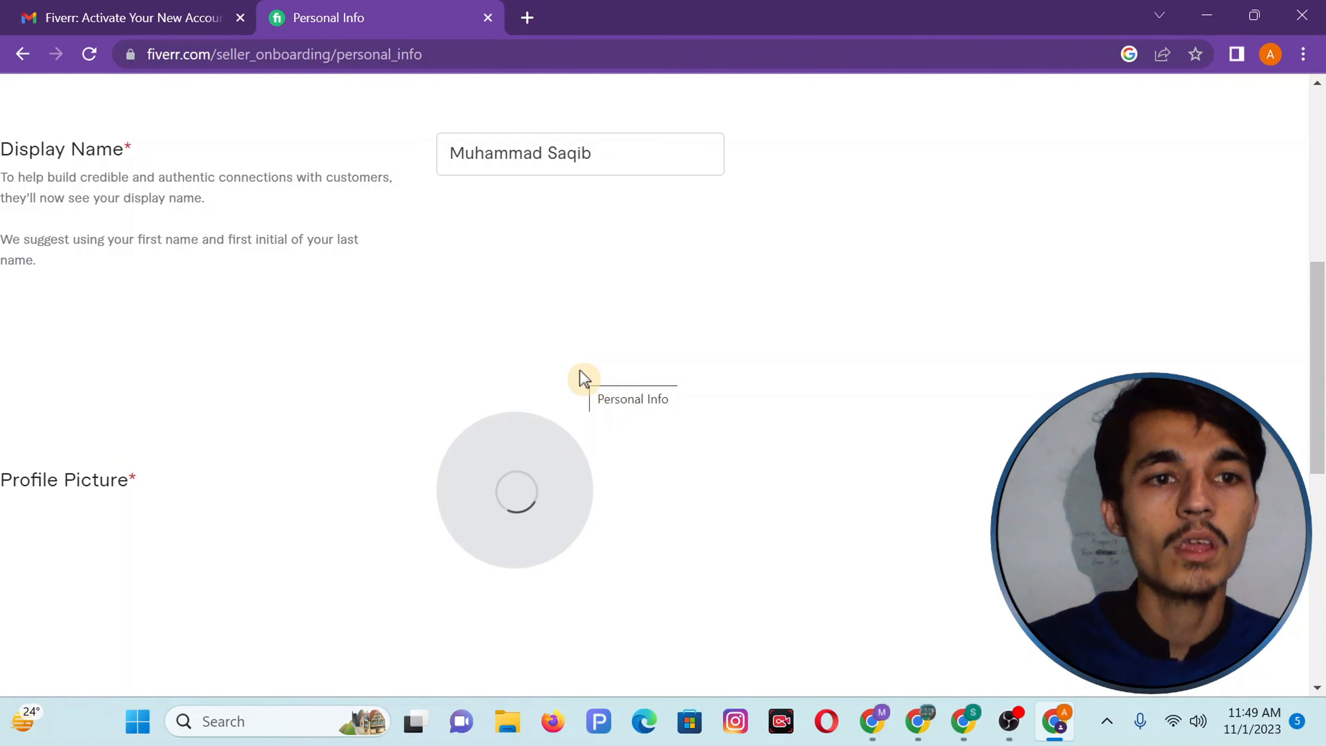
Step: Scroll down below the uploaded photo and place the cursor in the empty Description box
scroll(584, 379, down, 3)
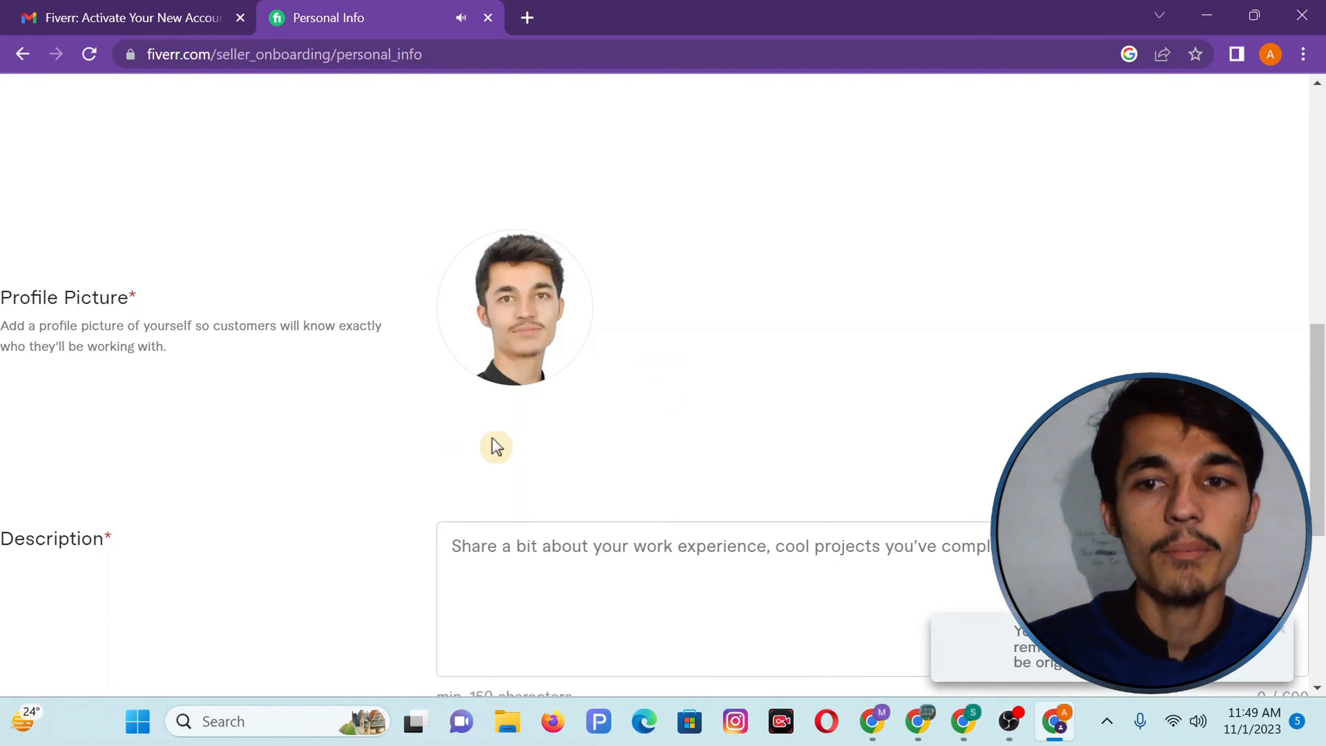
scroll(882, 433, down, 1)
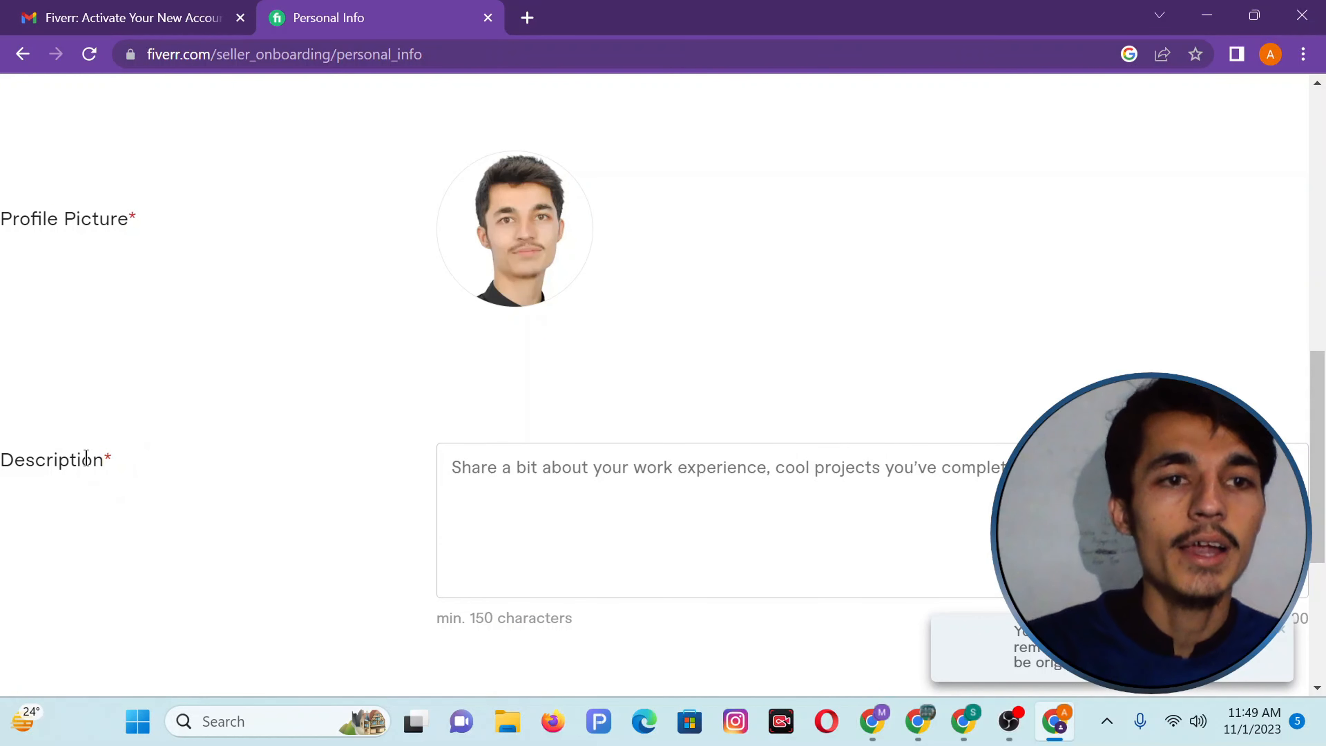
drag(103, 459, 11, 460)
scroll(583, 480, down, 1)
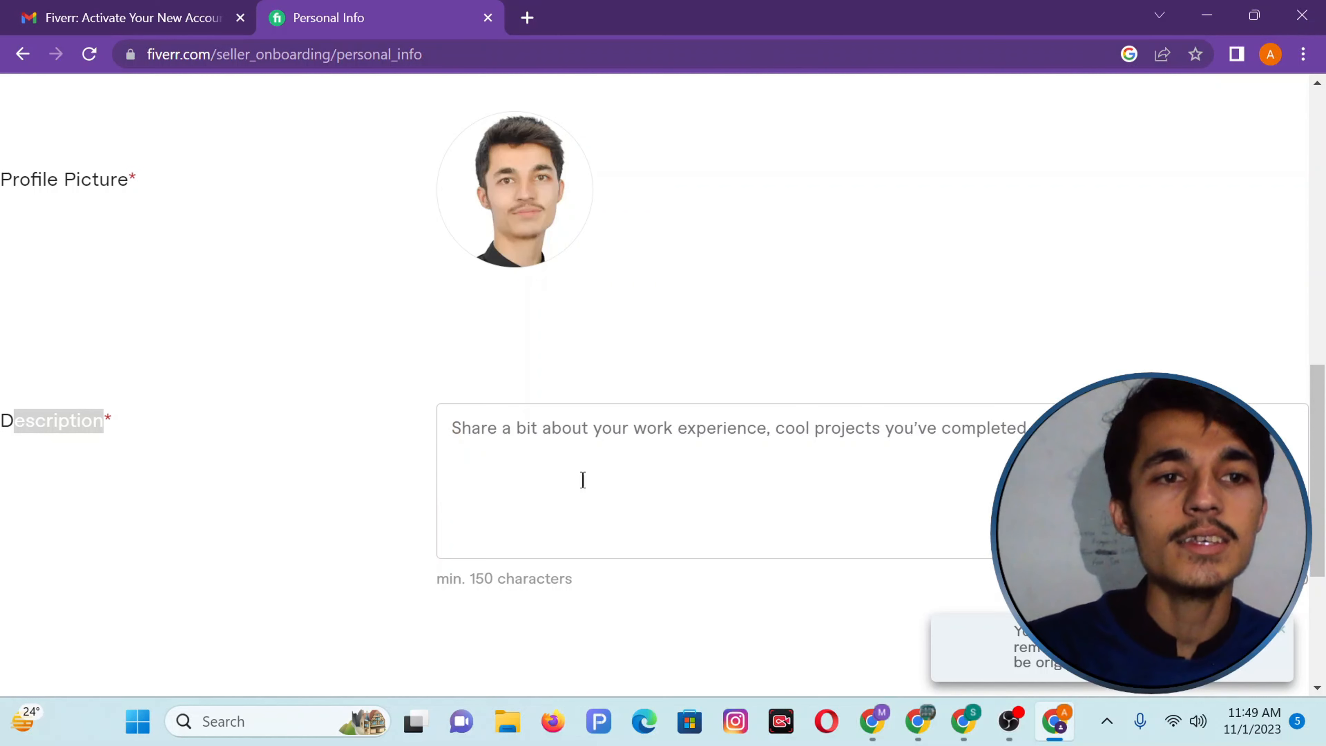
click(555, 461)
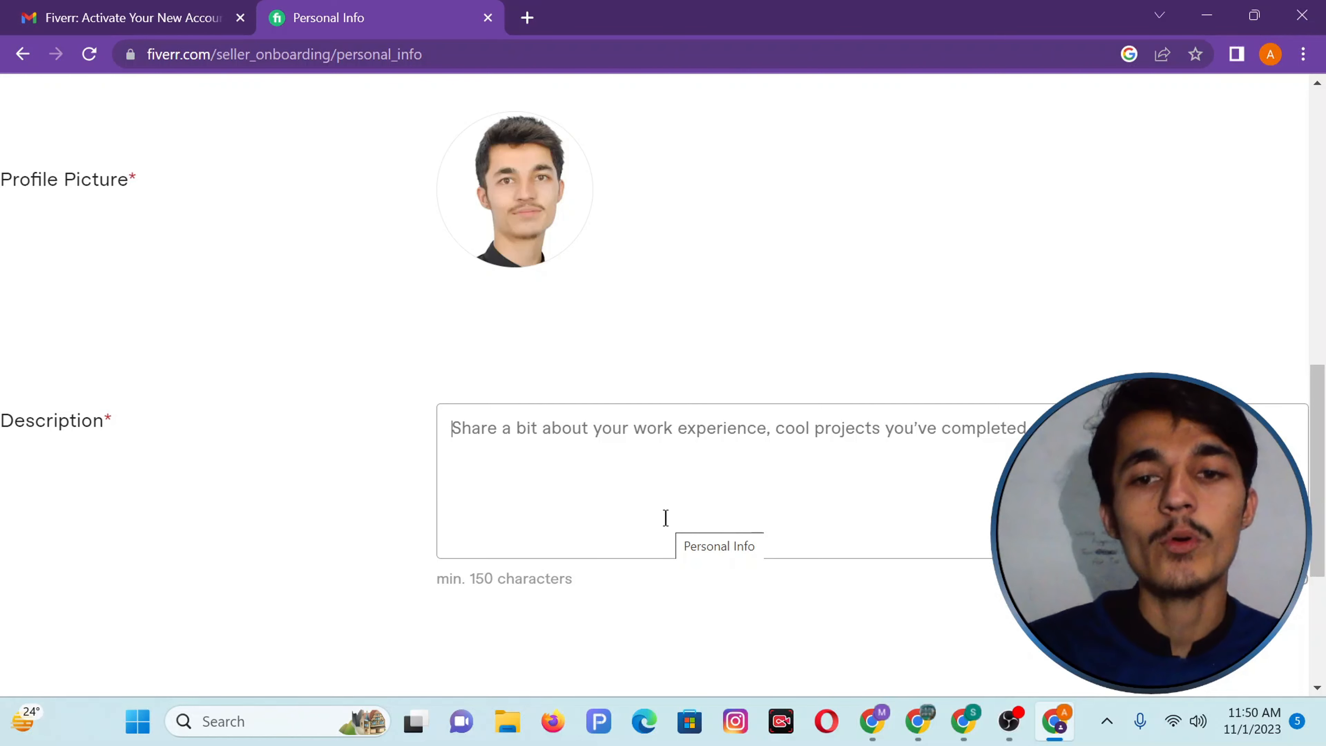
Step: In the existing seller profile, open Edit Description and select all of its text
click(920, 722)
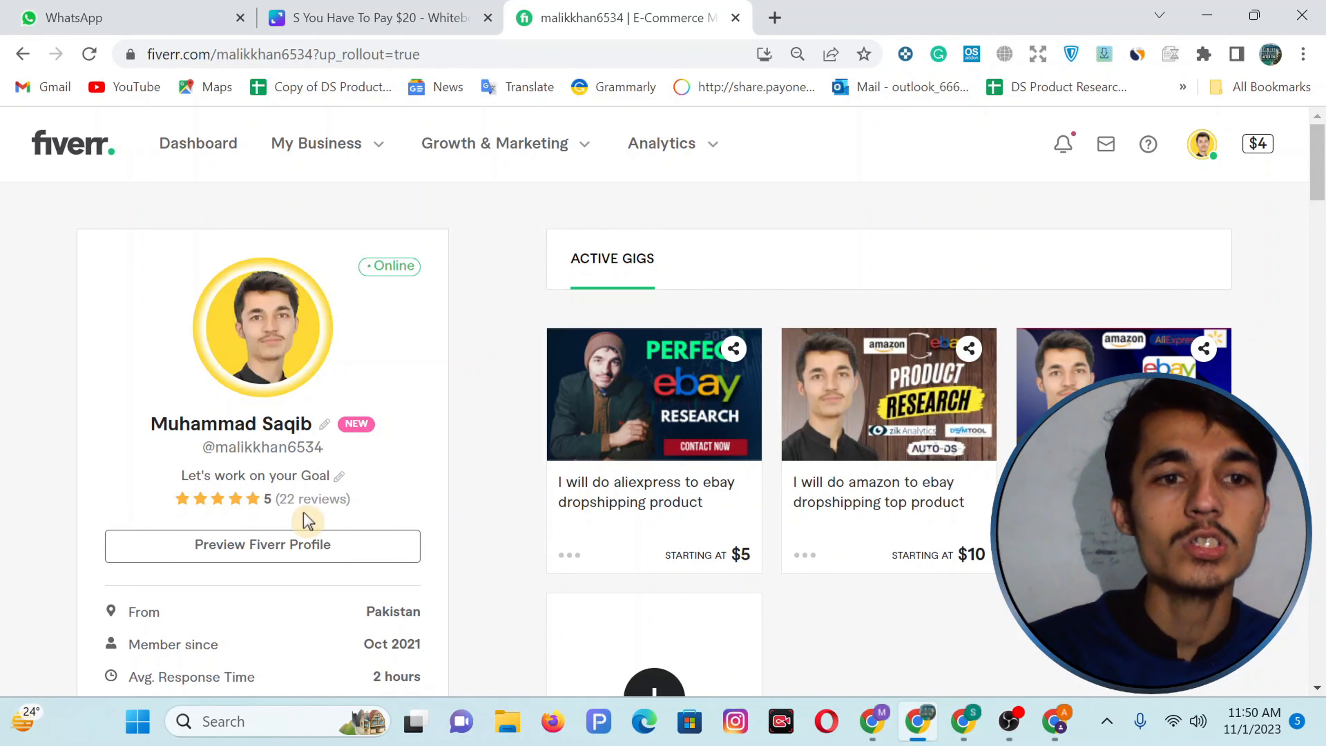
scroll(308, 521, down, 15)
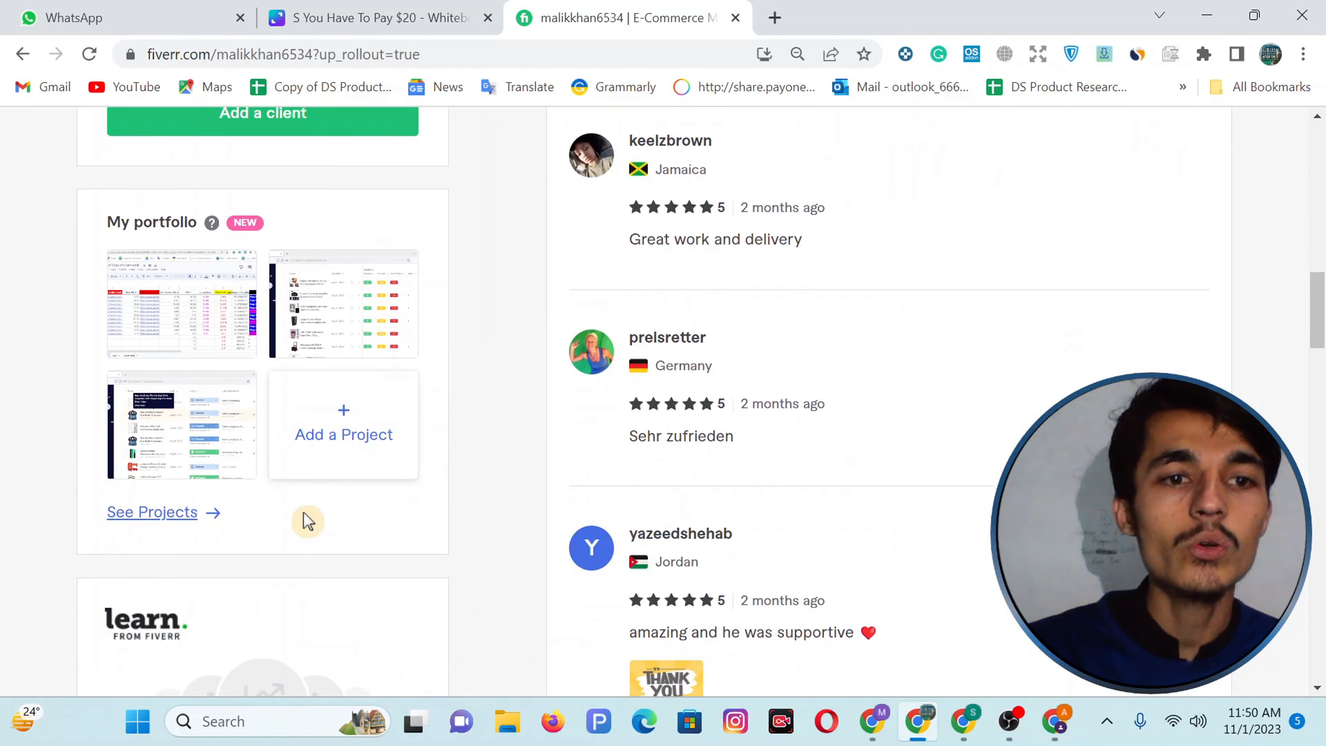
scroll(308, 521, down, 10)
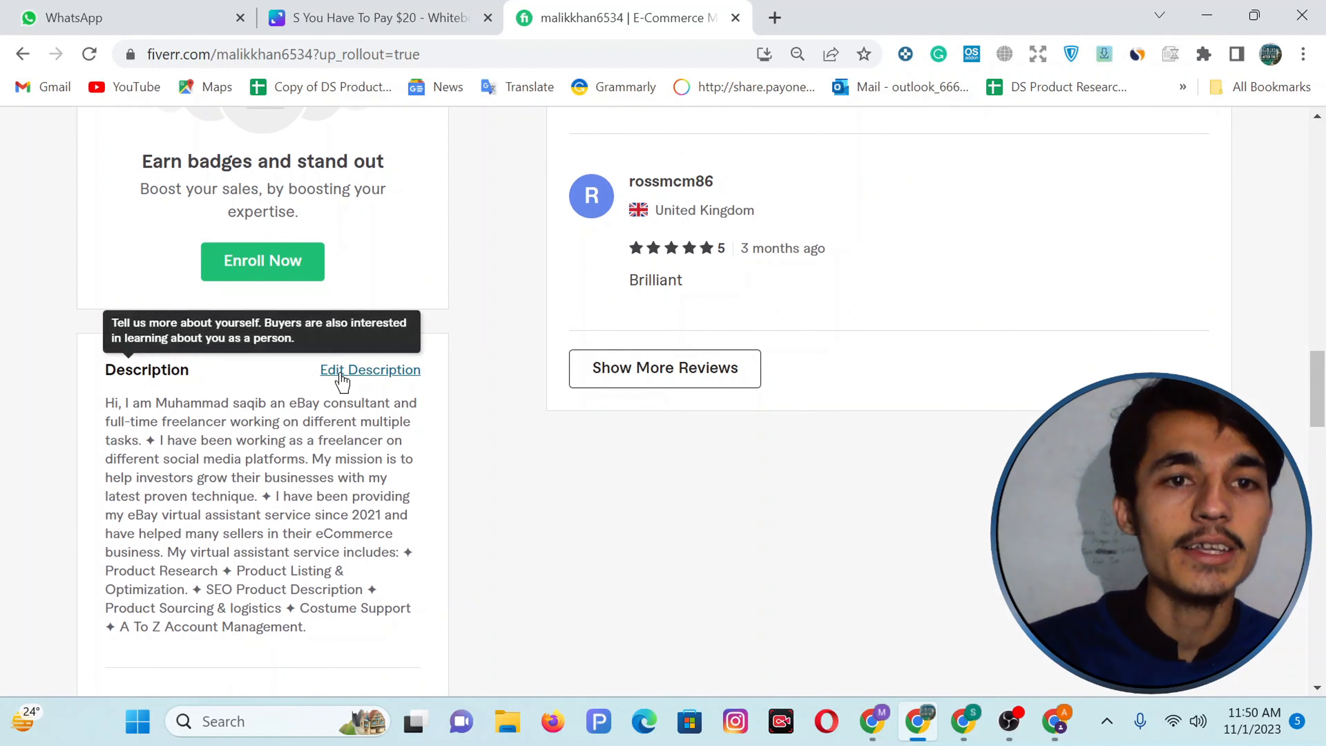
click(342, 379)
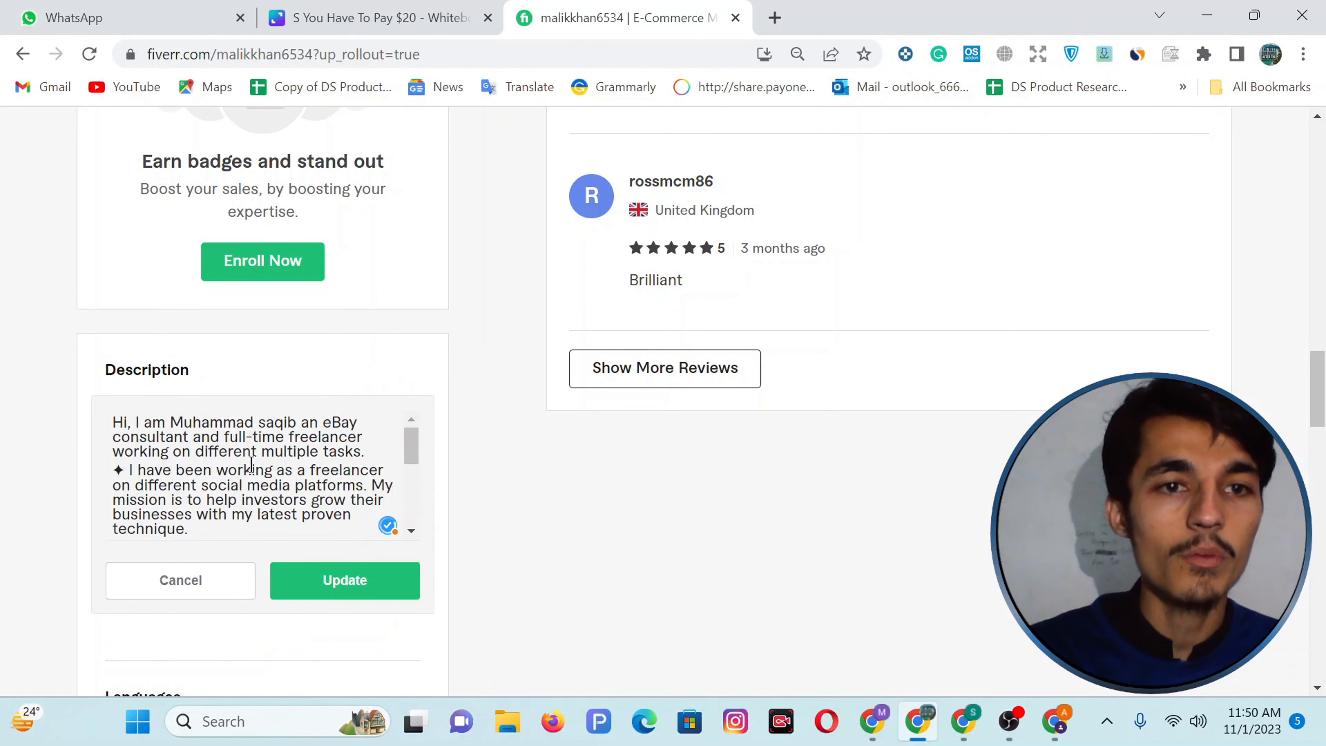
key(ctrl+a)
key(ctrl+c)
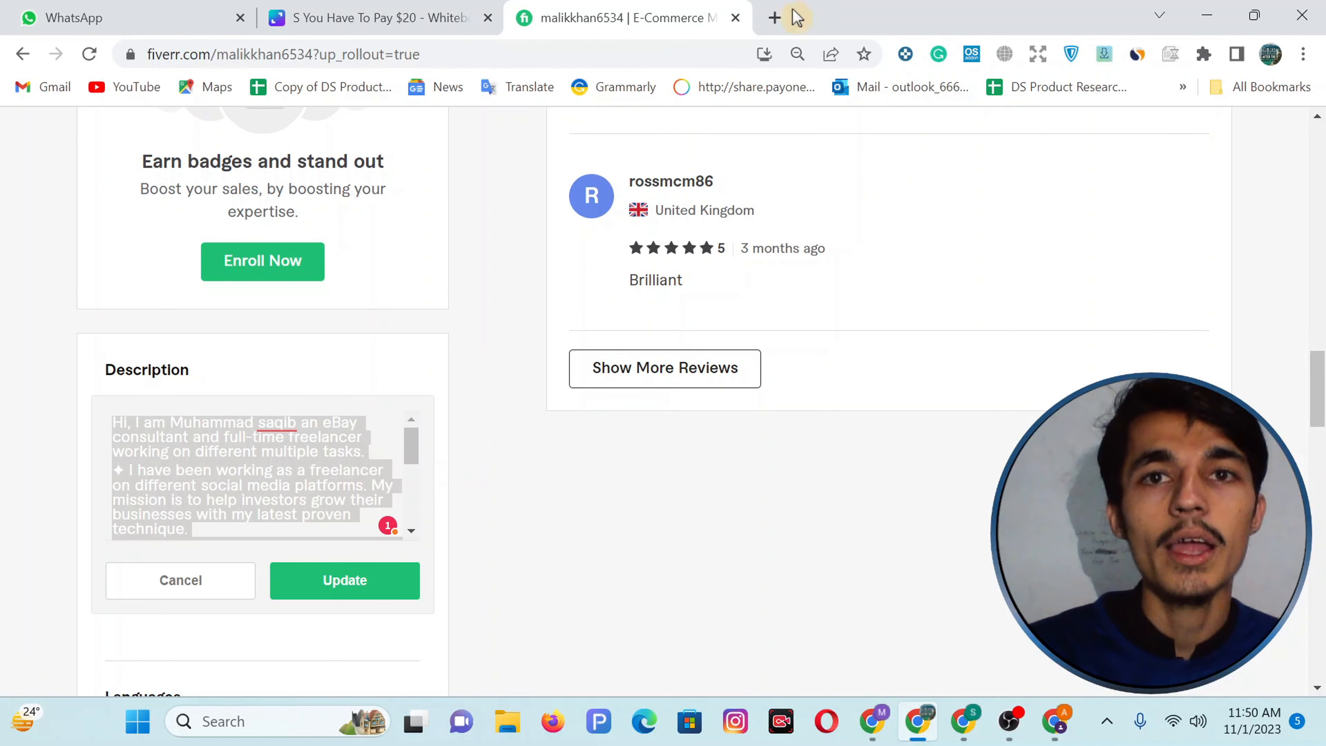
Step: Load Google Translate in a new tab and paste the copied description
click(774, 19)
text(tra)
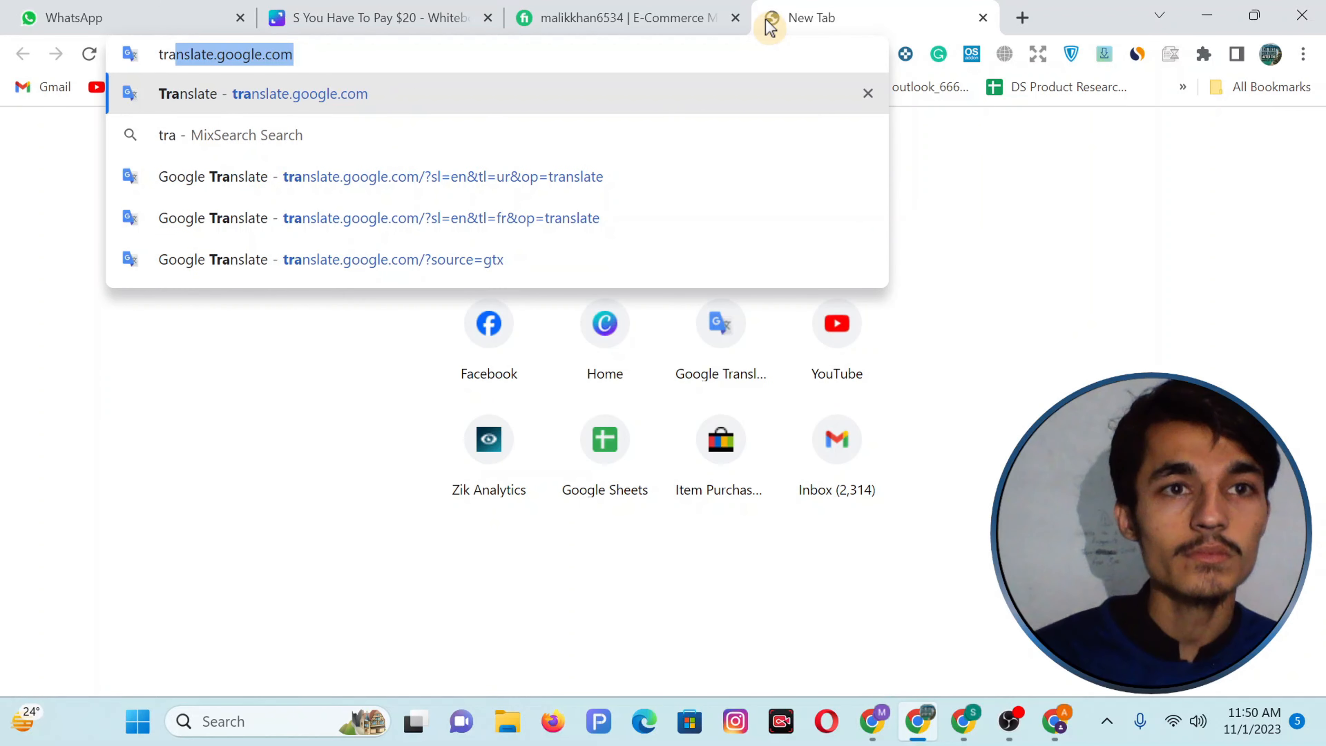
key(Return)
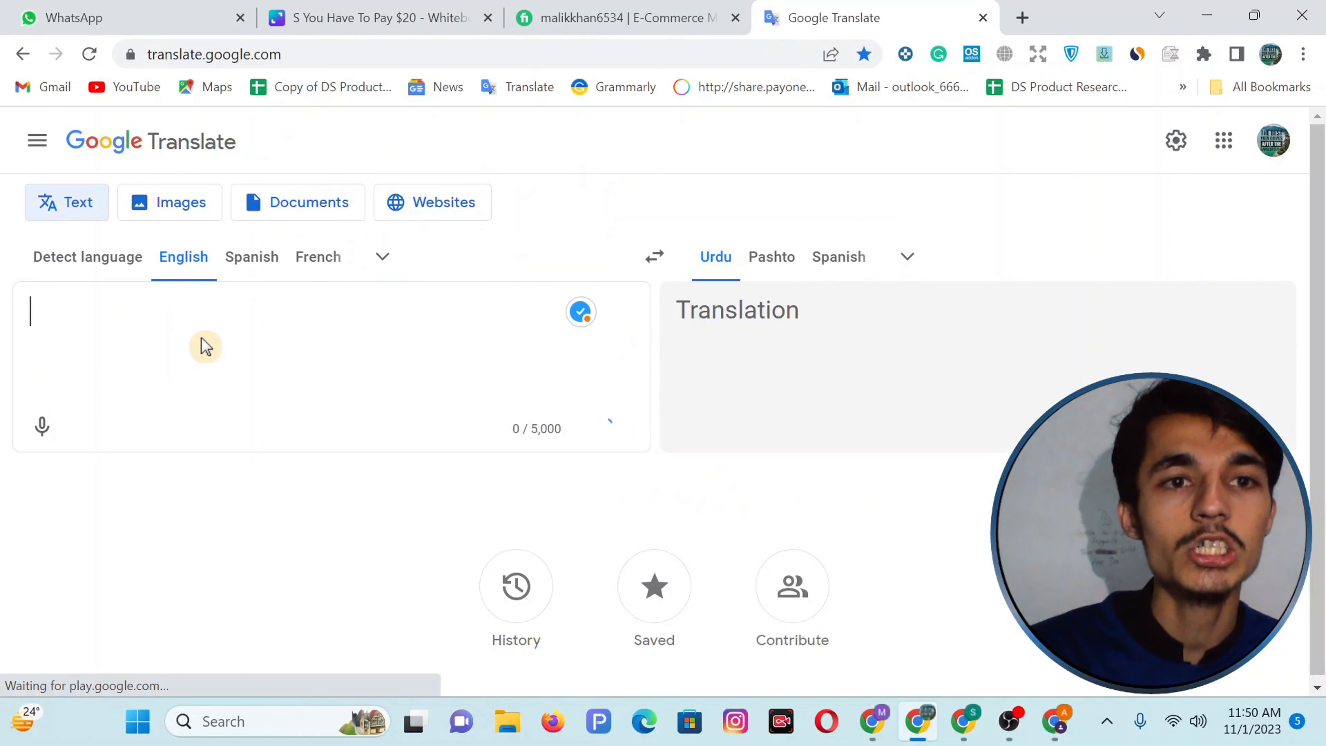
key(ctrl+v)
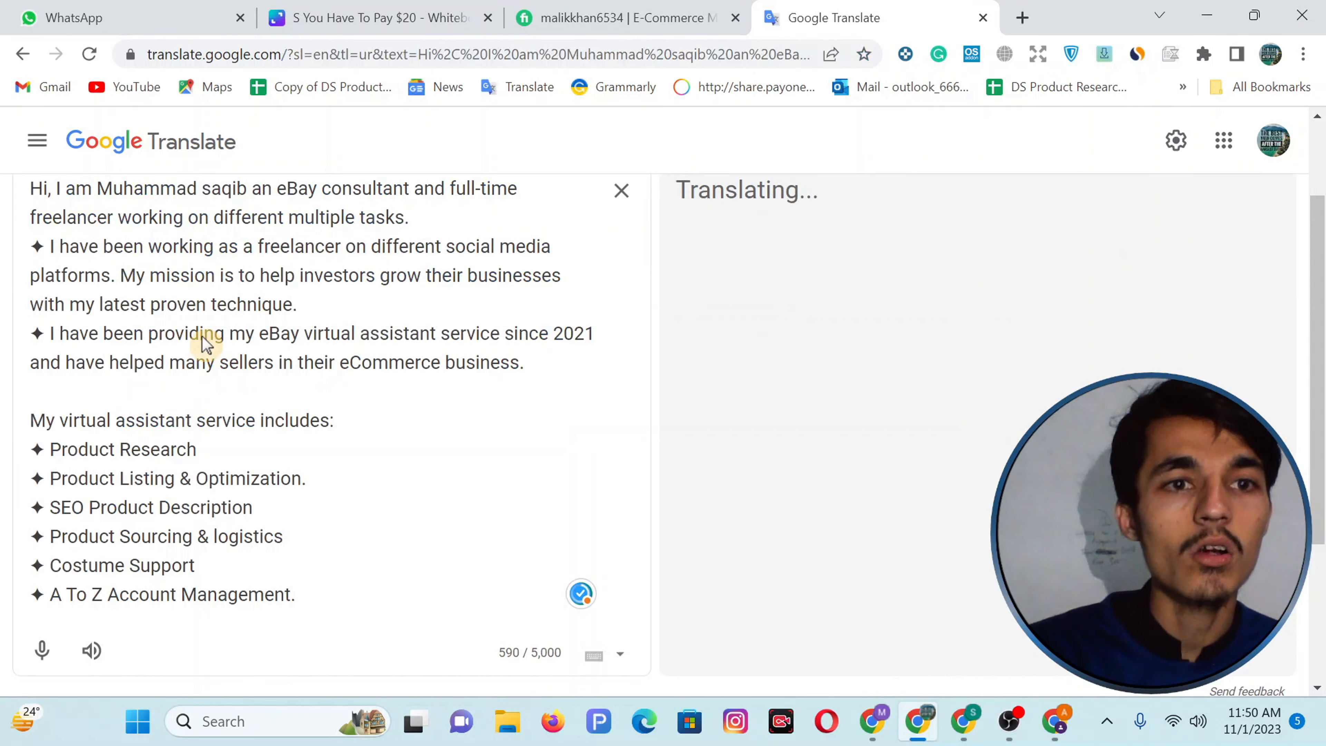
Step: Review the translation, highlighting the year 2021, the services list and the freelancer sentence
scroll(203, 336, up, 2)
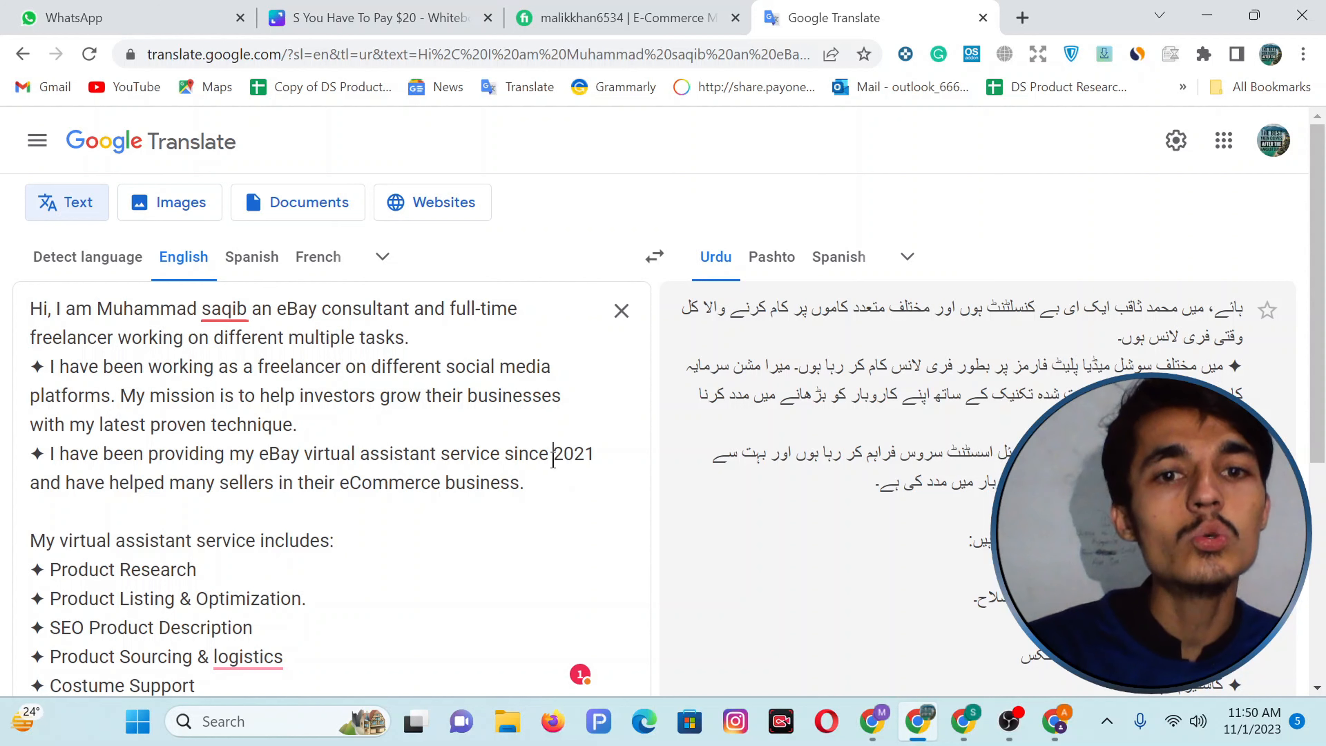
drag(554, 456, 594, 460)
scroll(280, 528, down, 3)
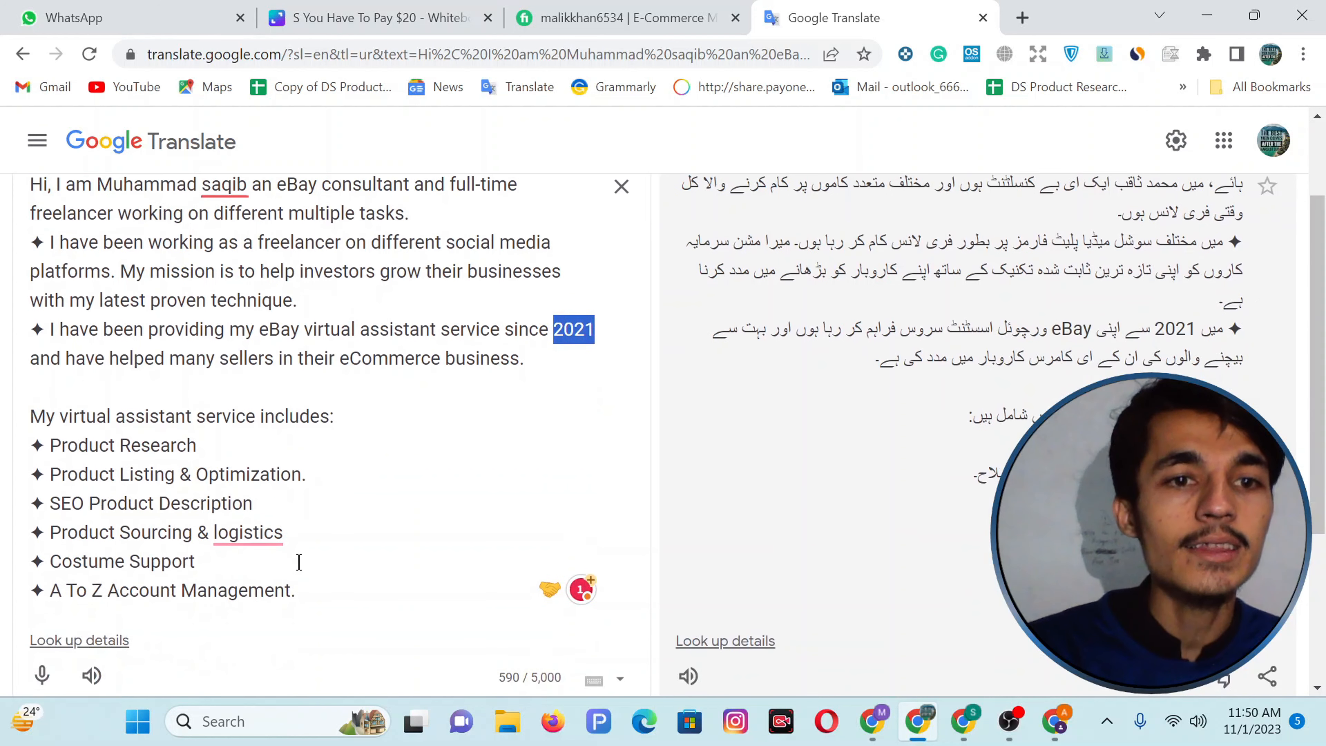
drag(296, 590, 55, 438)
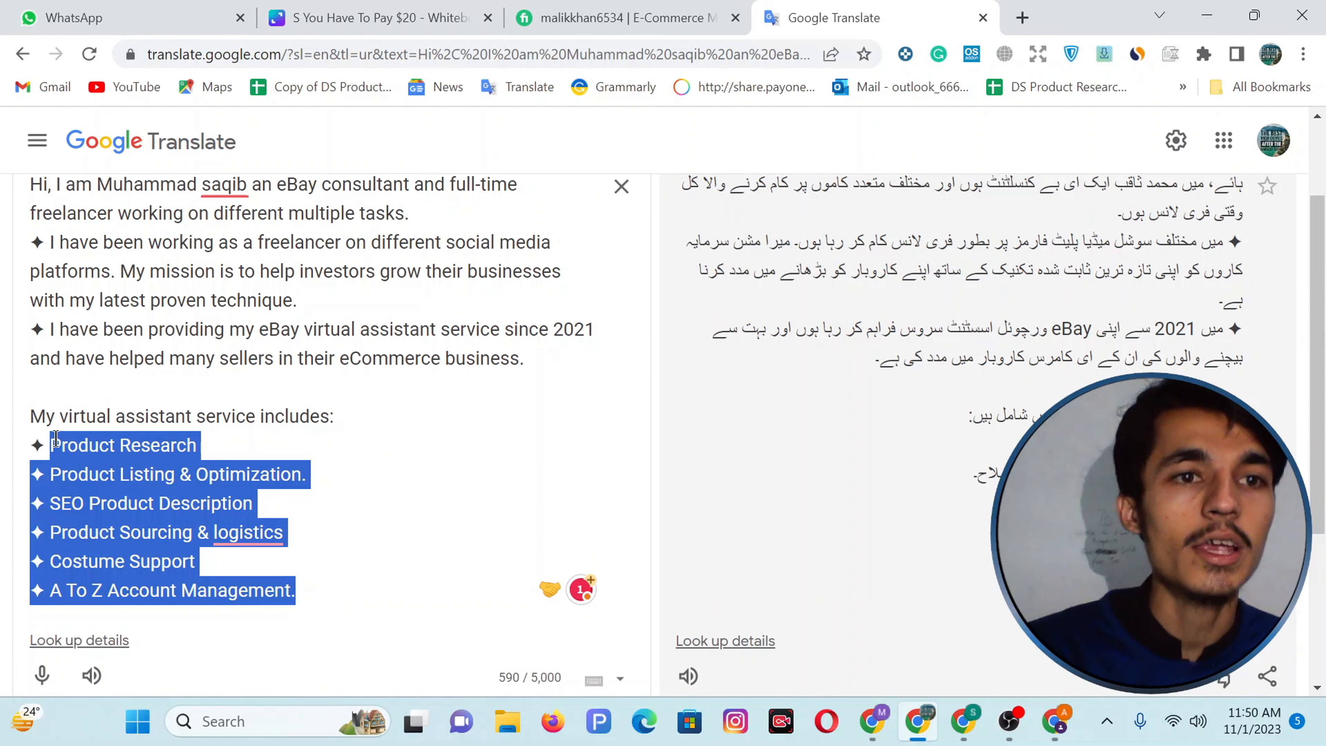
scroll(55, 438, up, 3)
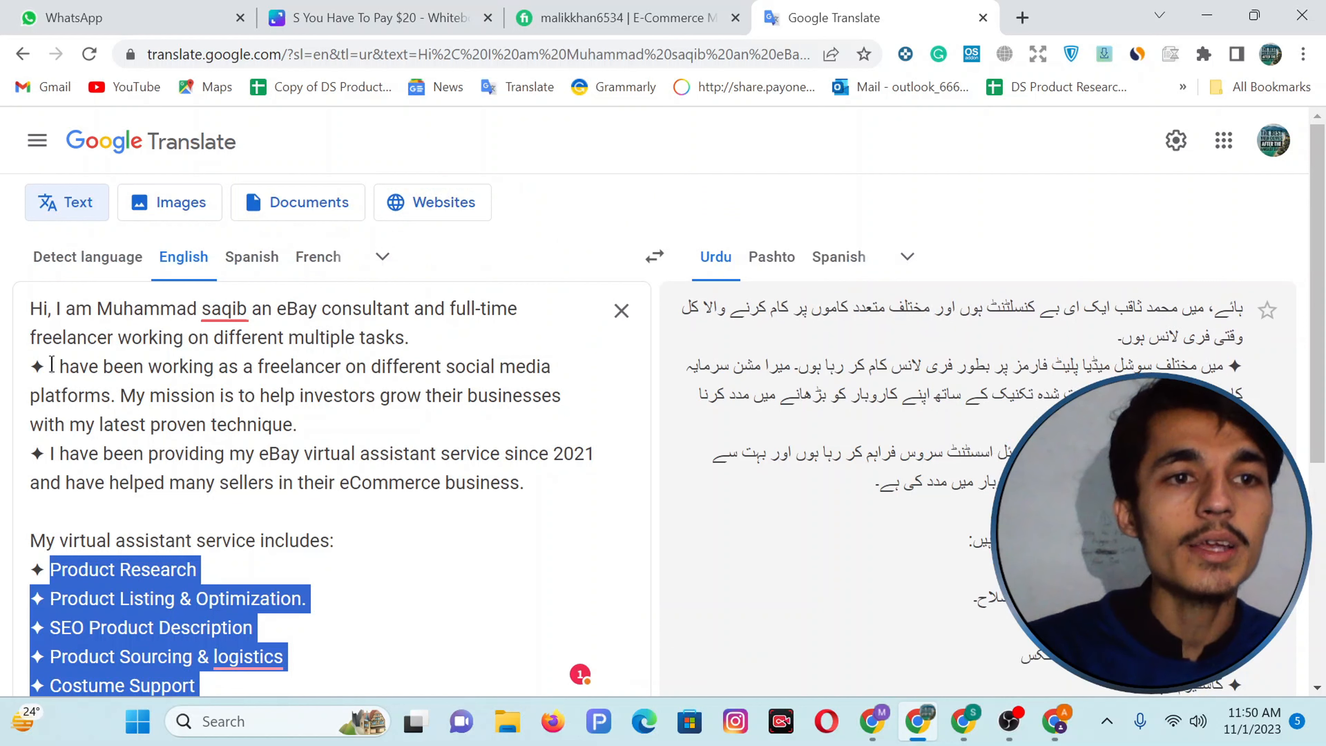
drag(55, 366, 165, 391)
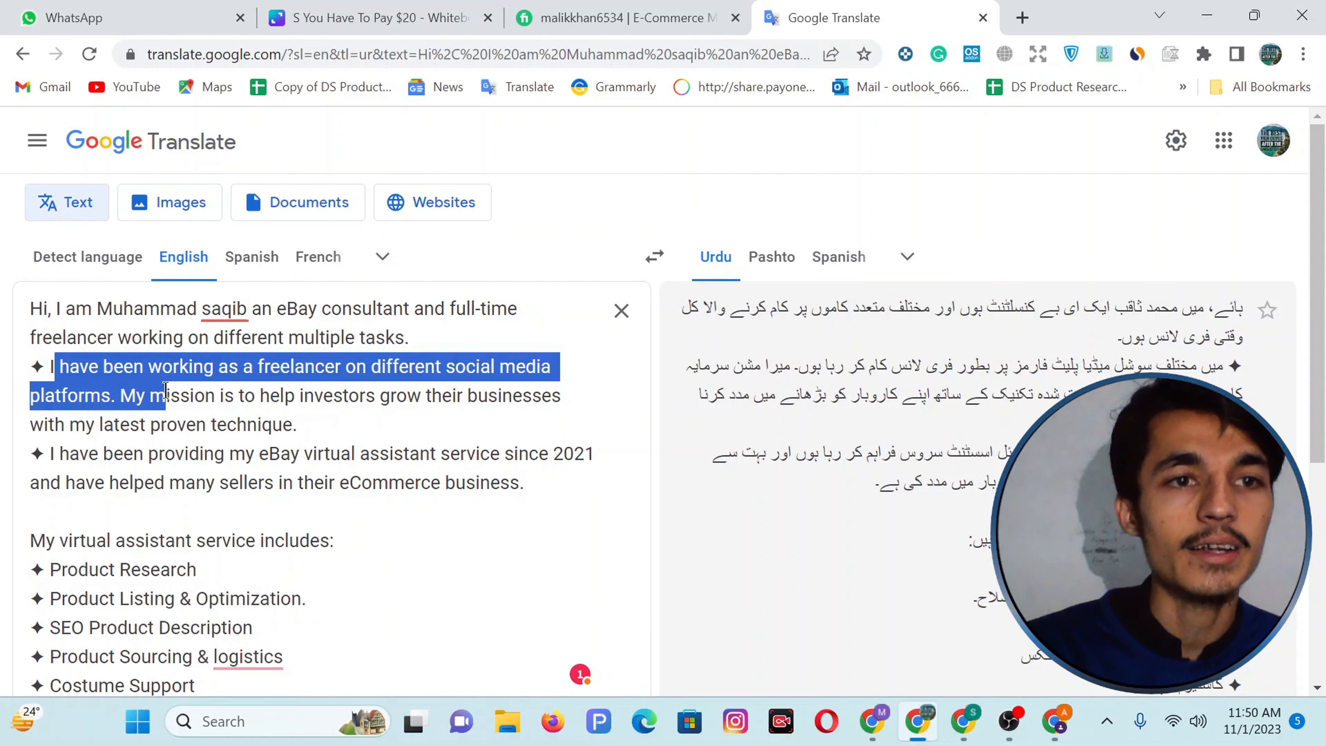
click(272, 473)
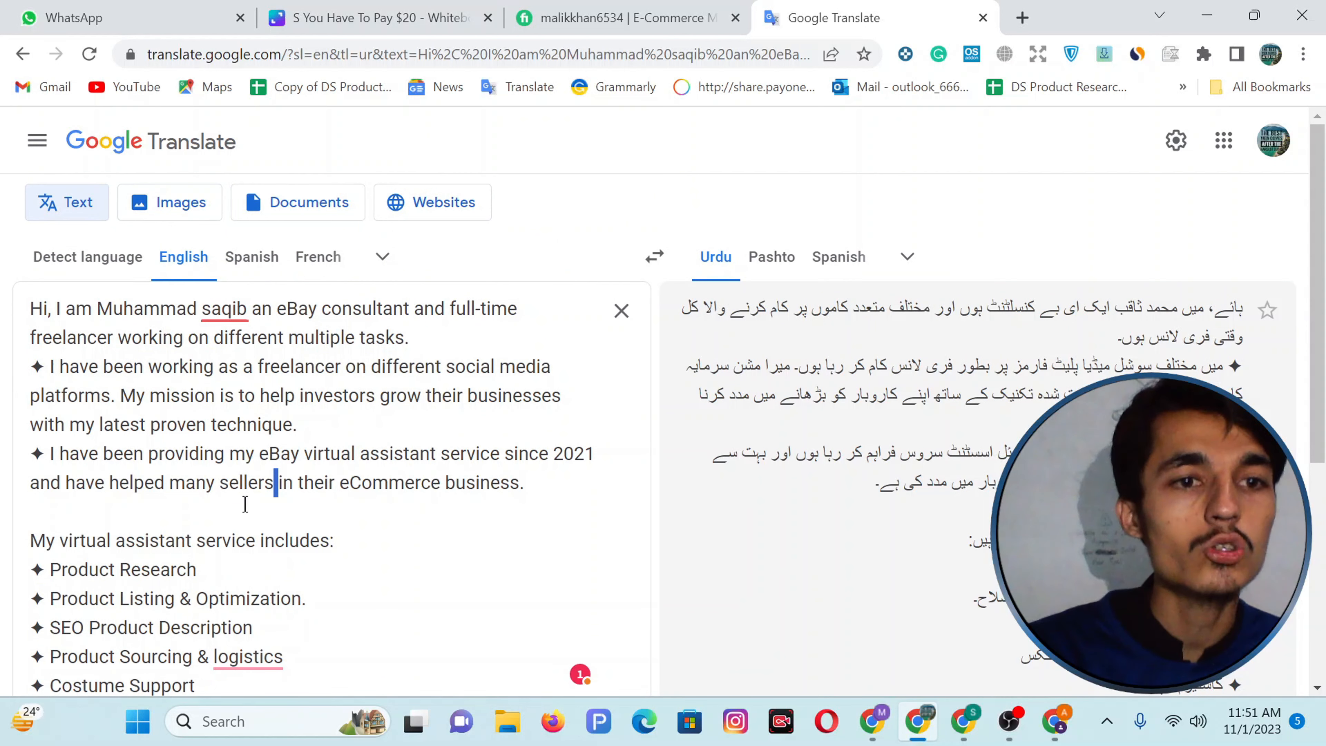
scroll(245, 504, down, 2)
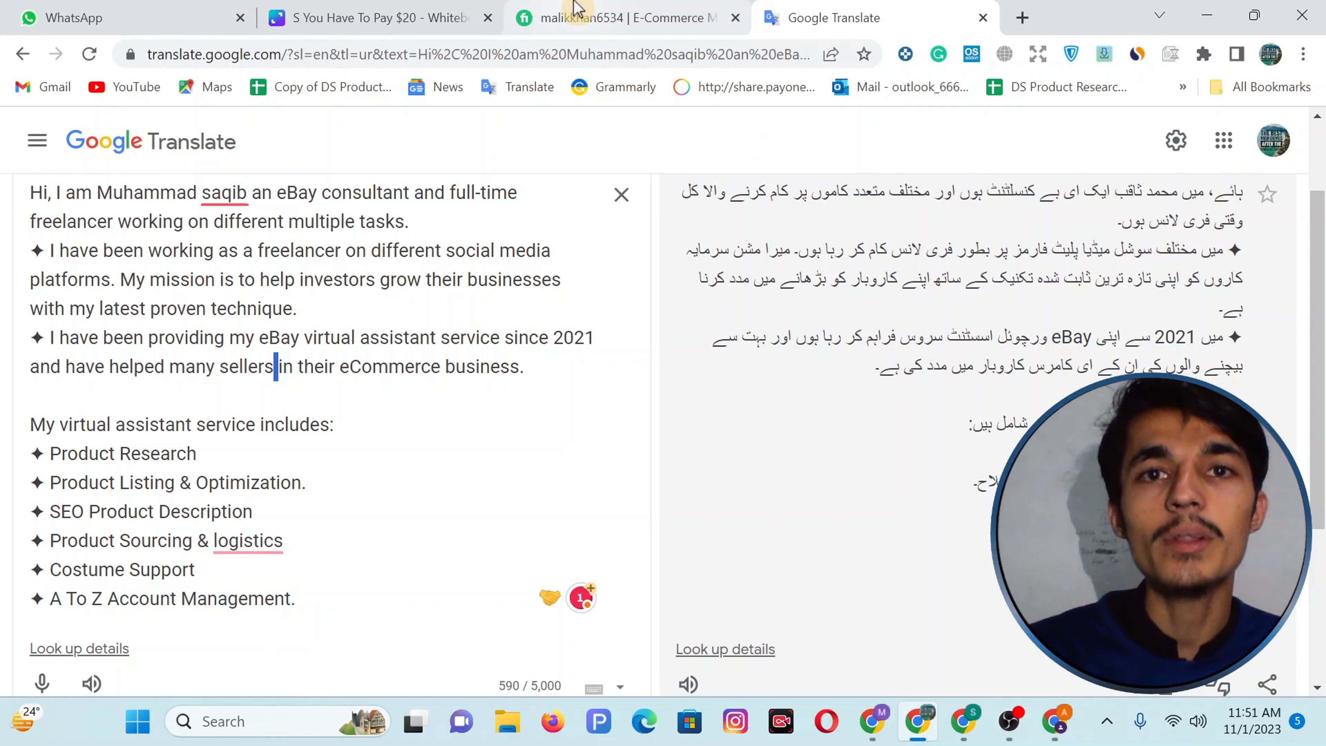
Step: Go to Fiverr in a new tab and search for video editing
click(1023, 19)
text(fiverr.com)
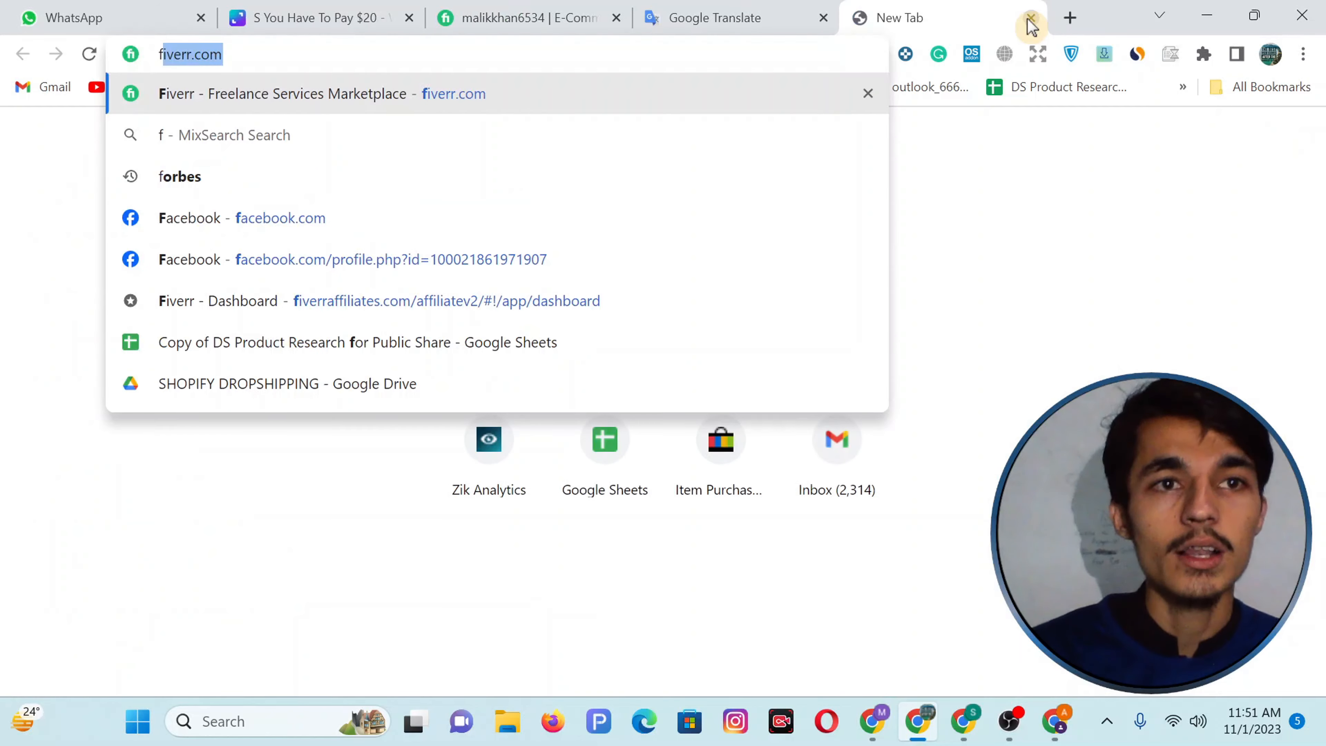
key(Return)
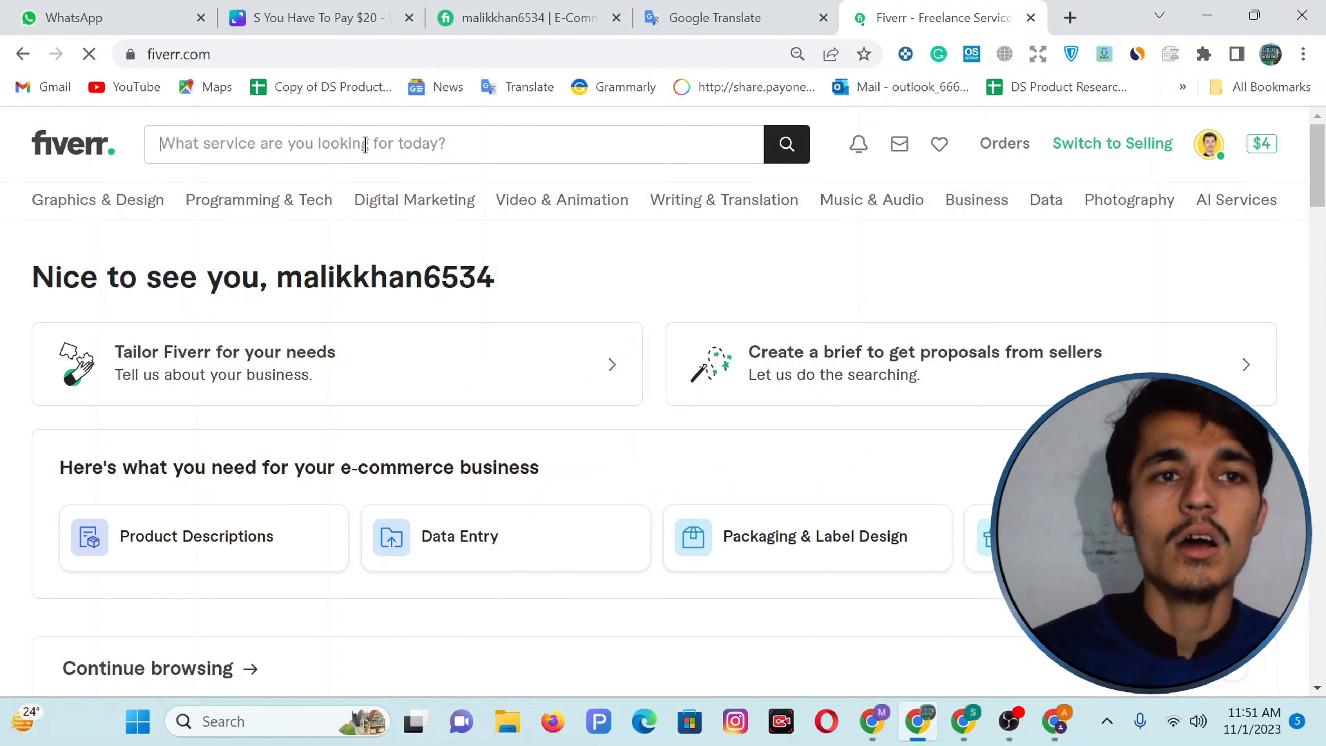
click(365, 144)
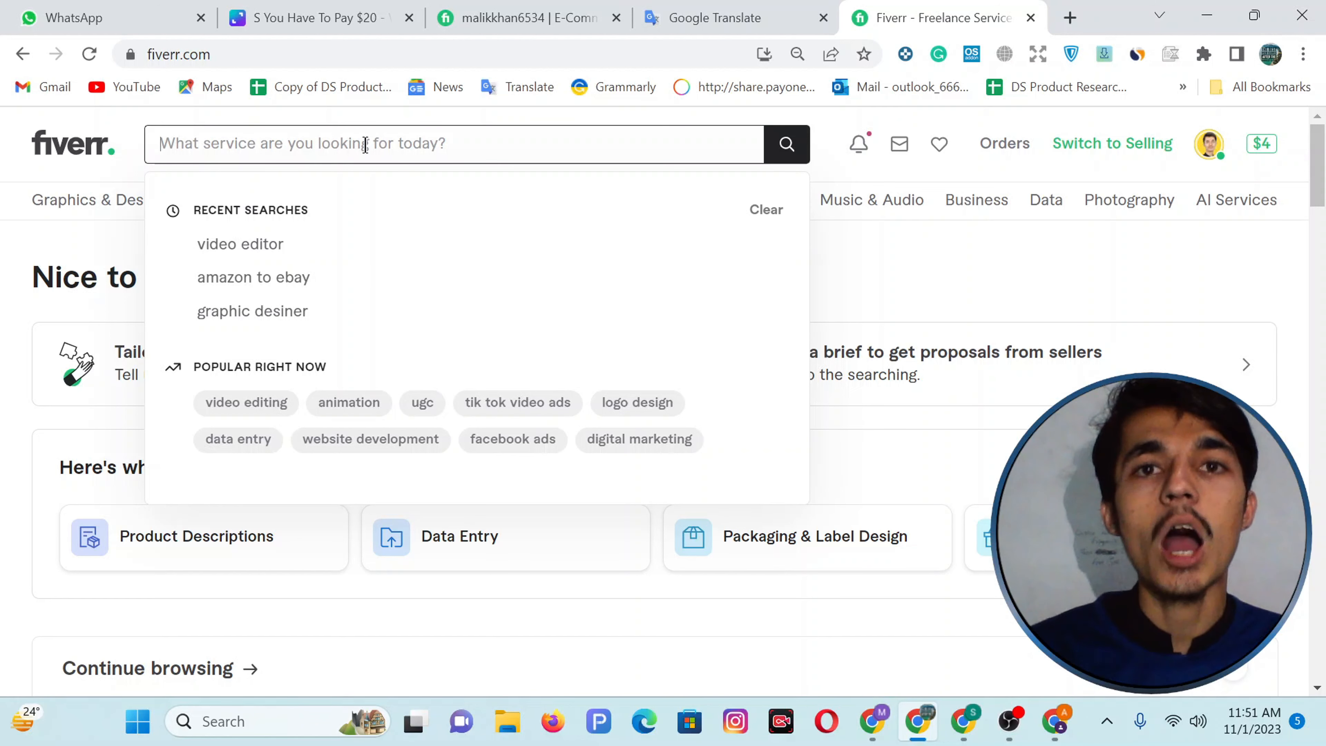
text(v)
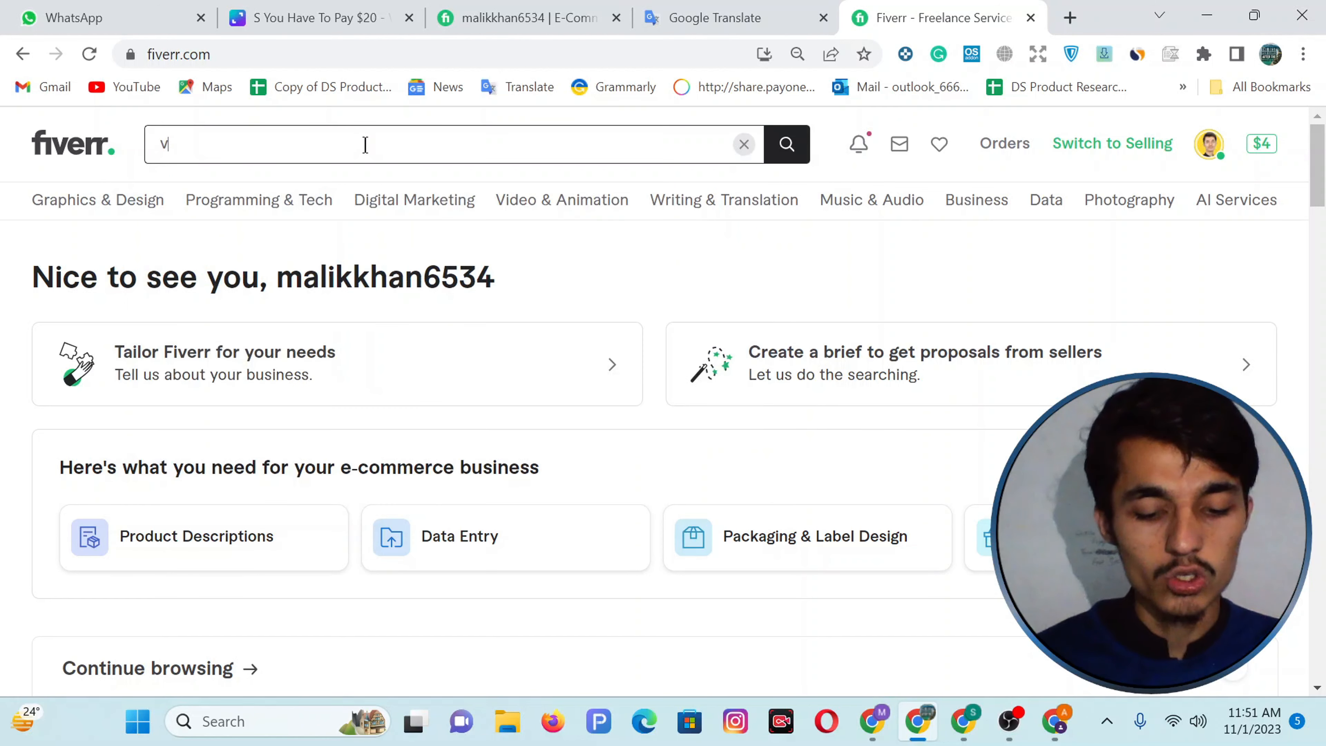
text(id)
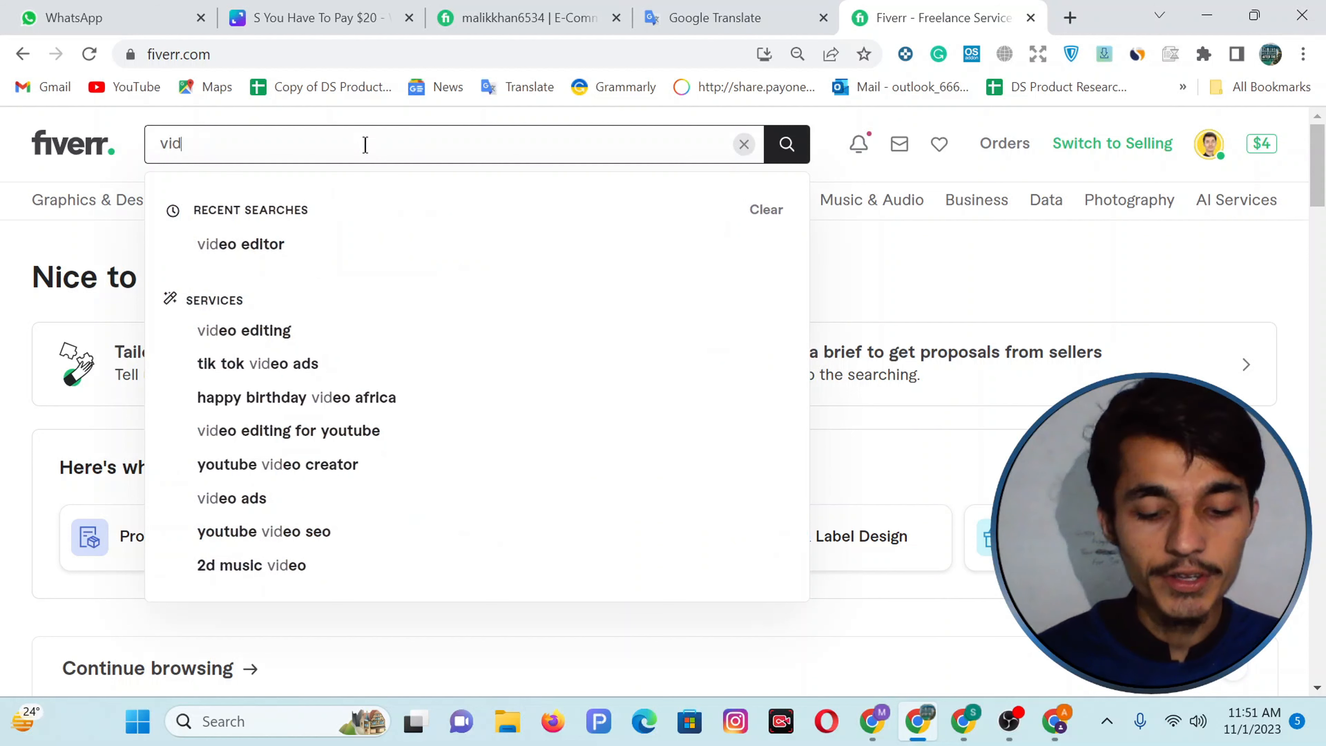
key(BackSpace)
key(BackSpace)
text(edio edit)
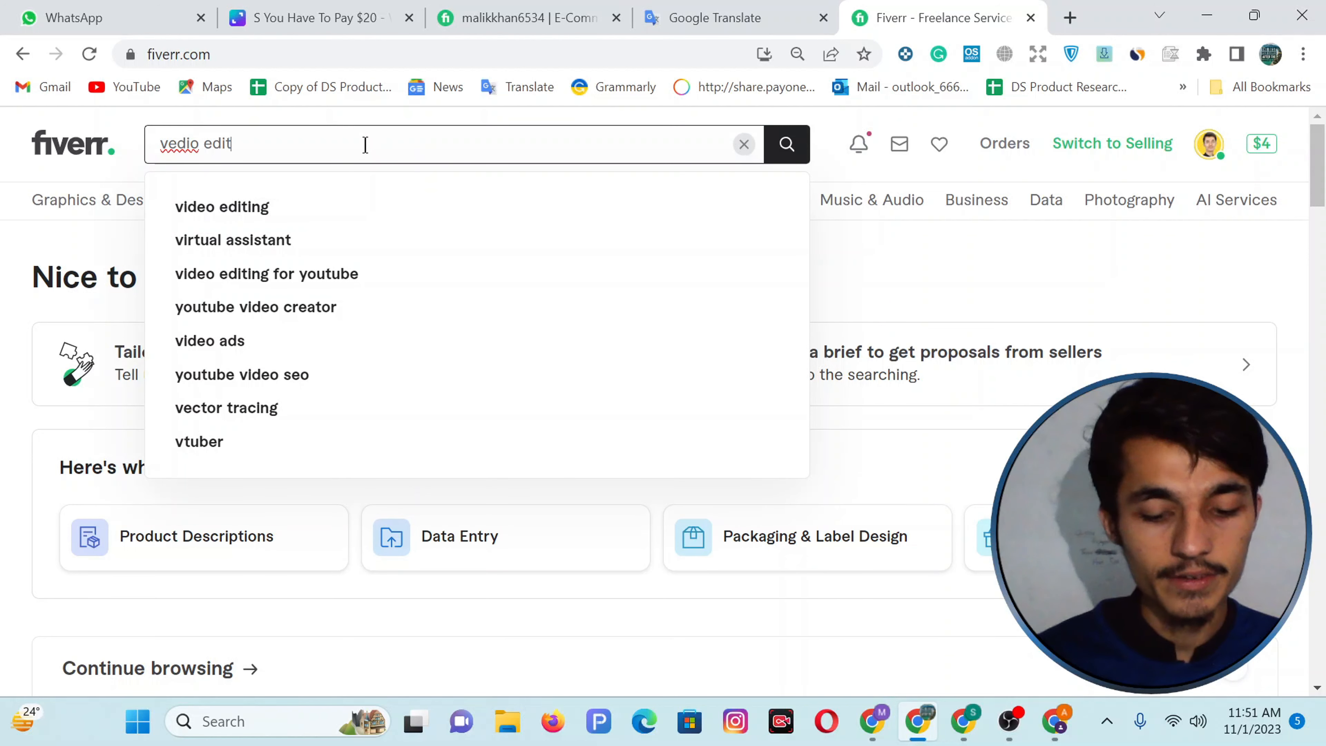
text(intg)
key(Return)
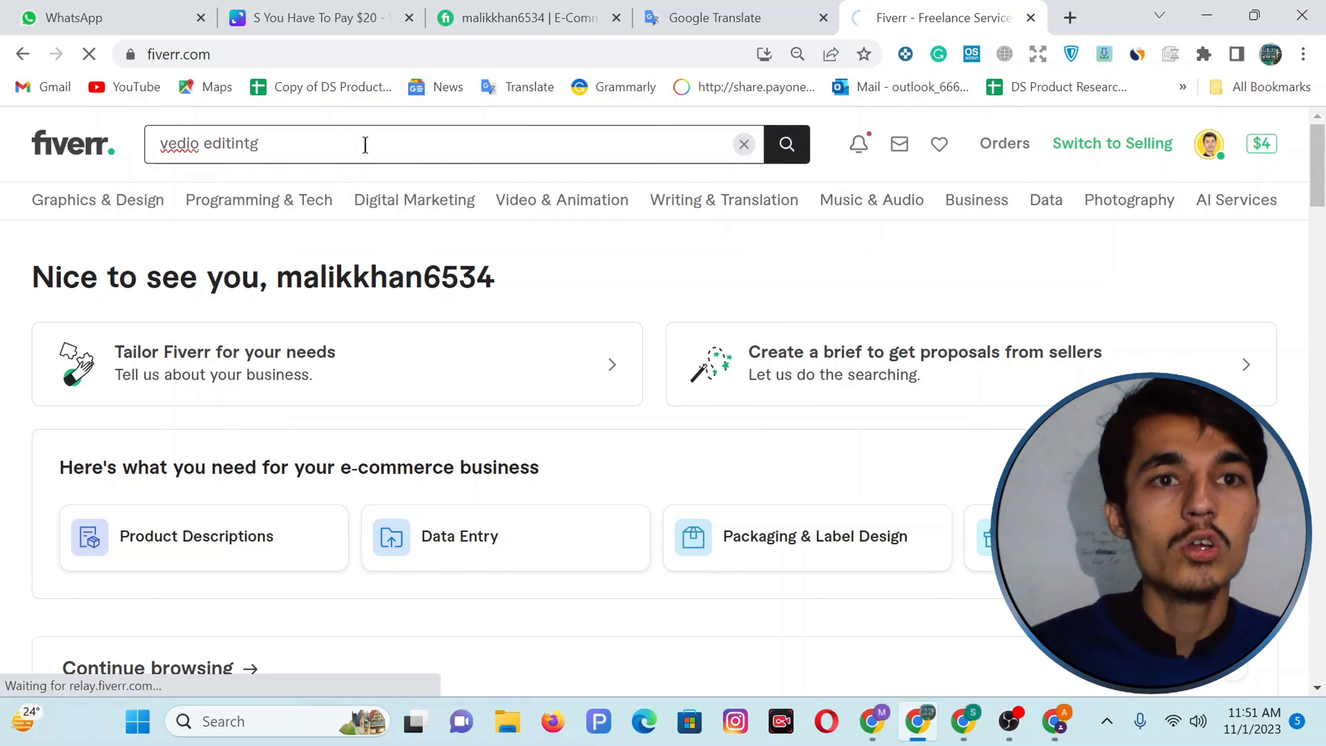
Step: Open the gaming, professional edit, podcast clips and 24-hour editing gigs in new tabs
scroll(354, 357, down, 5)
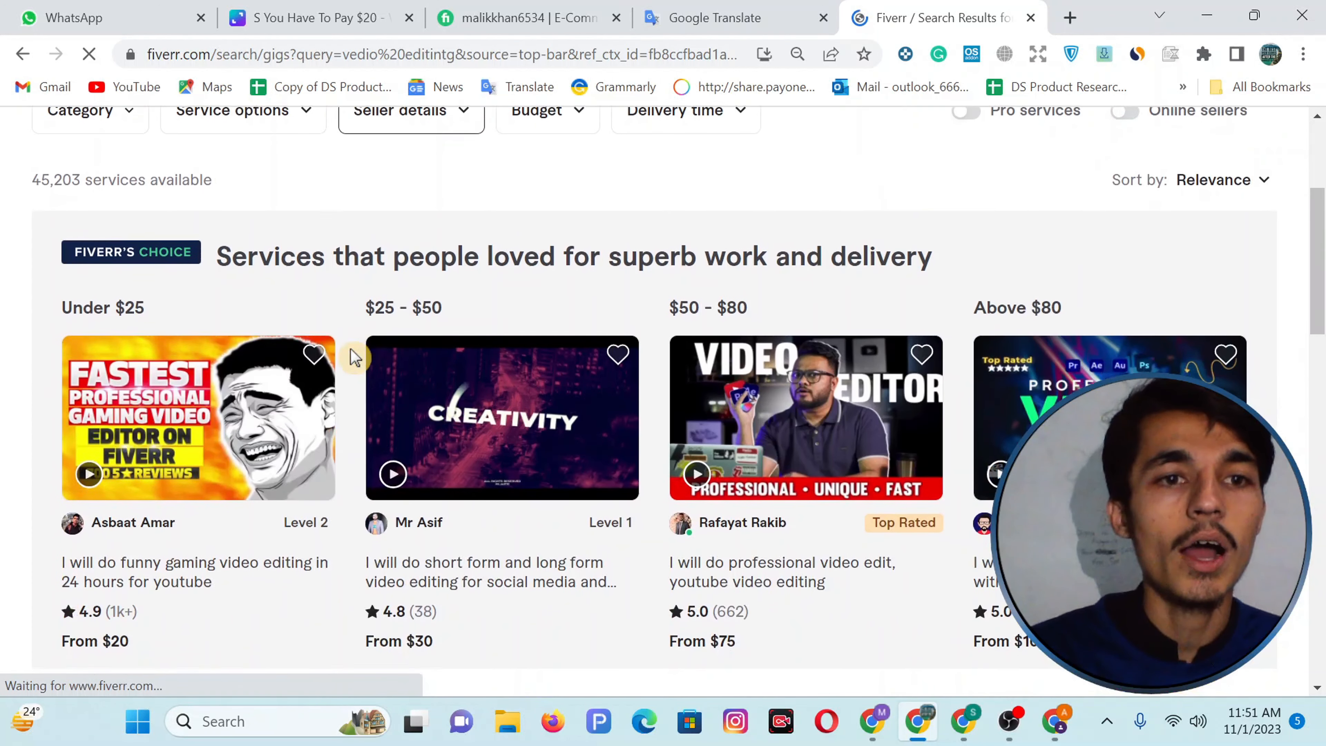
right_click(217, 424)
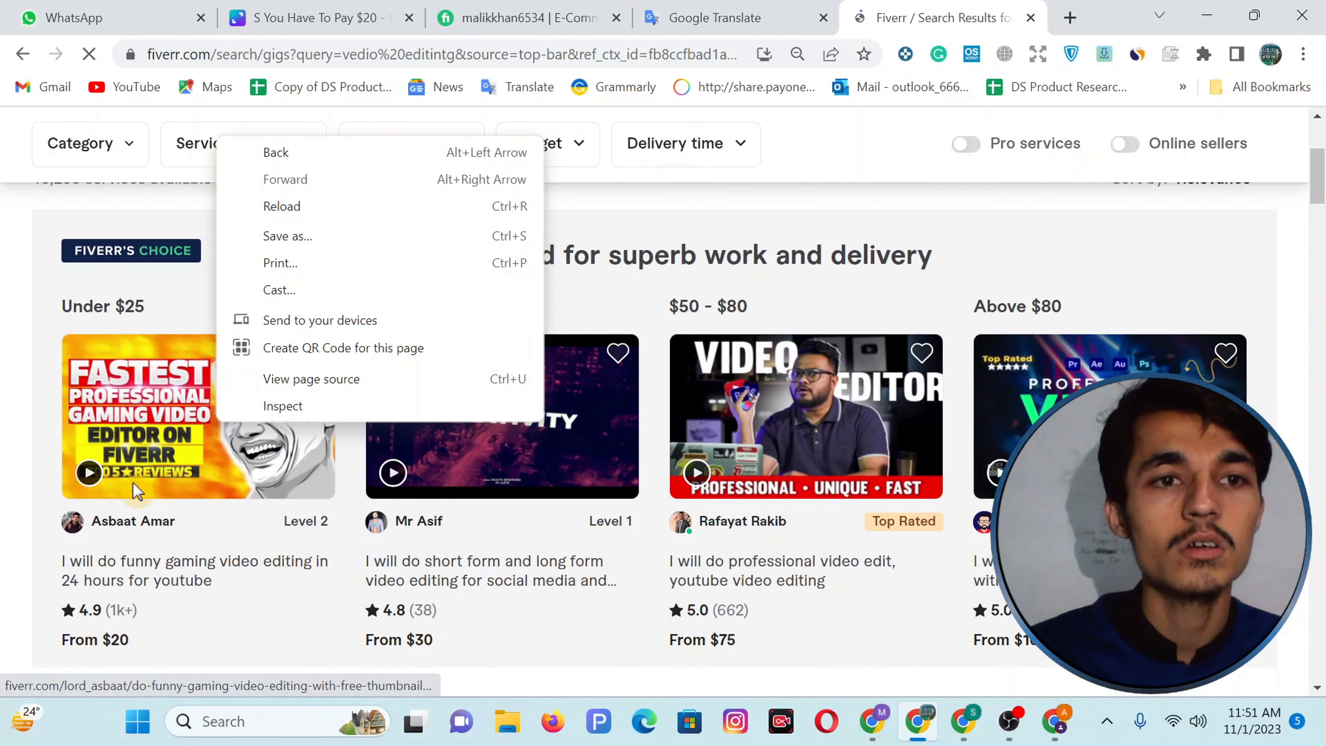
right_click(142, 389)
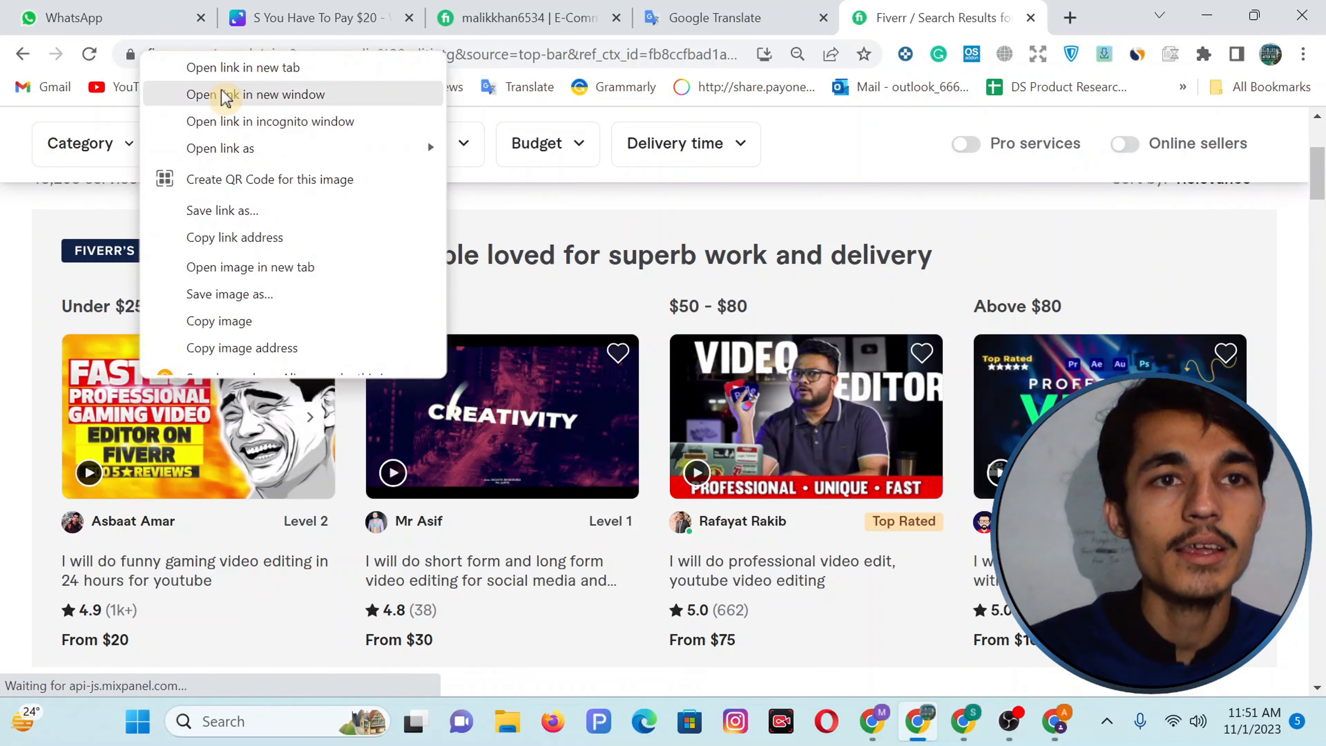
click(226, 70)
right_click(756, 426)
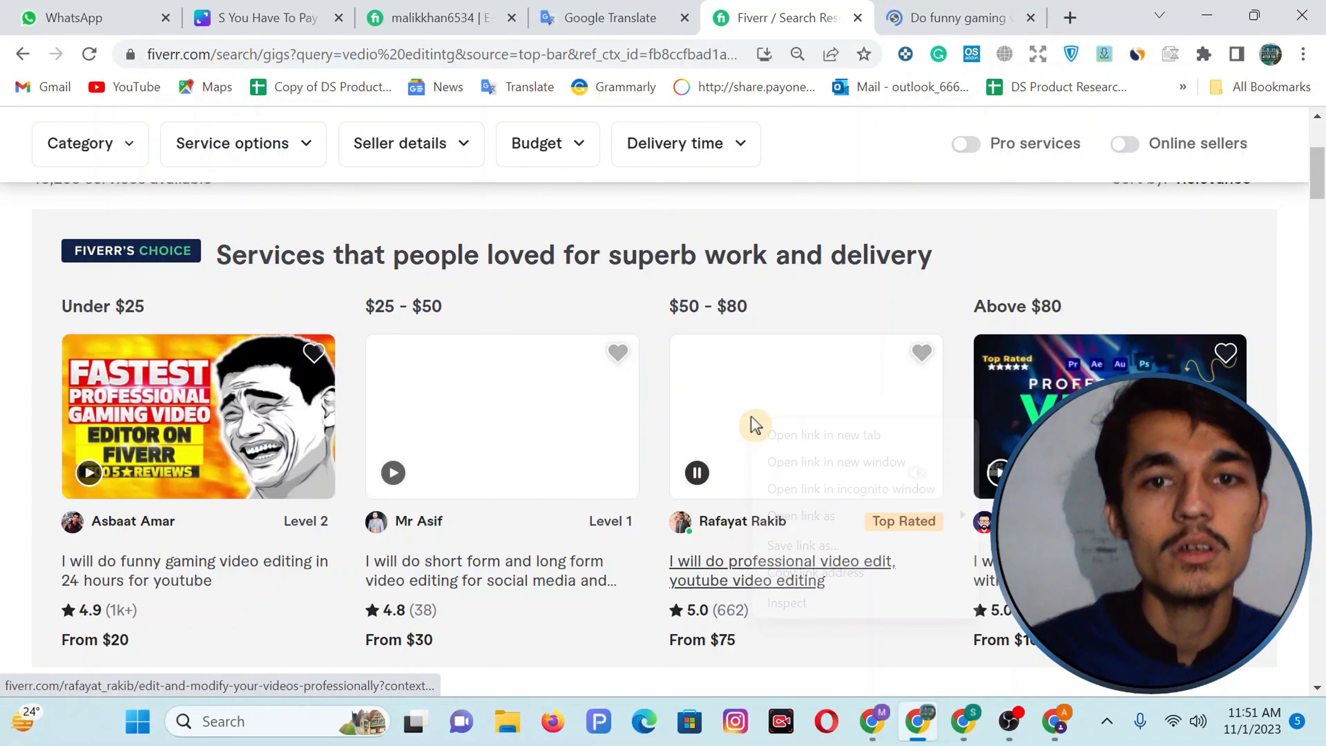
click(822, 436)
scroll(1018, 366, down, 3)
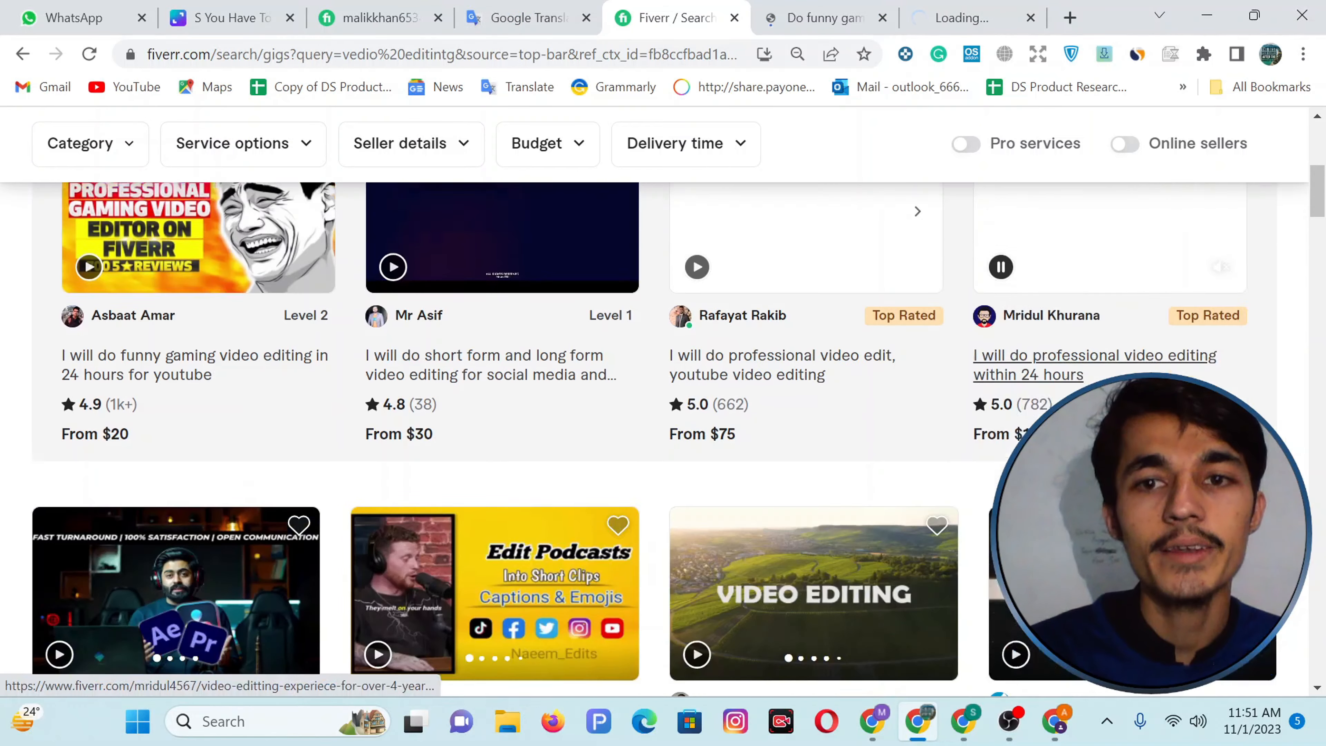
scroll(543, 486, down, 1)
right_click(546, 484)
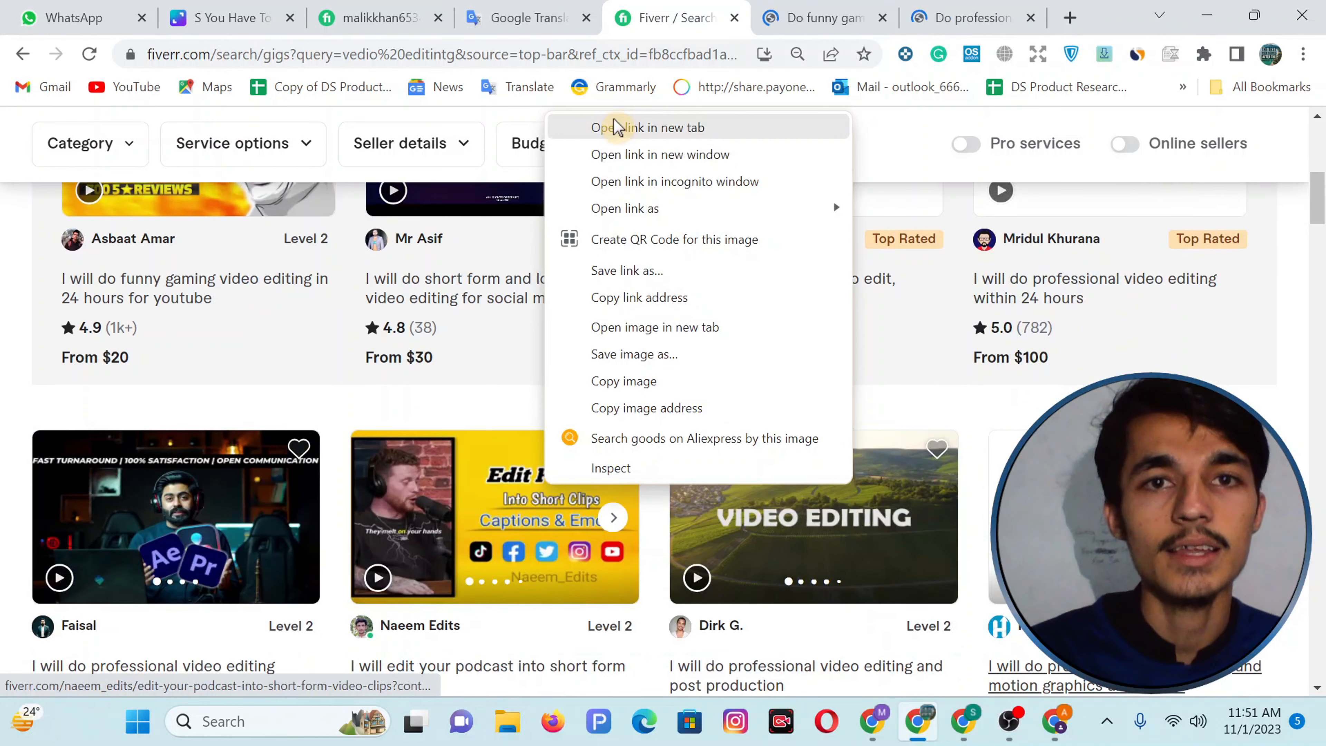
click(617, 127)
scroll(769, 566, down, 3)
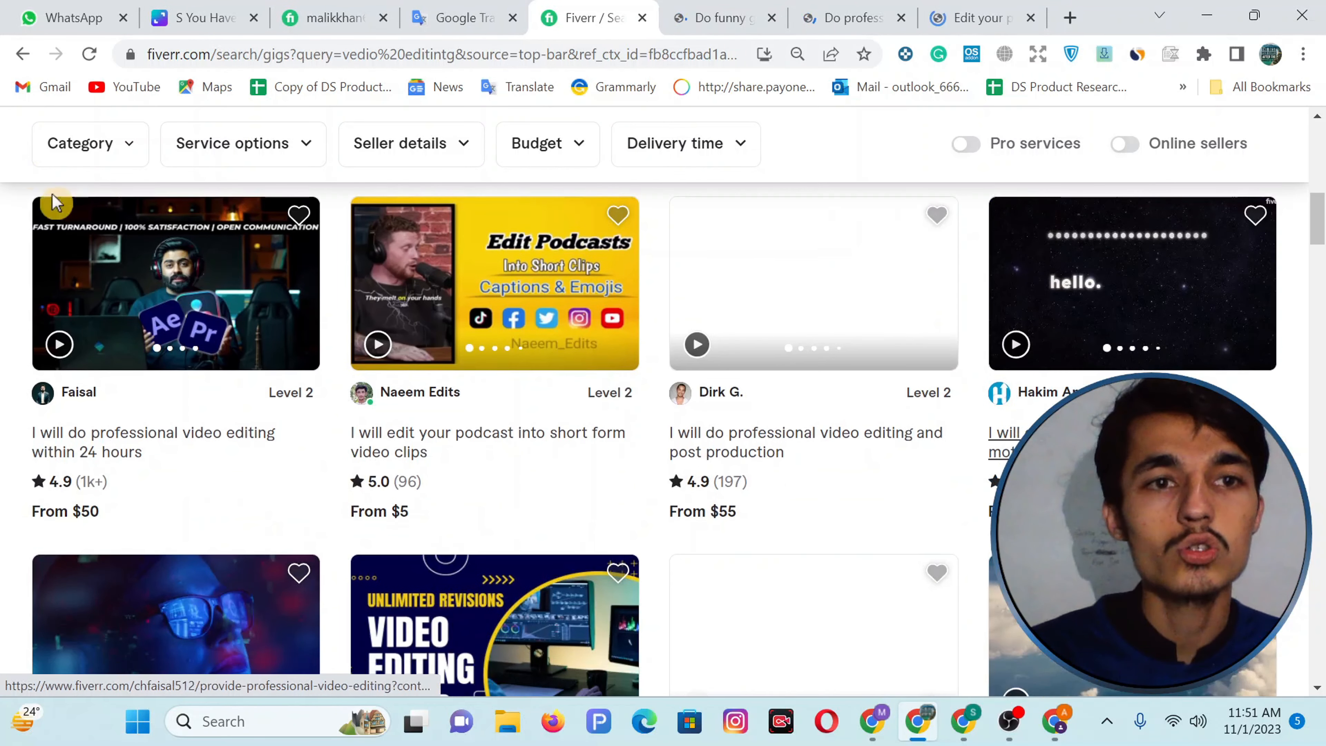
right_click(105, 232)
click(218, 250)
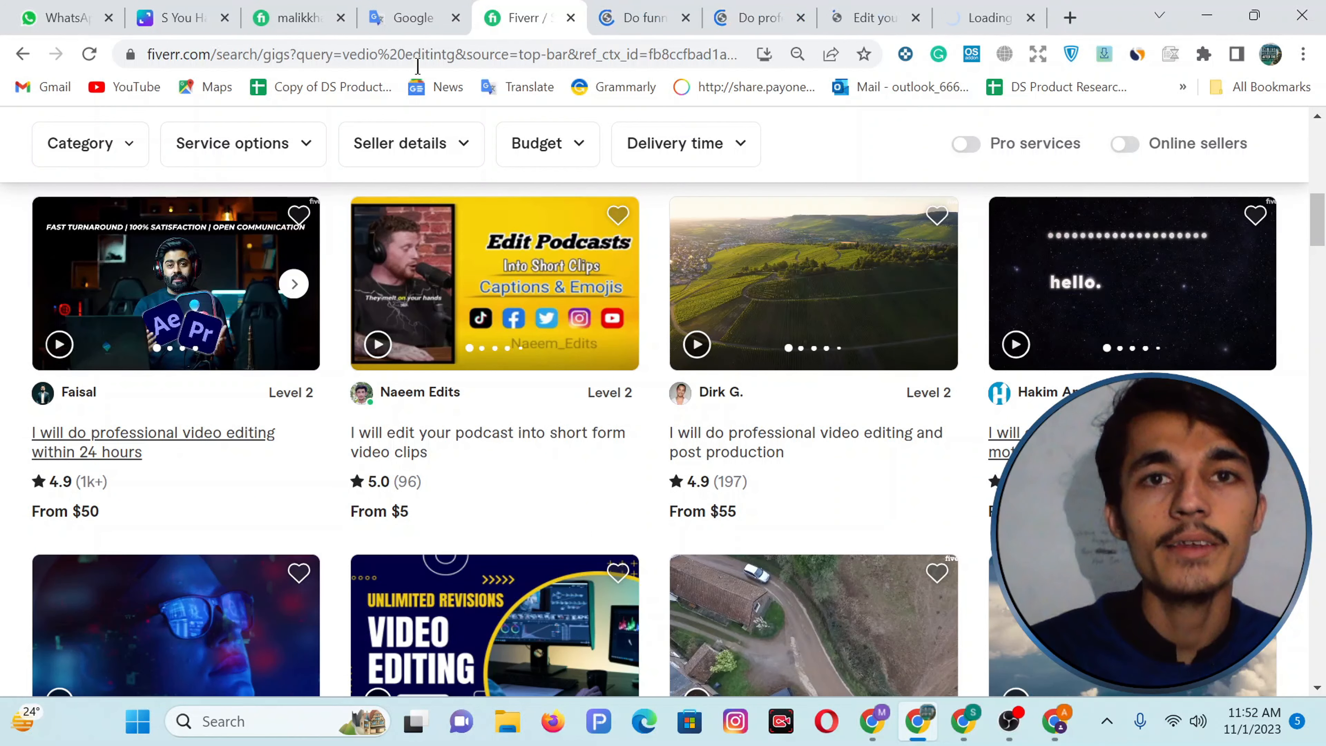
Step: Review the funny gaming editing gig and its seller's profile description
click(648, 5)
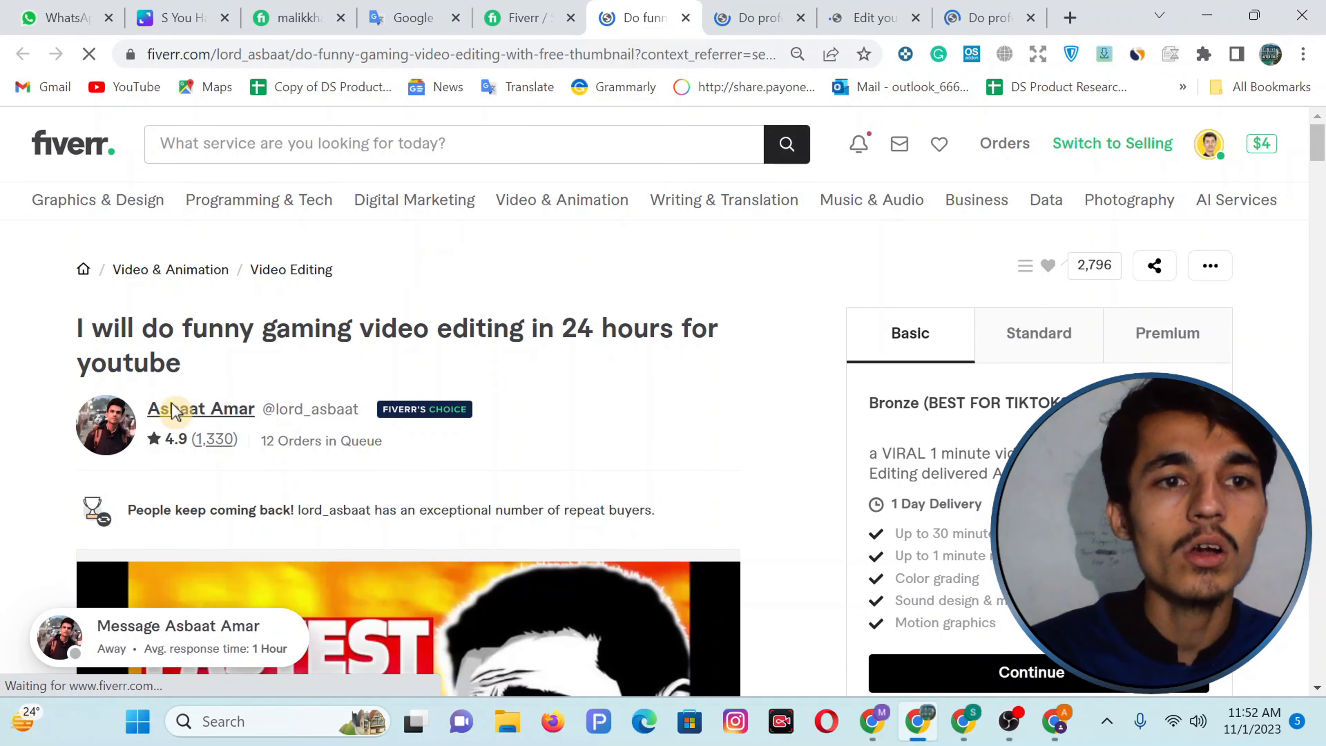
scroll(174, 413, down, 15)
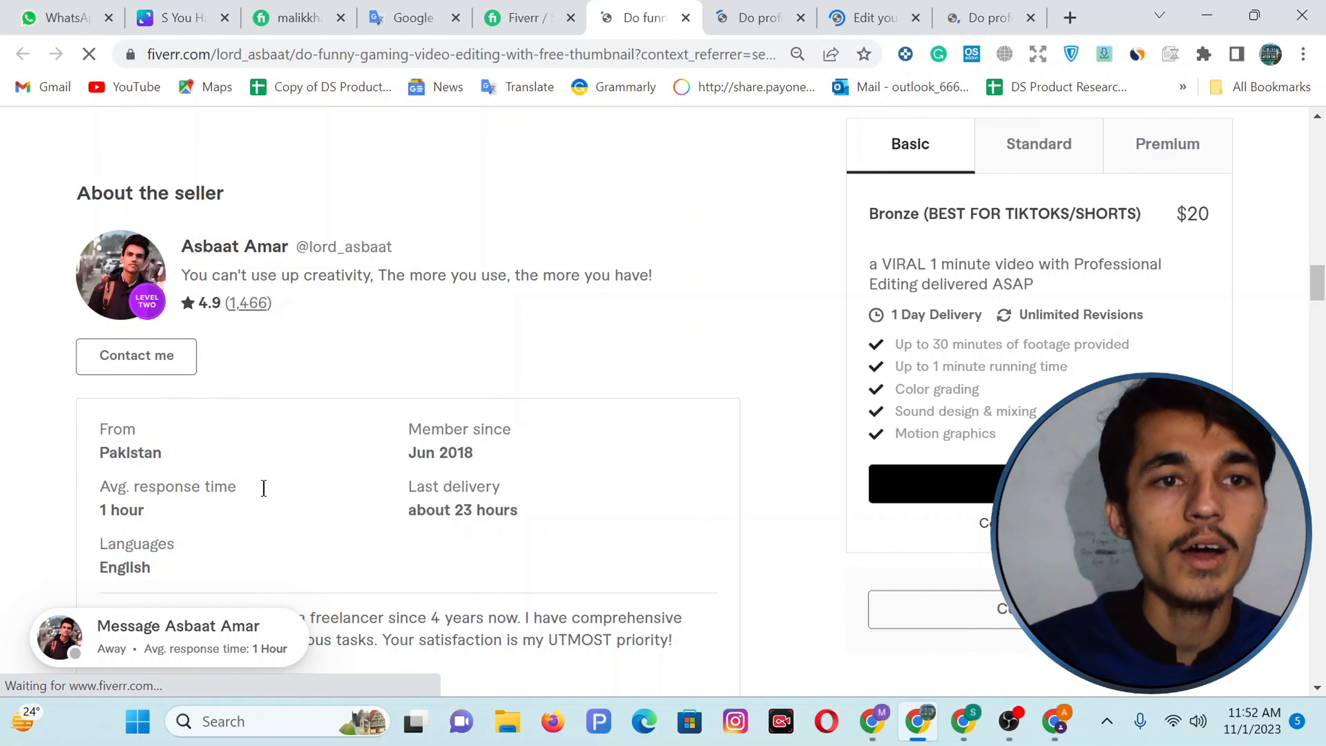
click(261, 415)
scroll(261, 415, down, 5)
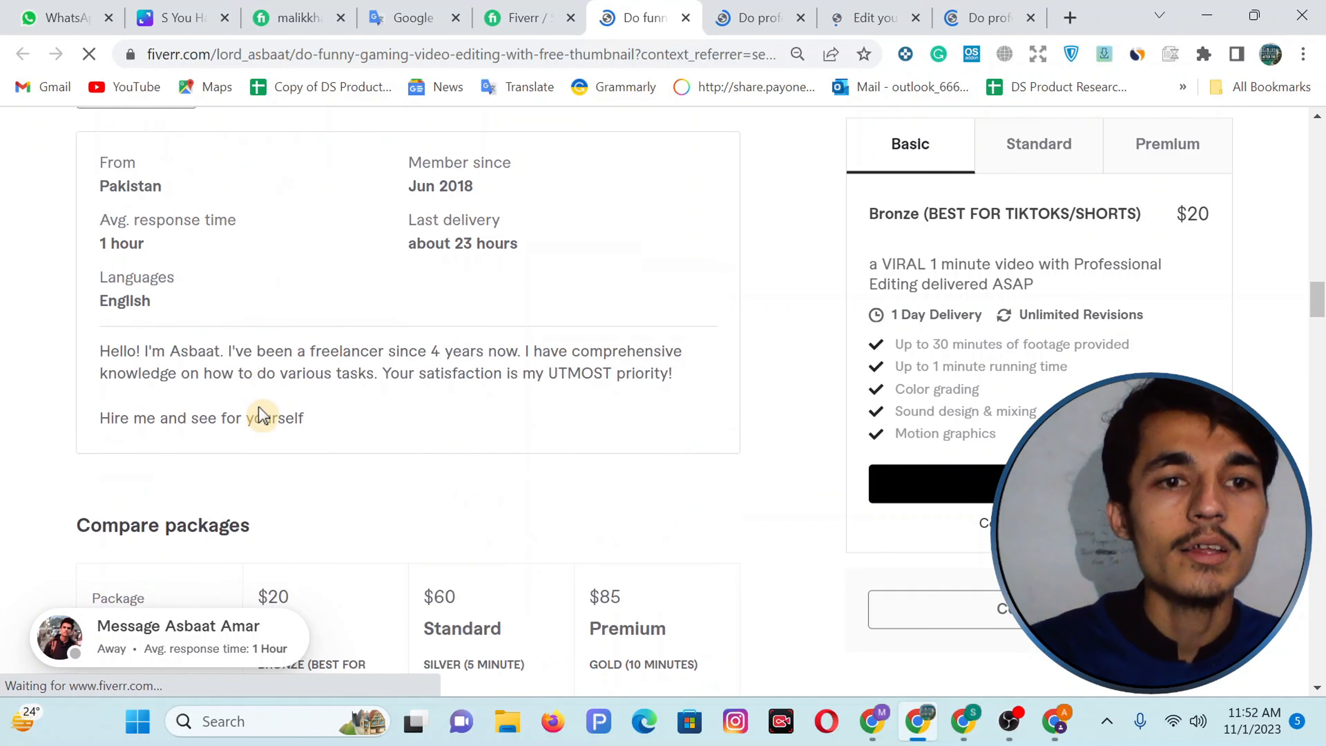
scroll(260, 414, up, 1)
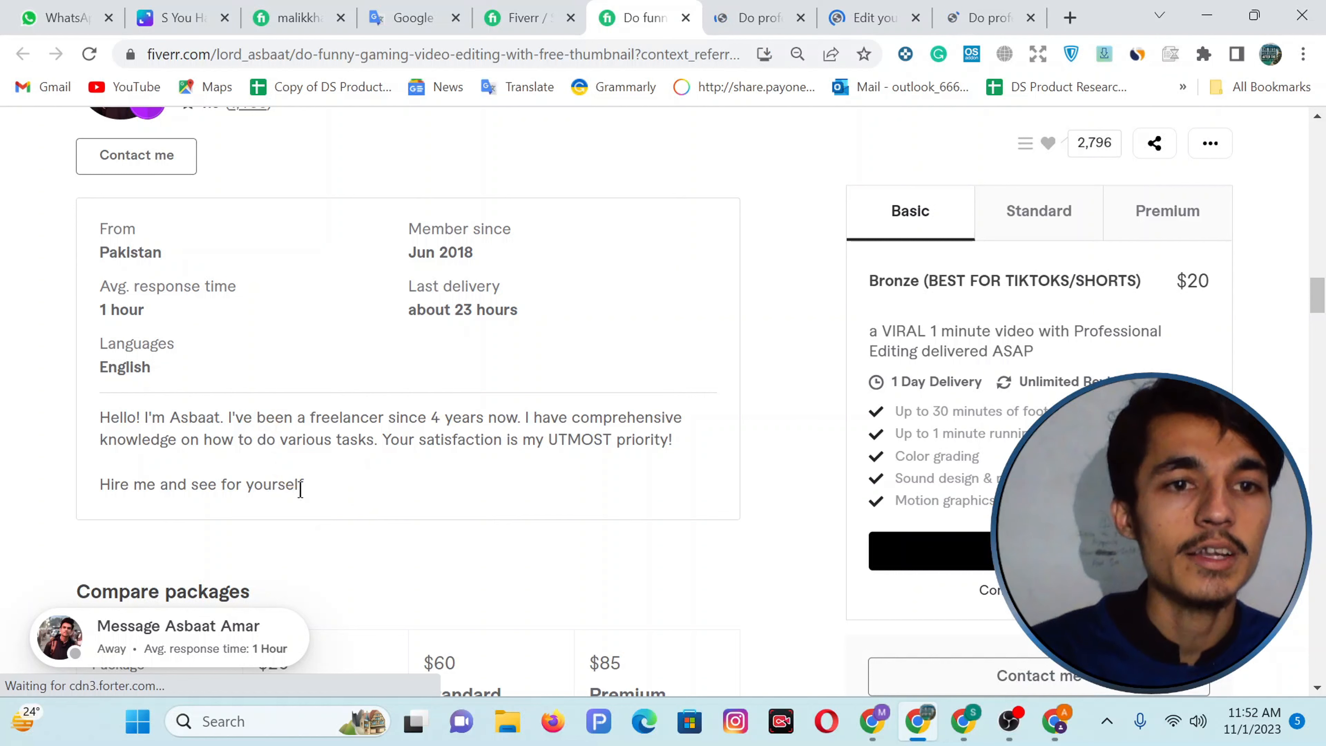
drag(299, 484, 101, 416)
scroll(285, 405, up, 4)
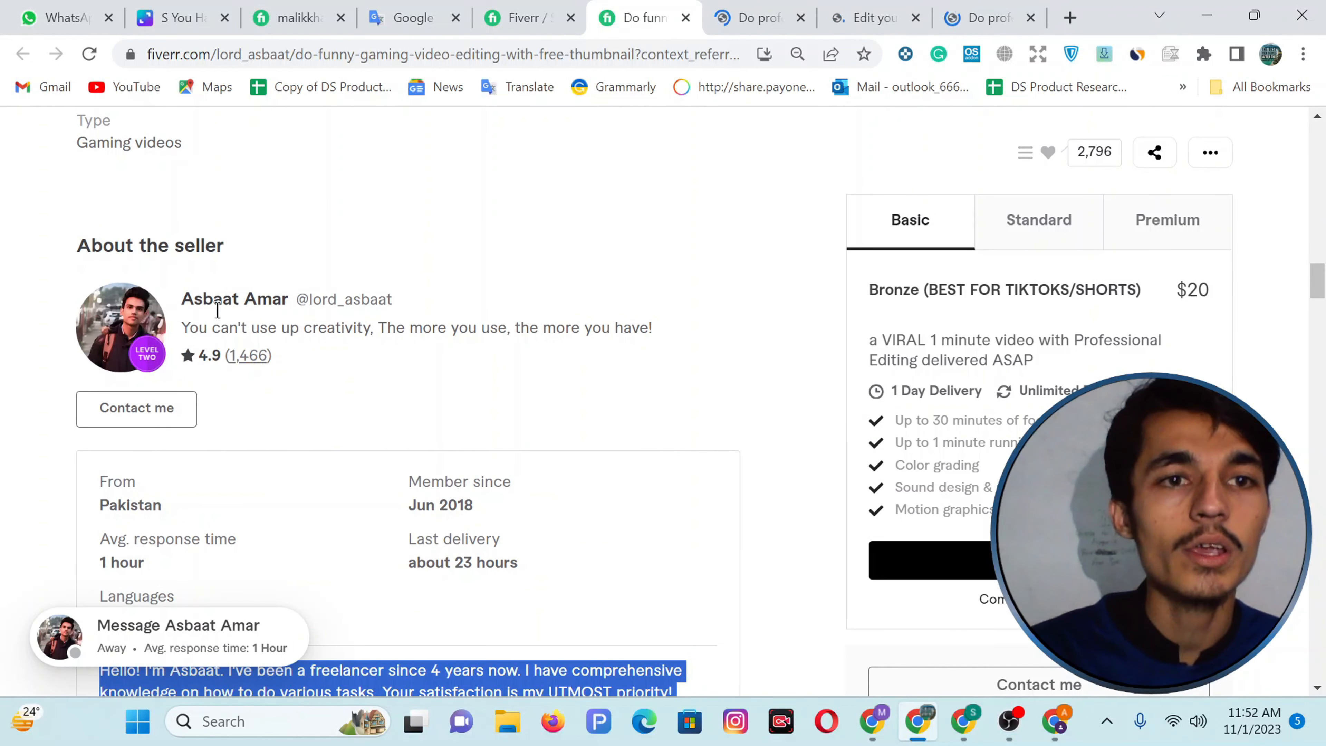
click(215, 302)
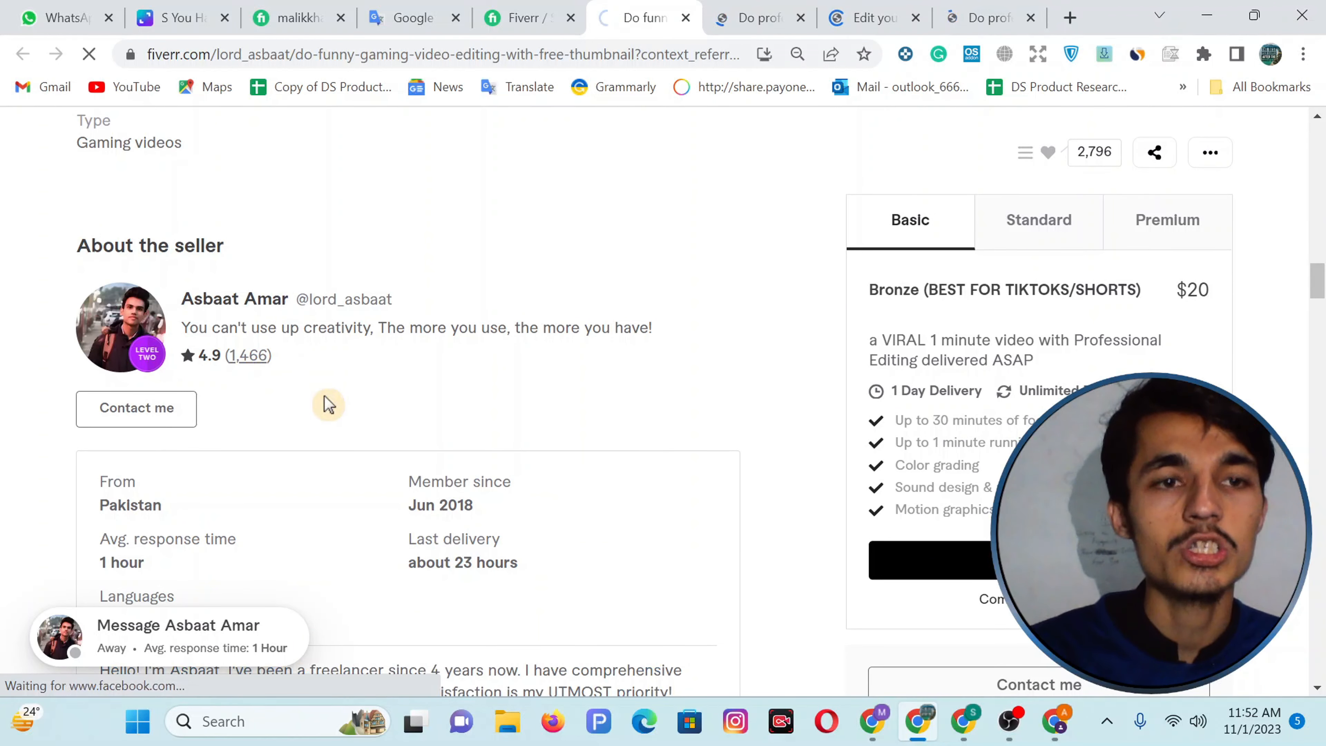
scroll(212, 392, down, 10)
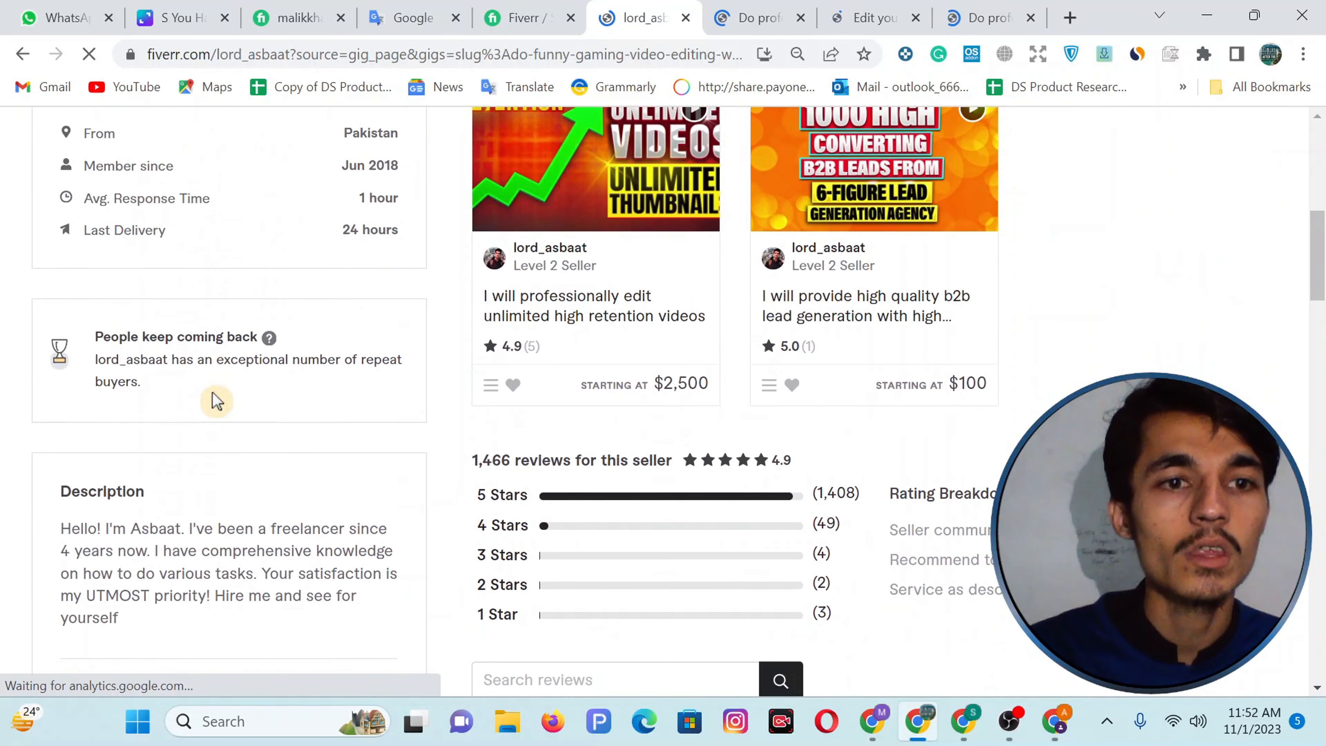
drag(153, 440, 58, 316)
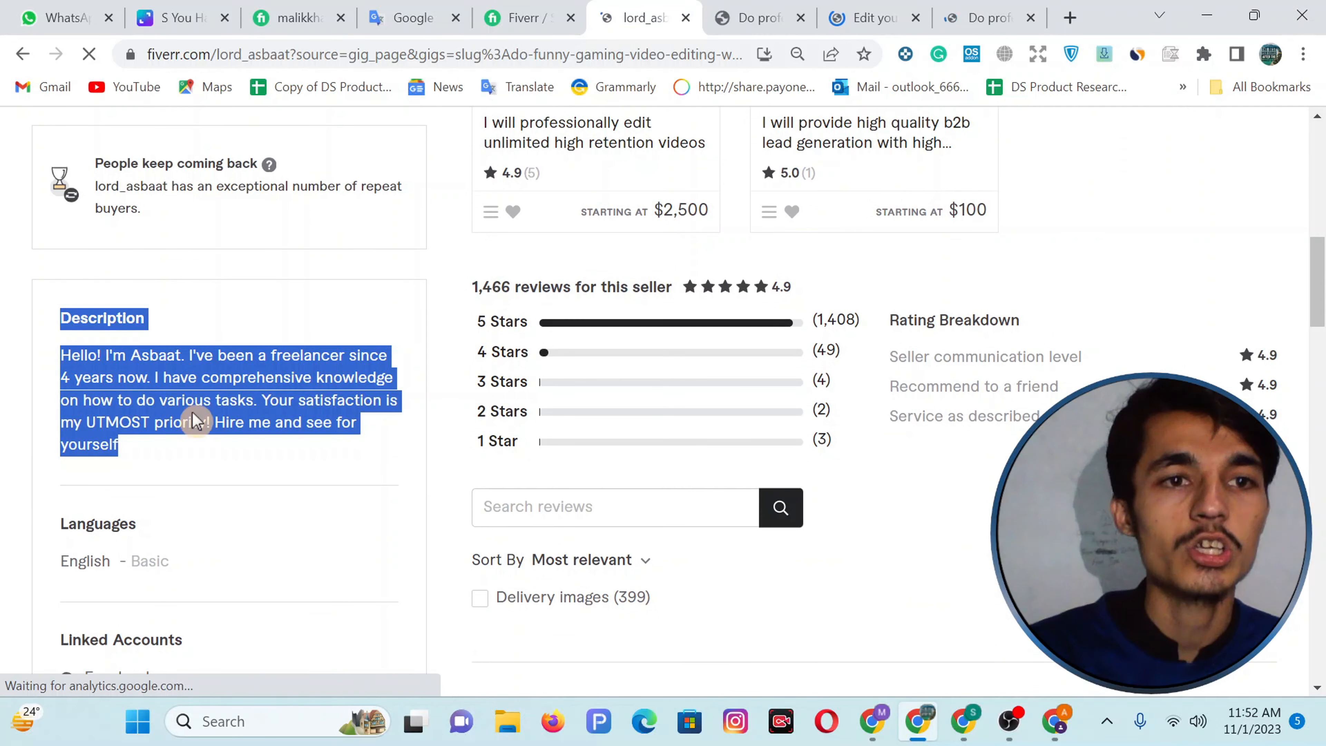
click(196, 421)
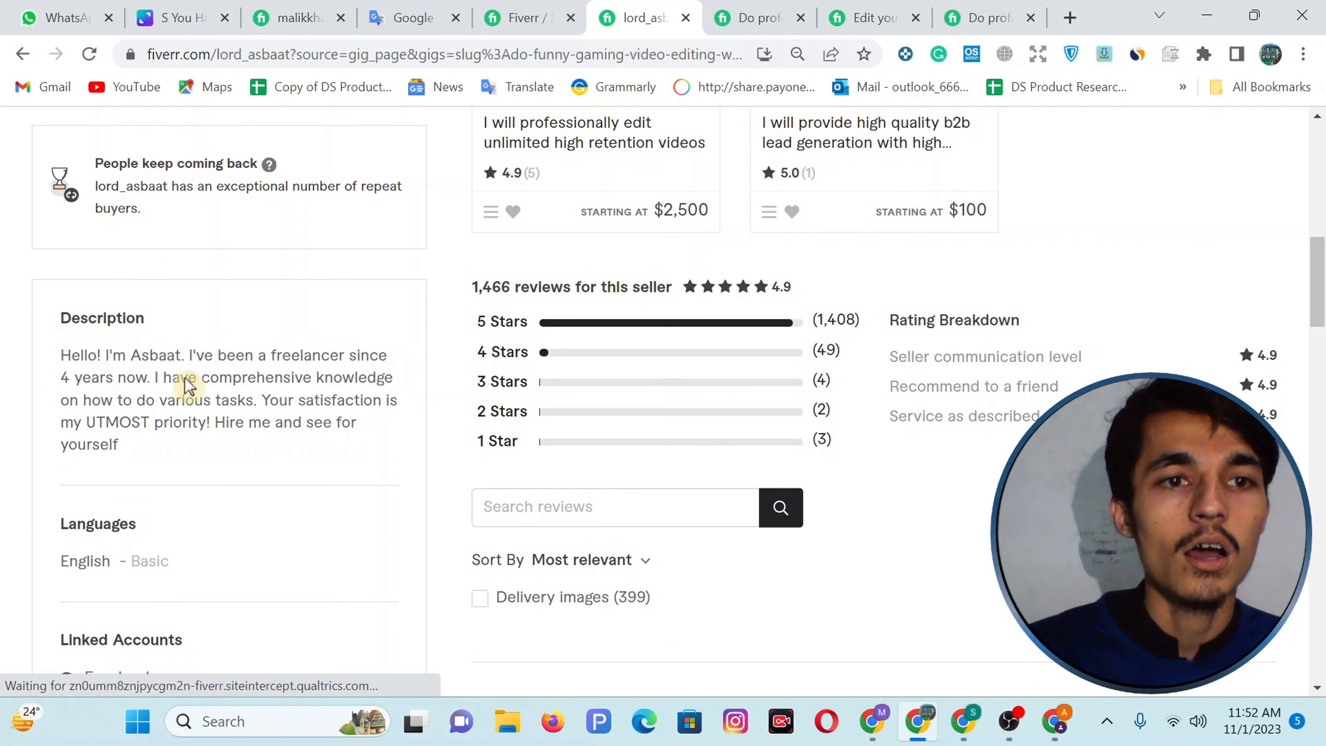
Step: View the professional video-edit gig's seller profile, then the podcast-clips gig
click(747, 7)
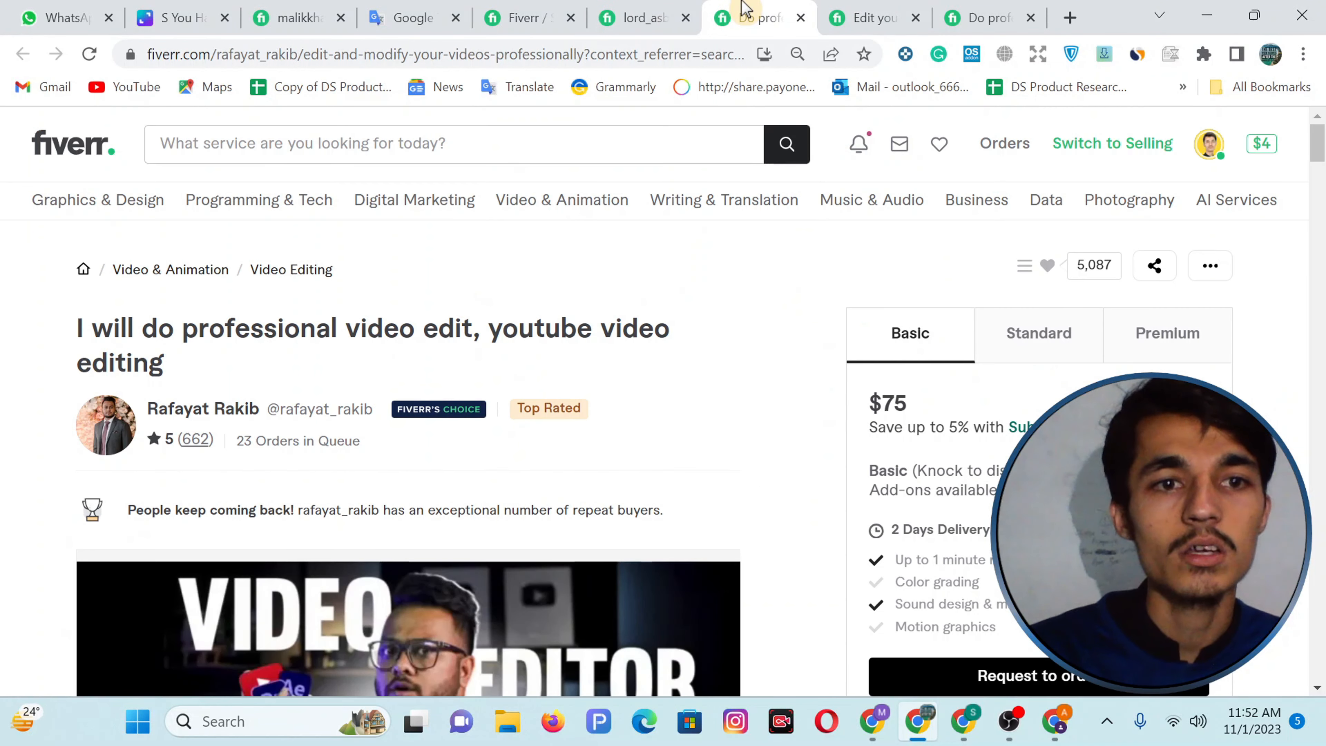
scroll(185, 413, down, 15)
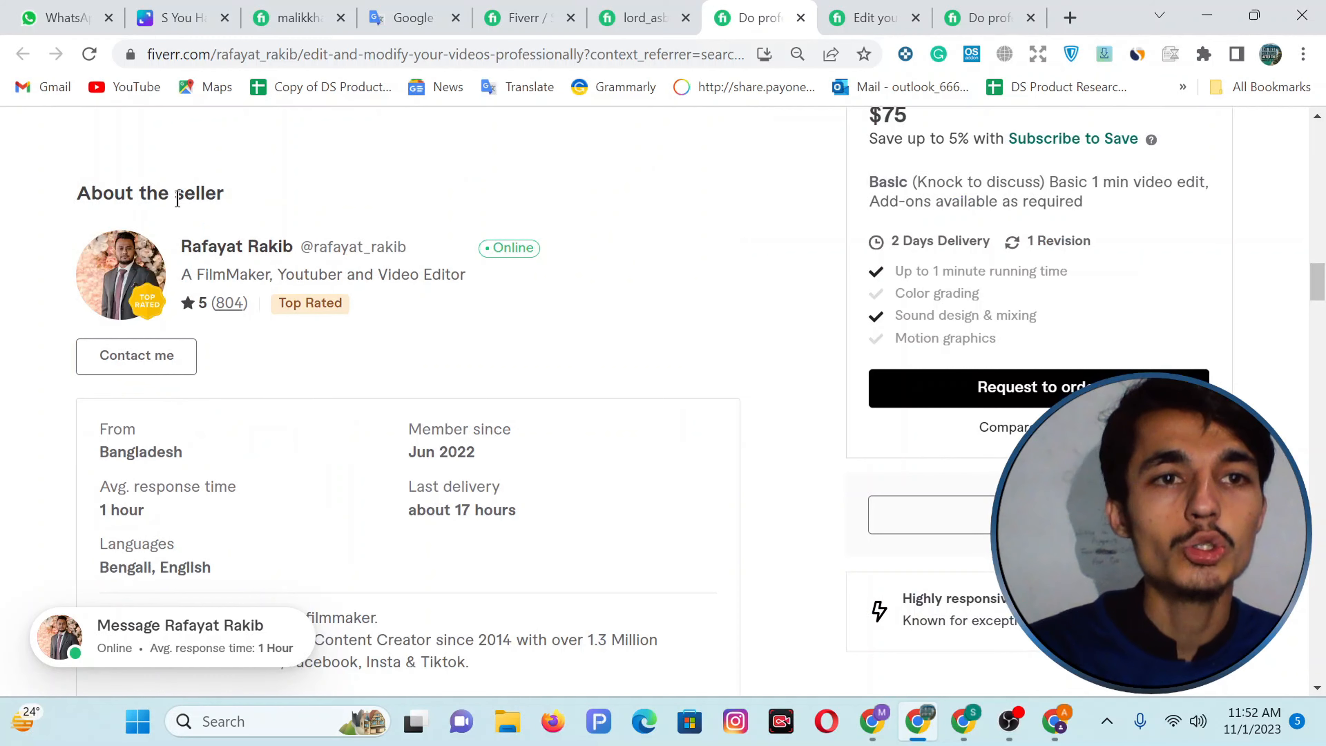
click(227, 246)
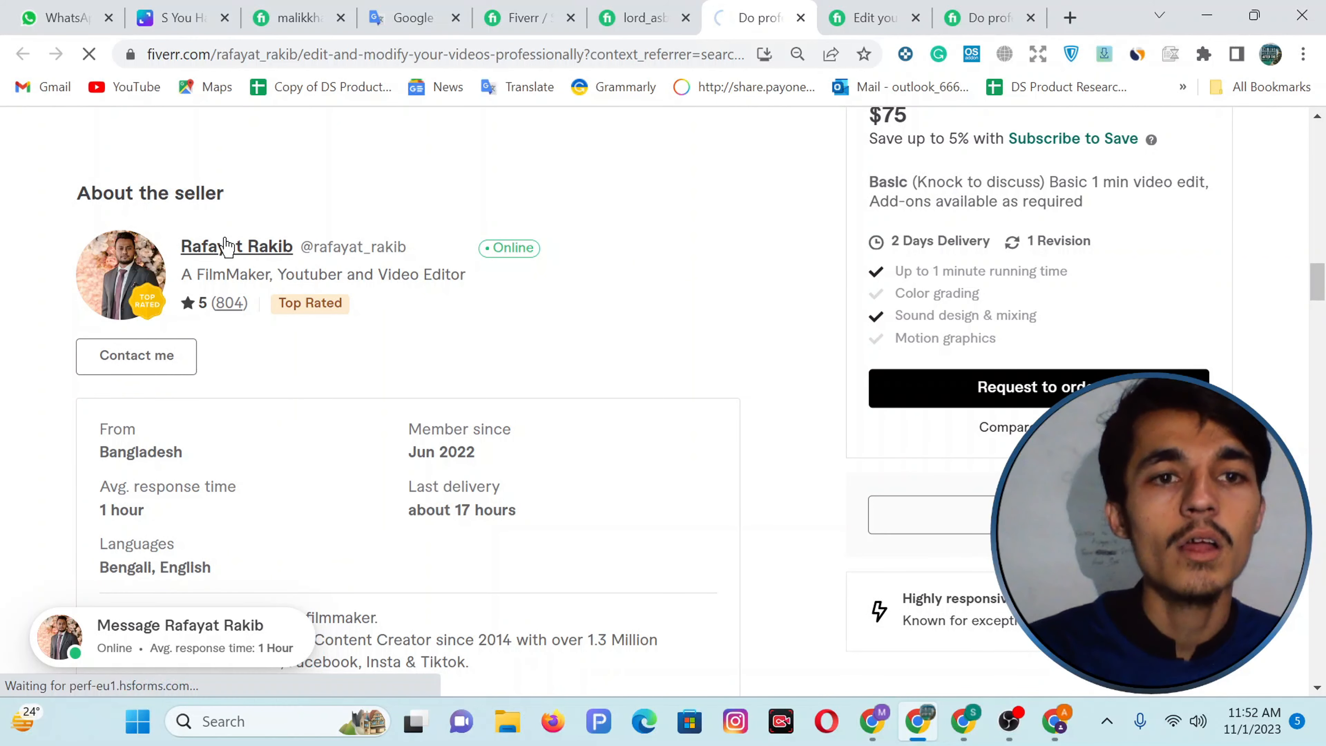
scroll(254, 415, down, 14)
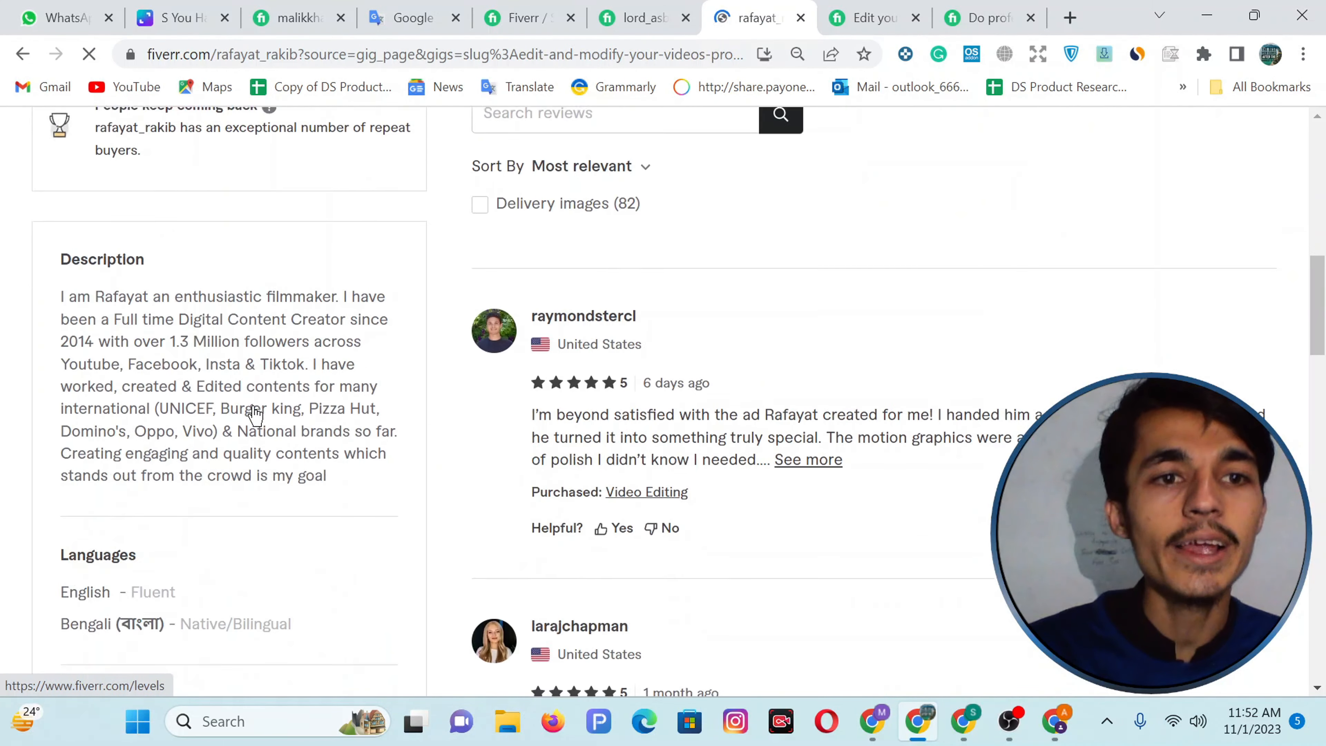
scroll(256, 417, up, 4)
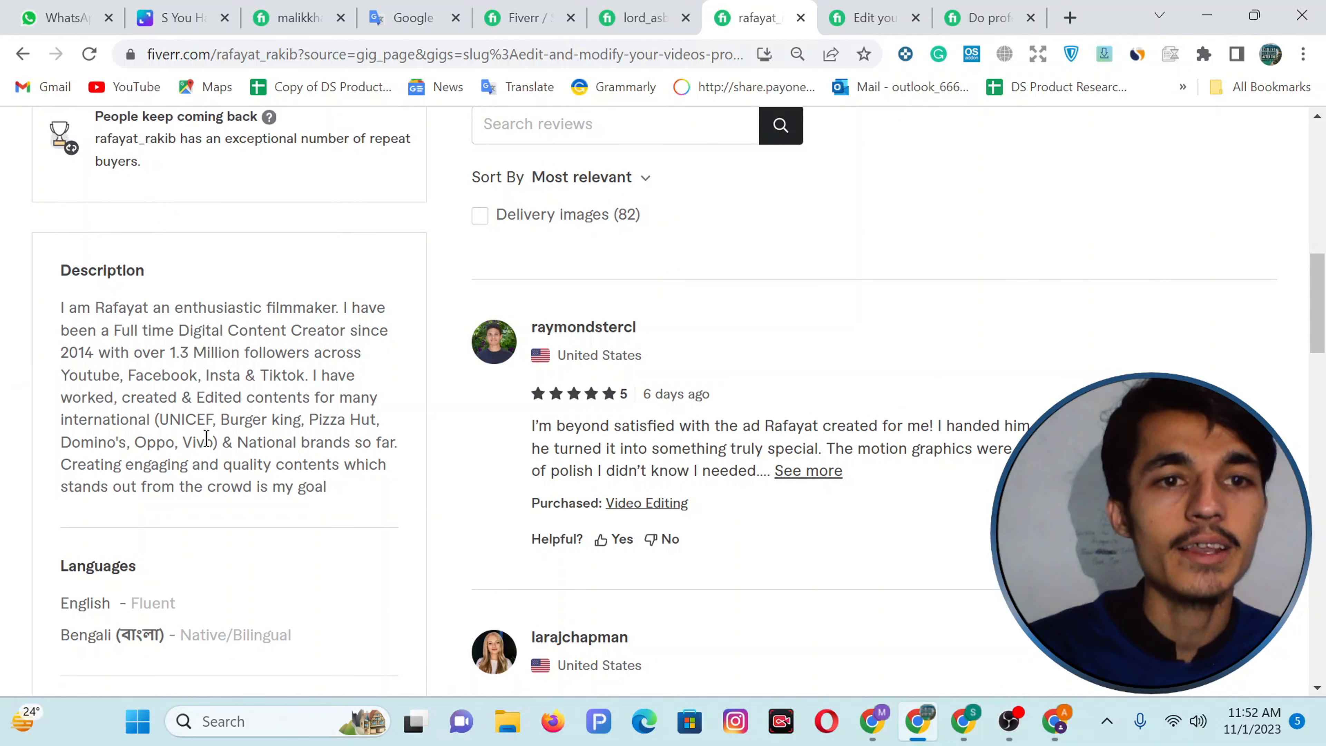
click(867, 17)
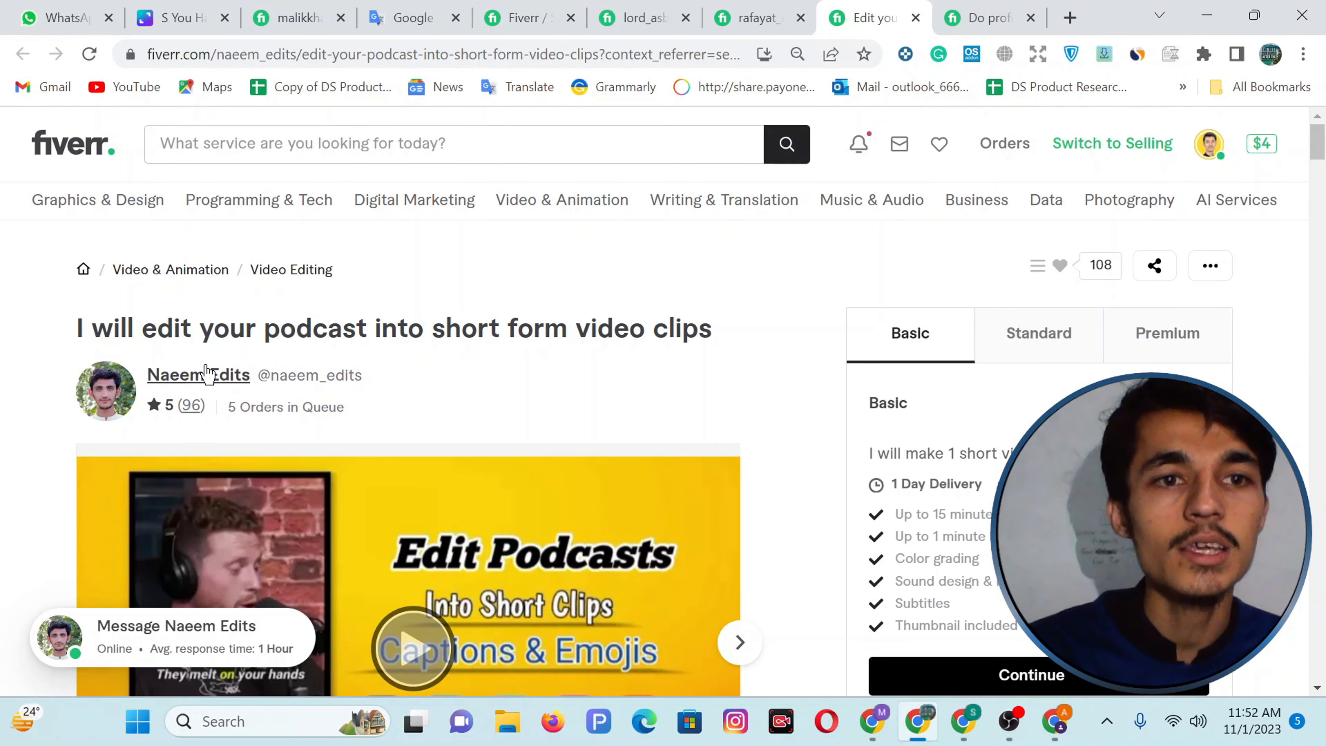
Step: View the full profiles of the first two competing video-editing sellers from their gig pages
click(193, 376)
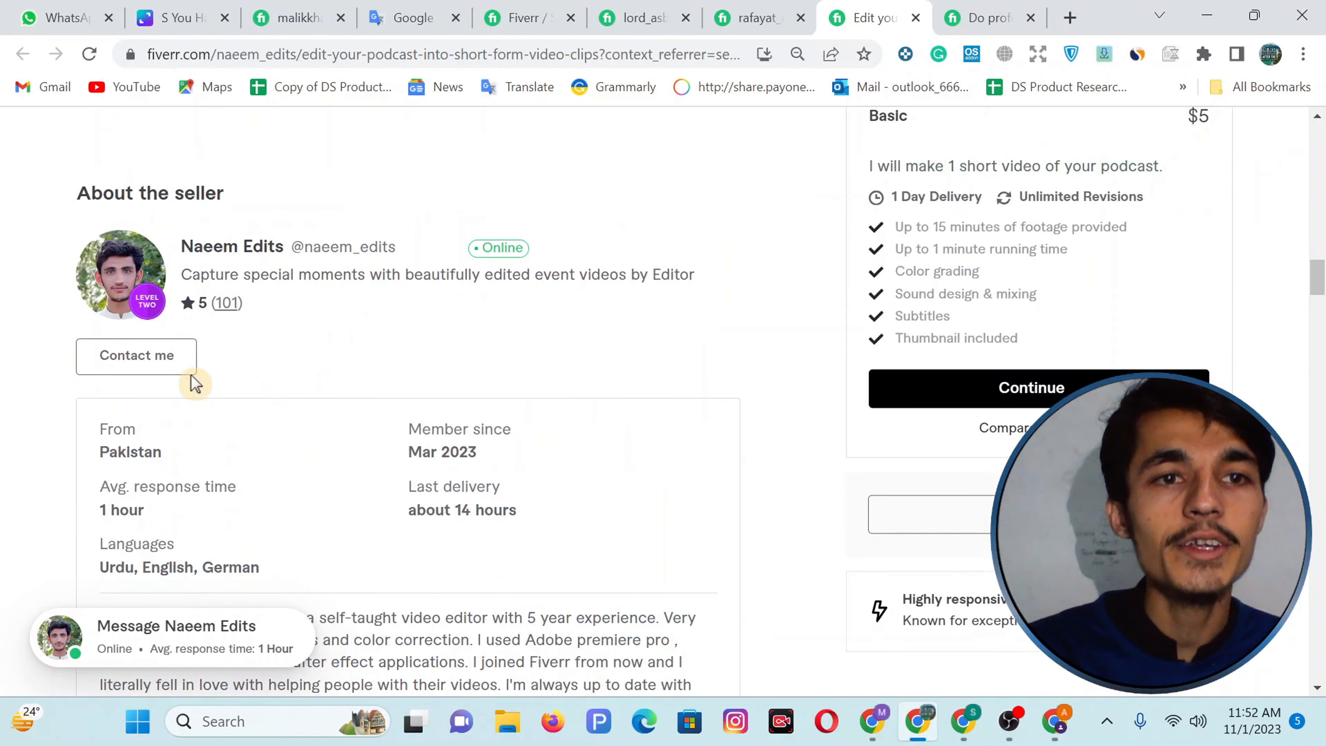
click(214, 256)
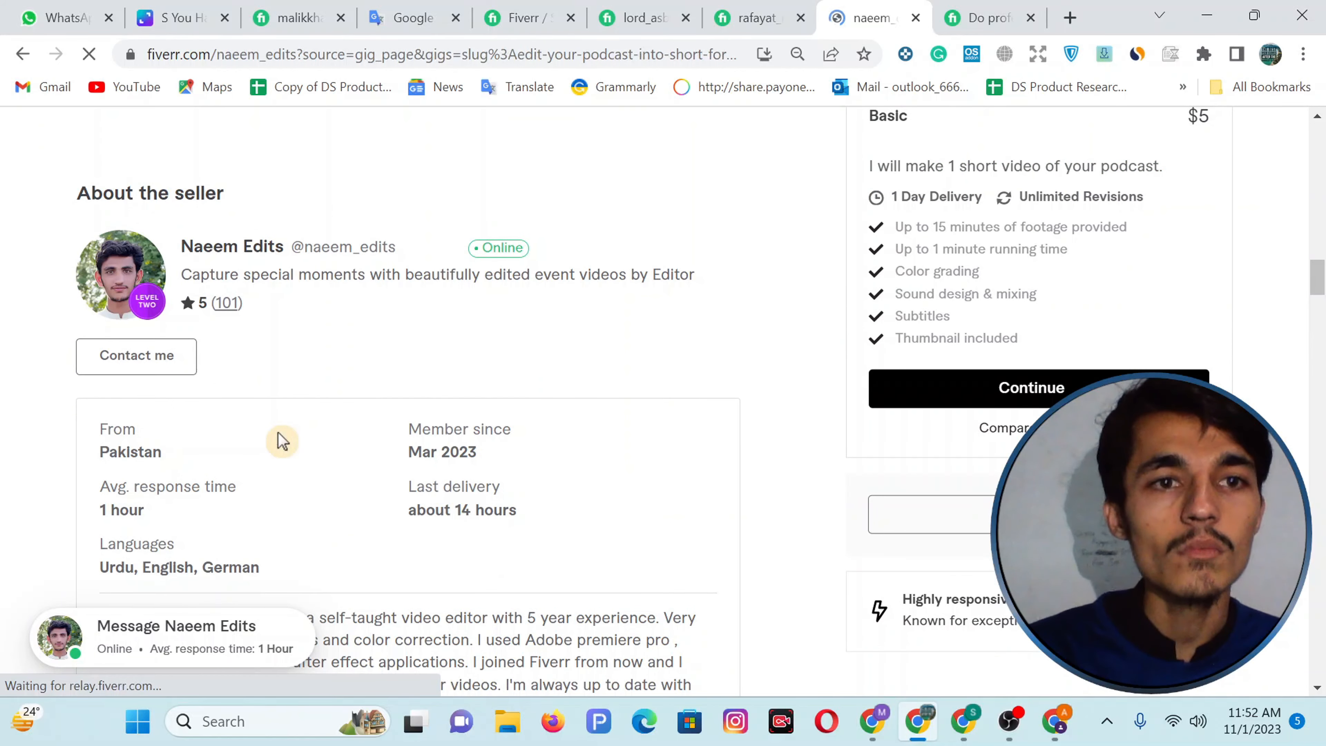
scroll(282, 441, down, 10)
scroll(282, 442, down, 5)
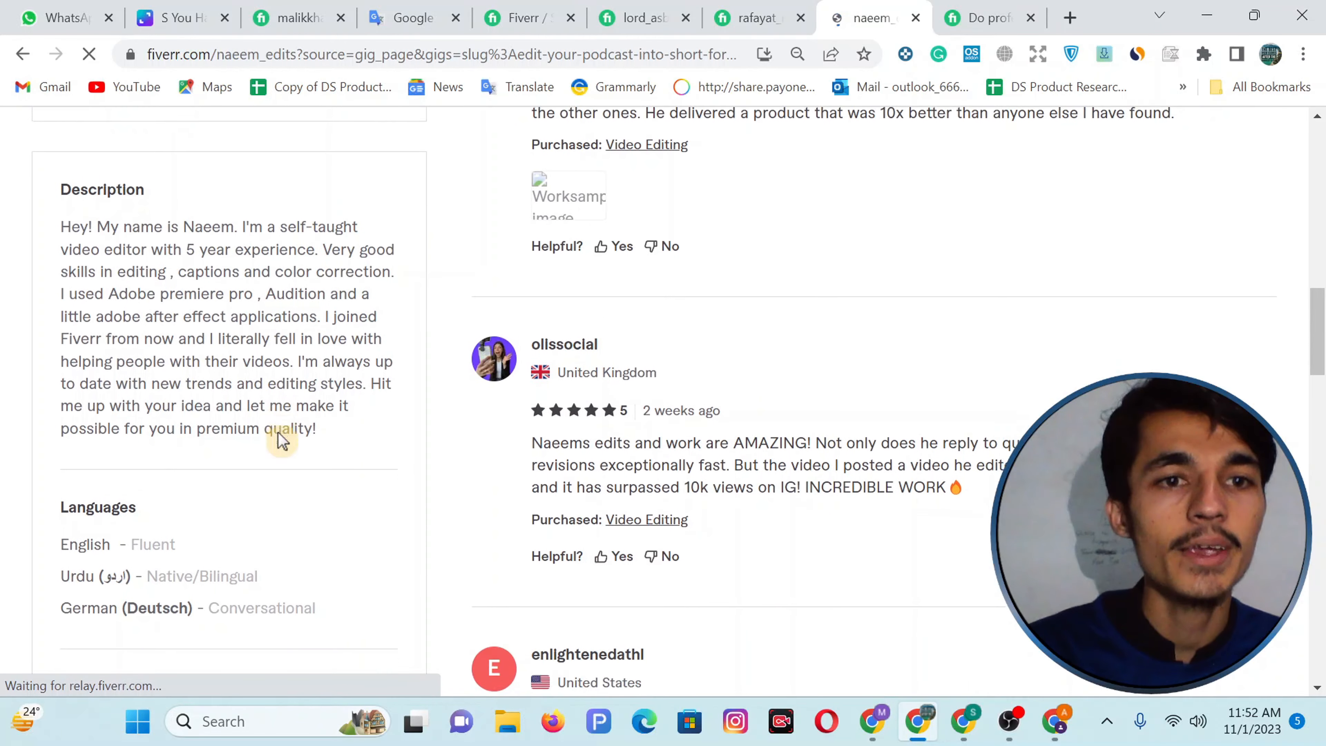
click(983, 15)
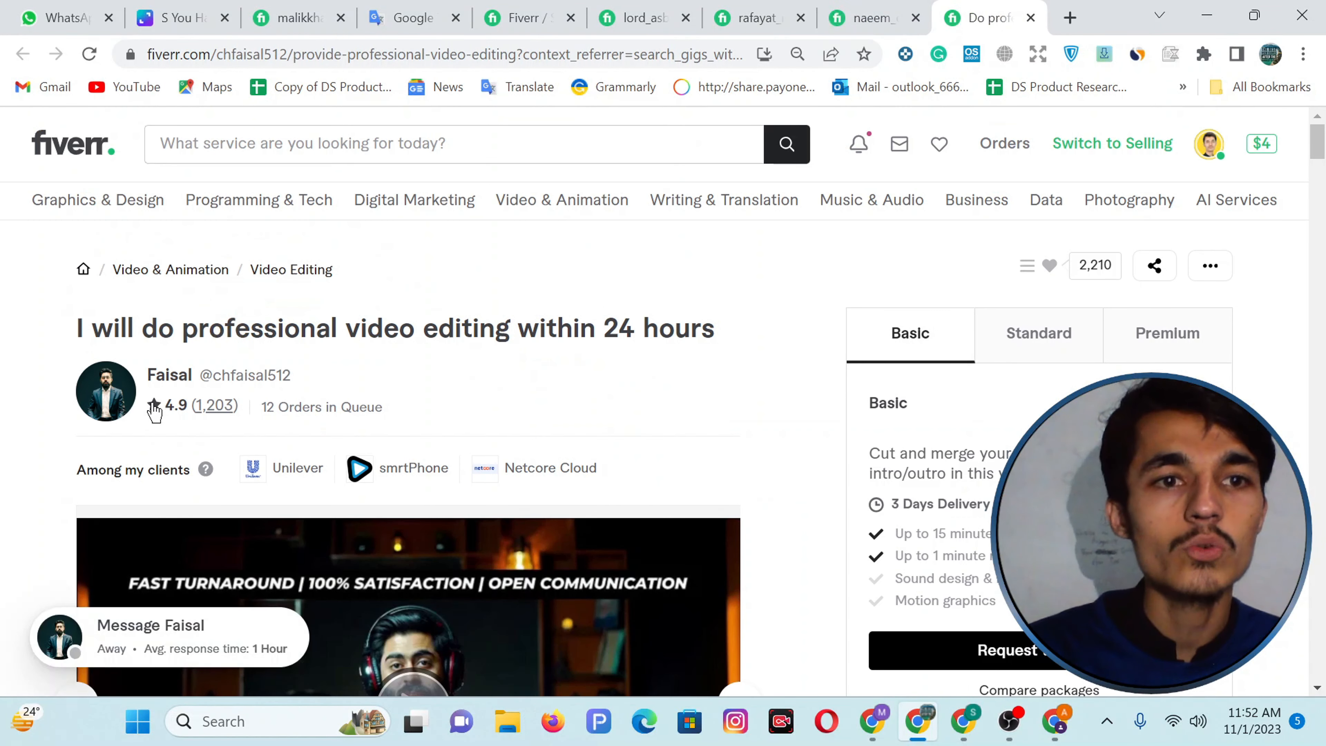
click(168, 378)
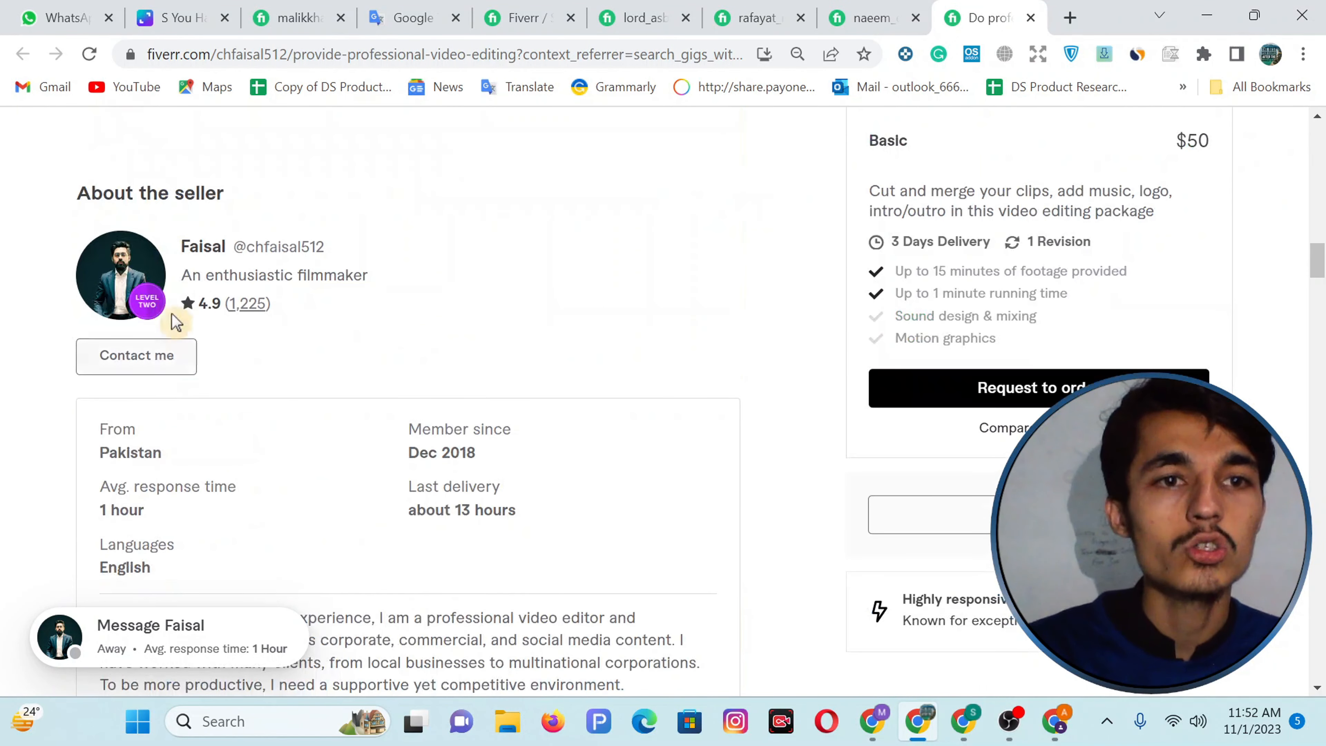
click(199, 247)
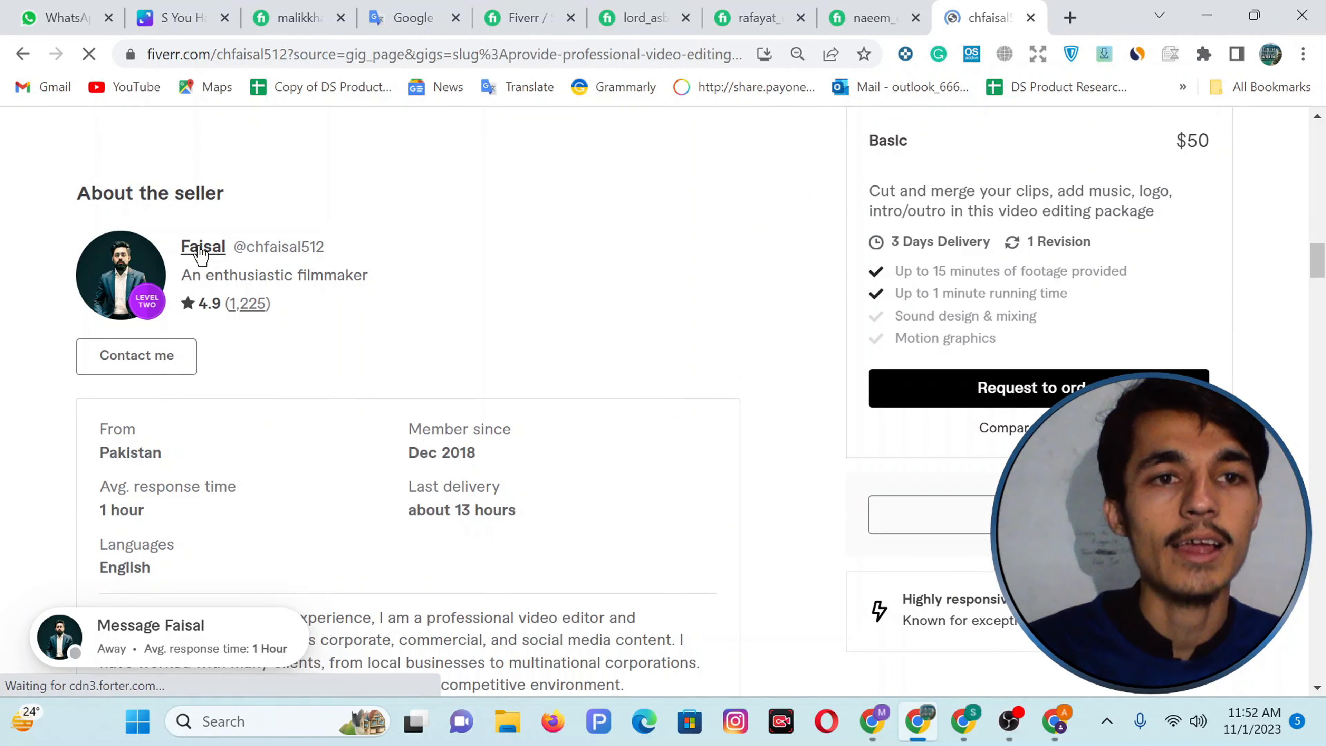
scroll(248, 386, down, 6)
scroll(249, 389, down, 15)
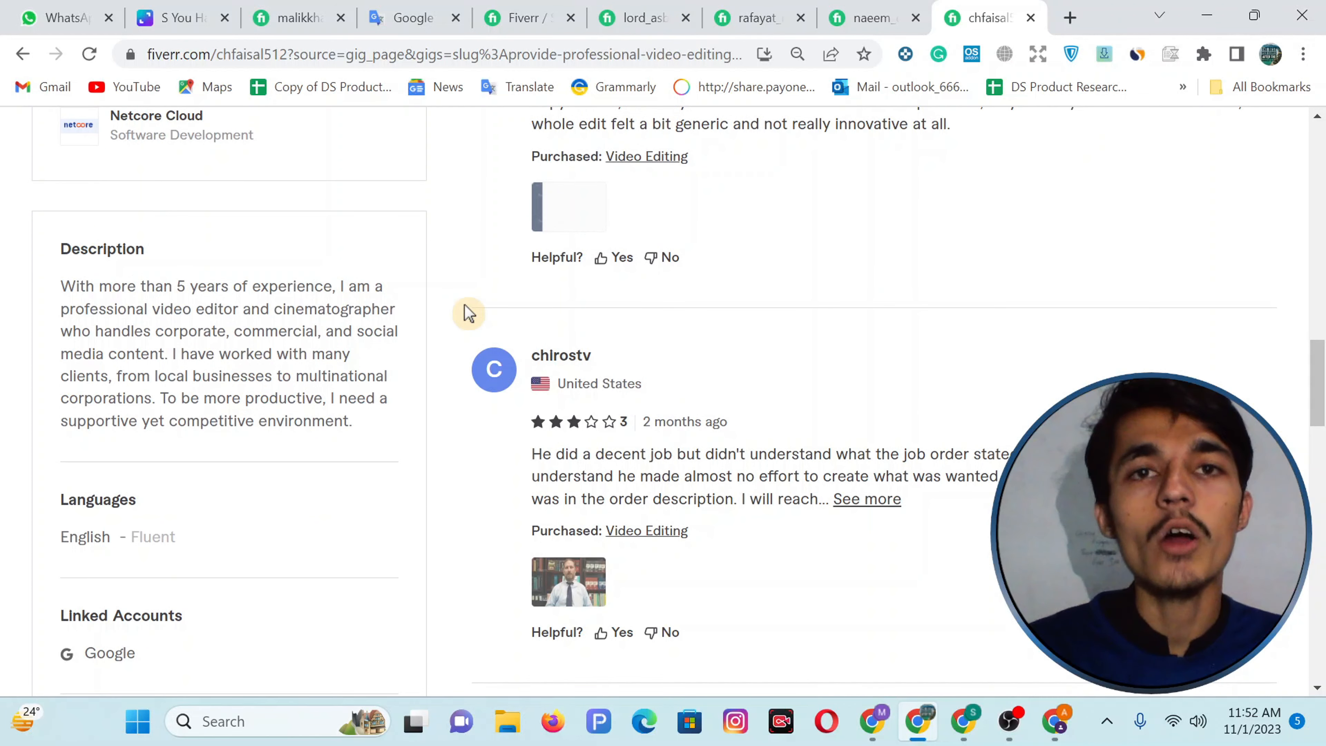
Step: Read the other competitors' descriptions, including the podcast editor's, and return to the video editing results
click(617, 8)
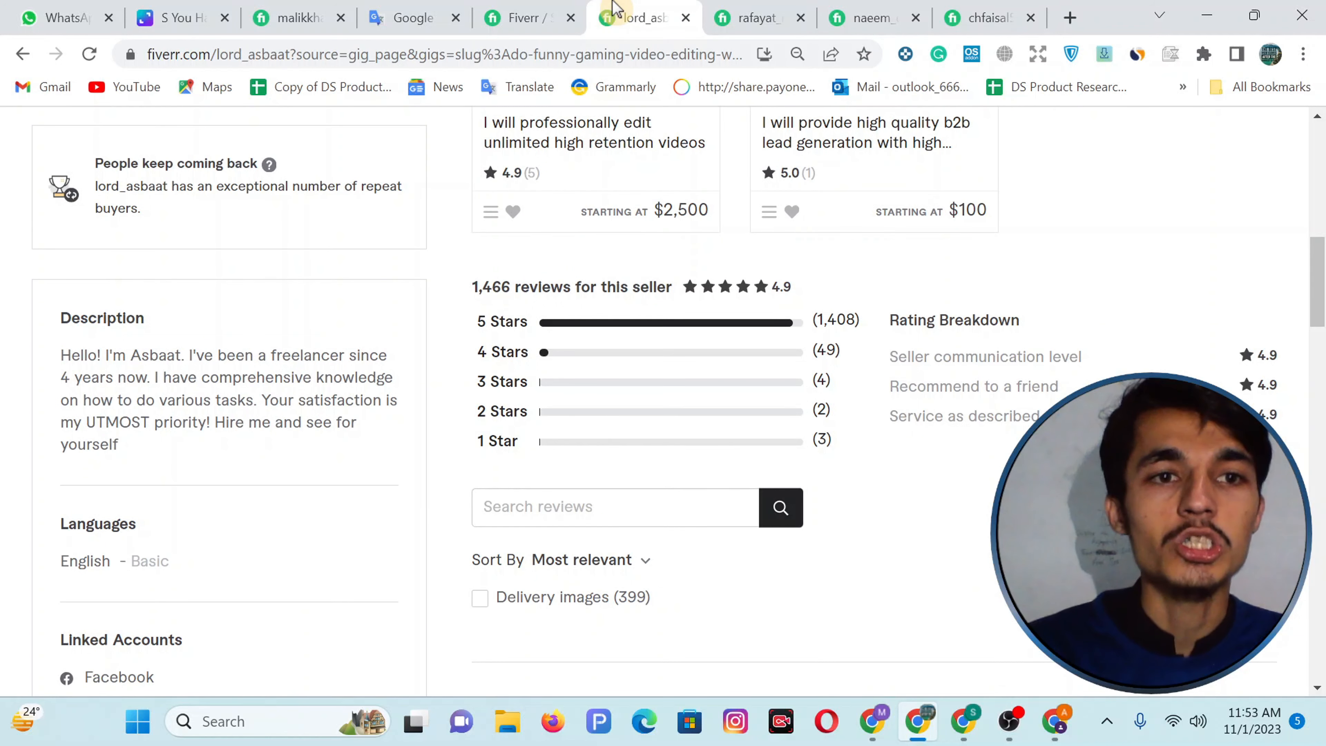
double_click(108, 362)
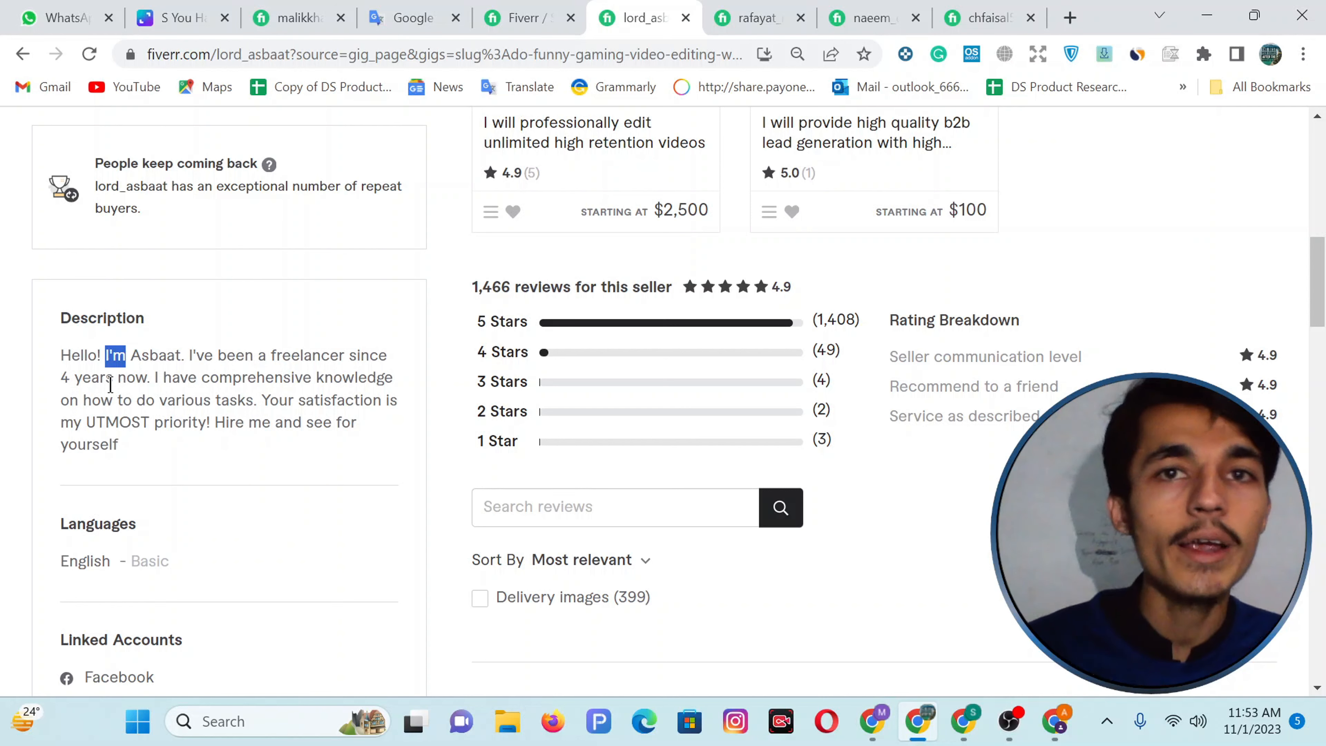
click(762, 16)
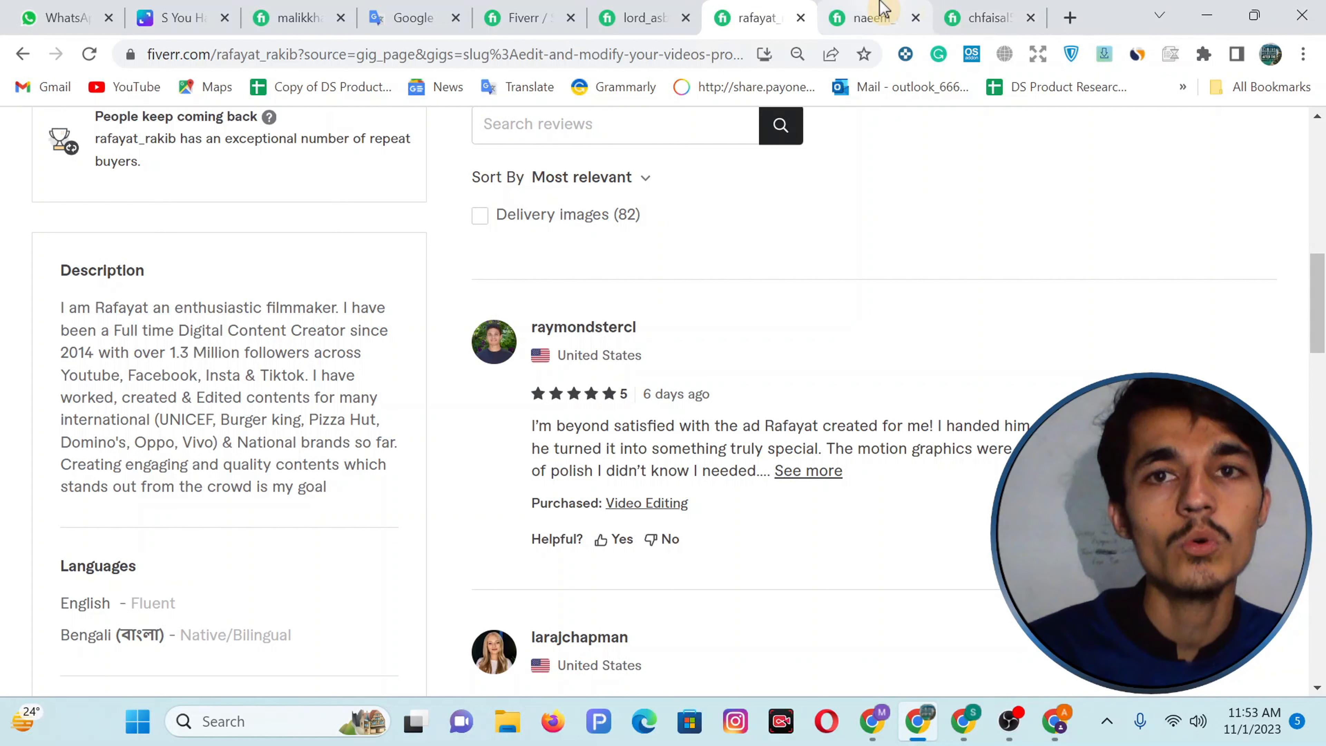
click(866, 18)
click(373, 387)
drag(326, 440, 53, 222)
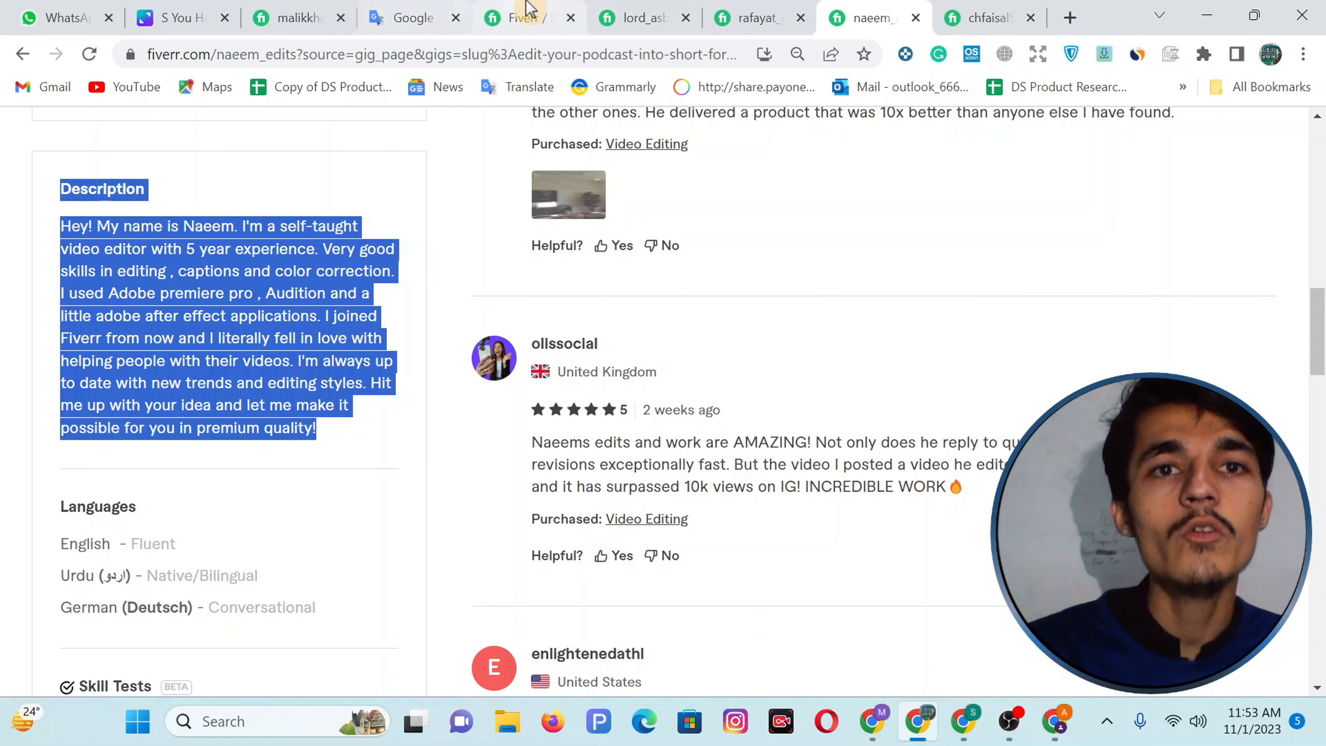
click(525, 17)
scroll(490, 368, down, 6)
Step: Select the whole English service description in the Google Translate tab
scroll(490, 367, down, 20)
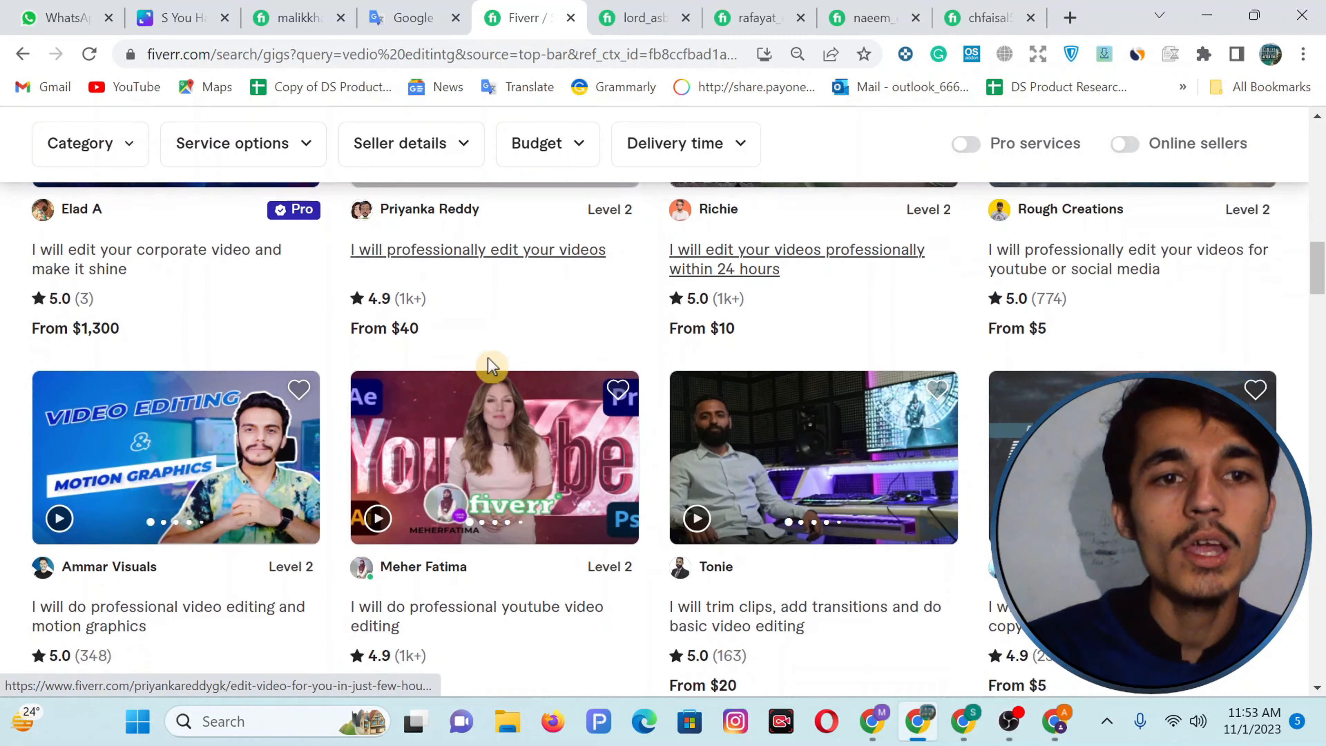
scroll(490, 367, up, 20)
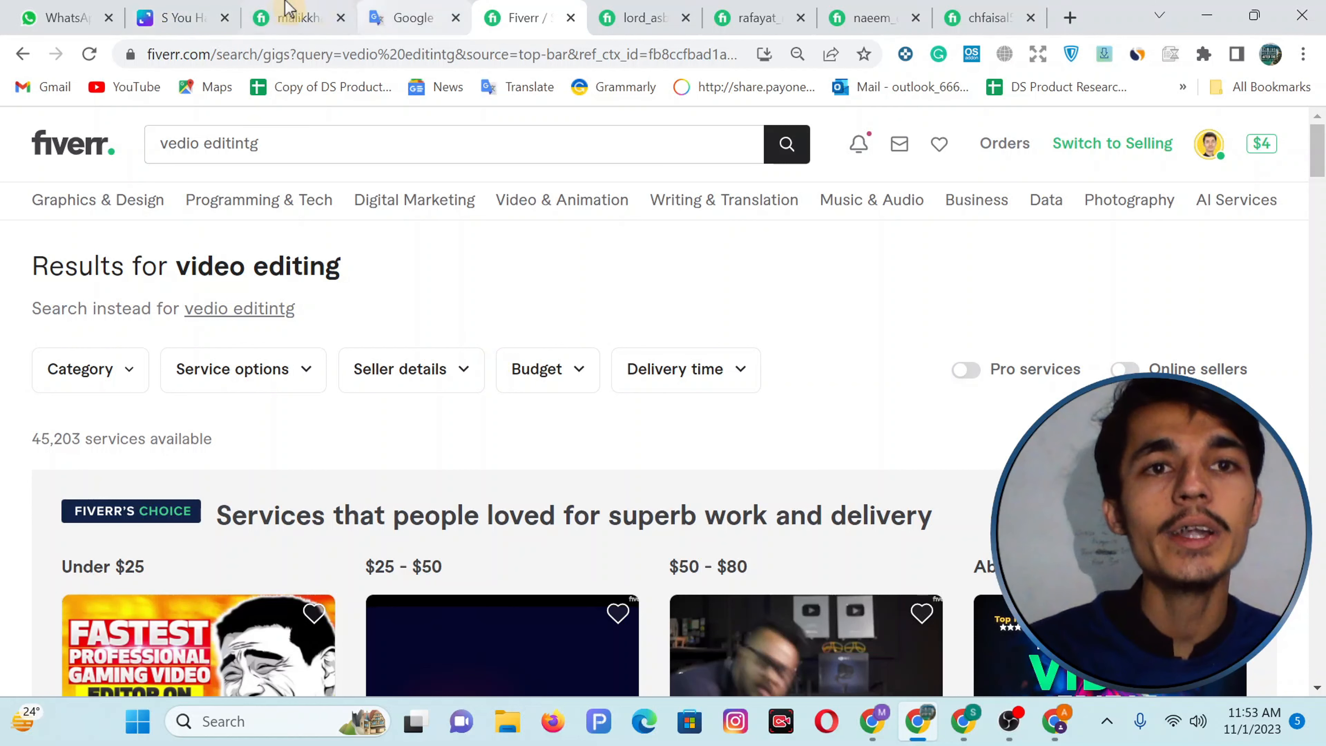
click(412, 18)
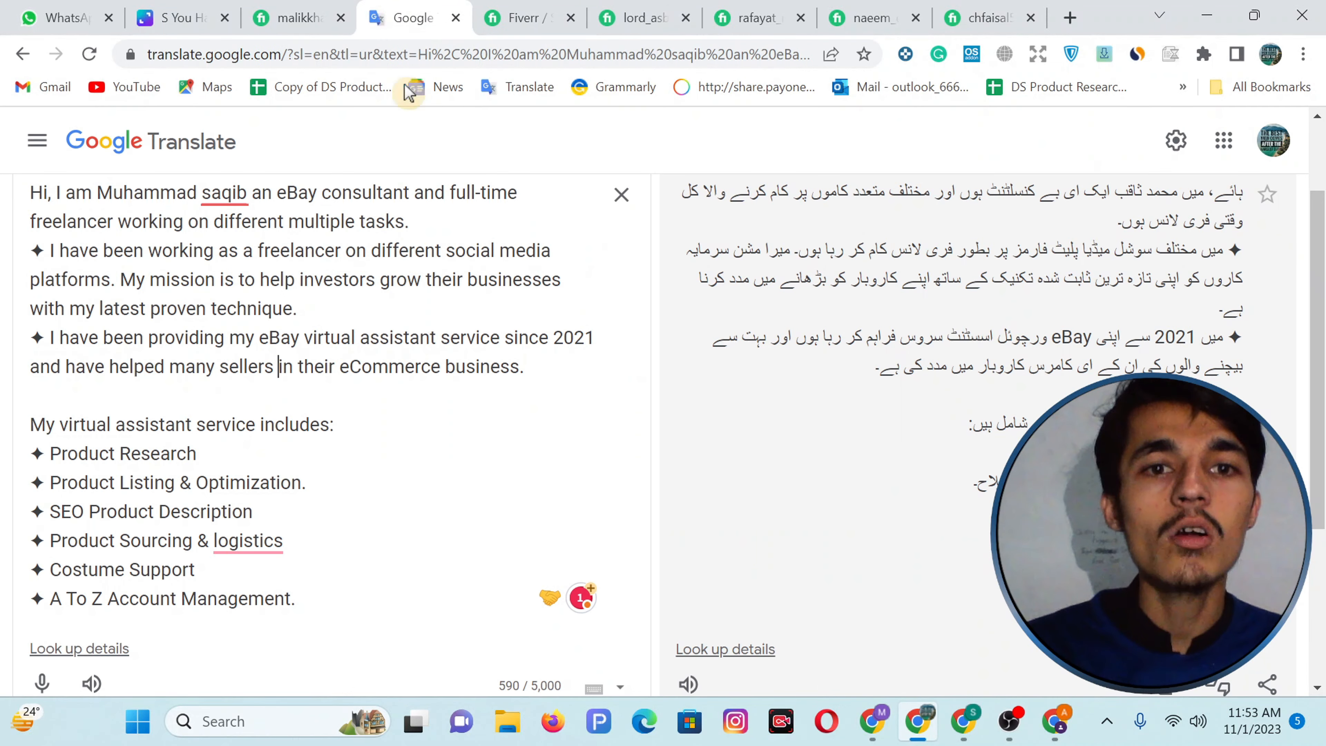
key(ctrl+a)
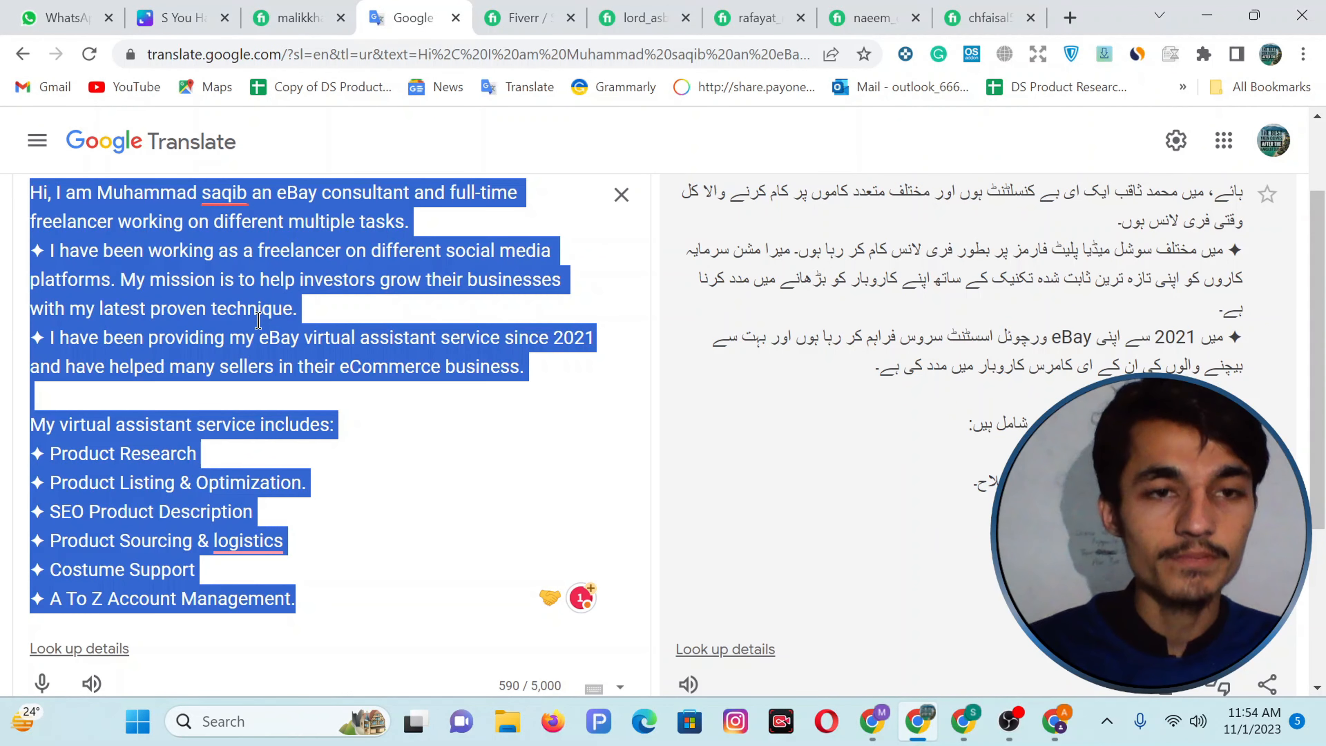
Step: Paste the copied eBay virtual-assistant text into Personal Info's Description, filling 590 of 600 characters
click(1056, 724)
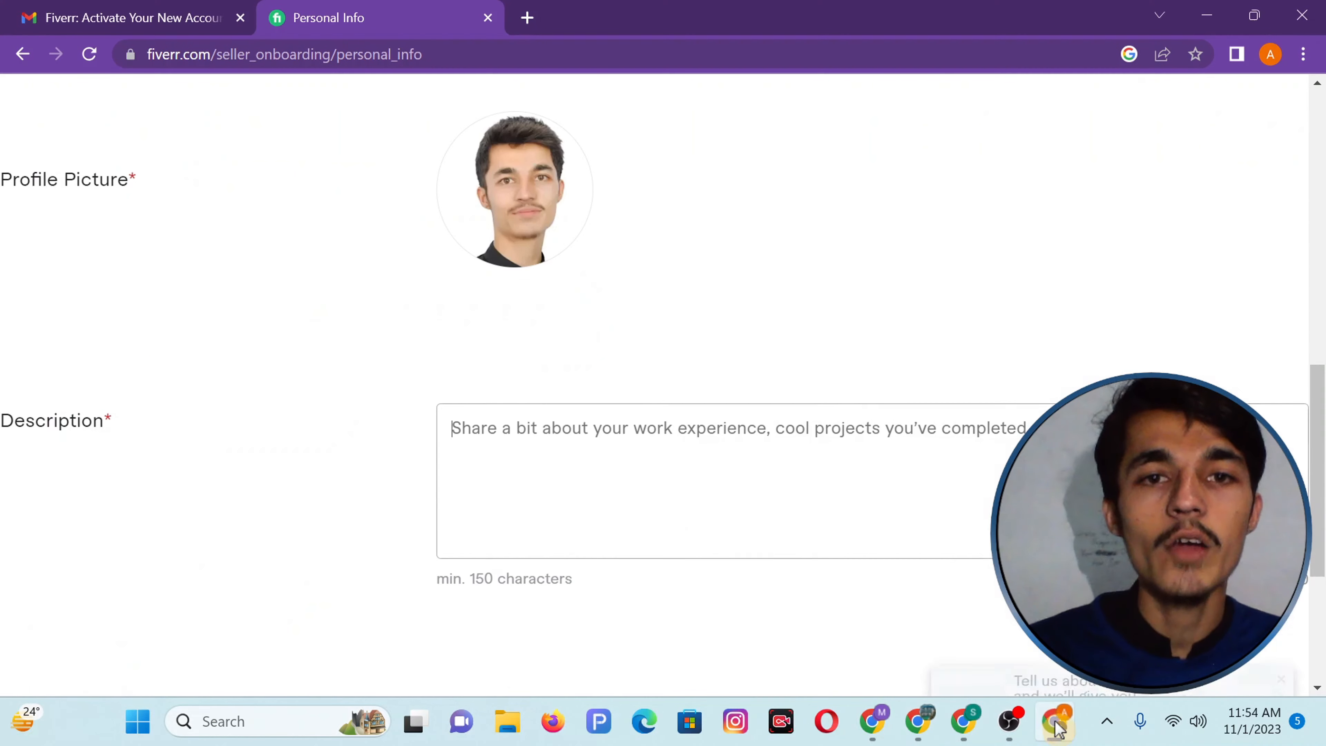
key(ctrl+v)
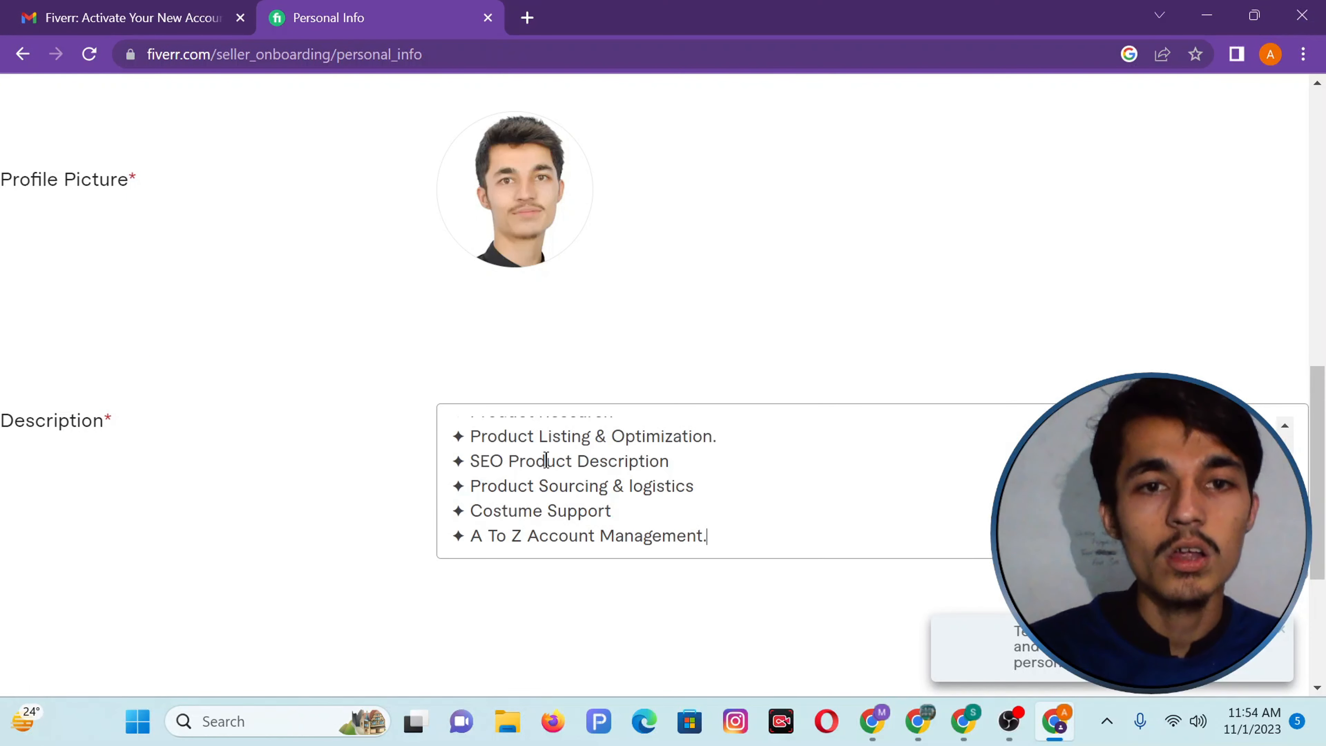
scroll(769, 495, up, 10)
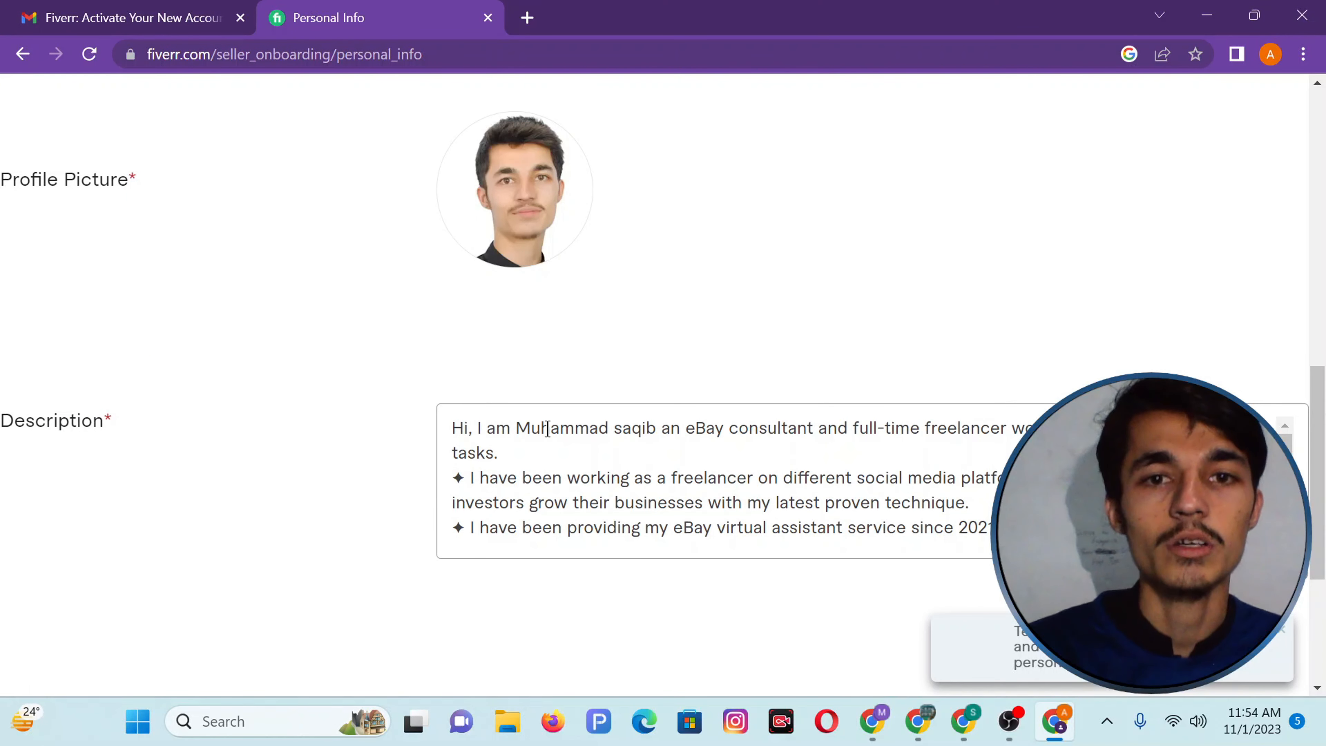
scroll(548, 430, down, 10)
scroll(629, 505, up, 10)
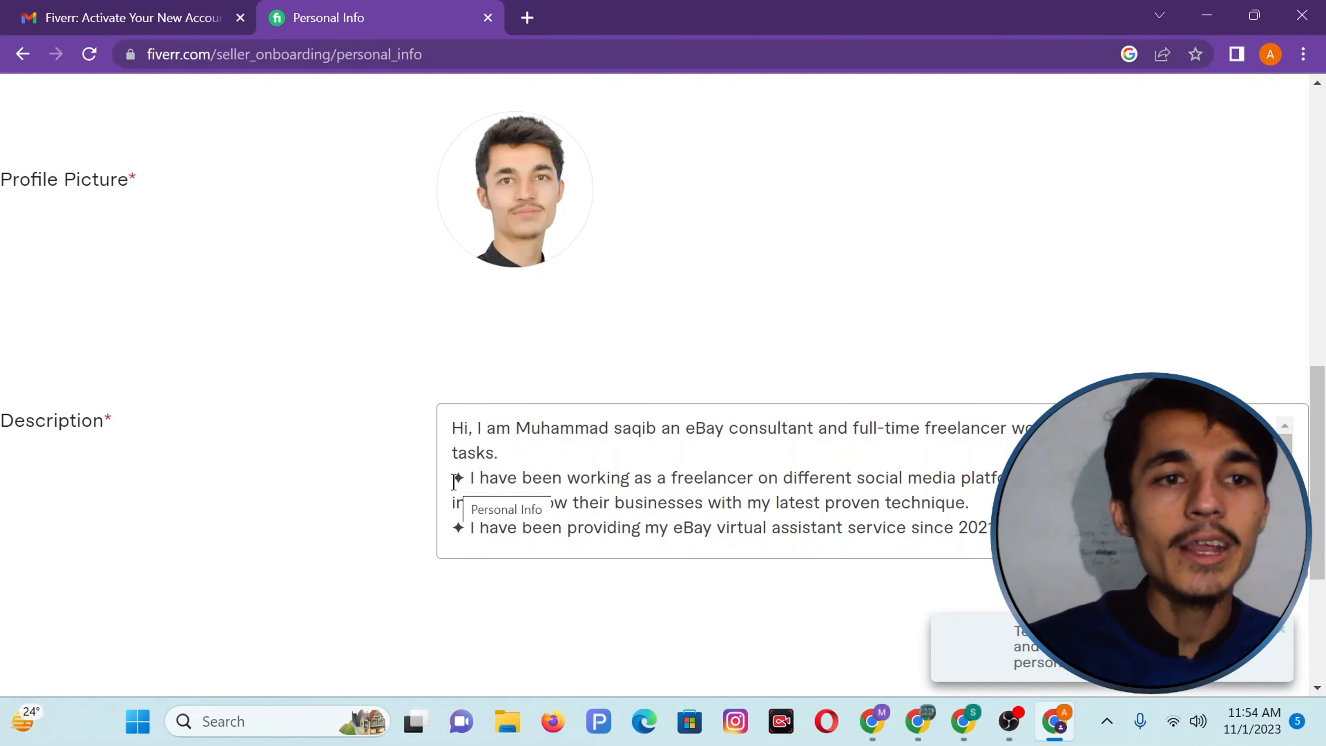
scroll(222, 566, down, 5)
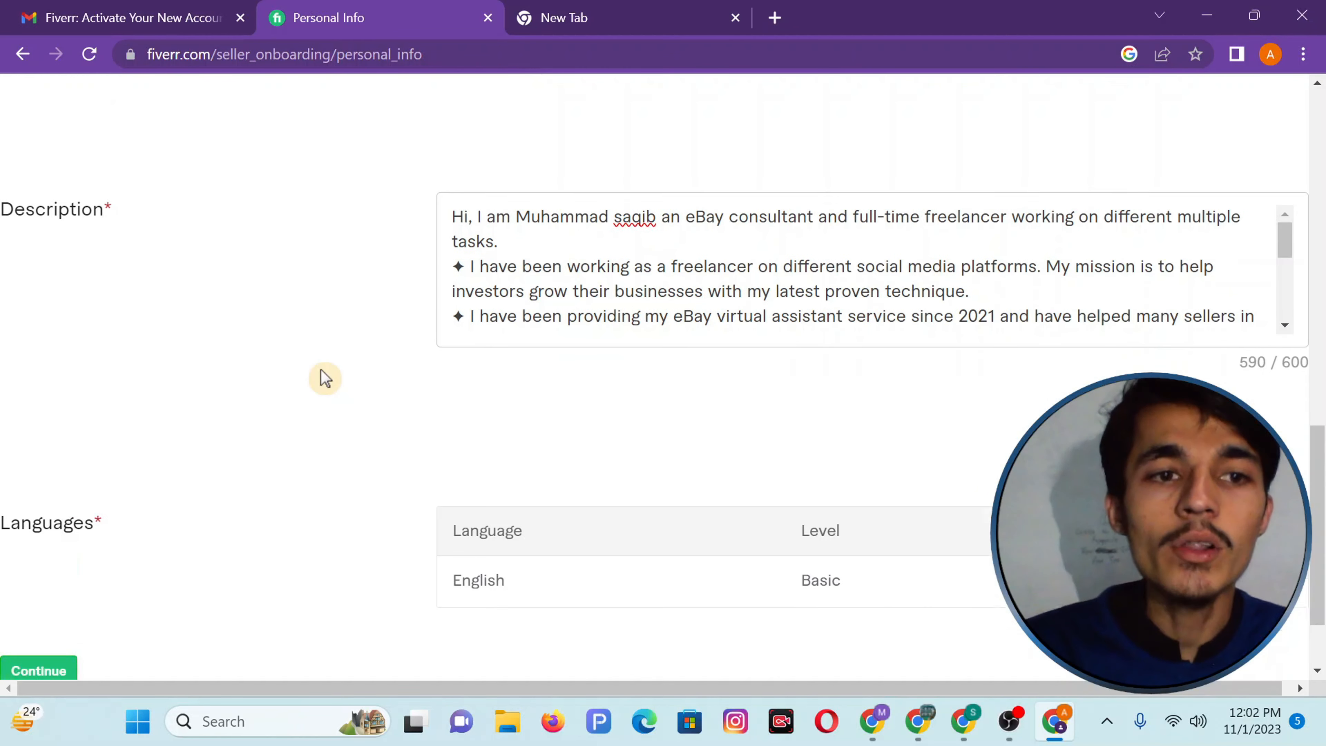
scroll(325, 376, down, 2)
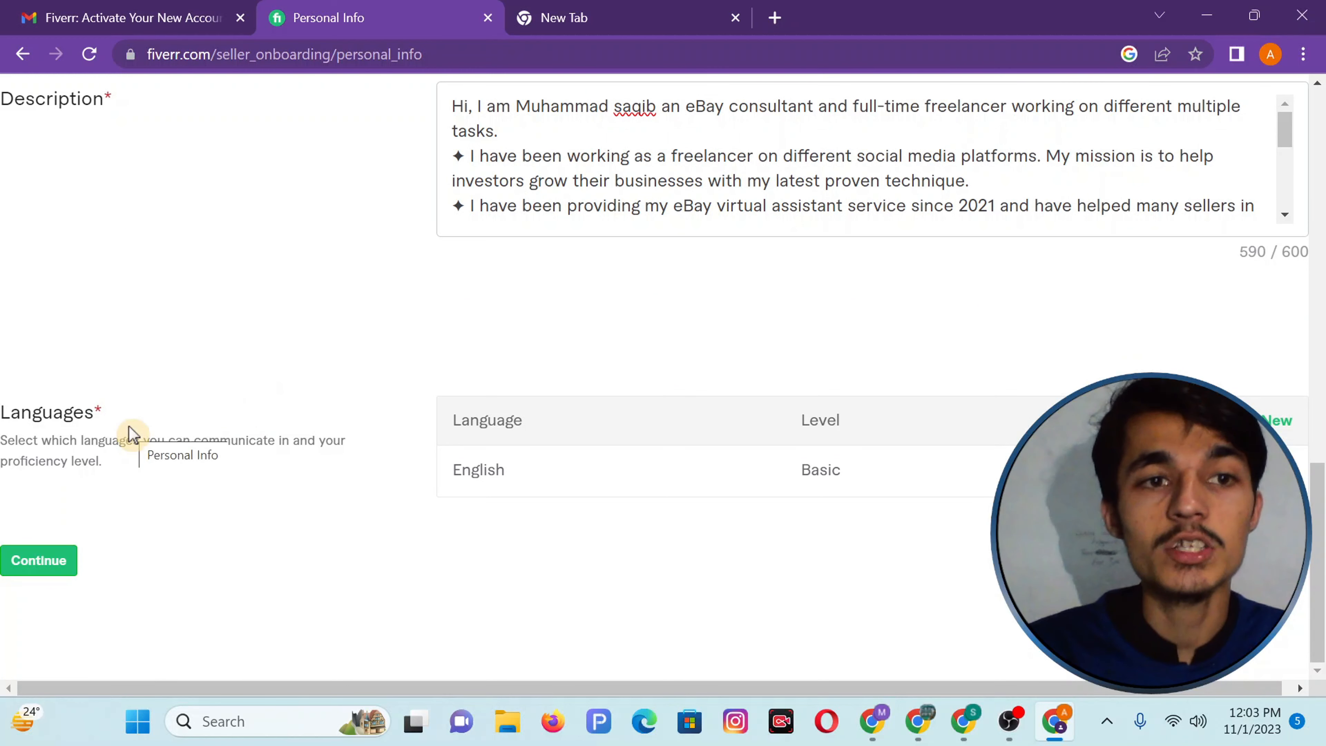
double_click(107, 412)
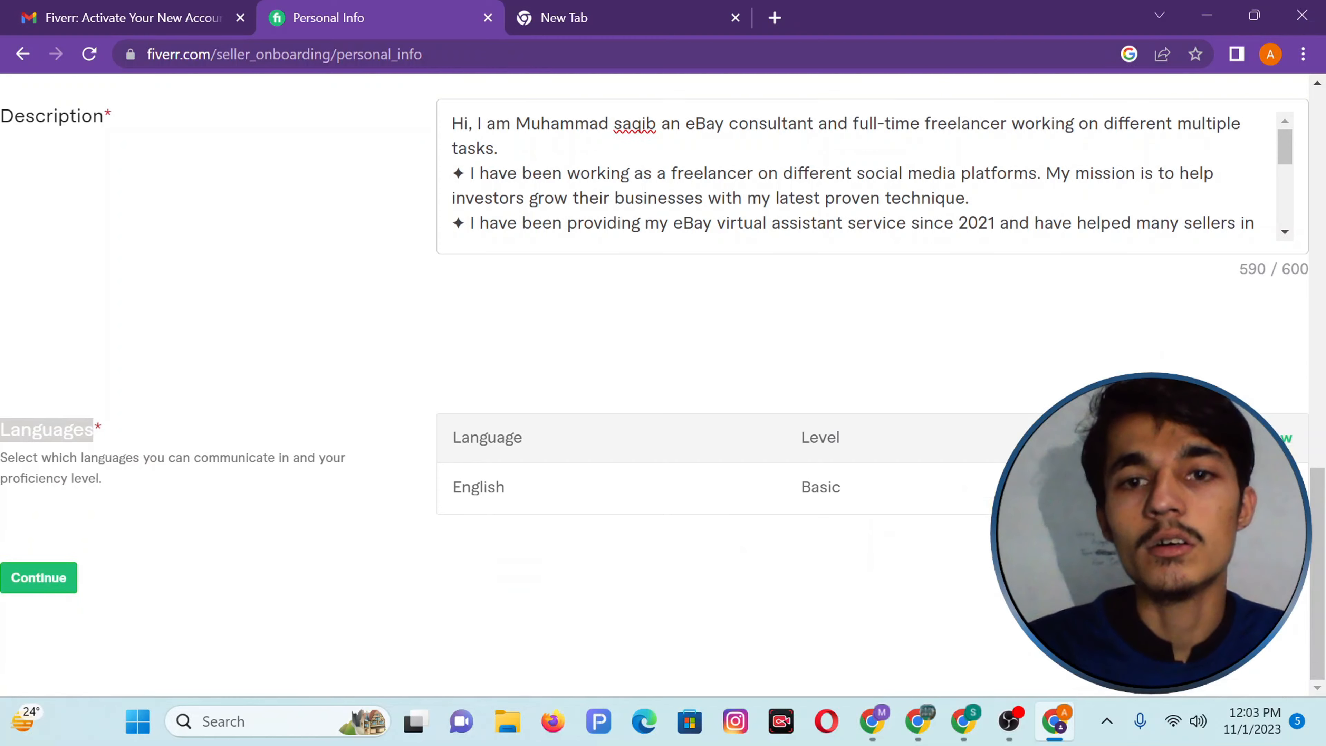
Step: Add Urdu at Native/Bilingual level under Languages and continue to Professional Info
click(1276, 421)
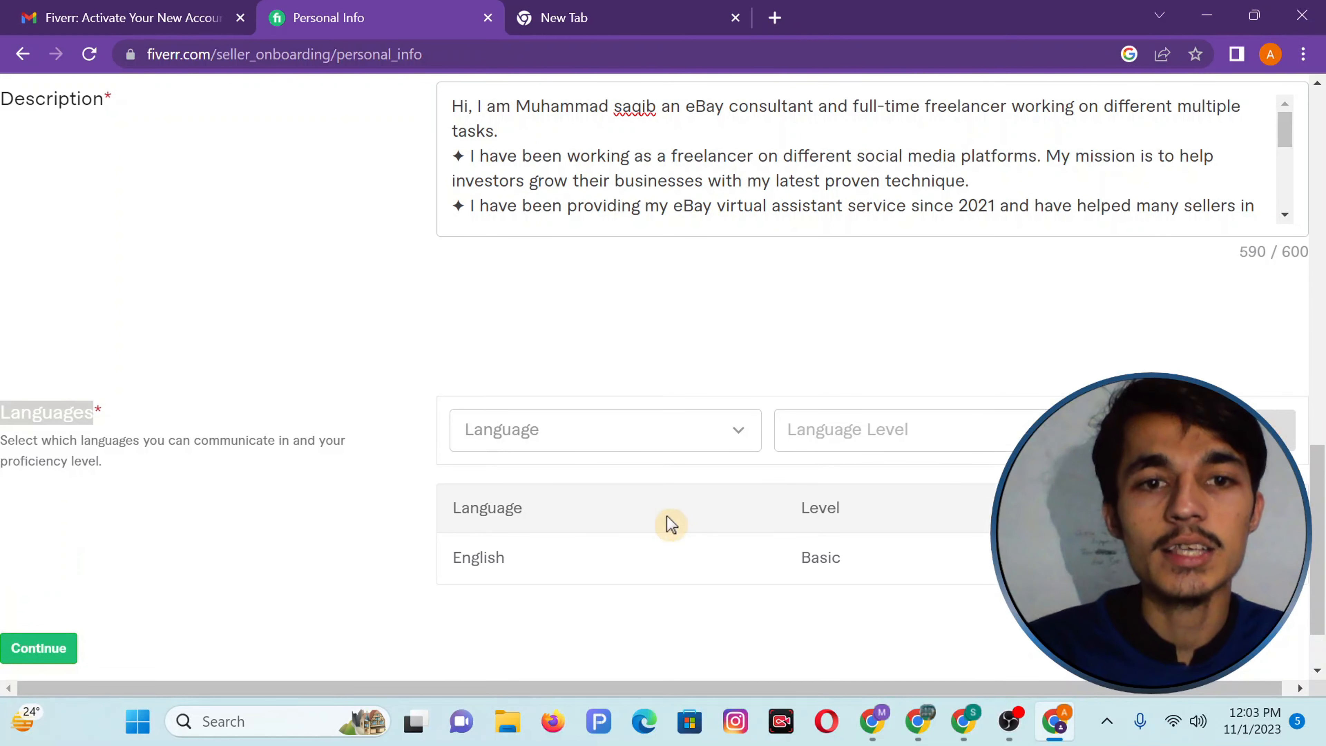
click(599, 431)
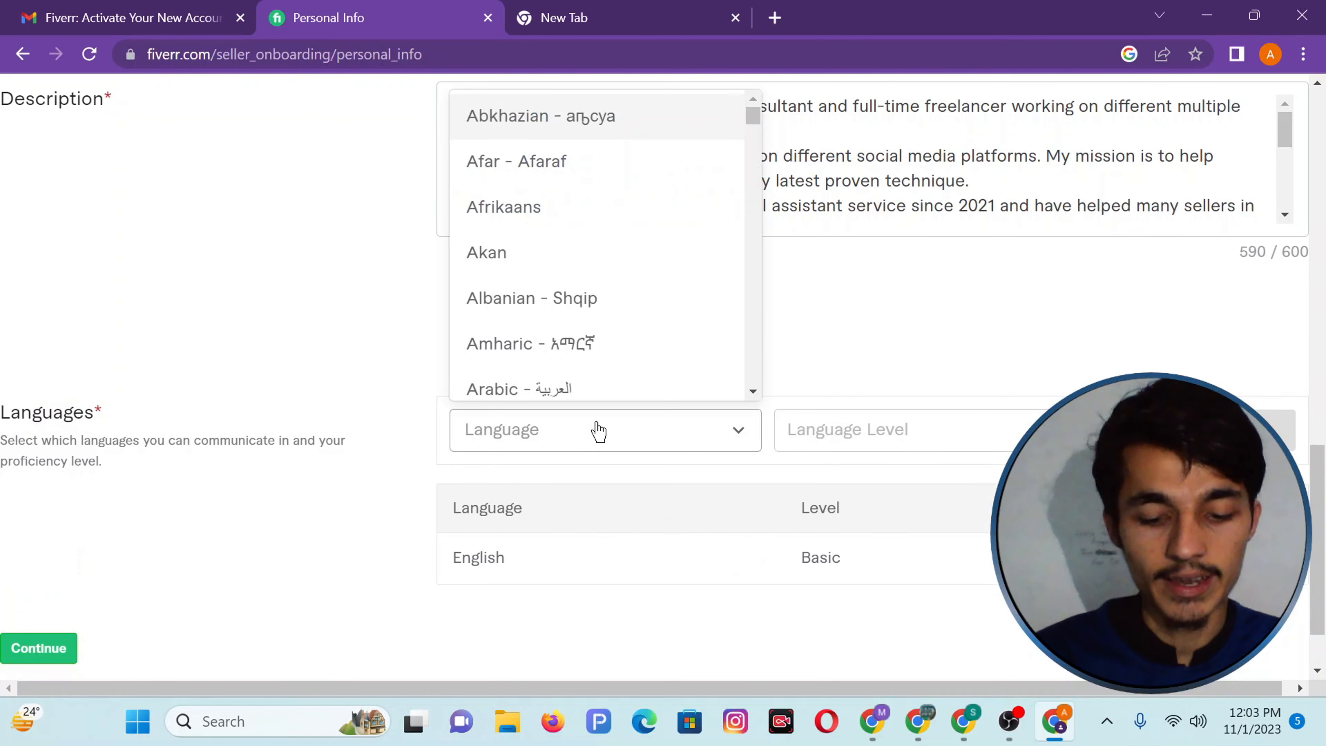
text(urdu)
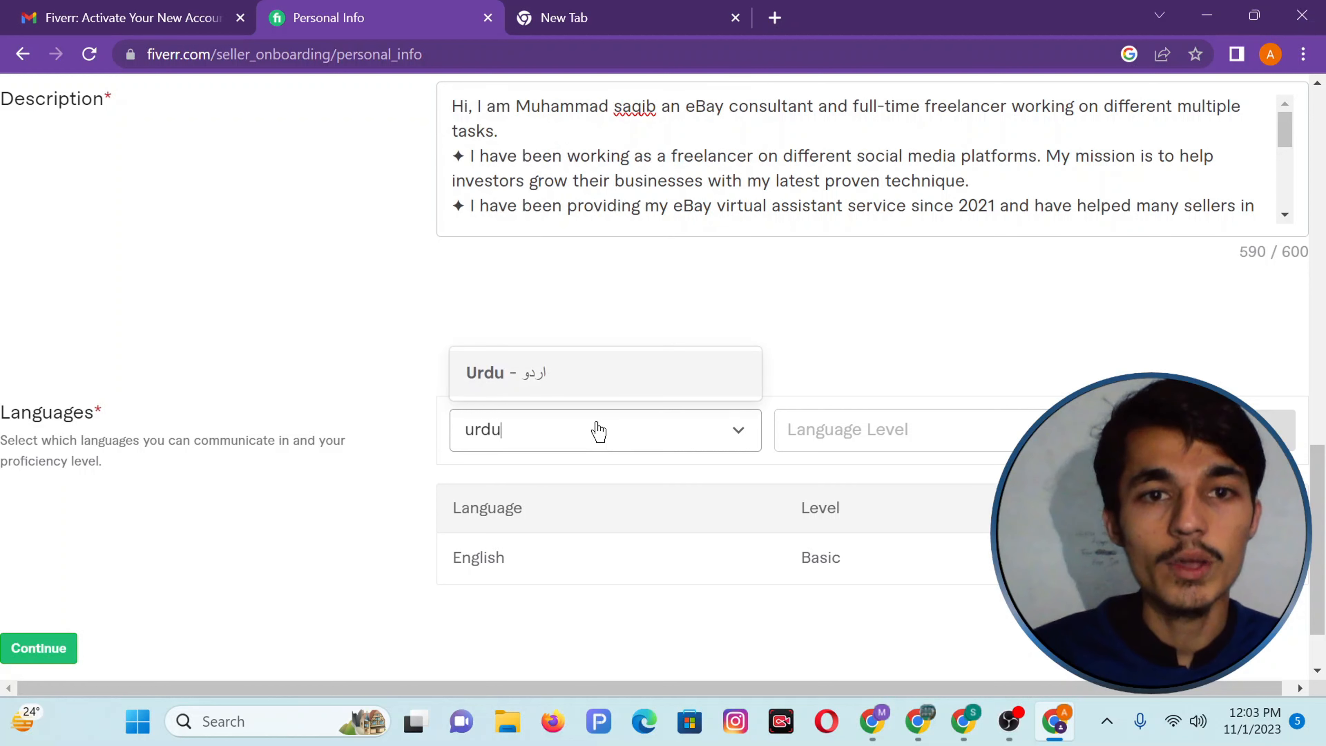
click(559, 378)
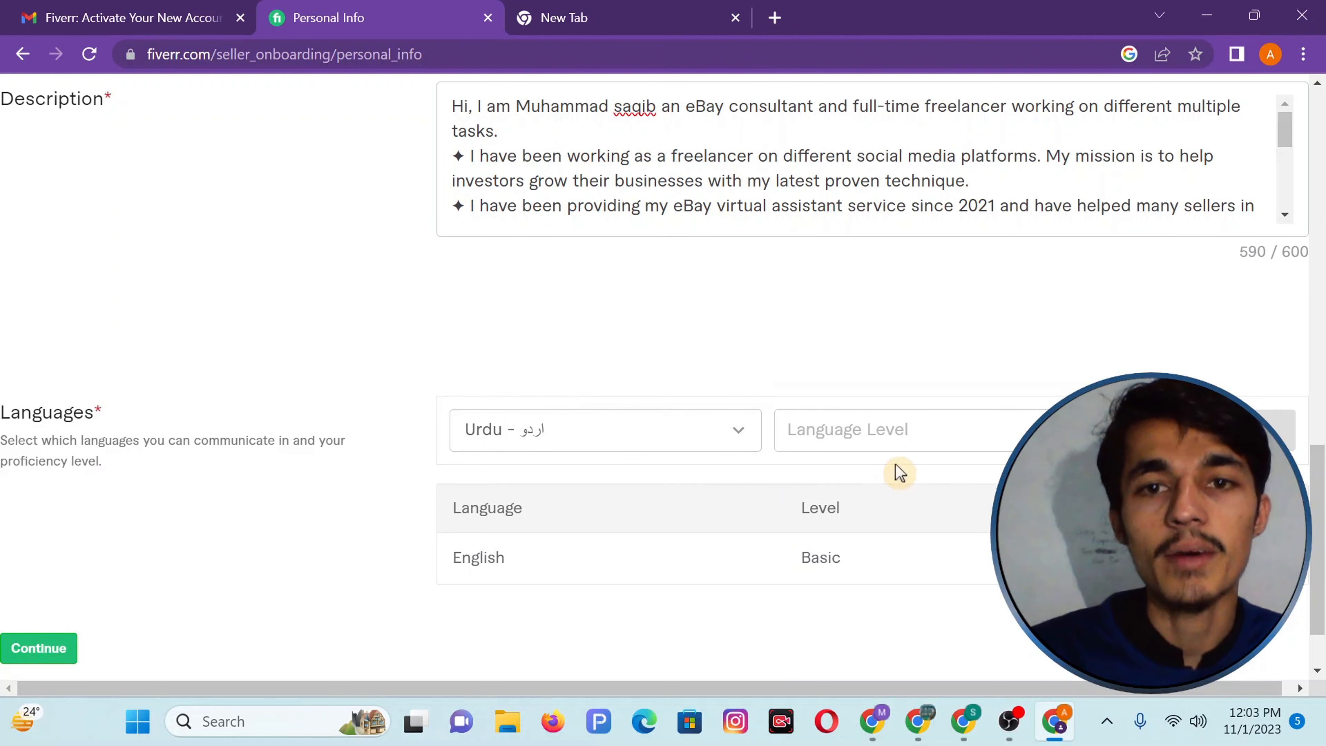
click(883, 429)
scroll(846, 470, down, 1)
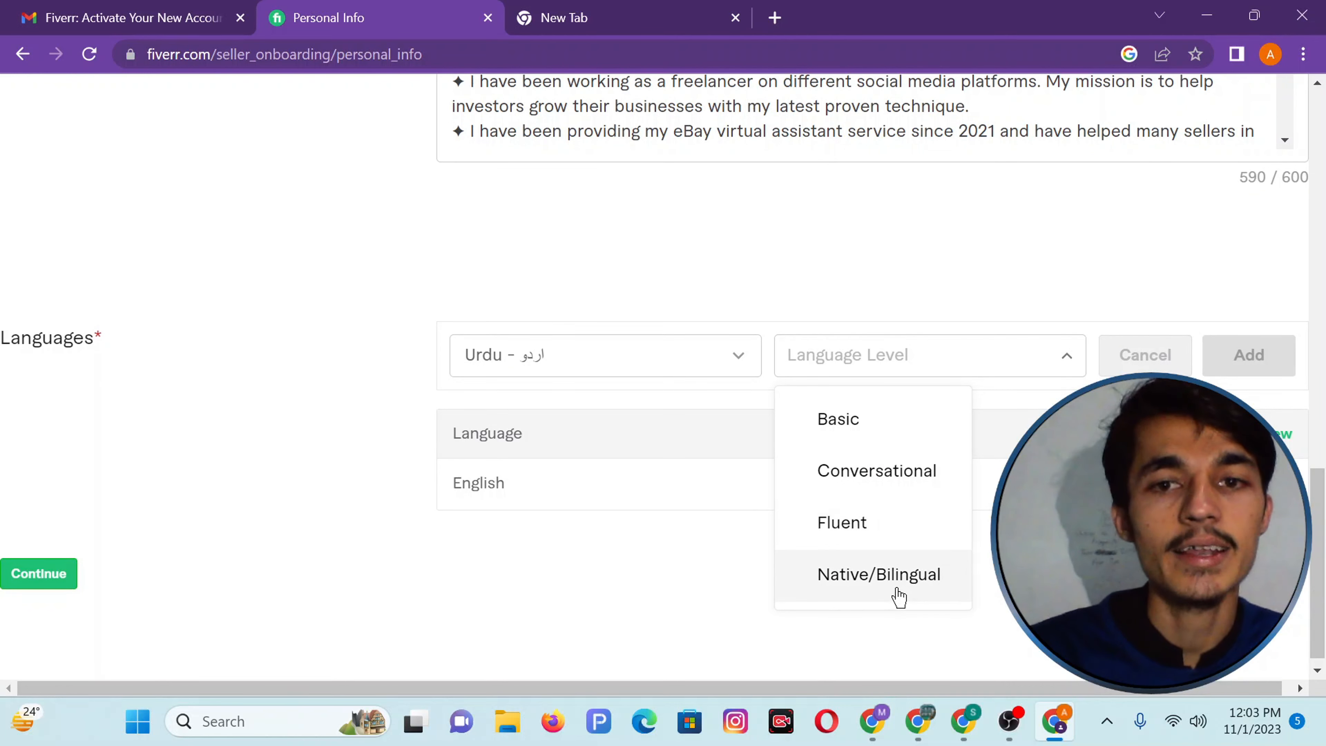
click(865, 565)
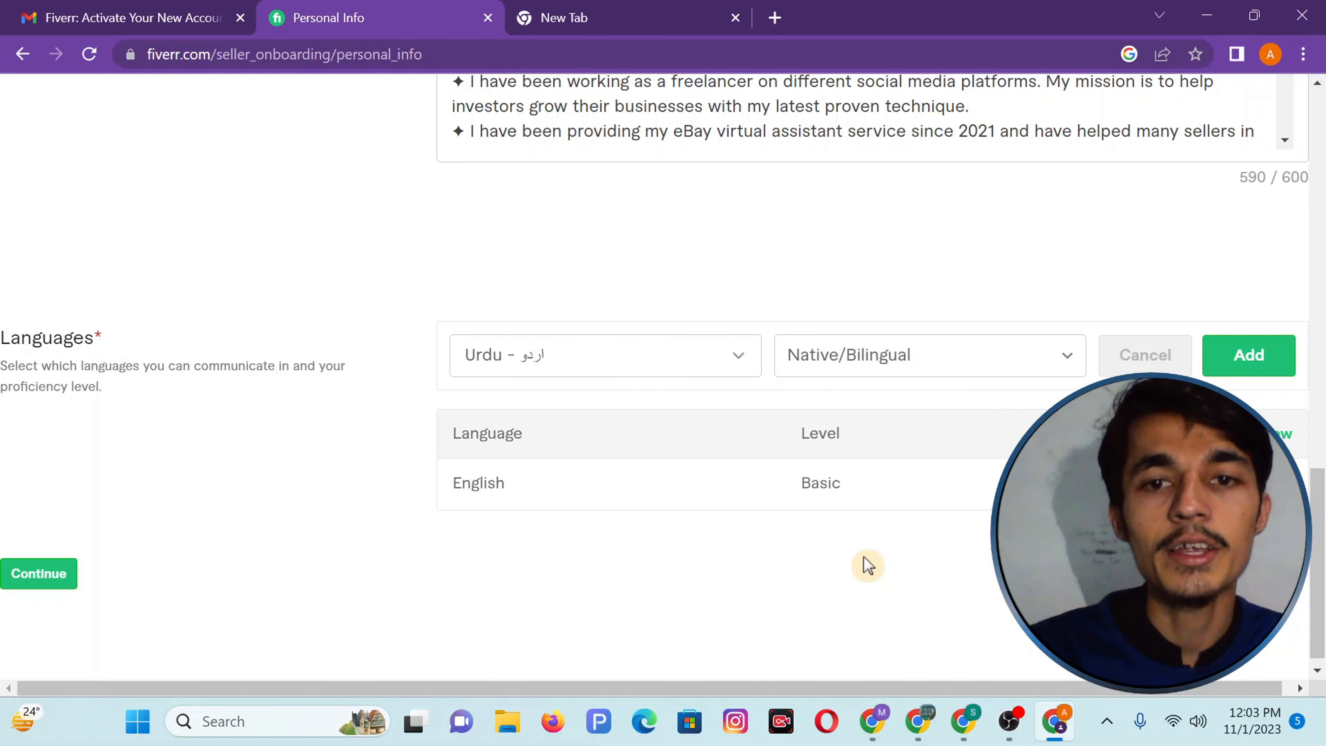
click(1247, 358)
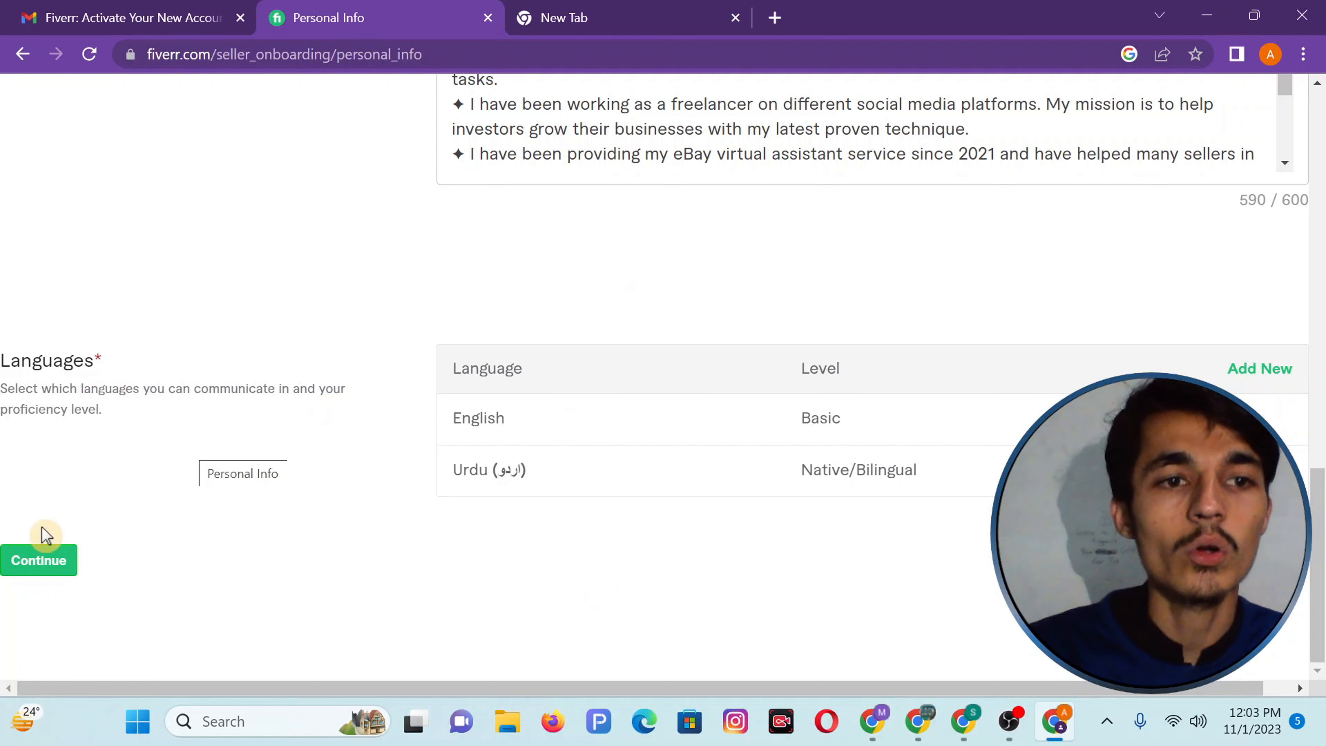
click(32, 563)
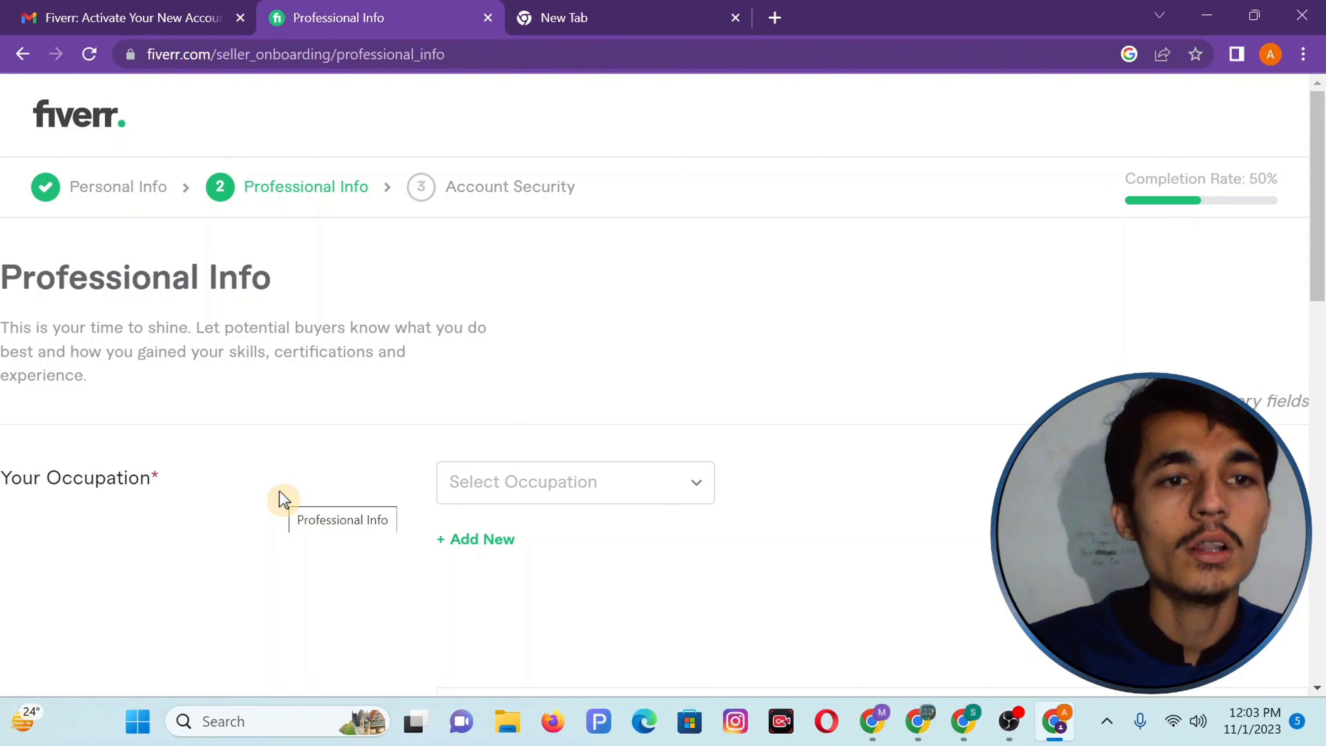
Step: Choose Business as the occupation
scroll(282, 501, down, 3)
drag(159, 300, 39, 284)
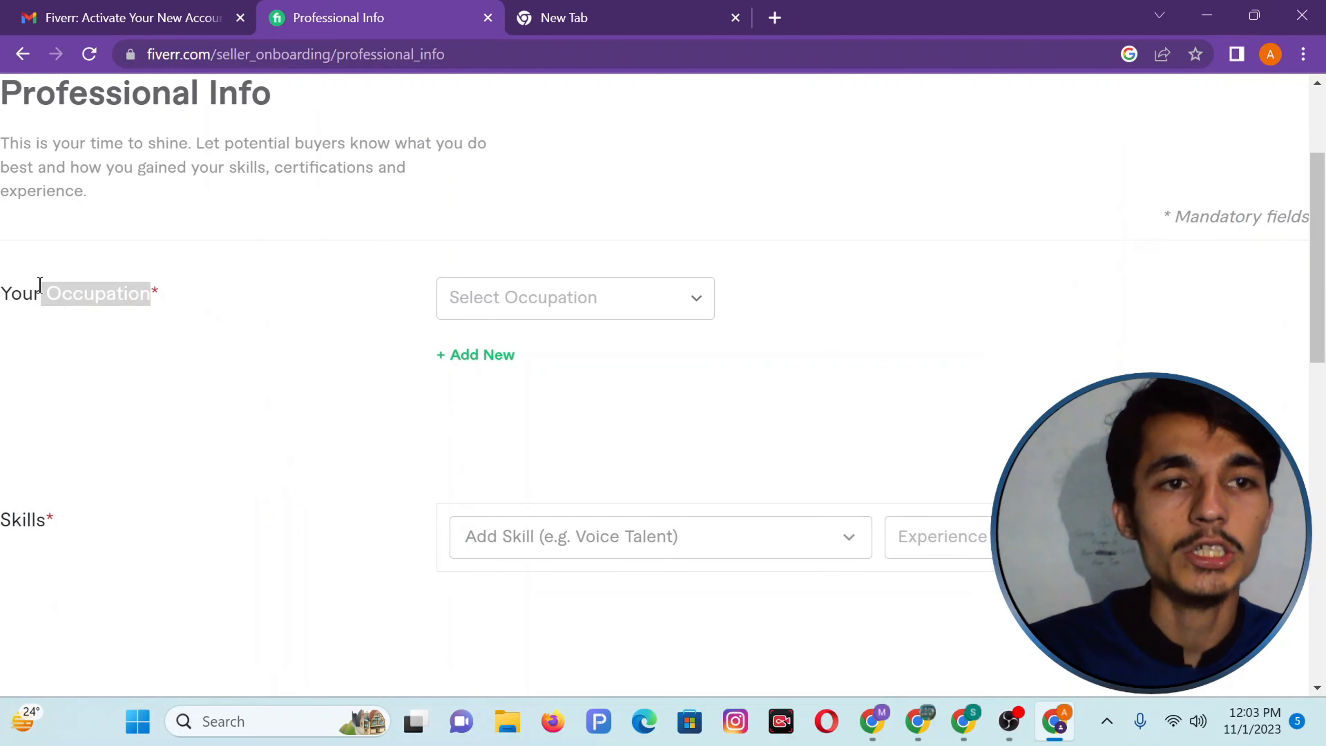
click(572, 306)
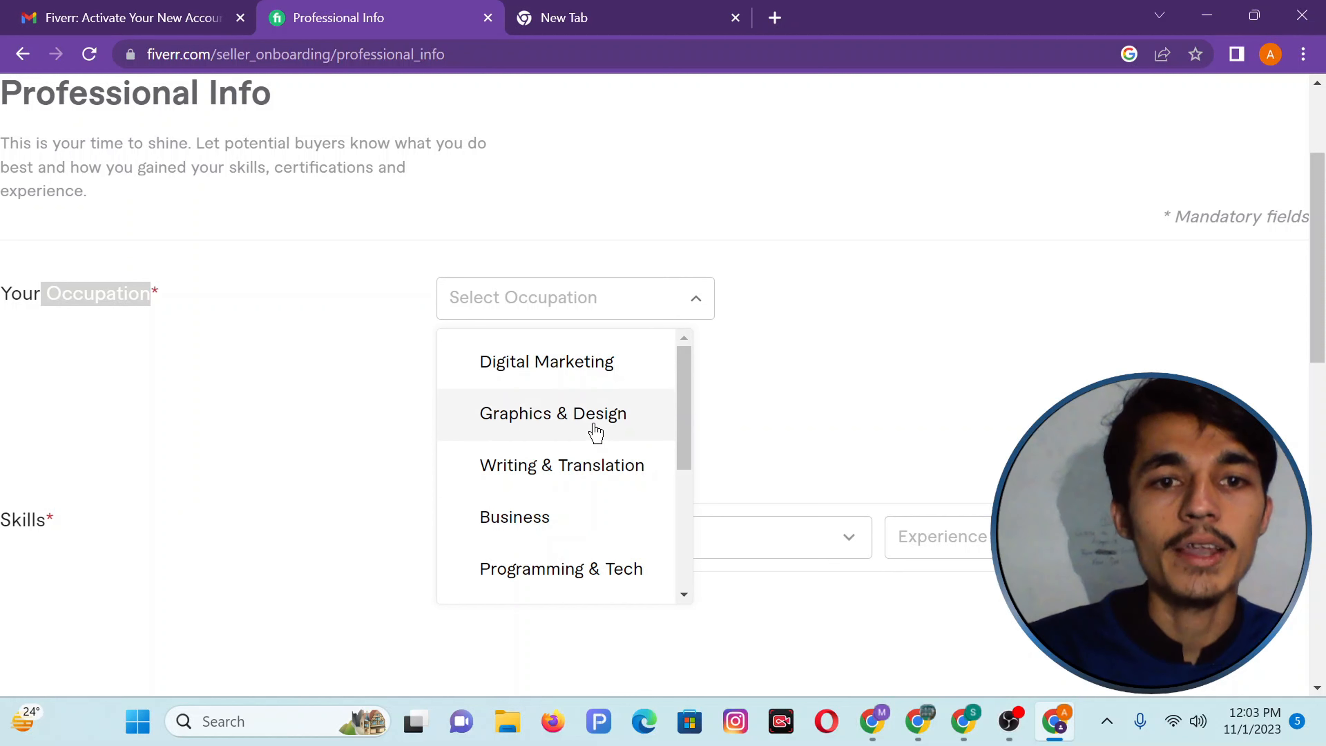
scroll(592, 433, down, 5)
scroll(594, 432, up, 5)
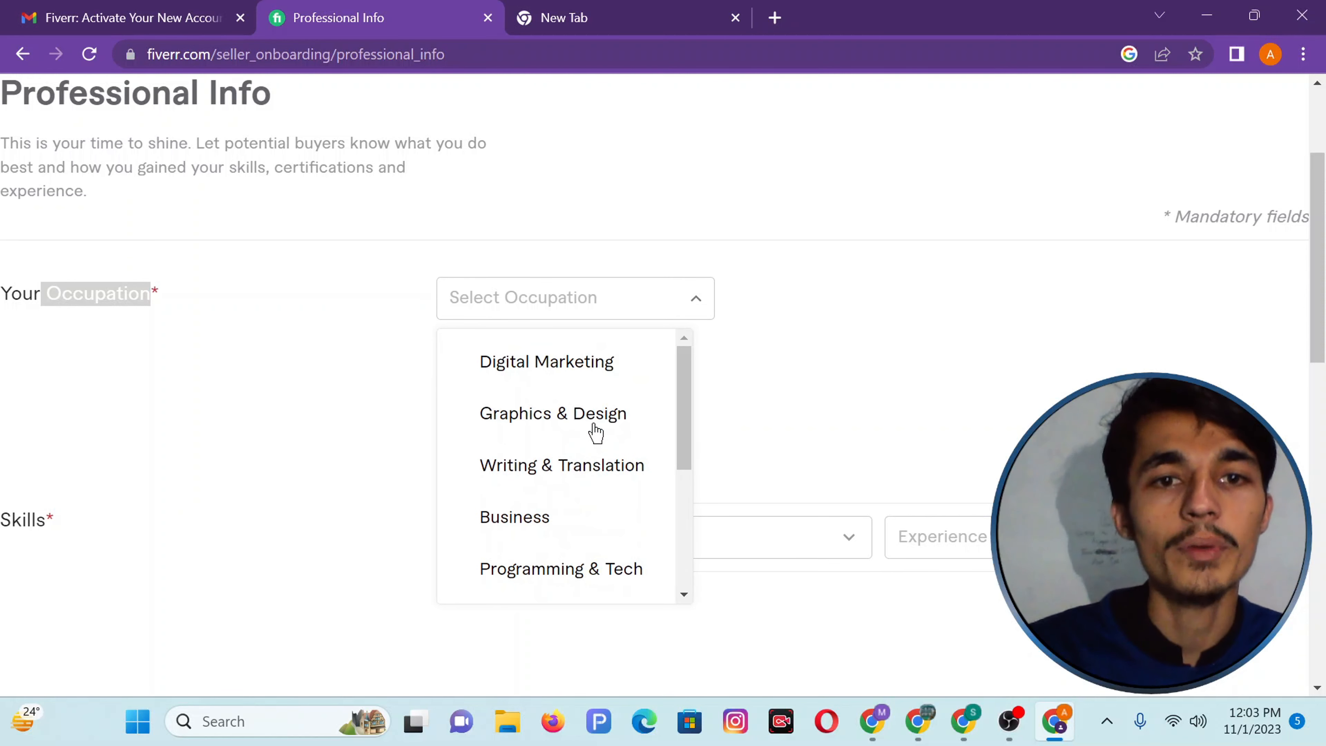
click(529, 514)
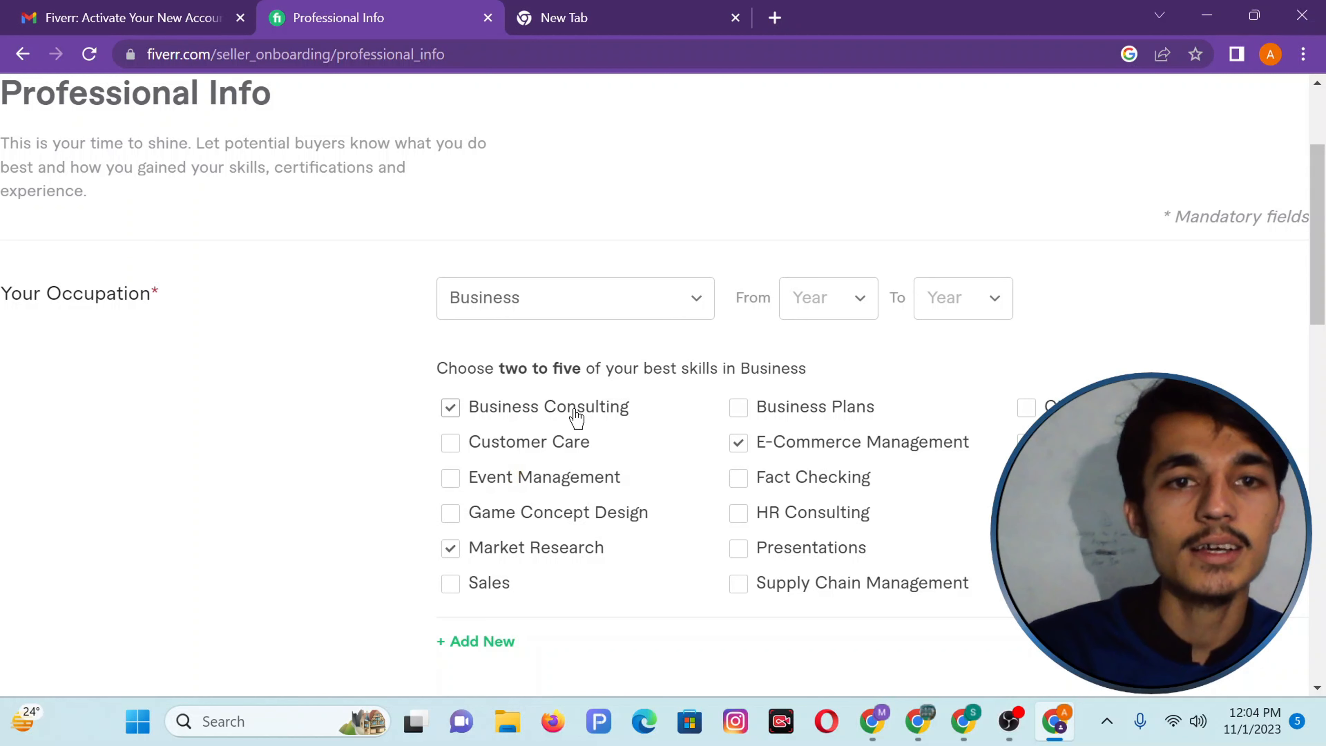
Step: Set the occupation period from 2019 to 2021
click(844, 309)
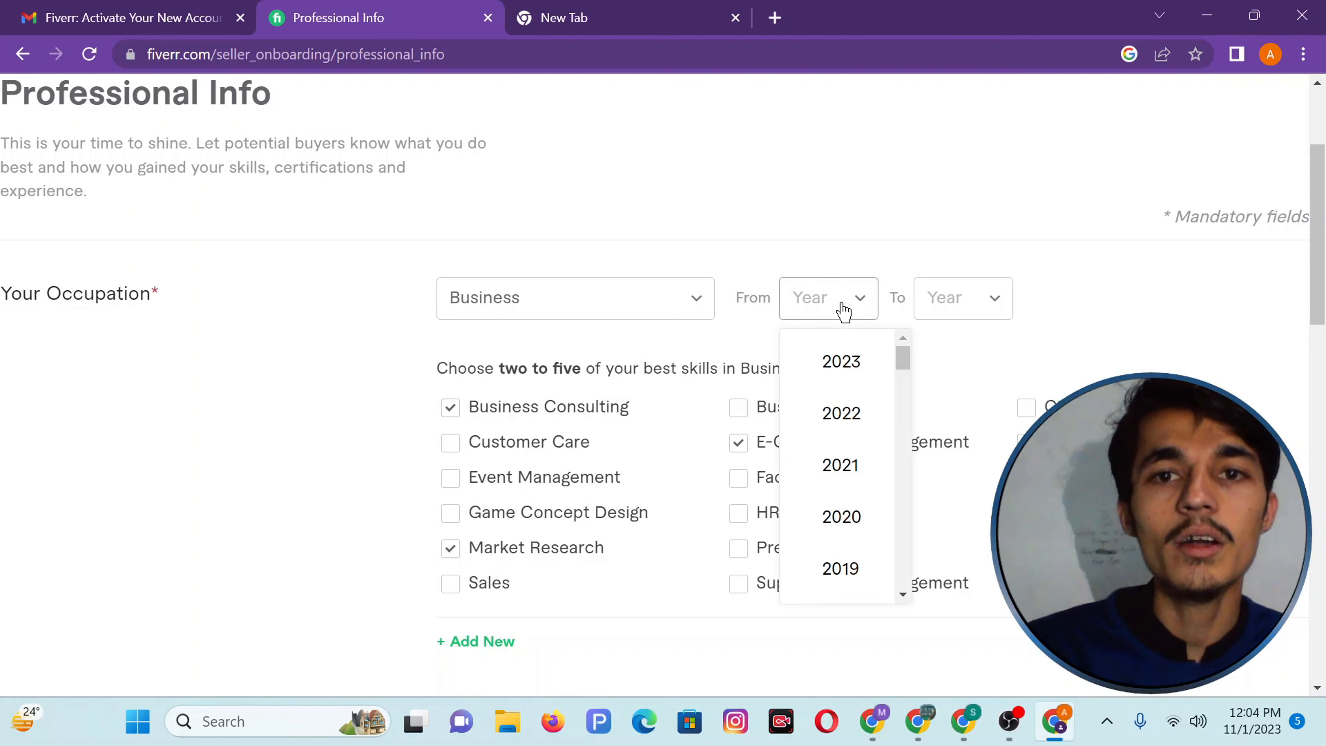
scroll(842, 360, up, 1)
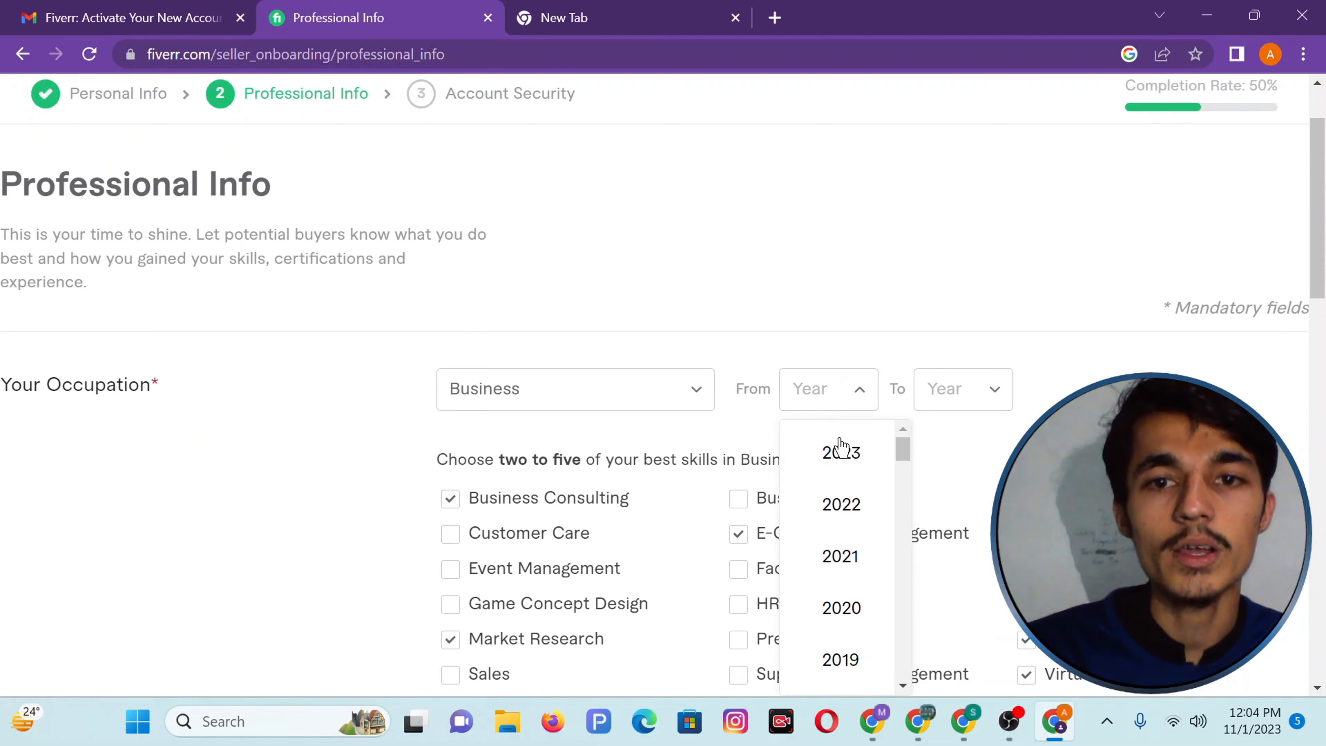
click(835, 660)
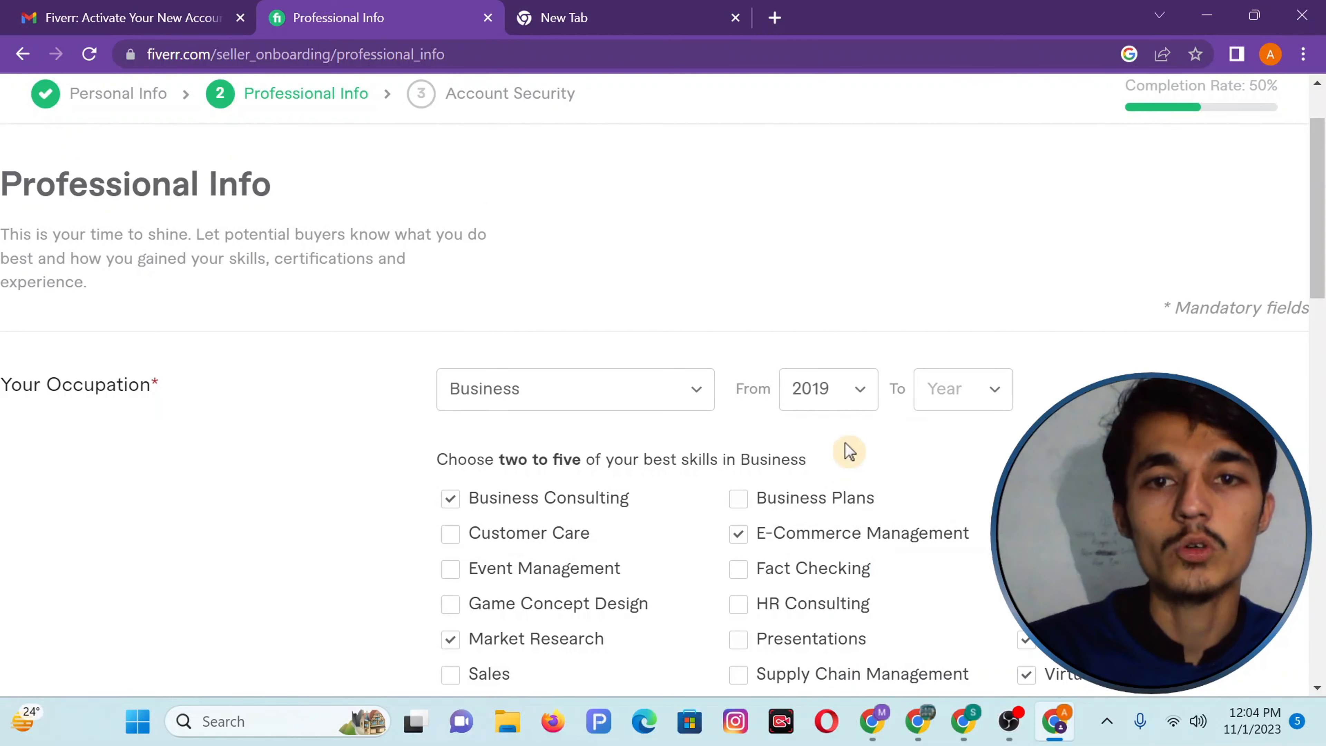
click(935, 405)
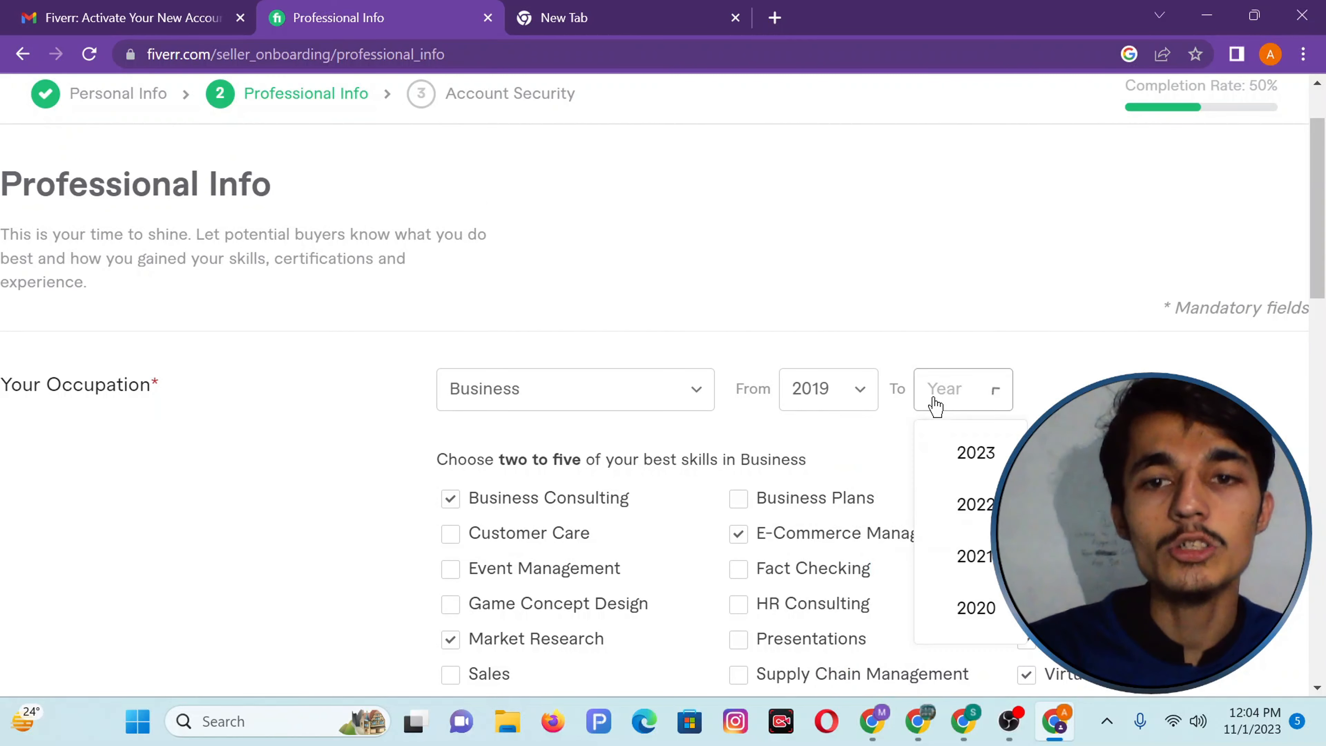
click(985, 558)
scroll(367, 423, down, 3)
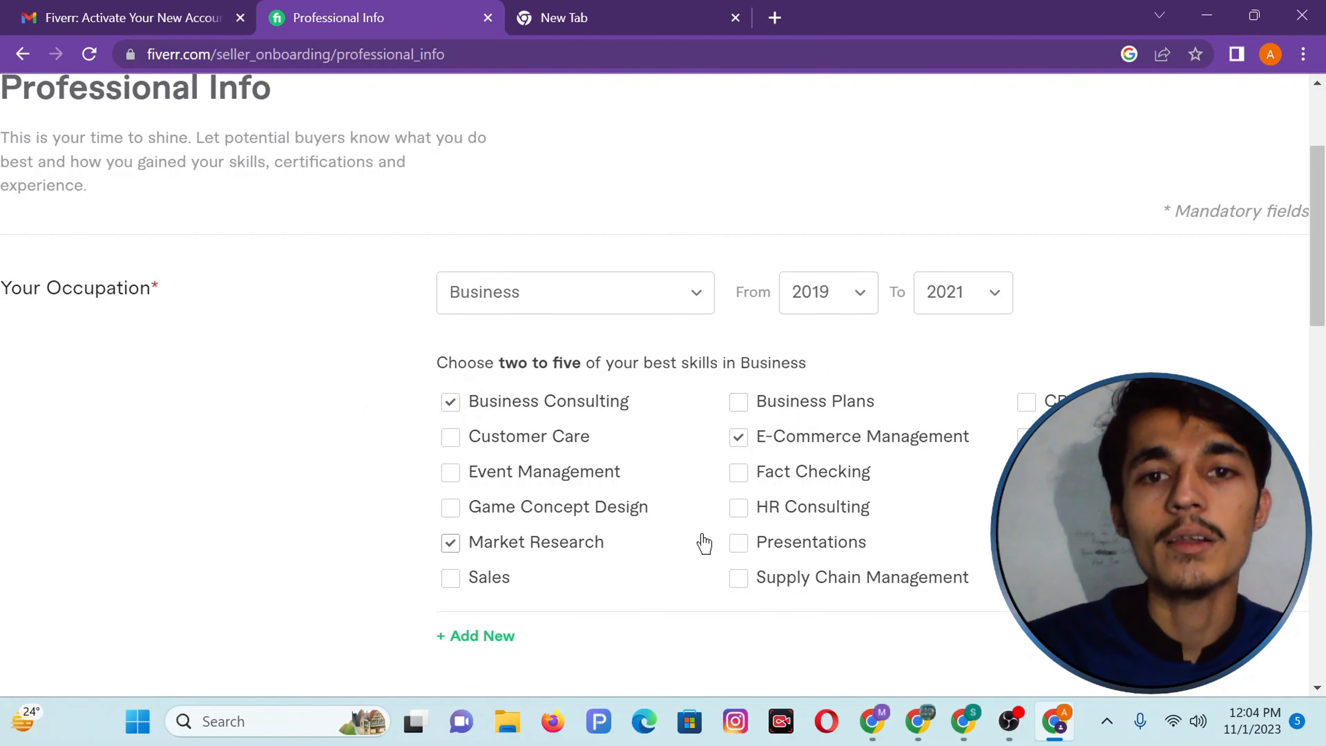
Step: Add the skill Product listing at Expert level
scroll(128, 464, down, 5)
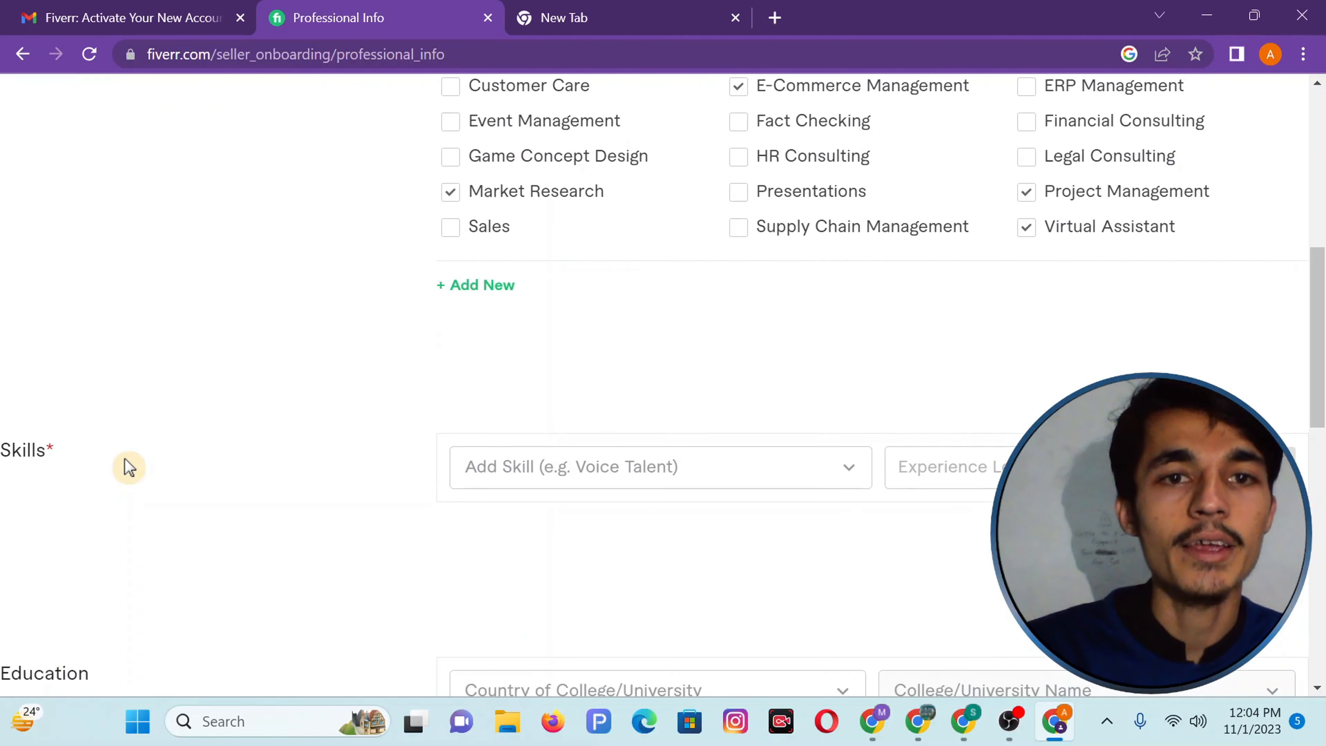
scroll(129, 467, up, 4)
scroll(129, 468, down, 5)
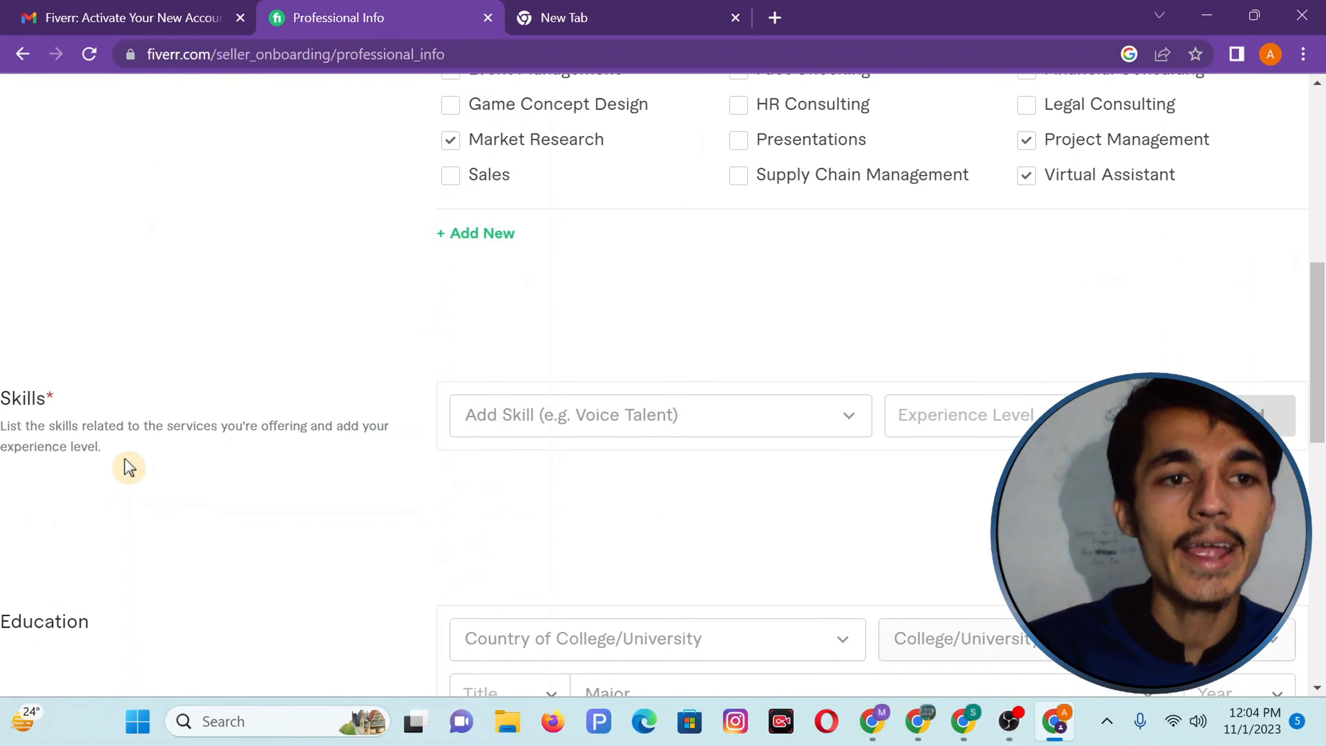
scroll(62, 355, down, 1)
double_click(31, 344)
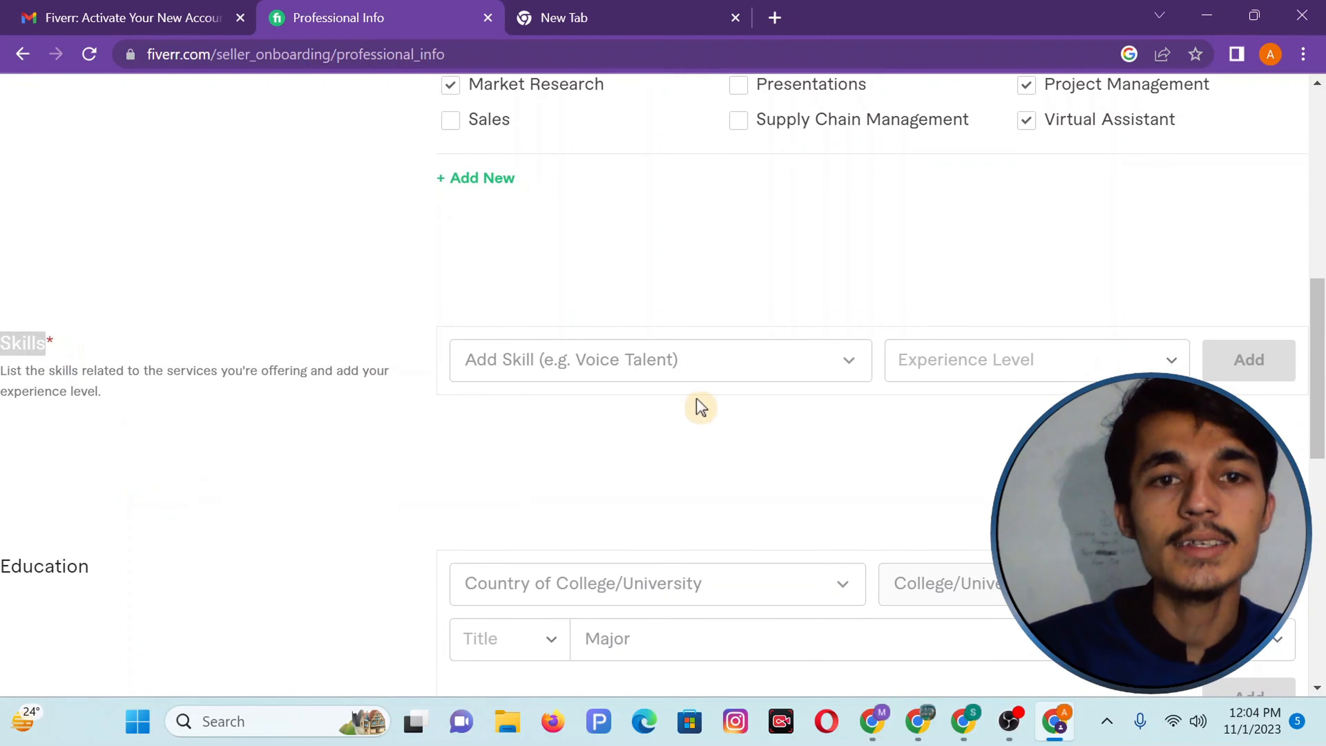
click(653, 376)
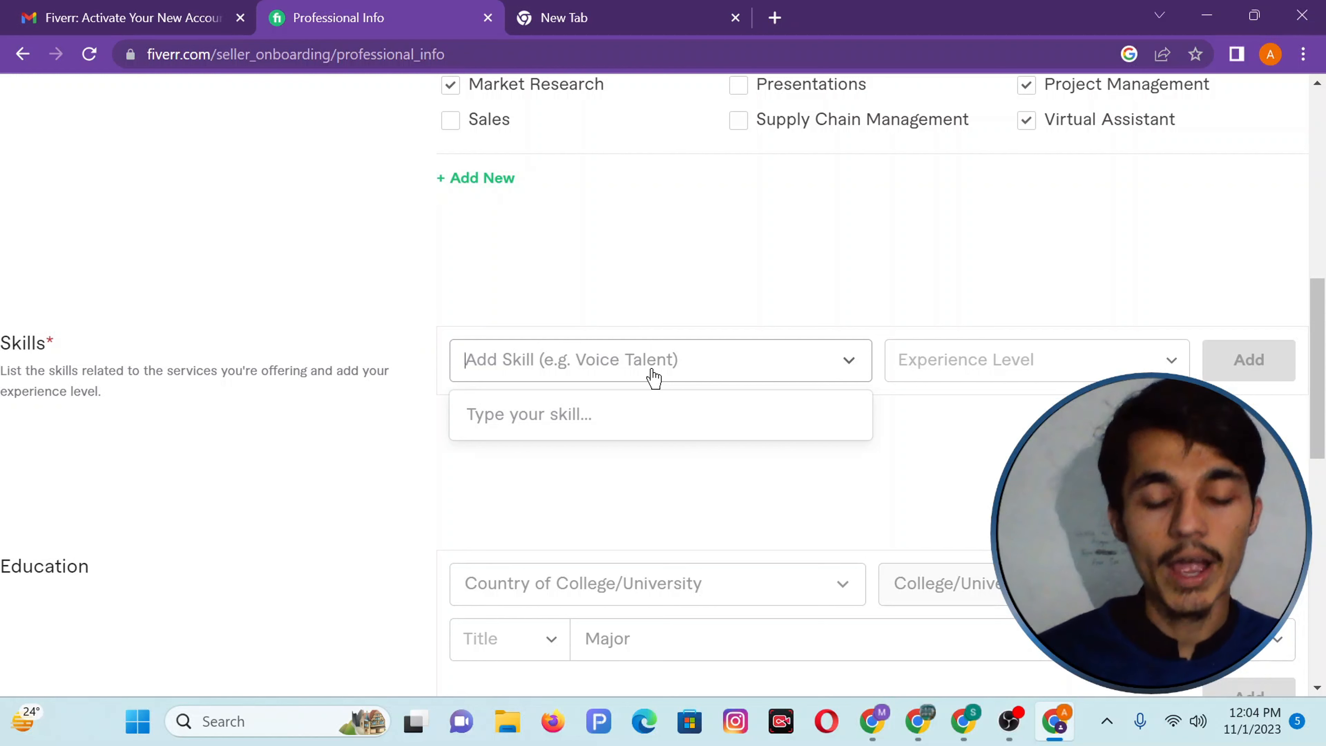
text(product)
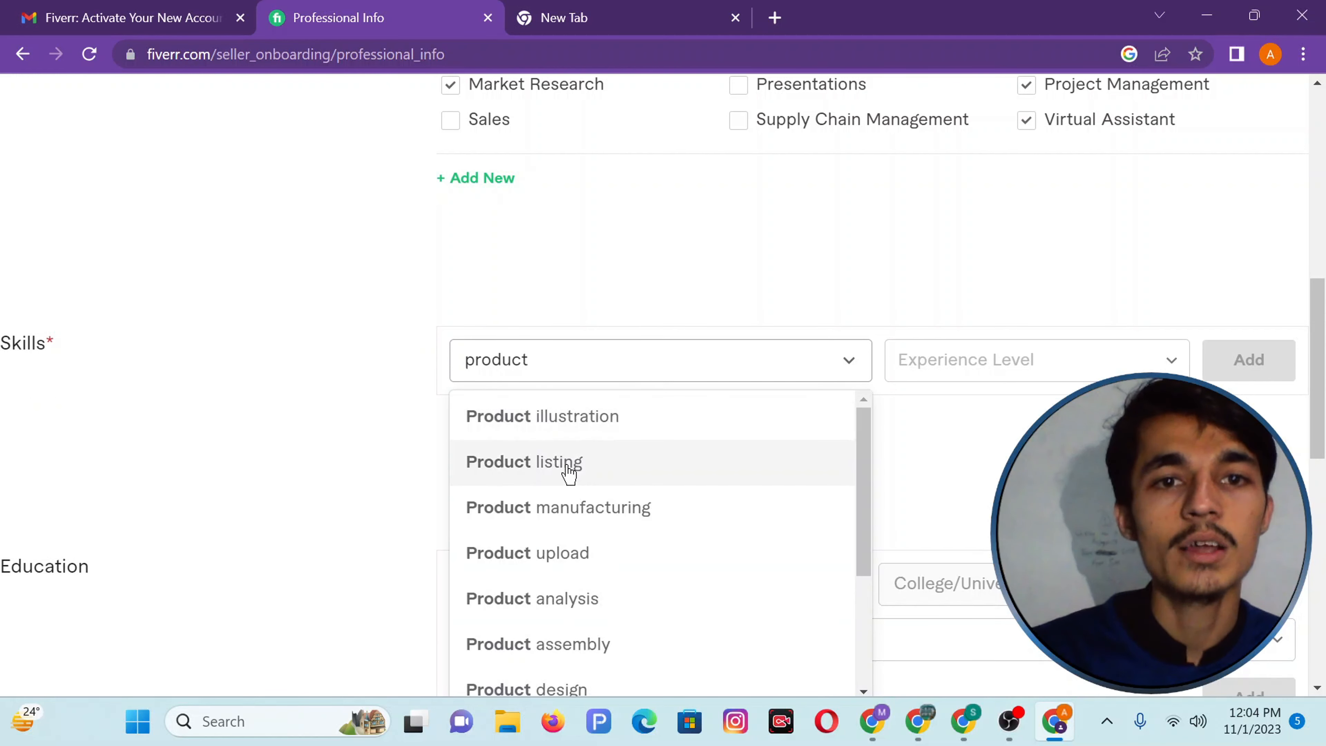
click(566, 464)
click(1054, 372)
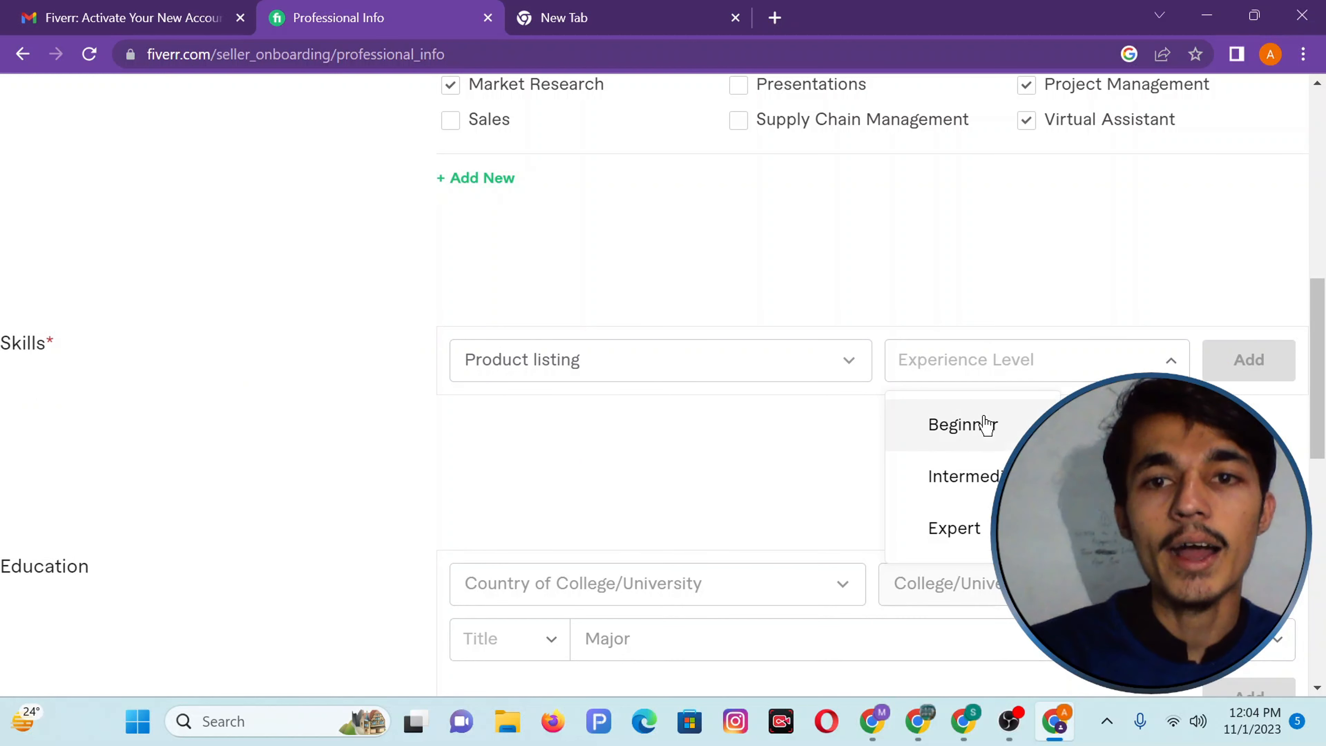
click(955, 528)
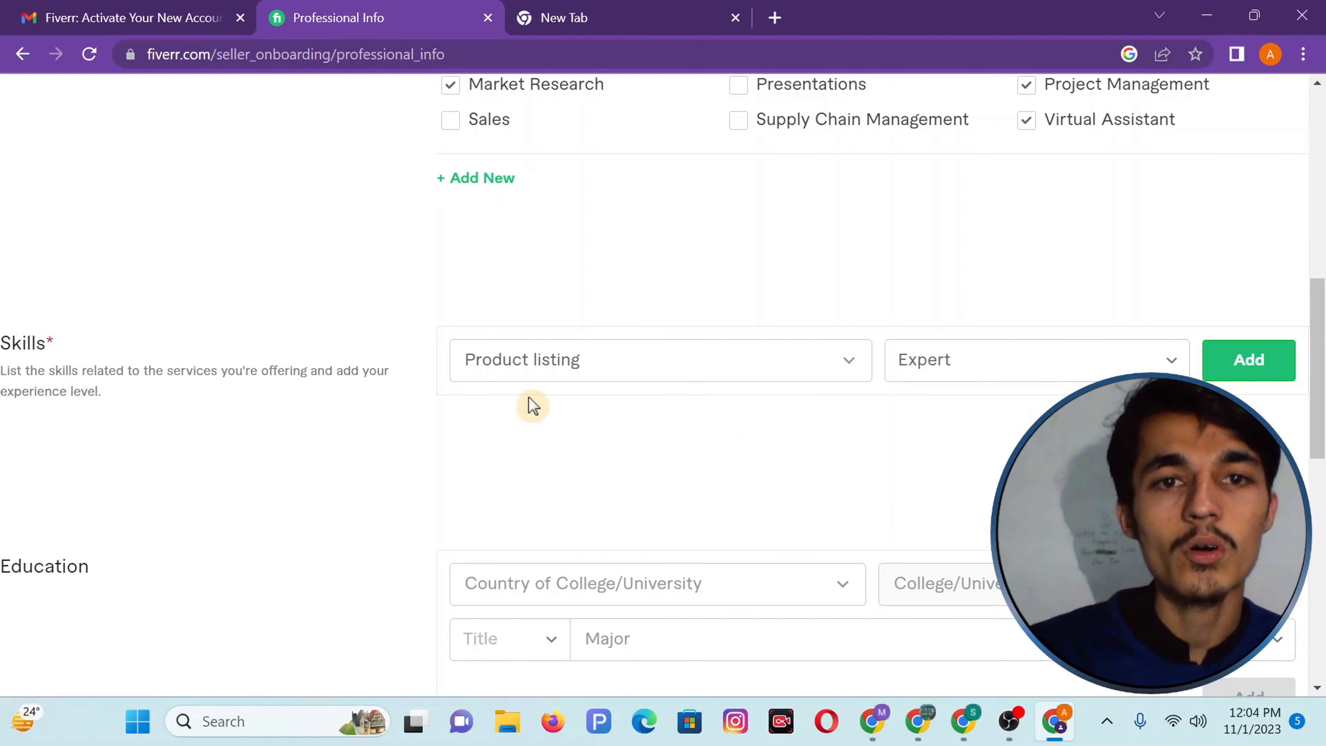
click(1249, 360)
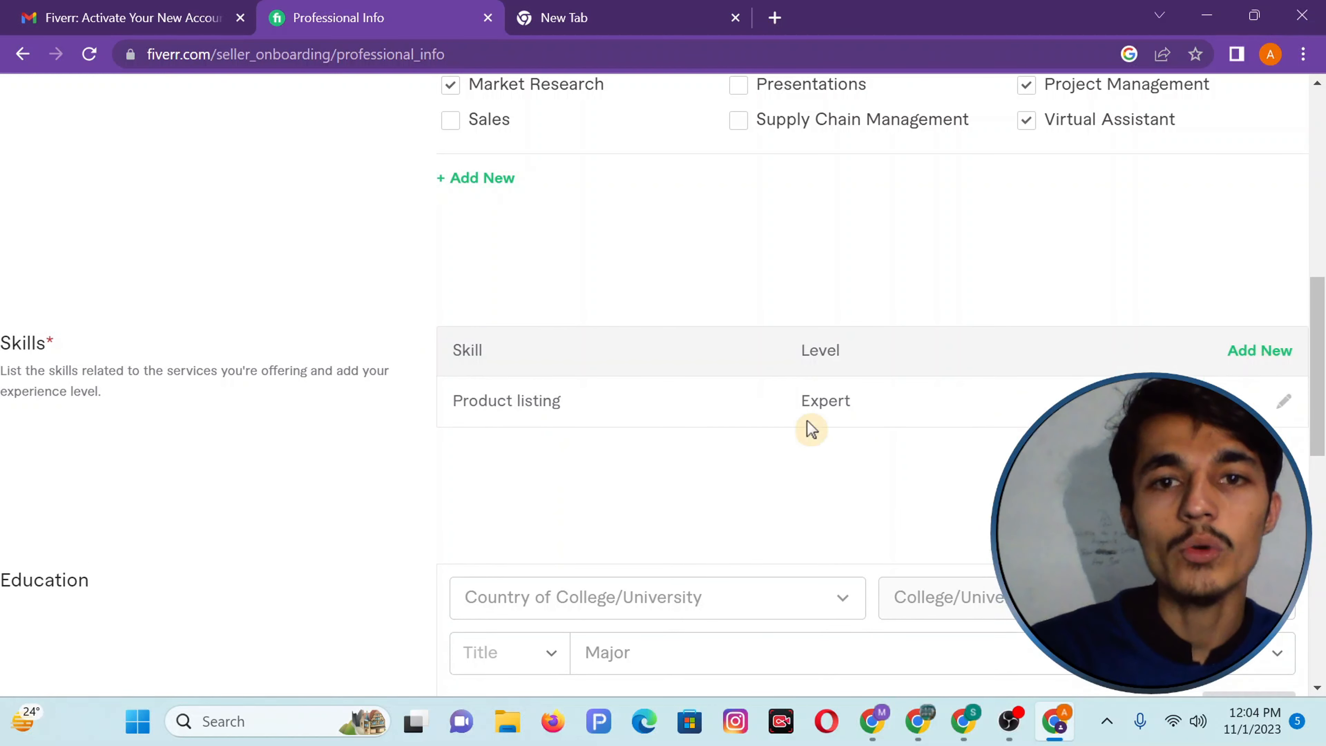
Step: Add the skill Account management at Intermediate level
click(1260, 350)
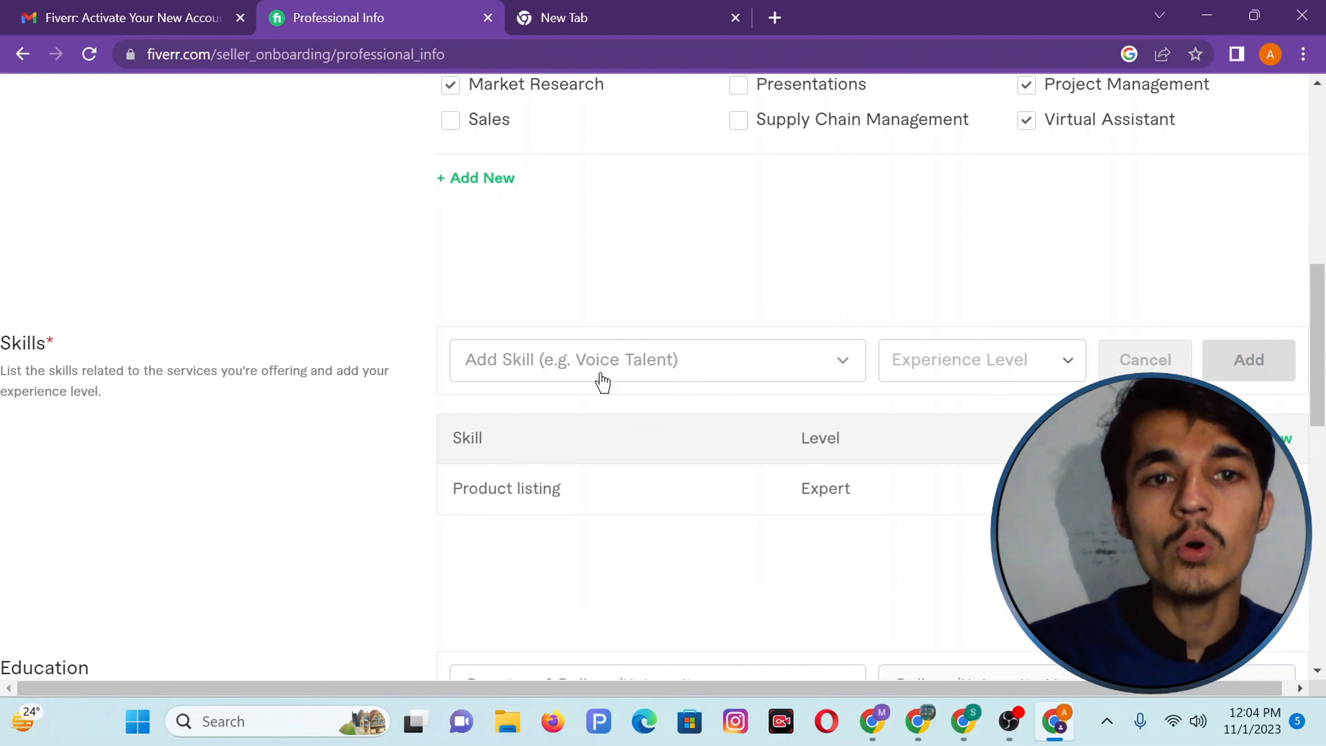
click(549, 360)
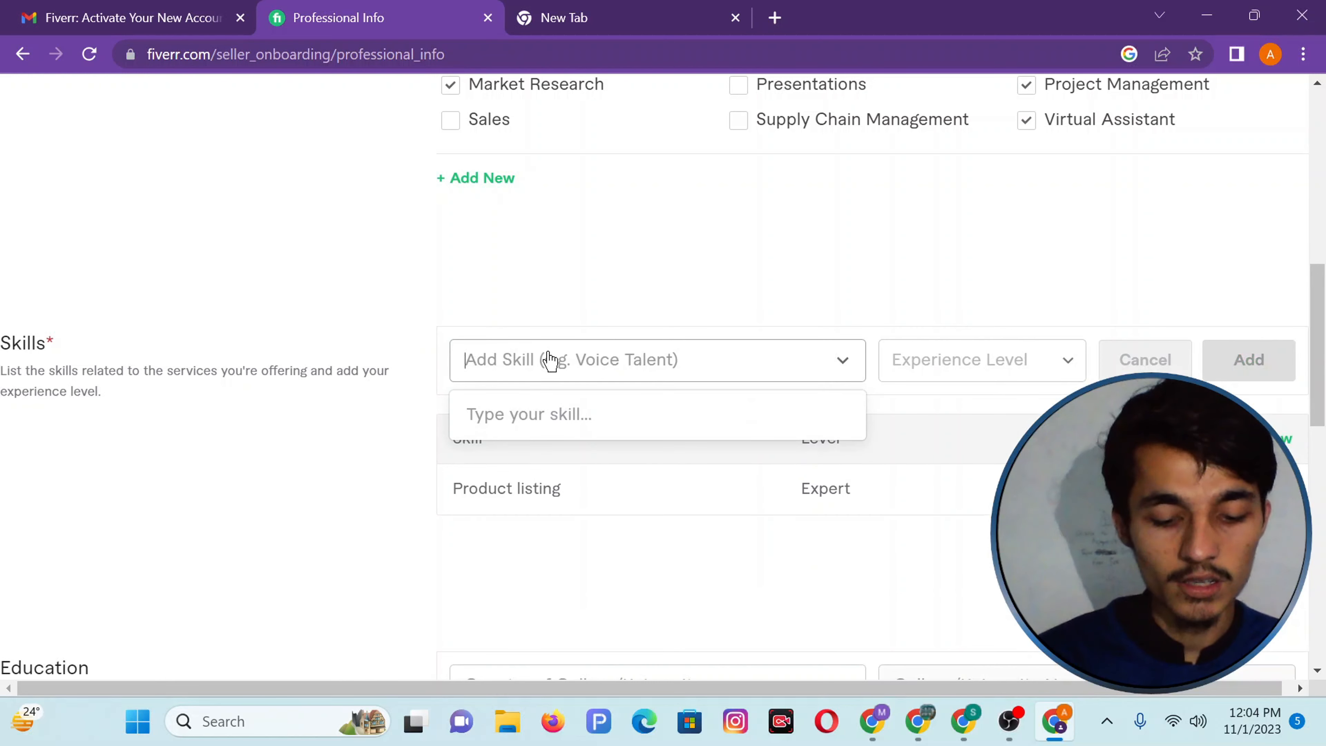
text(account)
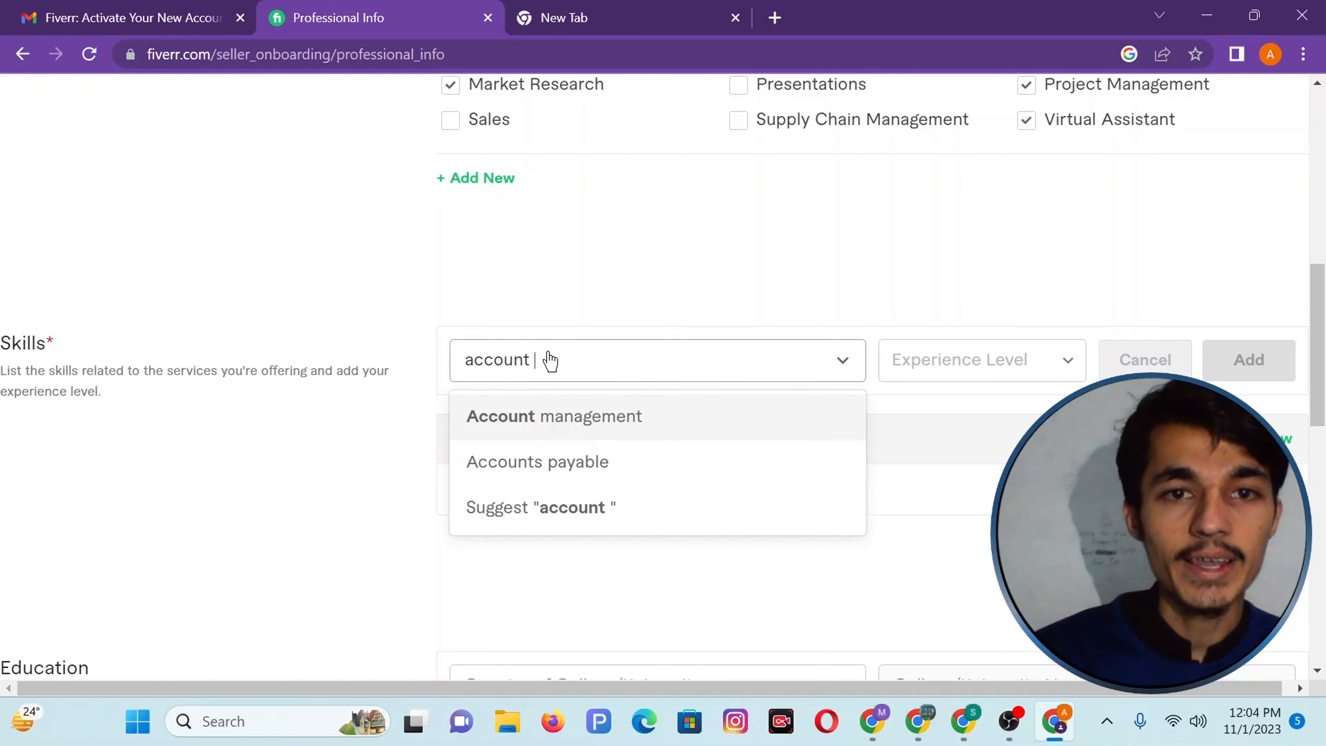
click(639, 419)
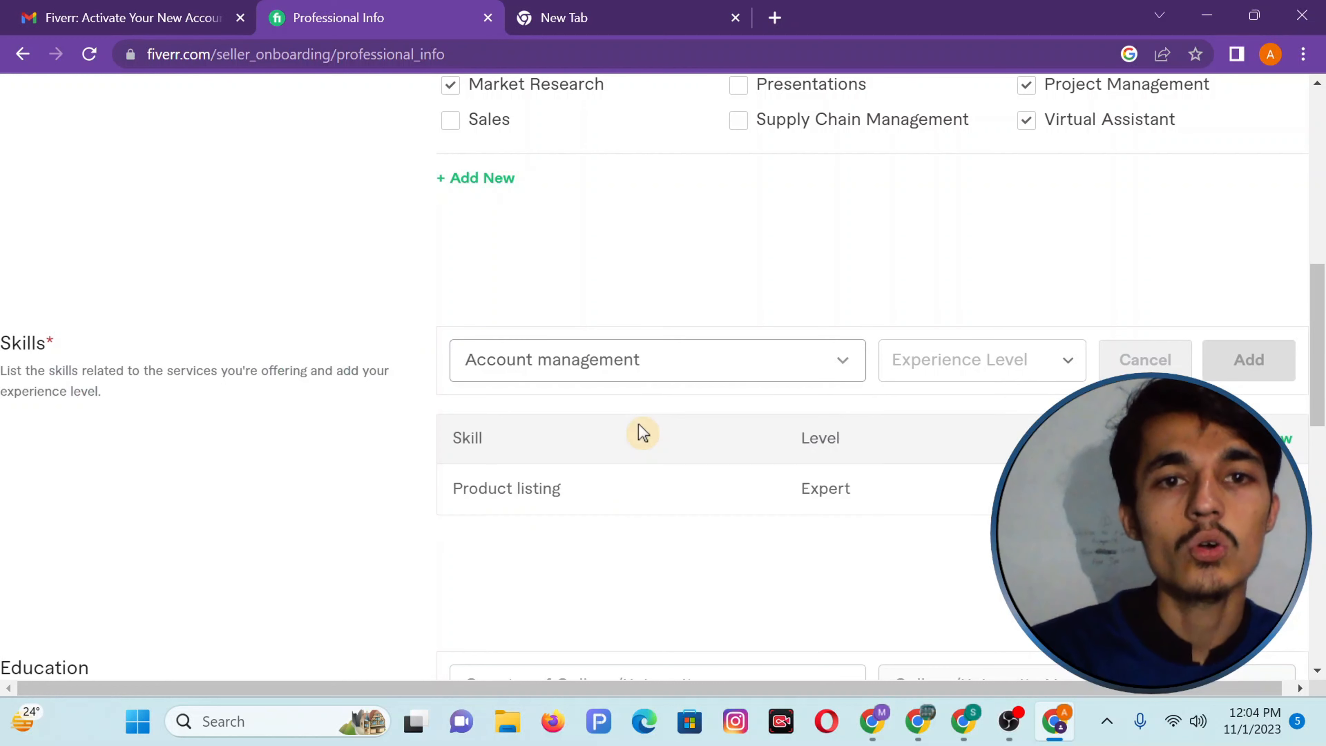
click(965, 372)
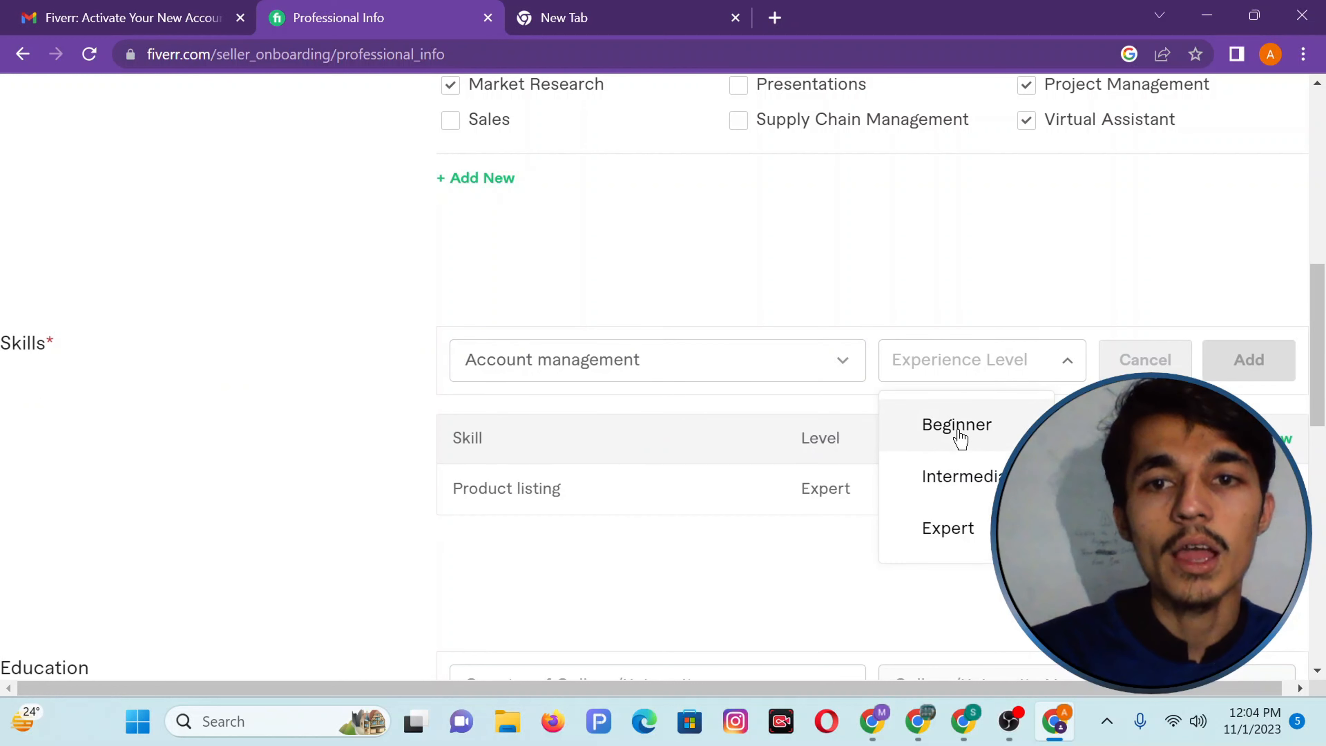
click(940, 428)
click(986, 373)
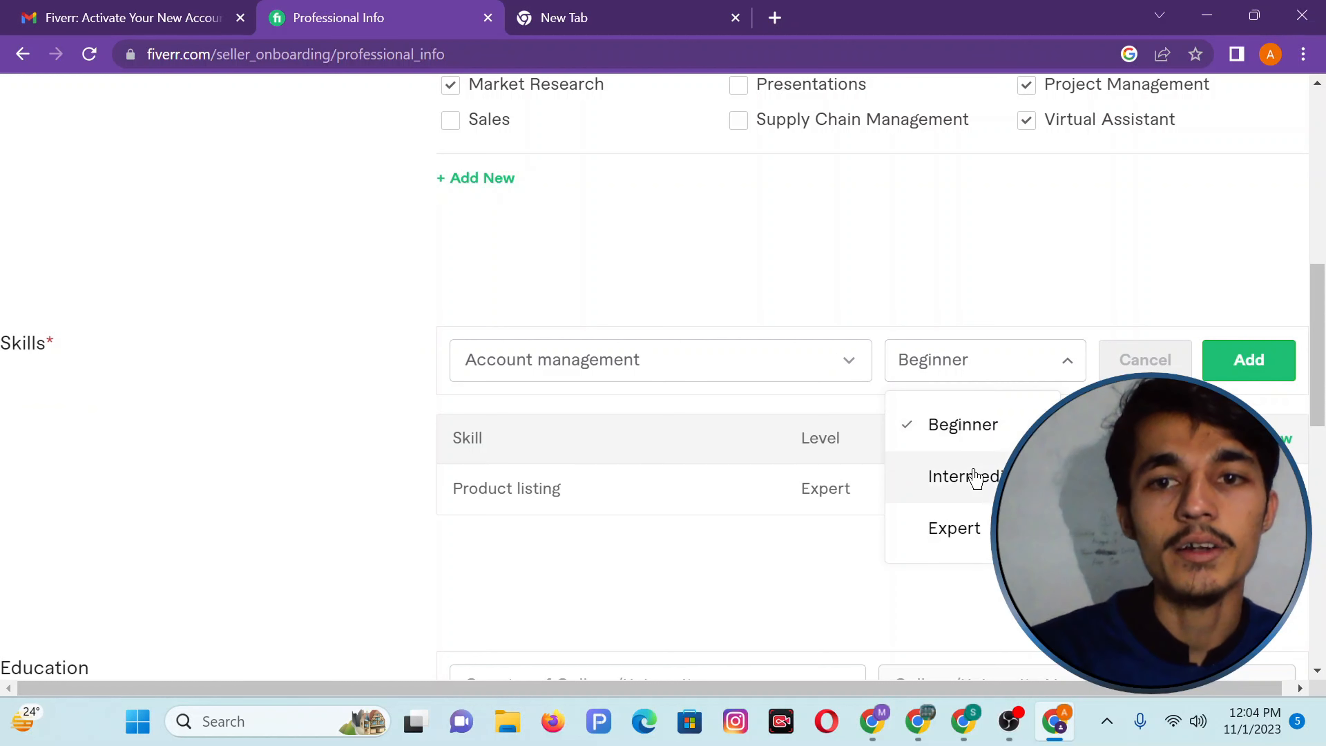
click(952, 486)
click(1228, 372)
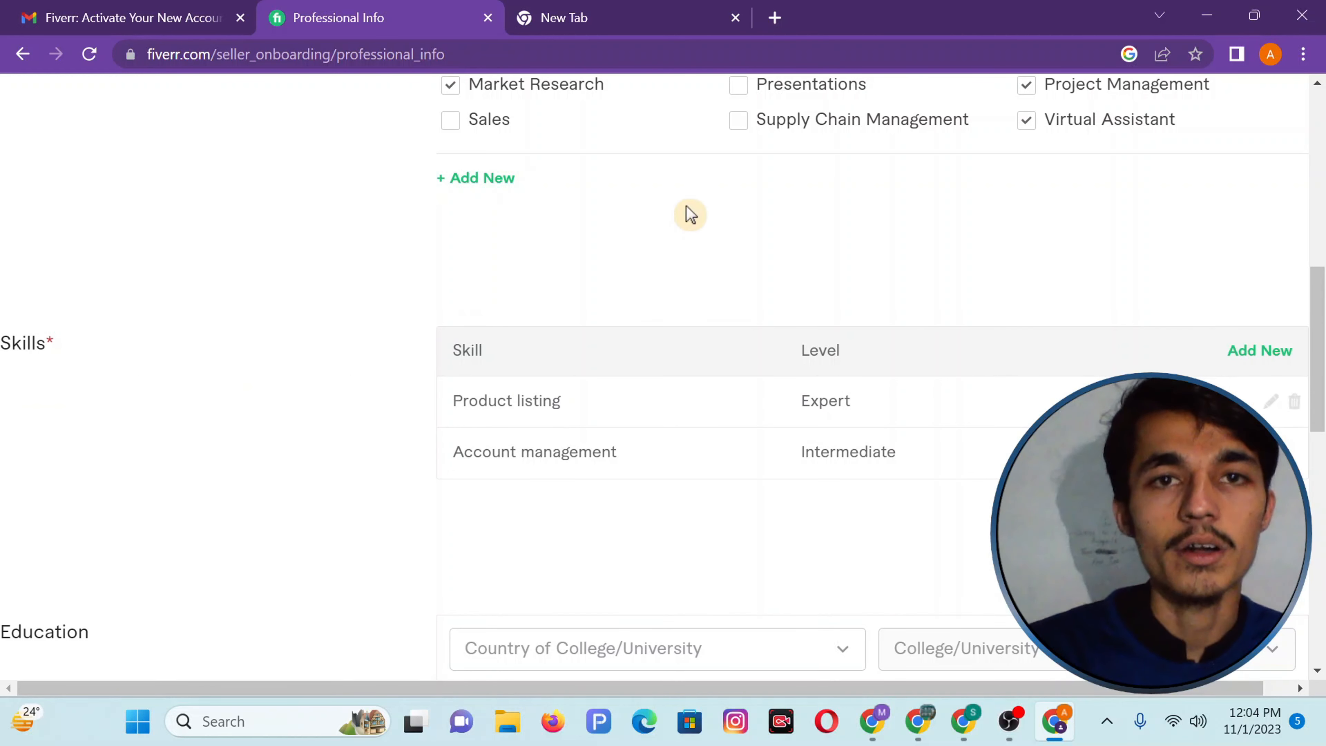
Step: Bring up the browser window with the video editing search results
click(920, 723)
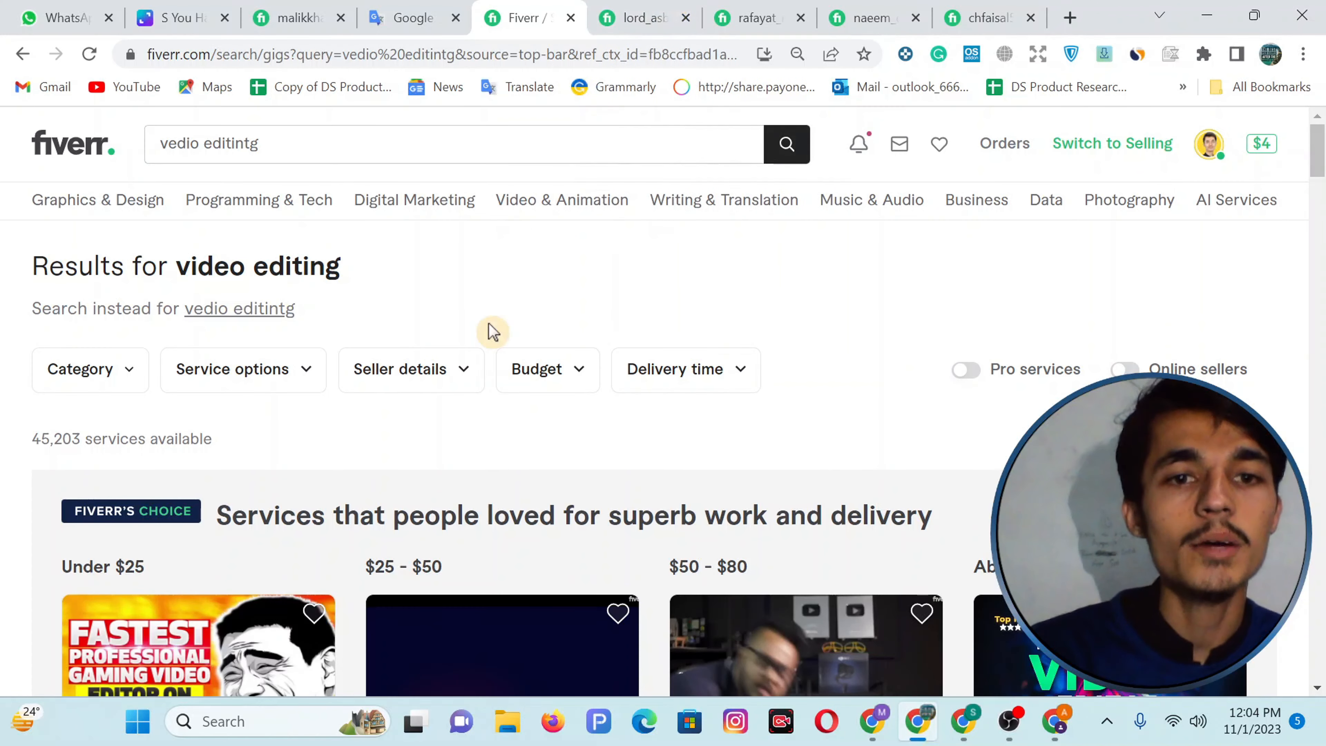
scroll(488, 327, down, 5)
scroll(491, 331, up, 5)
scroll(488, 332, down, 5)
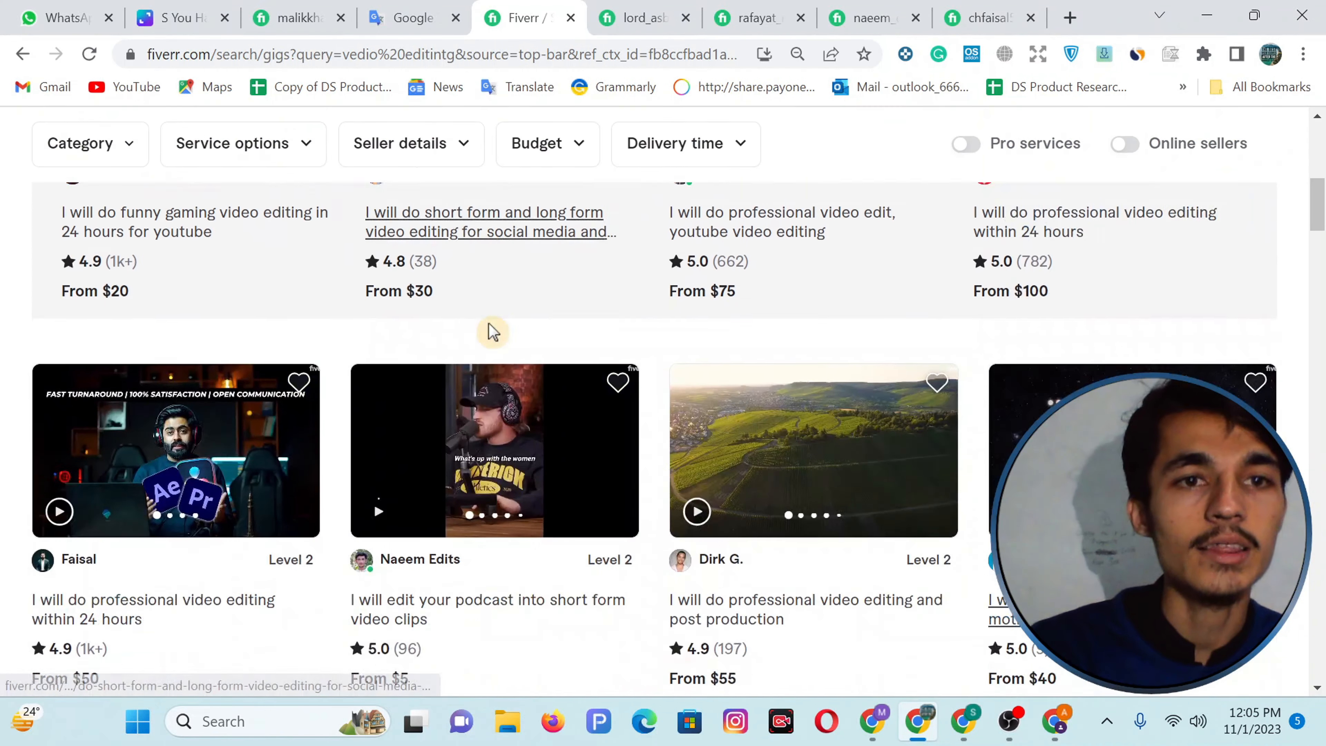
scroll(488, 332, up, 5)
scroll(494, 293, down, 10)
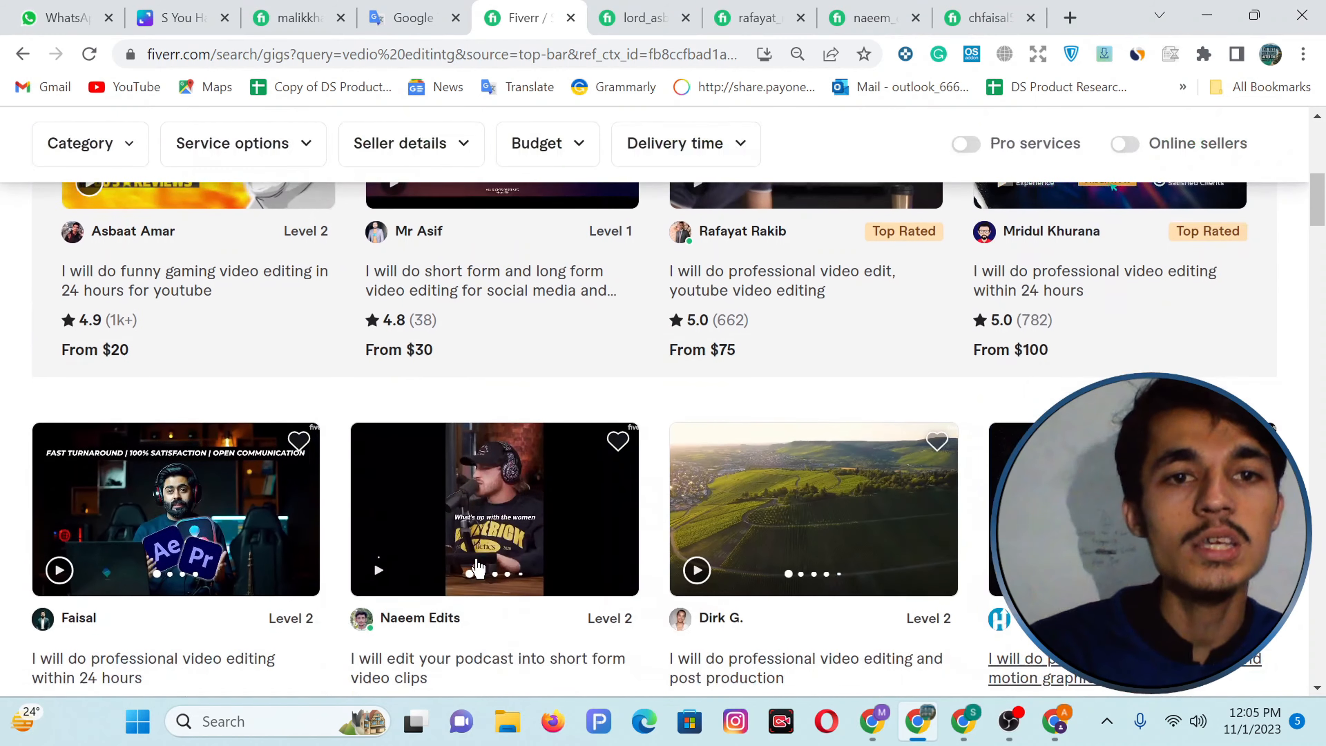
scroll(481, 567, up, 10)
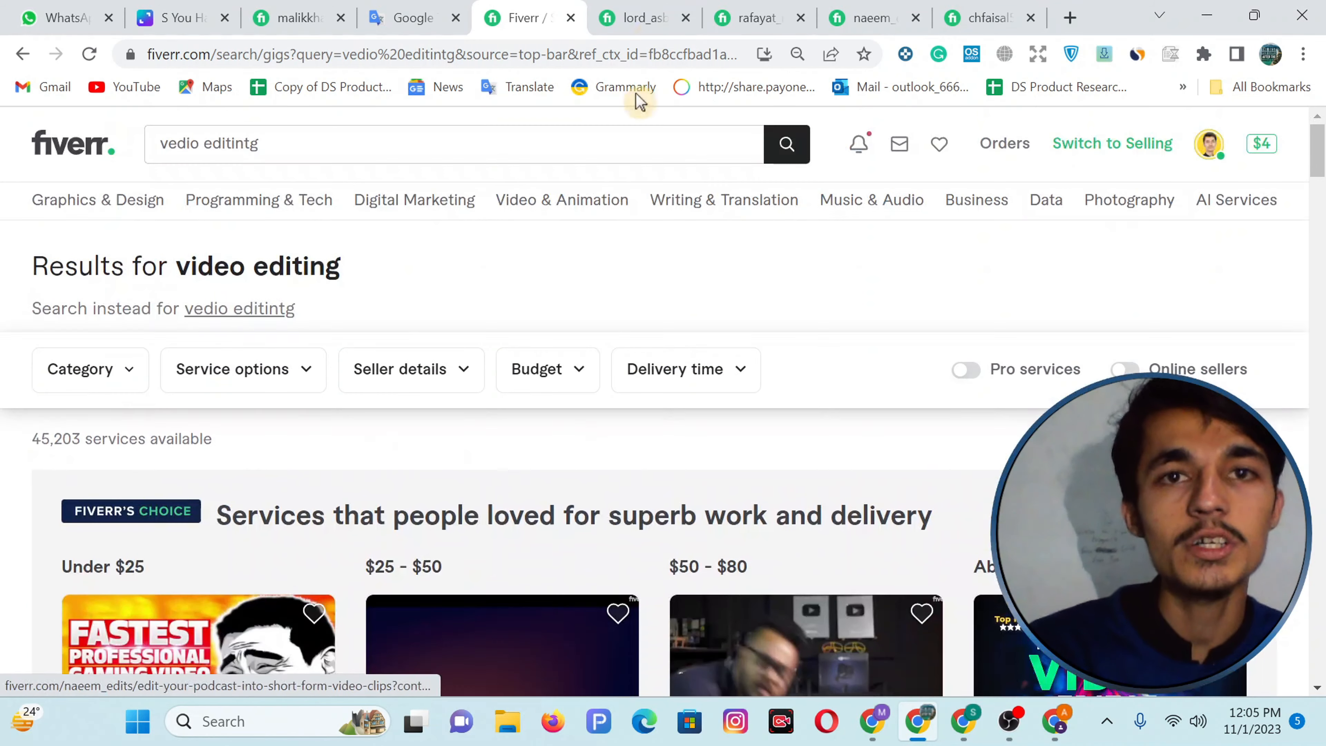
Step: Review a competing video editor's listed skills and education, then go back to the search results
click(643, 10)
scroll(124, 523, down, 5)
scroll(120, 524, down, 8)
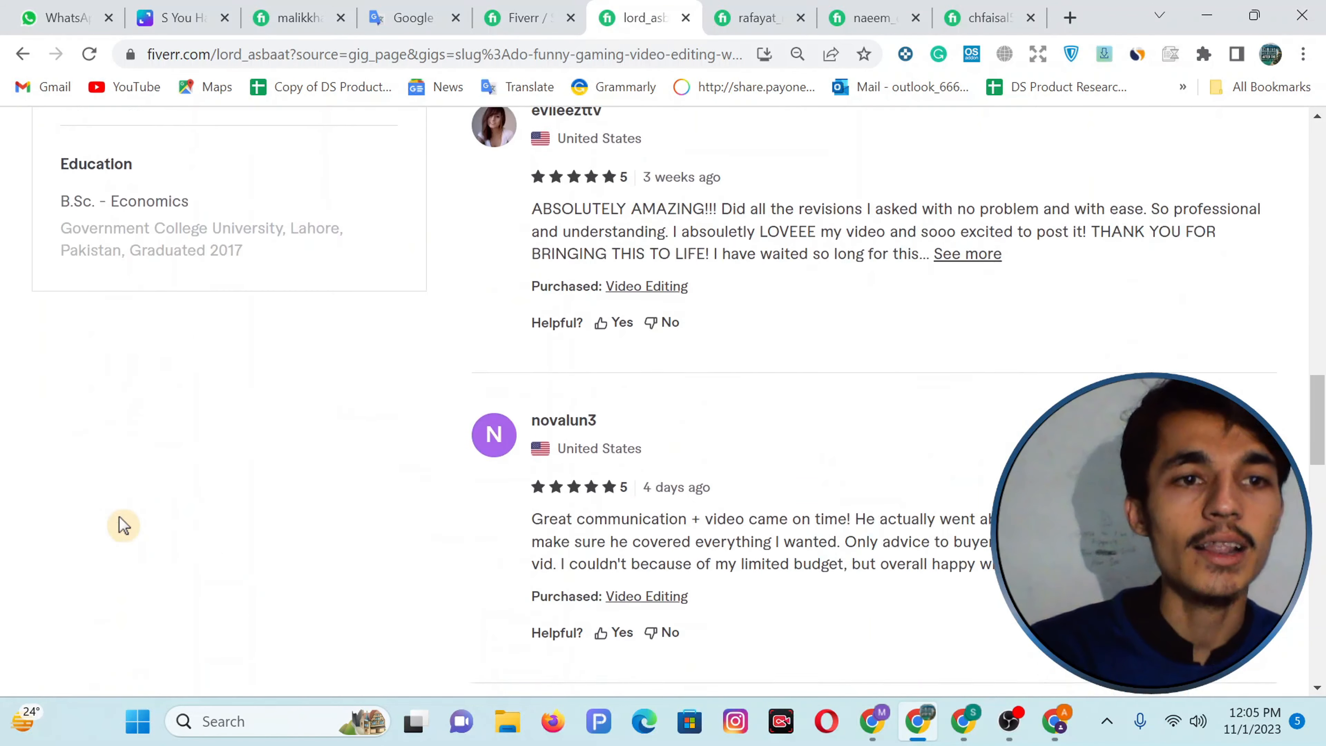
scroll(122, 524, up, 11)
scroll(124, 525, down, 2)
scroll(121, 522, down, 4)
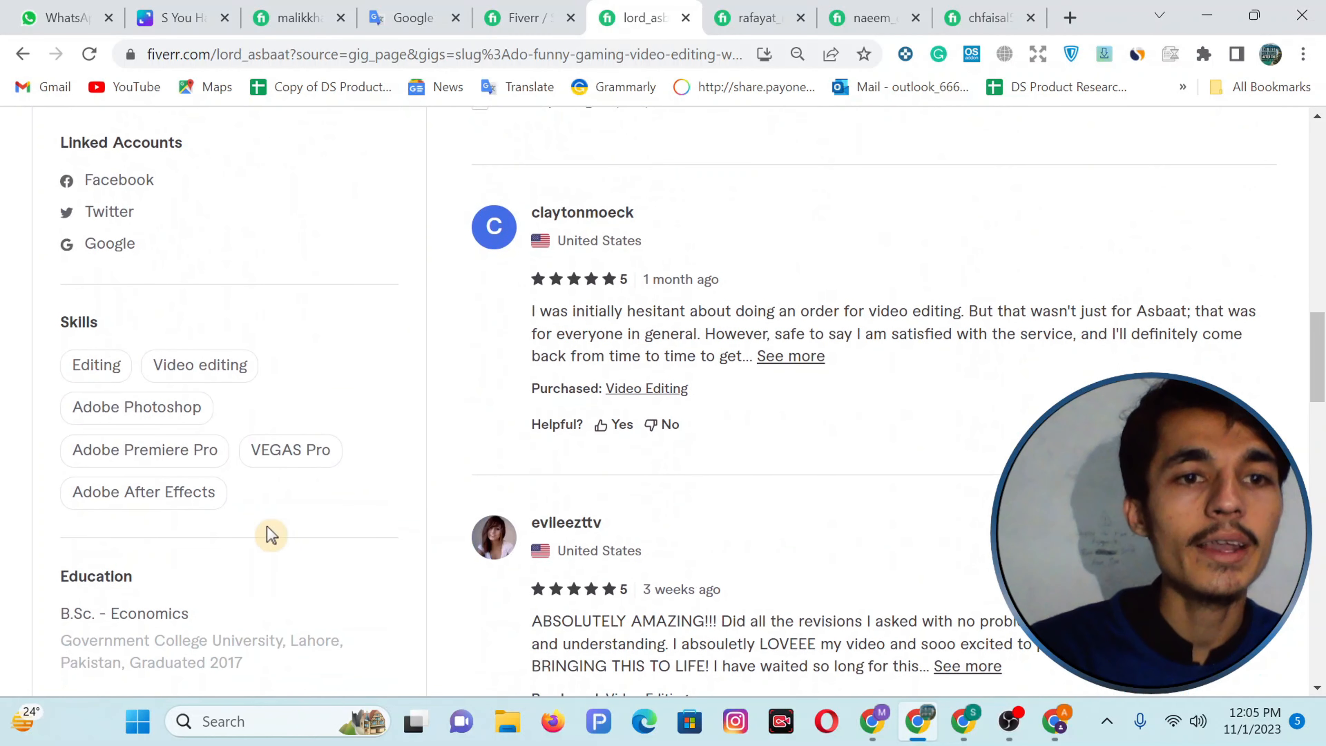
drag(128, 483, 42, 359)
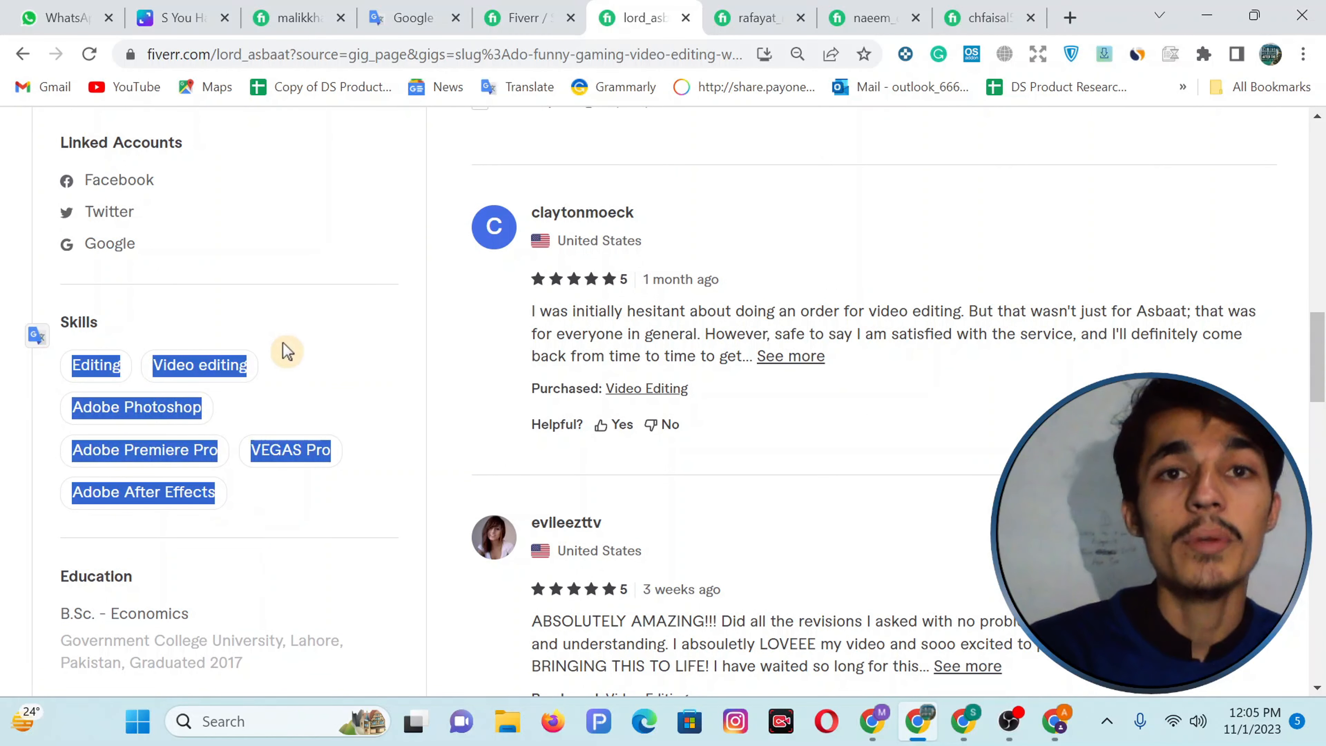
click(290, 354)
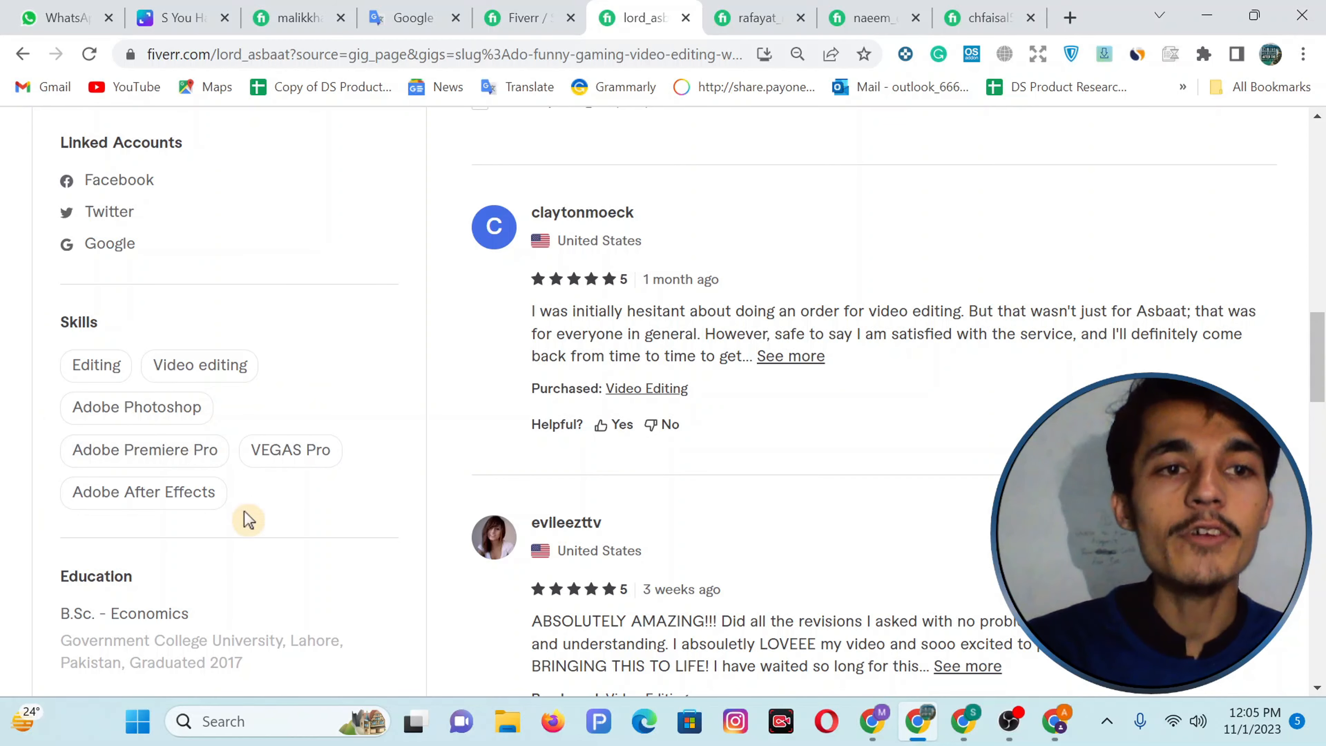
scroll(103, 343, up, 10)
scroll(107, 347, down, 10)
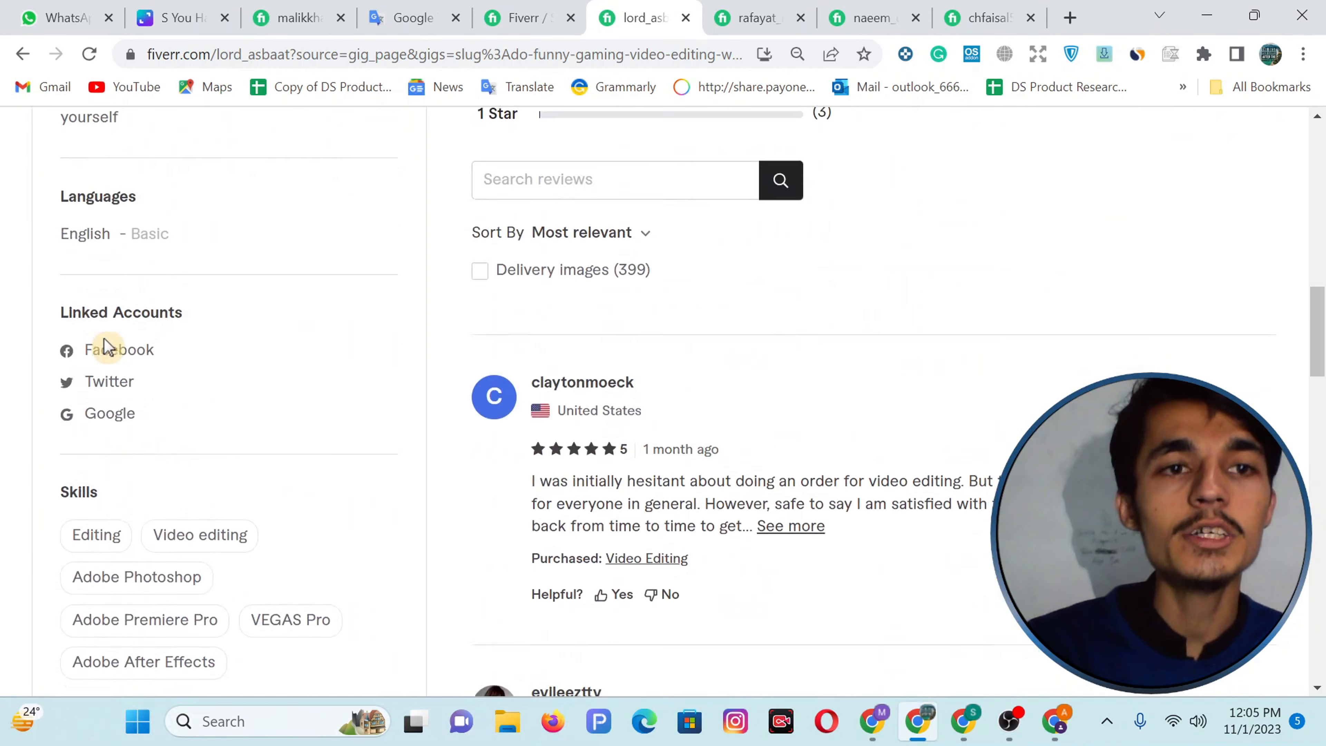
click(527, 16)
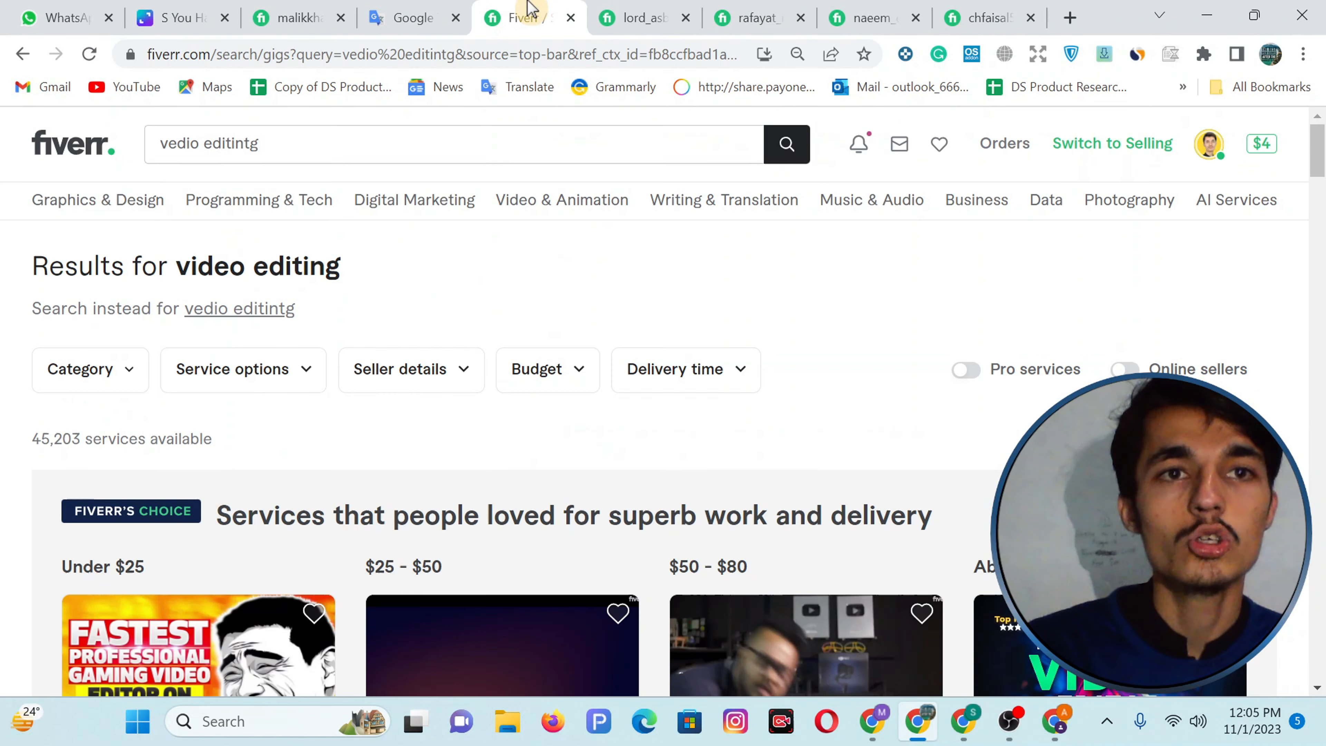
Step: Start an education entry with country Pakistan and college 'Hayatabad degree college'
click(1056, 731)
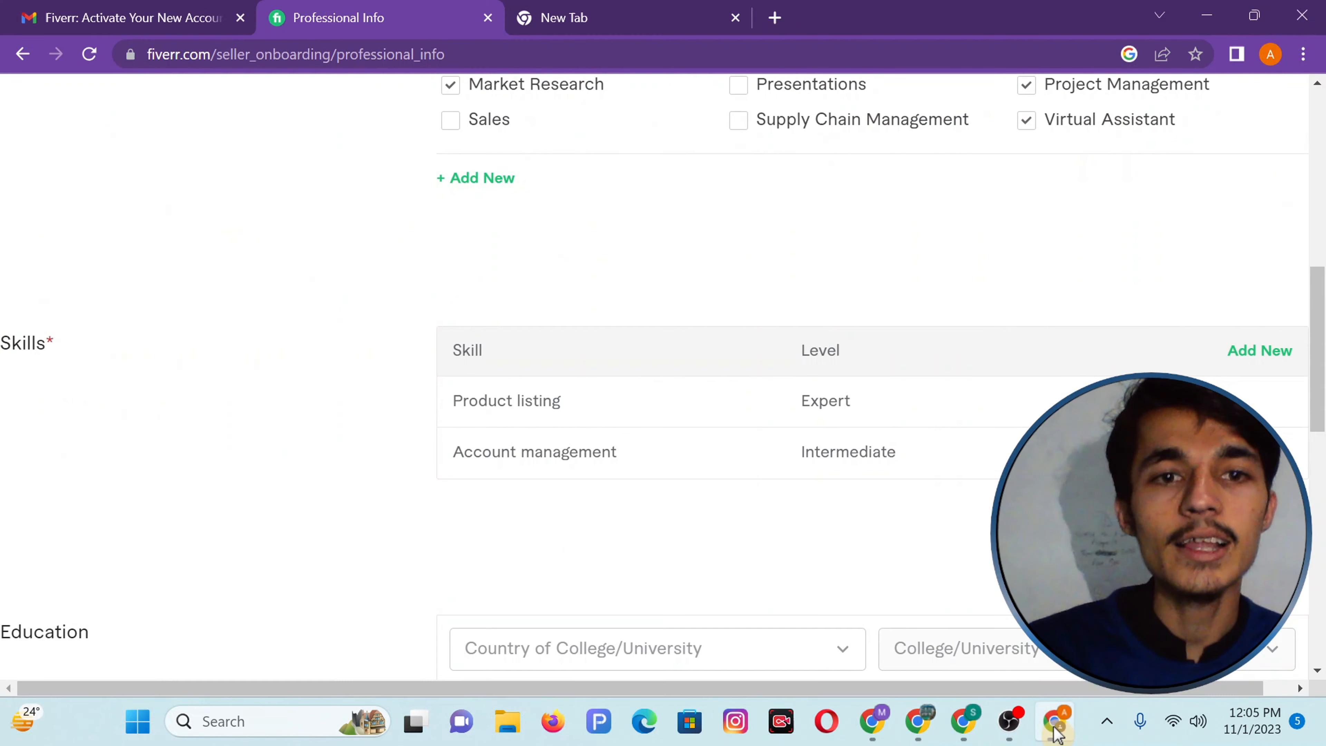
scroll(236, 462, down, 3)
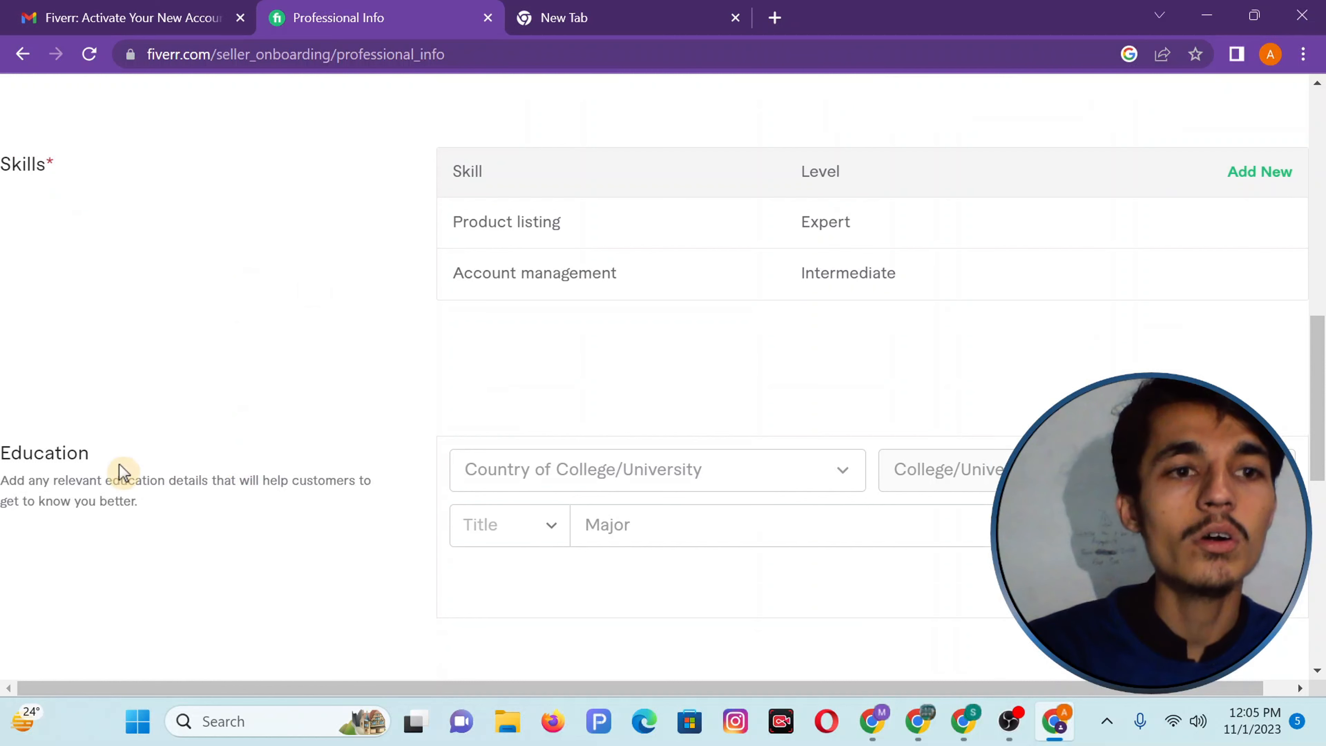
drag(98, 462, 2, 448)
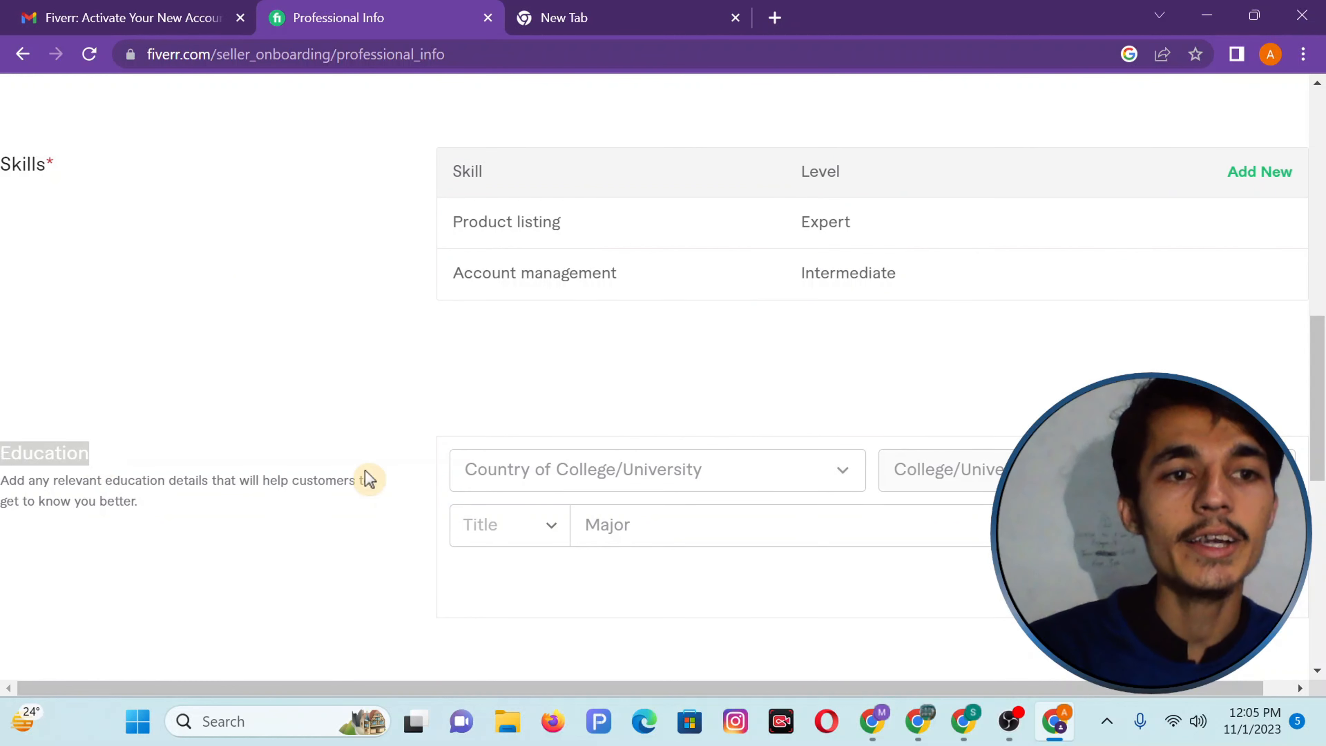
scroll(369, 478, down, 1)
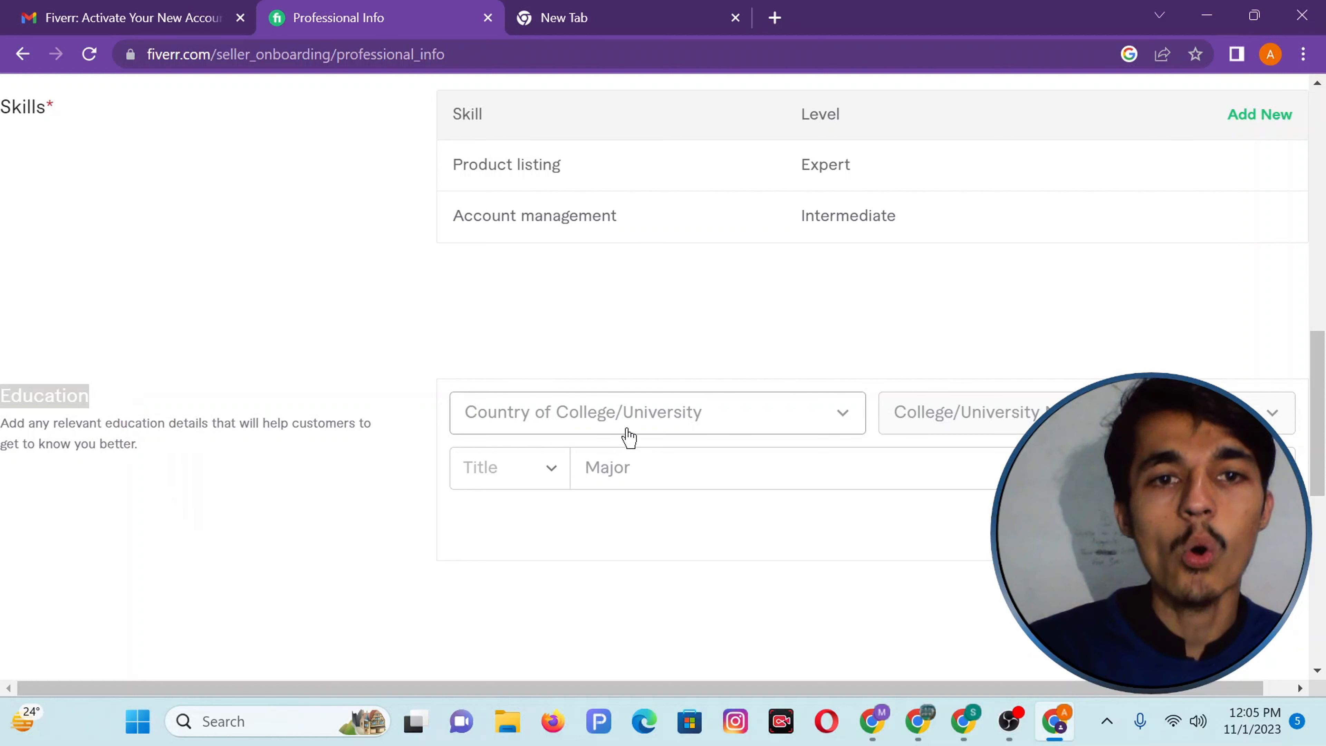
click(614, 433)
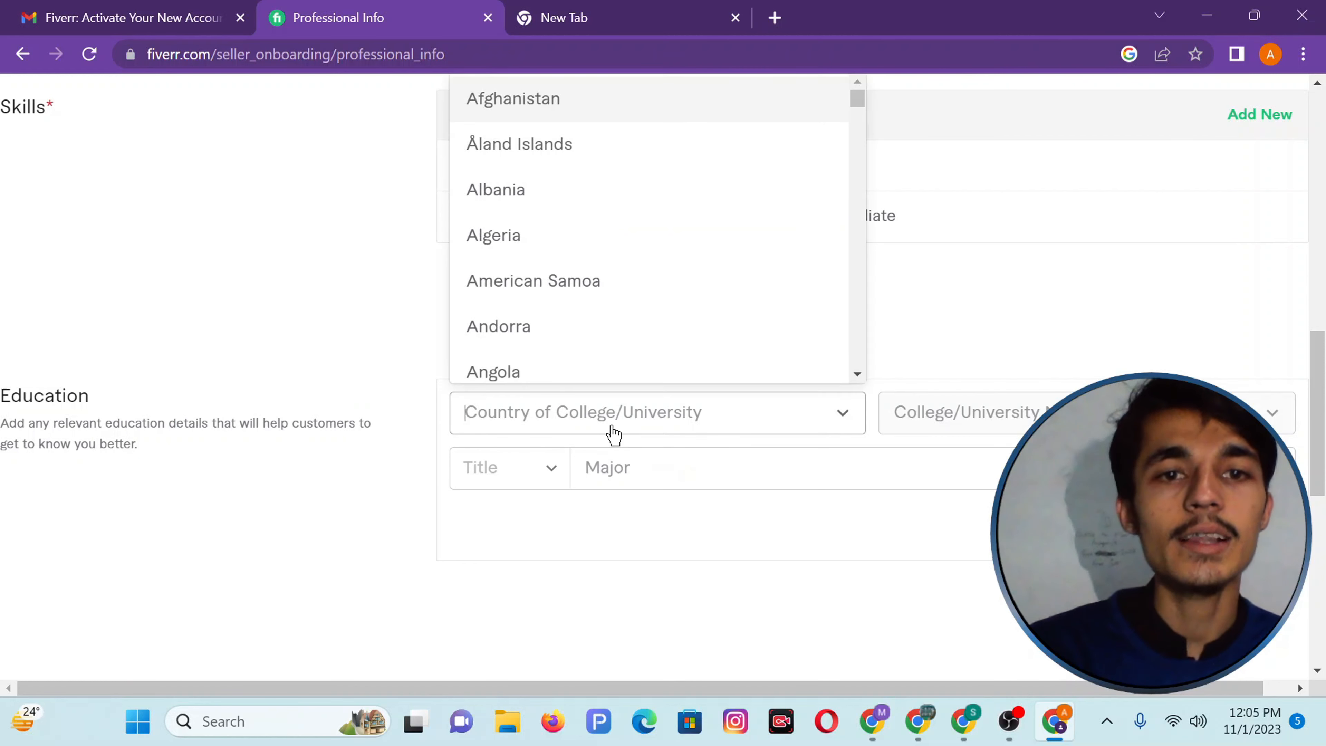
text(Paki)
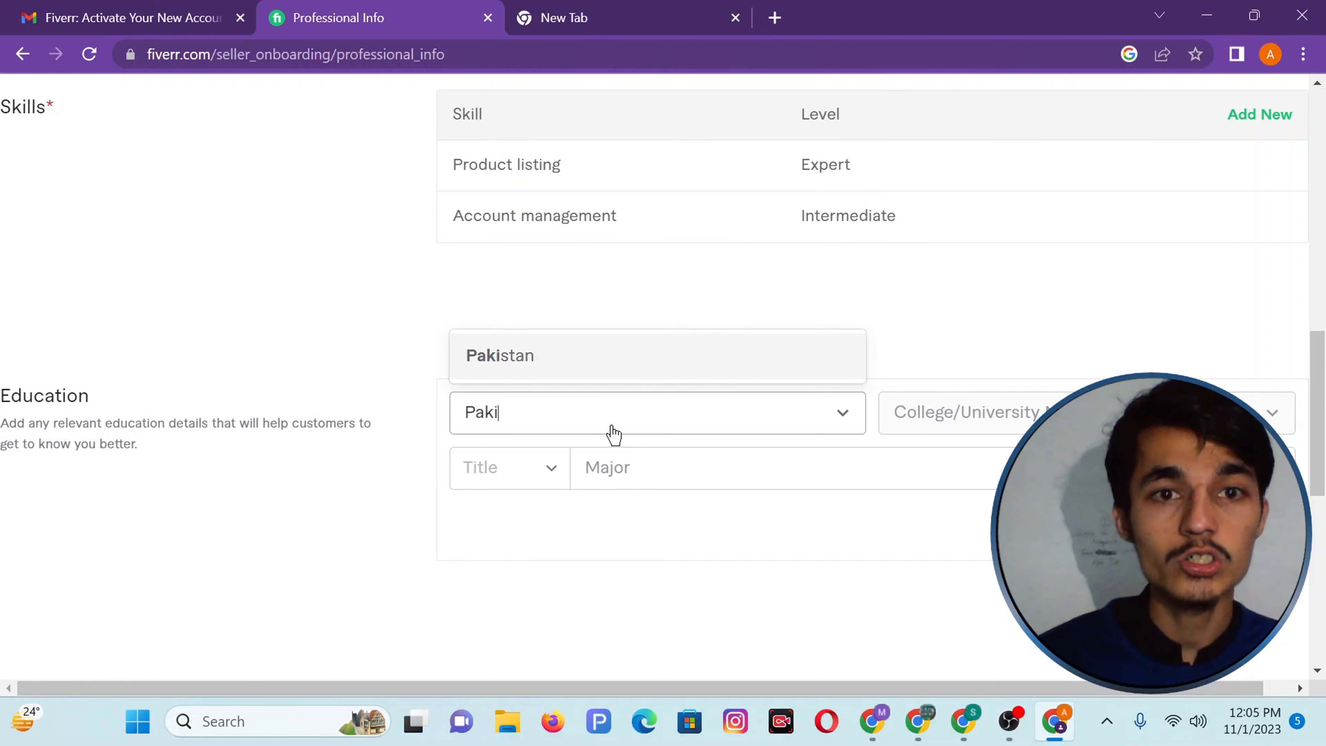
key(Return)
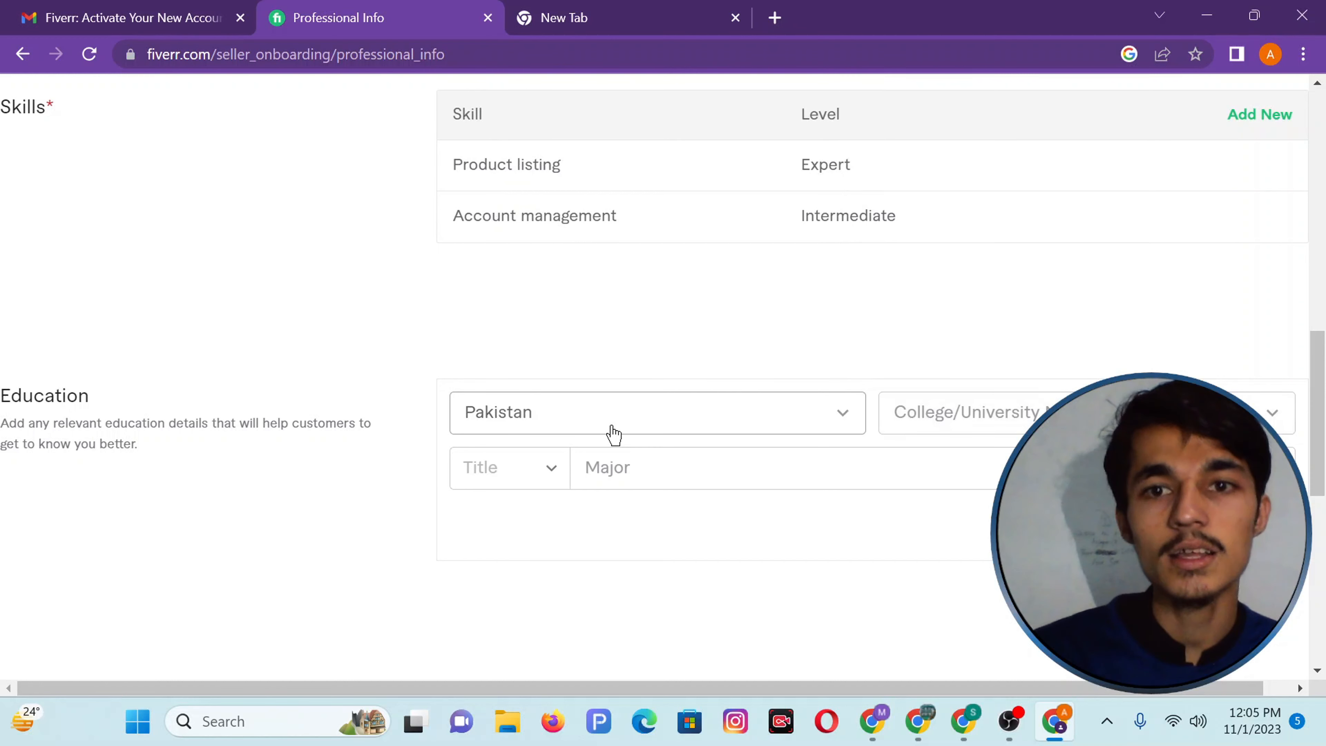
click(992, 414)
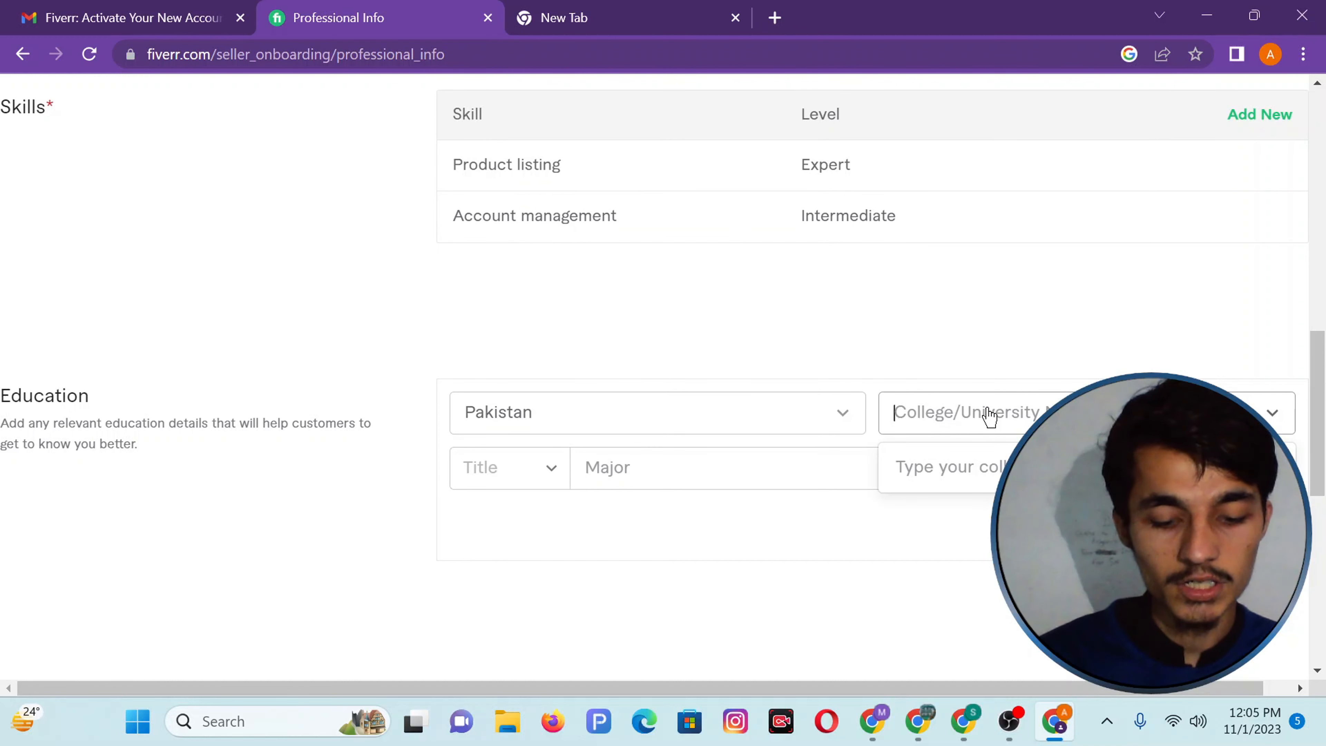
text(H)
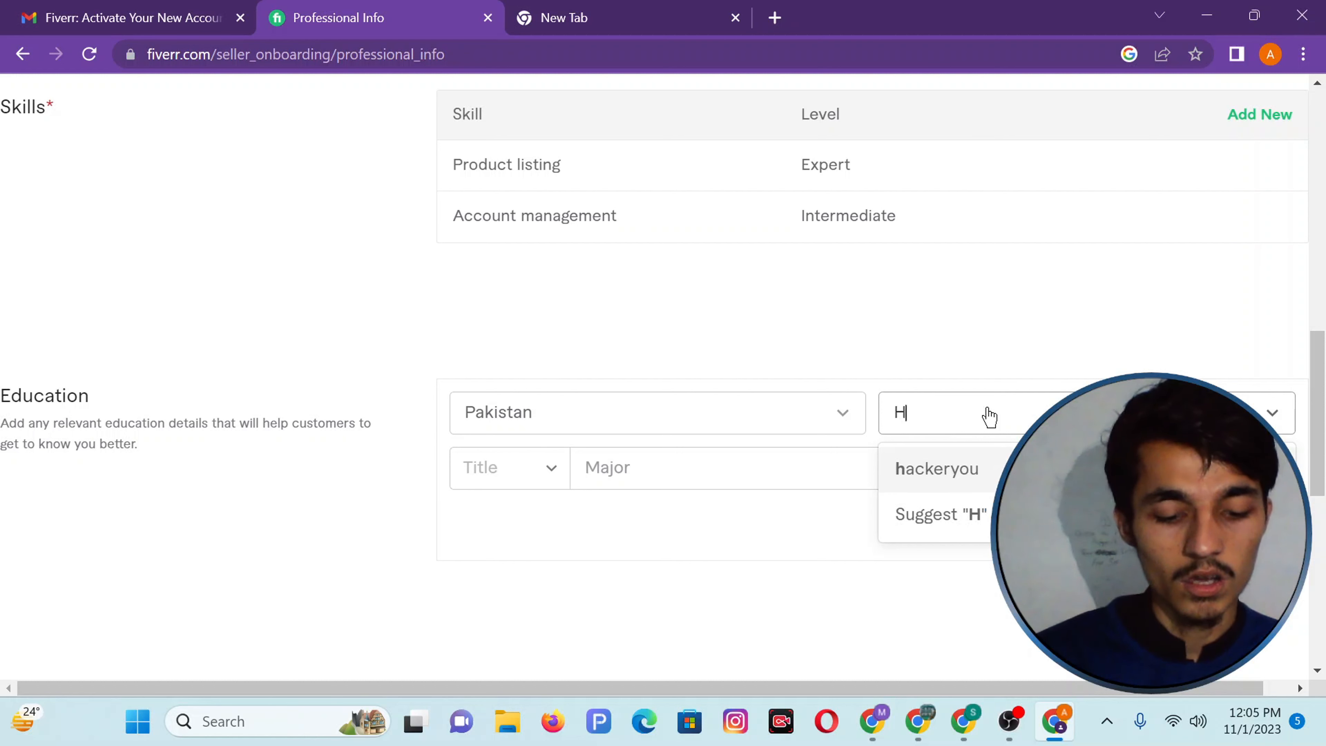
text(ayat)
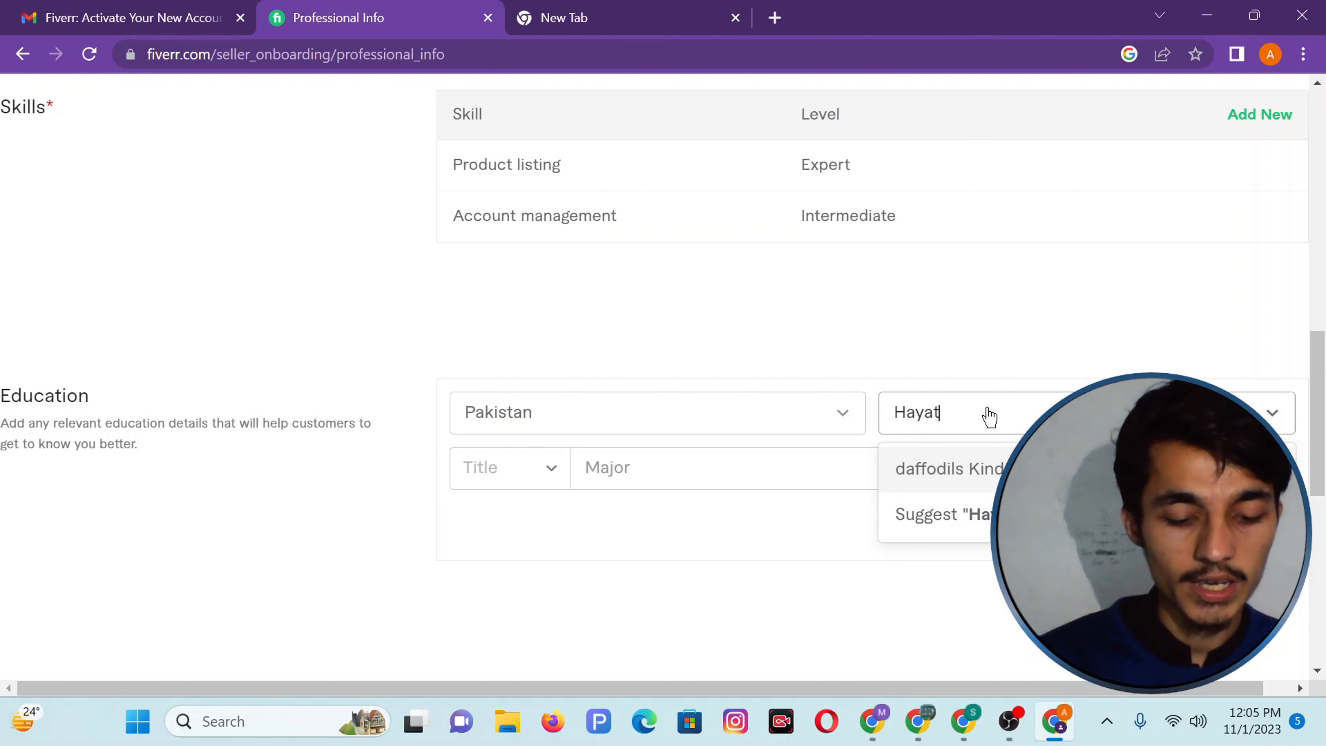
text(abad degr)
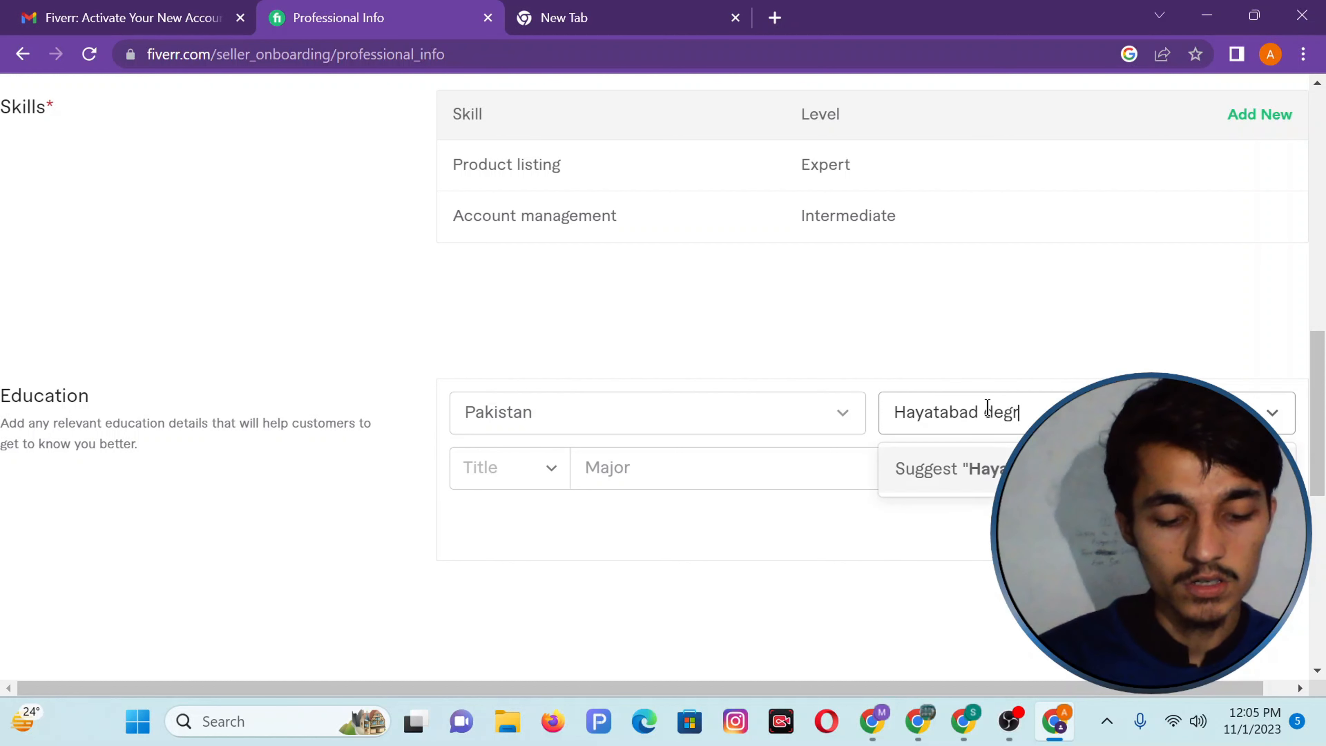
text(ee c)
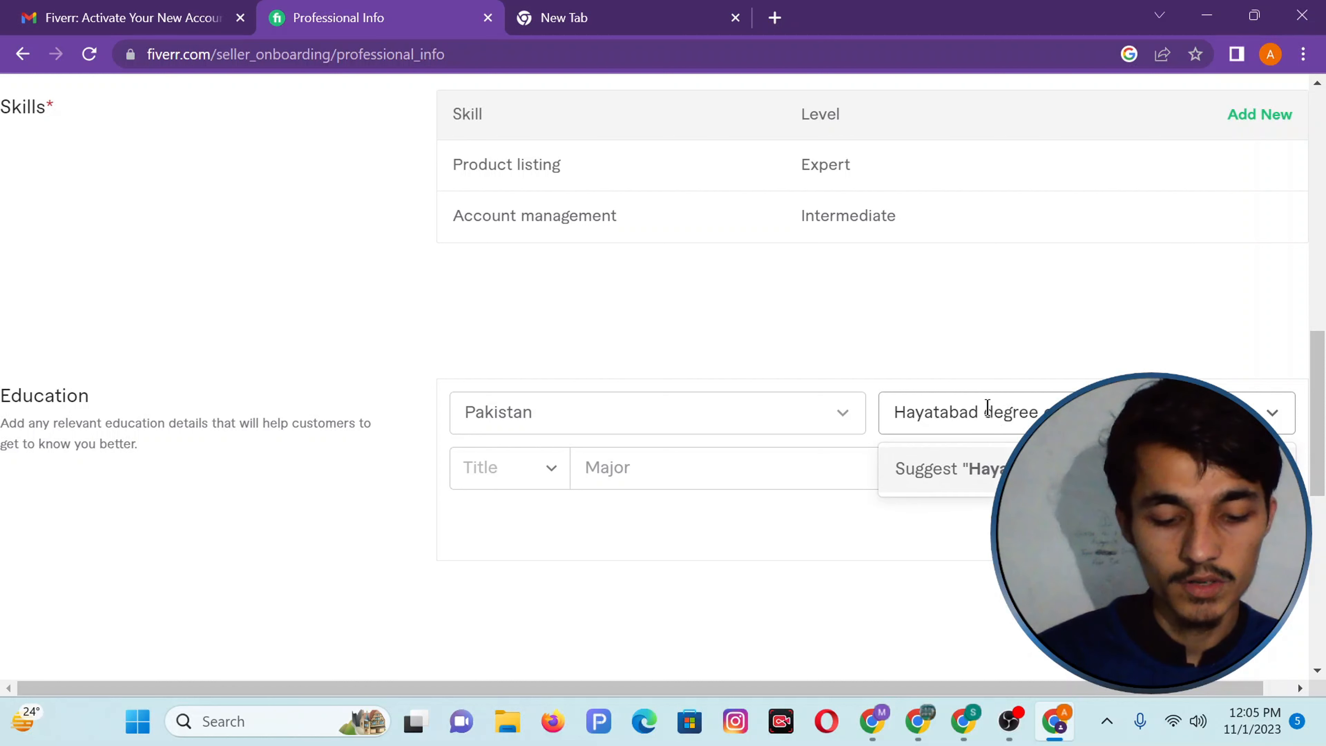
text(ollege)
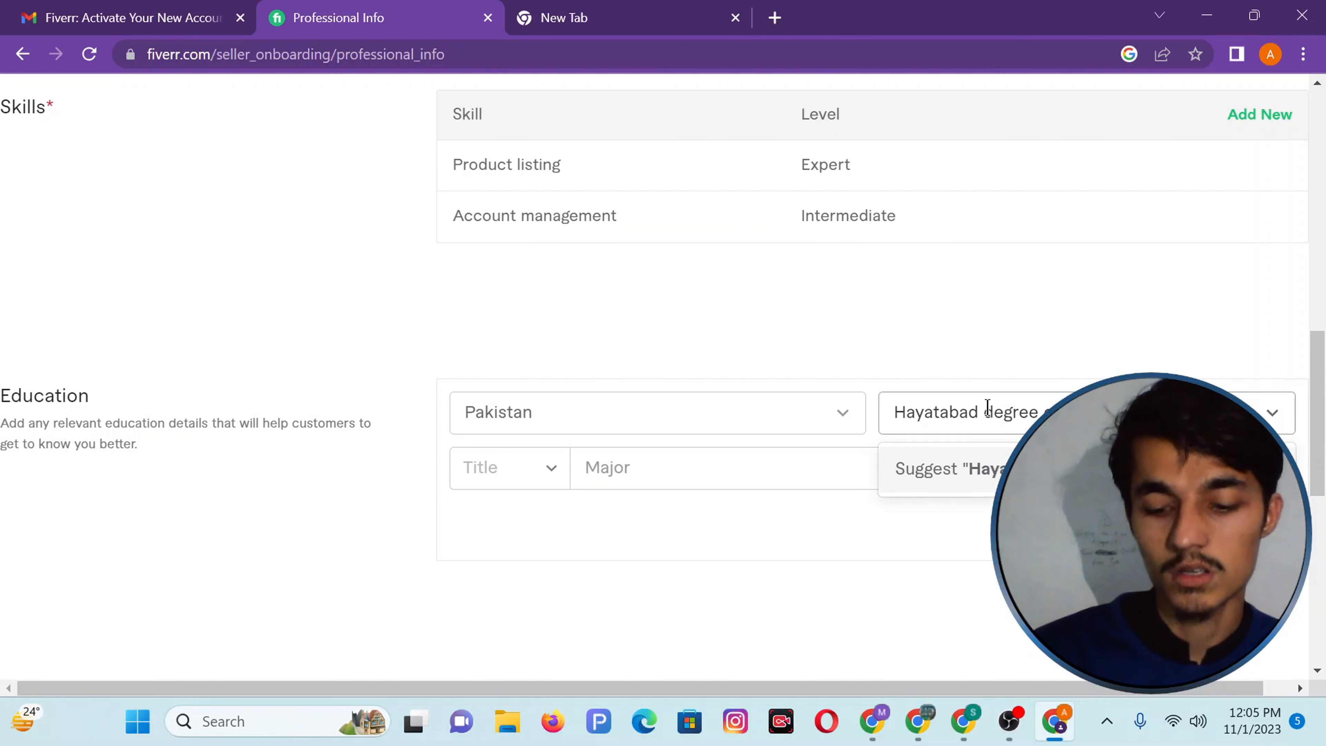
Step: Complete the entry as B.Sc., major '1st semmister', graduated 2019, and add it
click(518, 467)
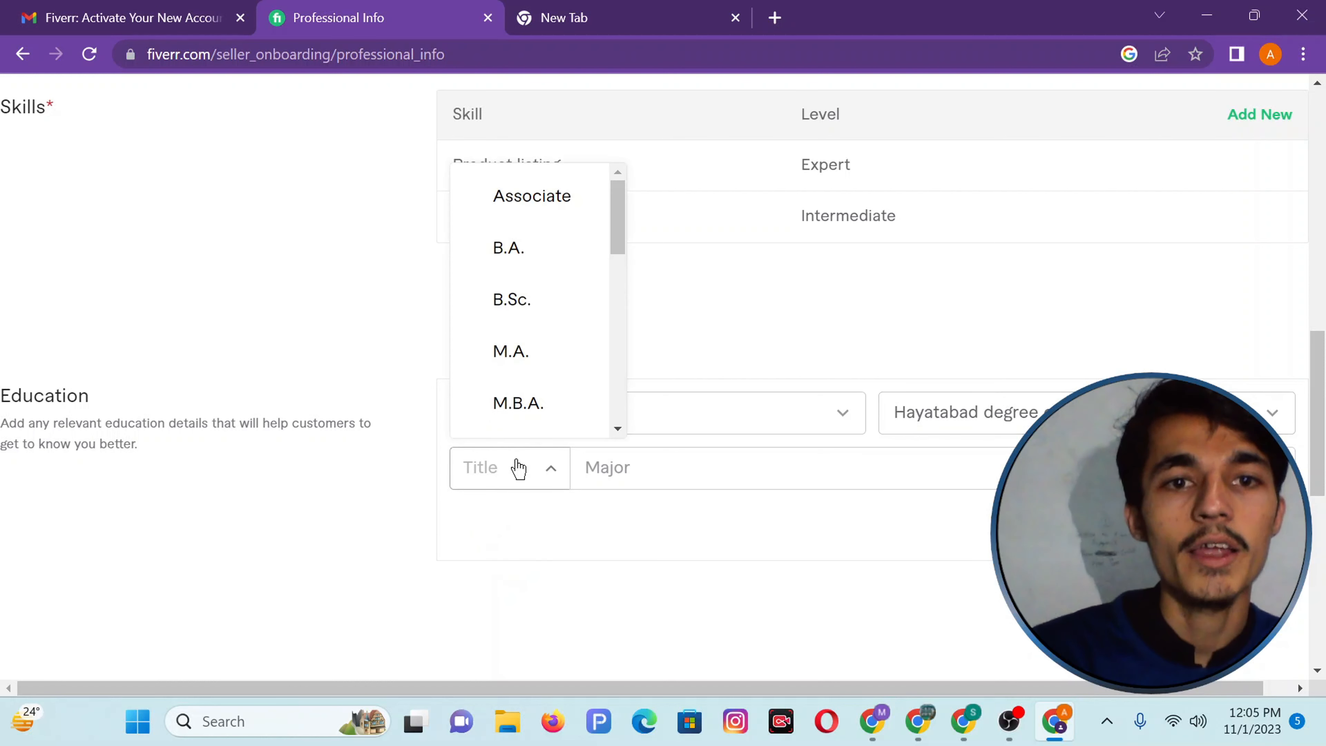
click(523, 304)
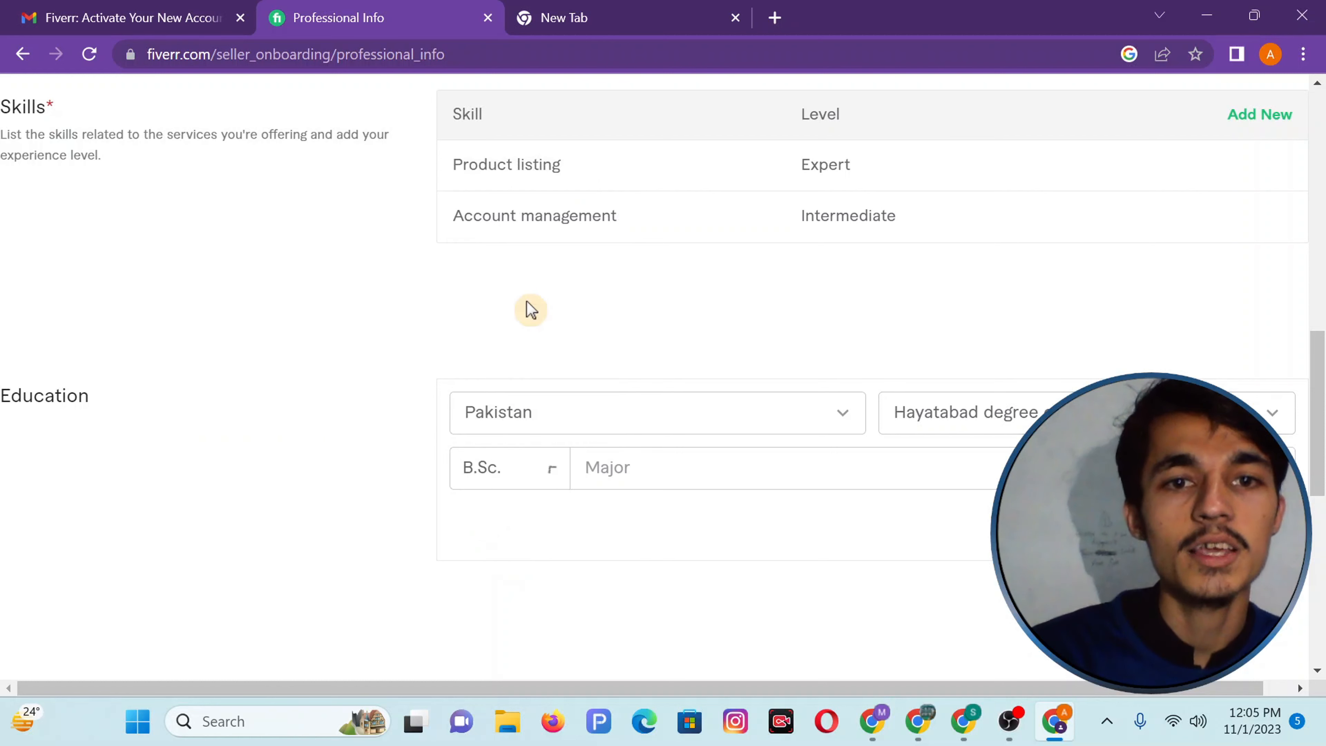
click(625, 474)
text(1st)
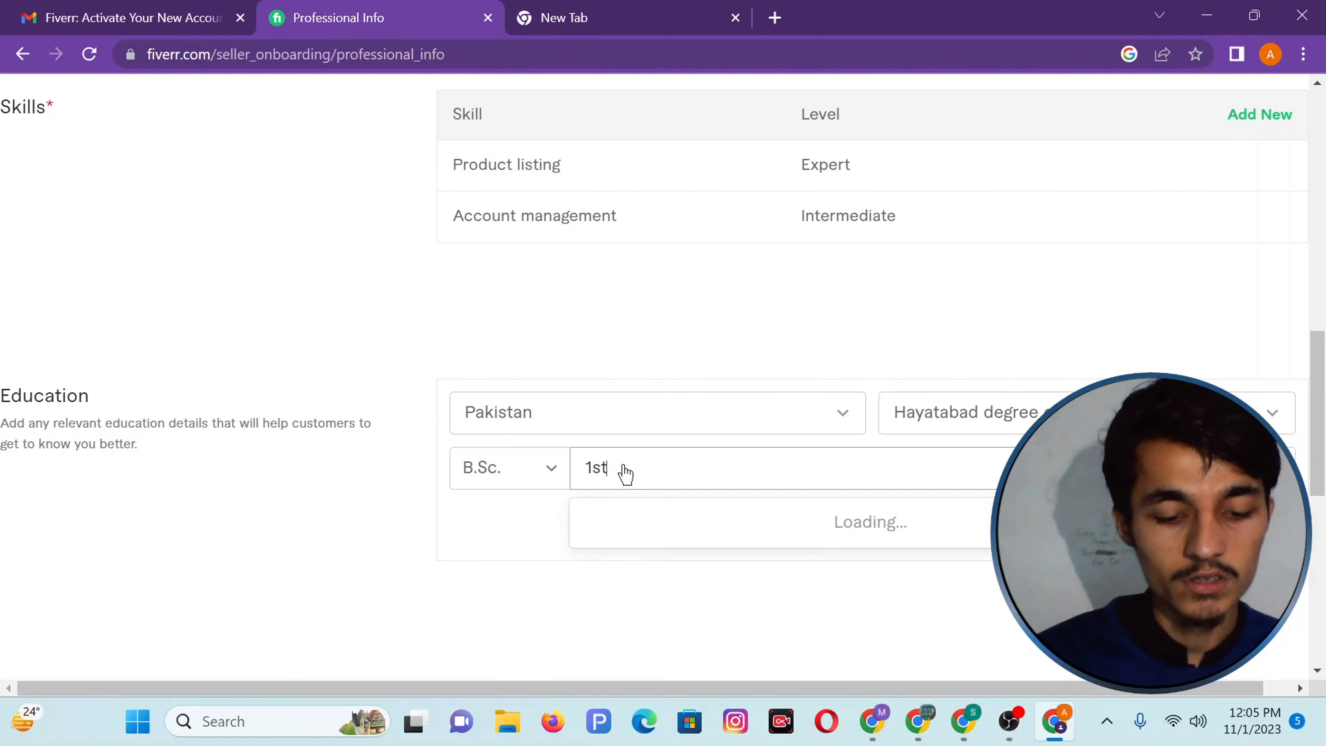
text( semmister)
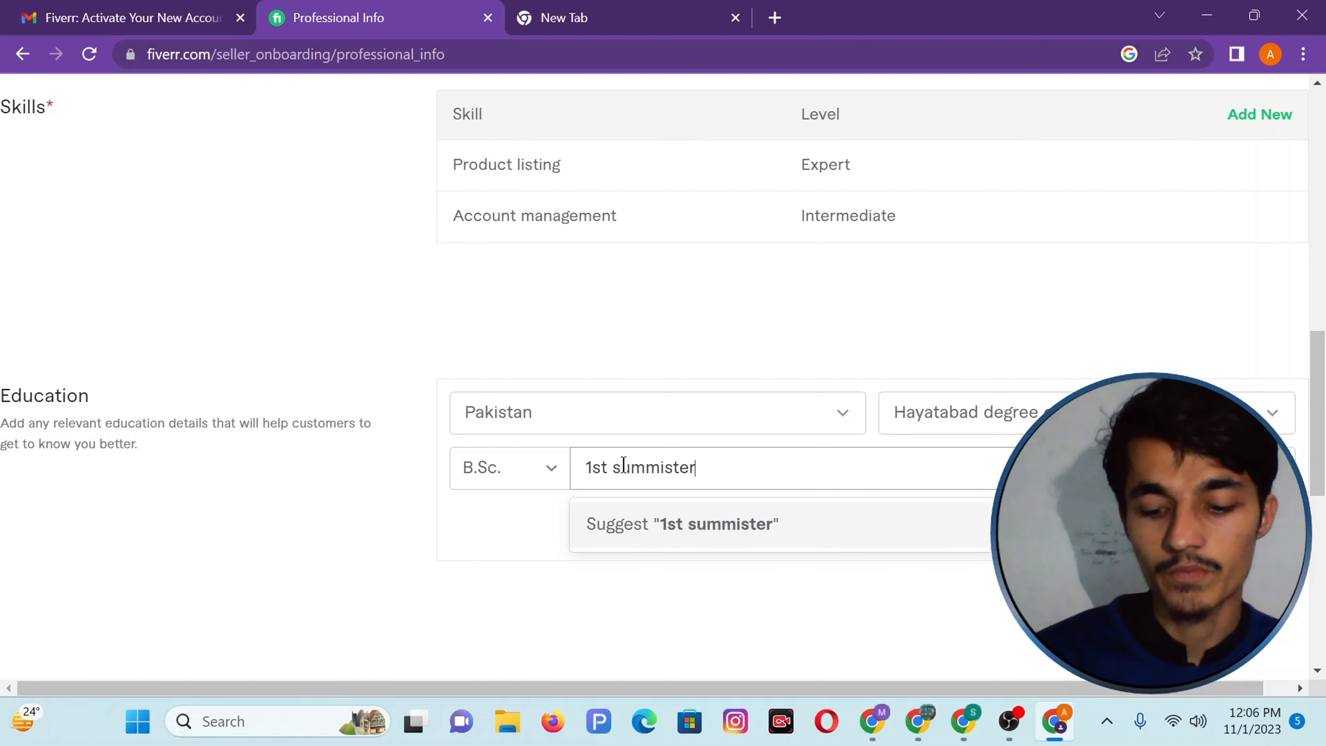
key(Return)
click(1245, 468)
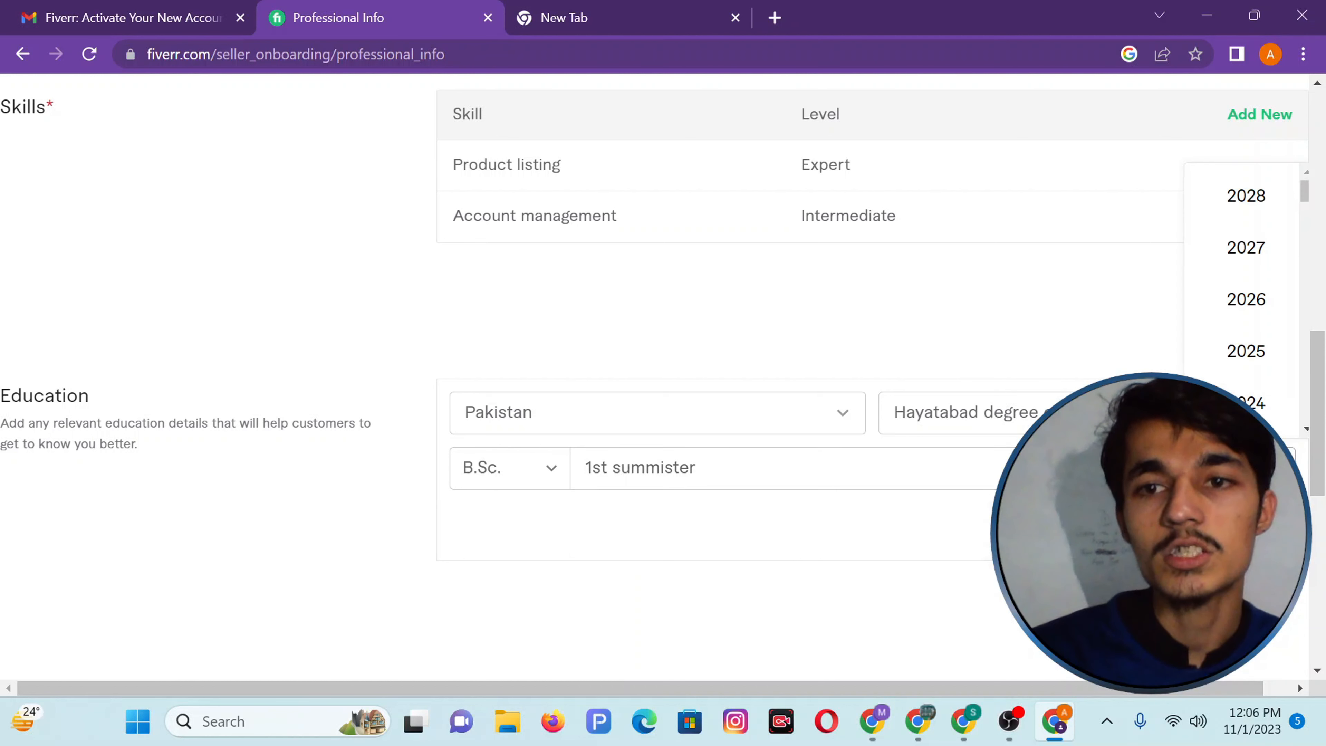
scroll(1259, 312, down, 4)
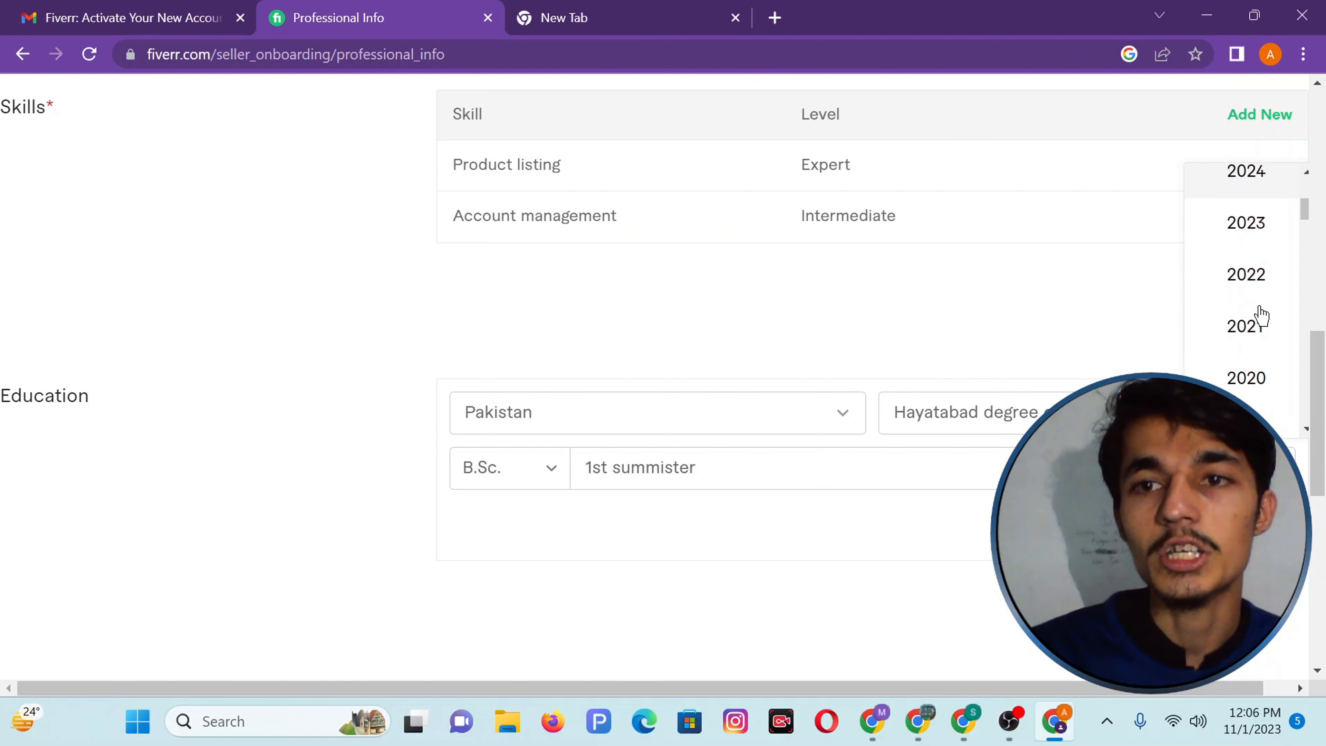
scroll(1247, 337, down, 2)
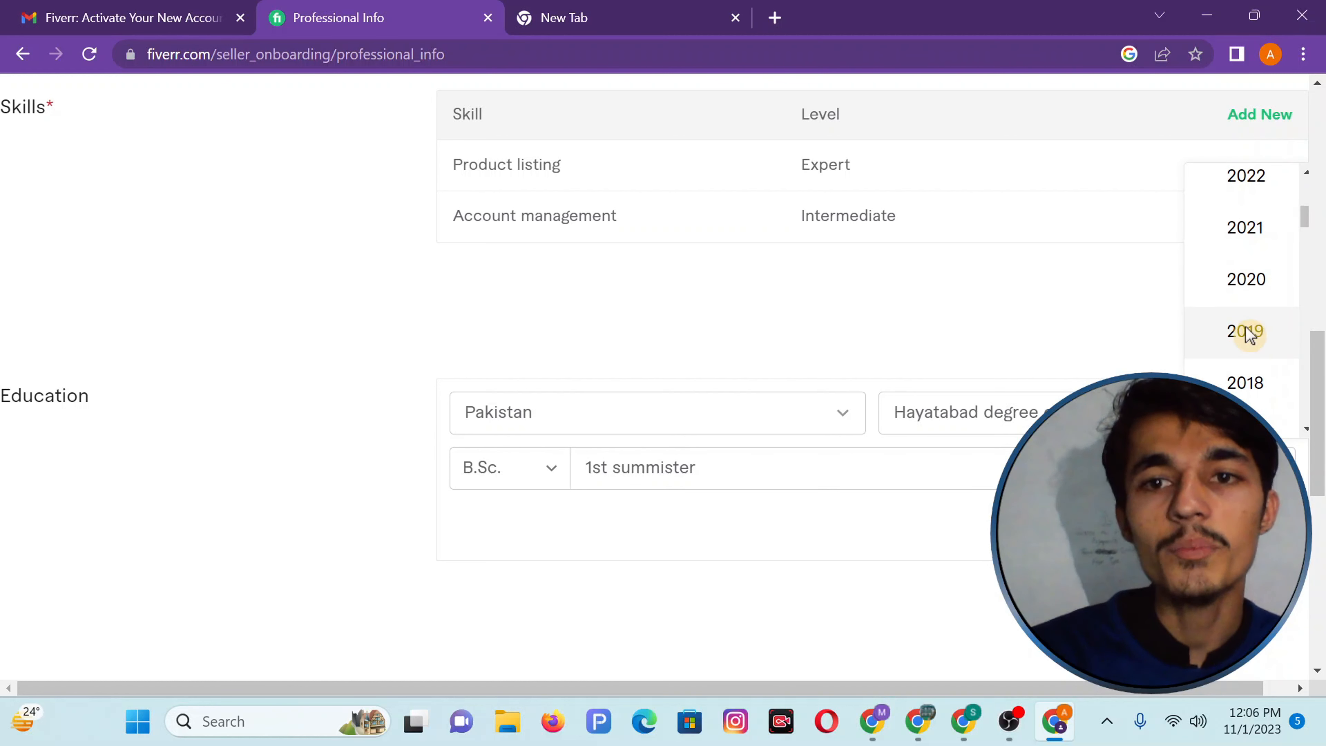
click(1248, 332)
click(1263, 526)
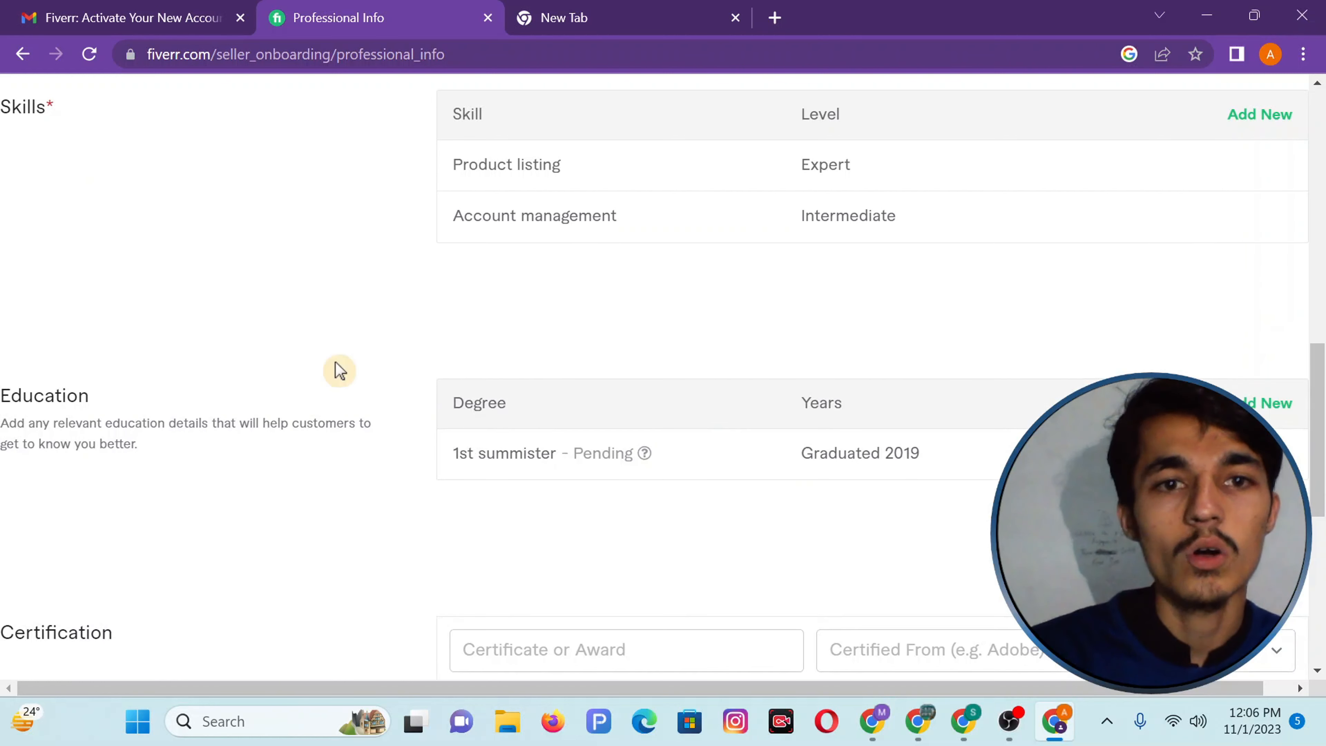
scroll(340, 370, down, 6)
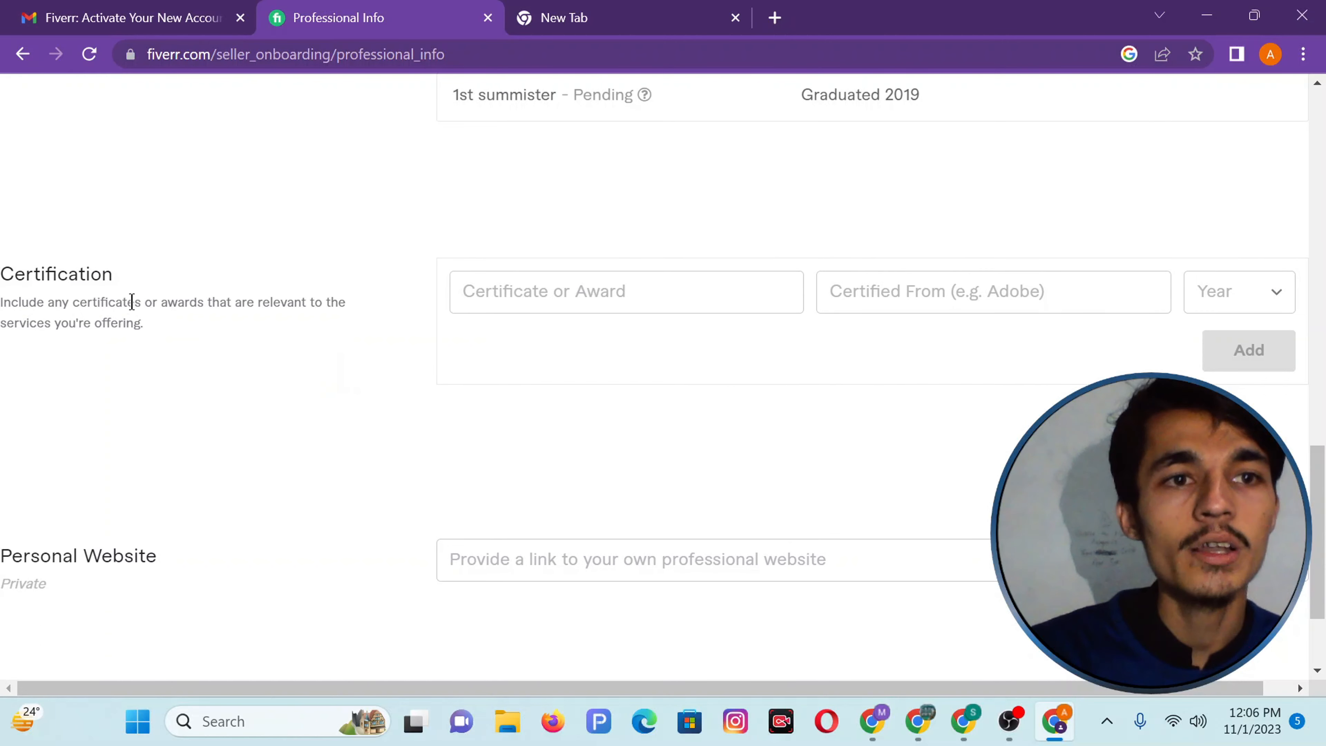
scroll(131, 301, up, 2)
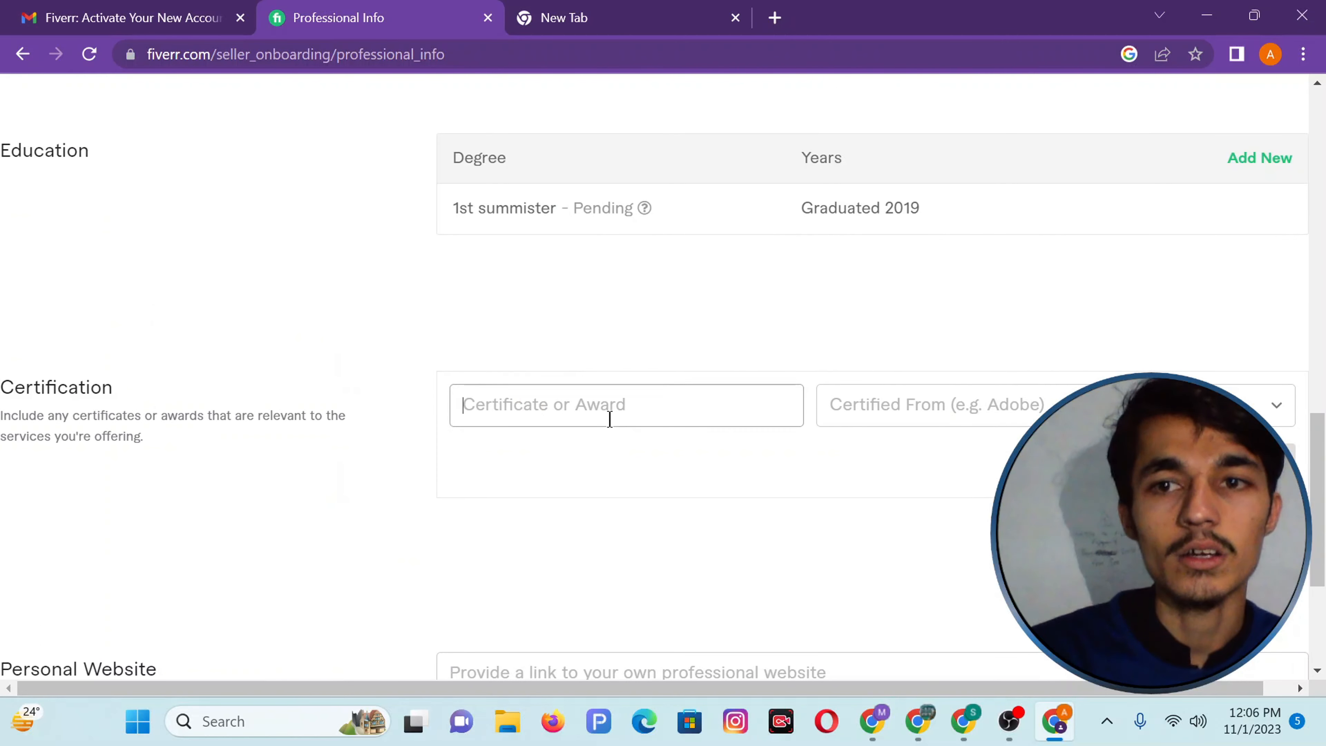
click(836, 406)
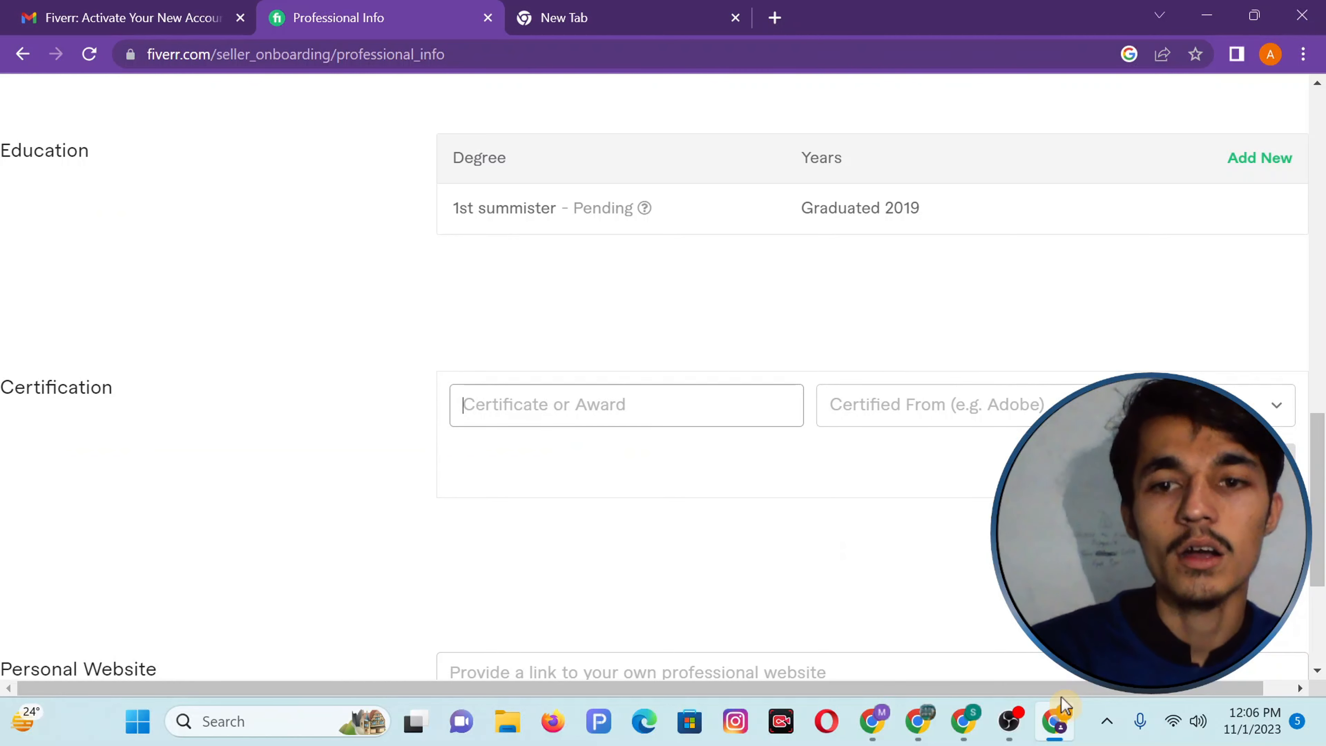
Step: Check the example seller's Education and Certification entries, then return to the onboarding form
click(923, 723)
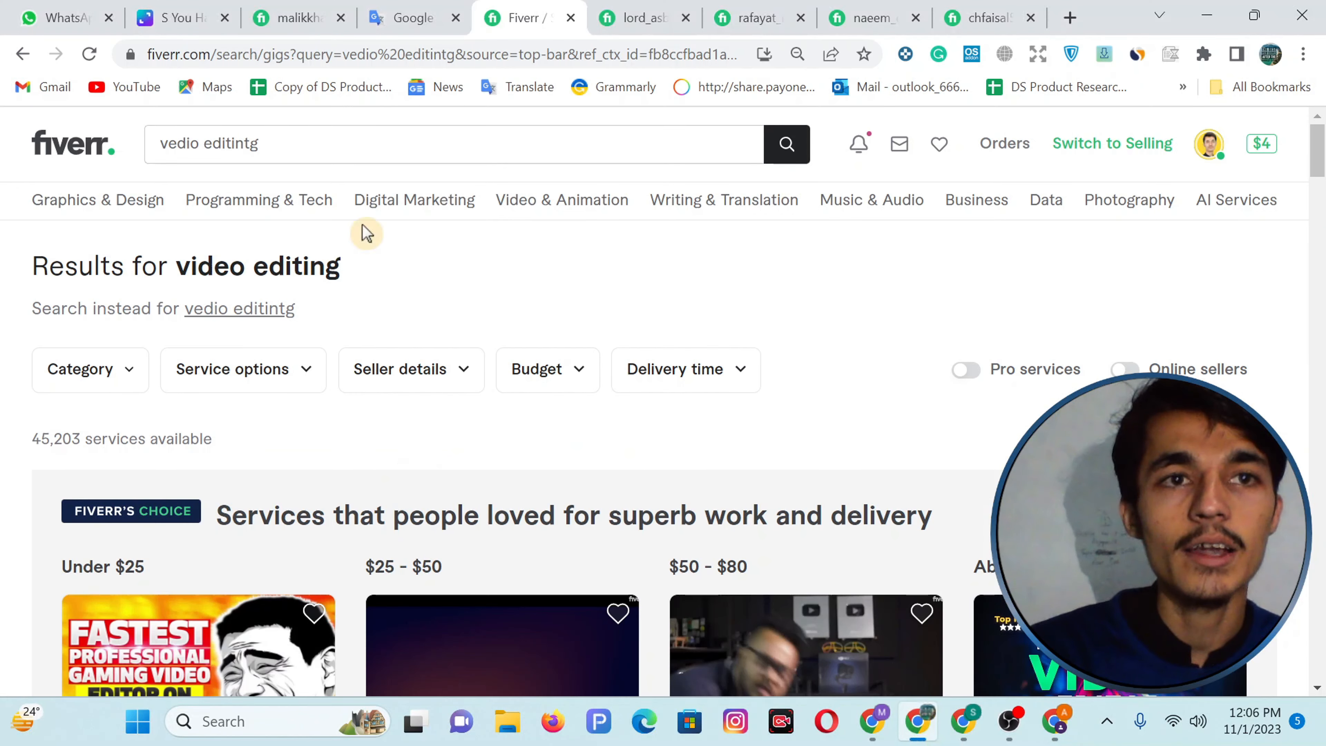
click(293, 16)
scroll(237, 308, down, 5)
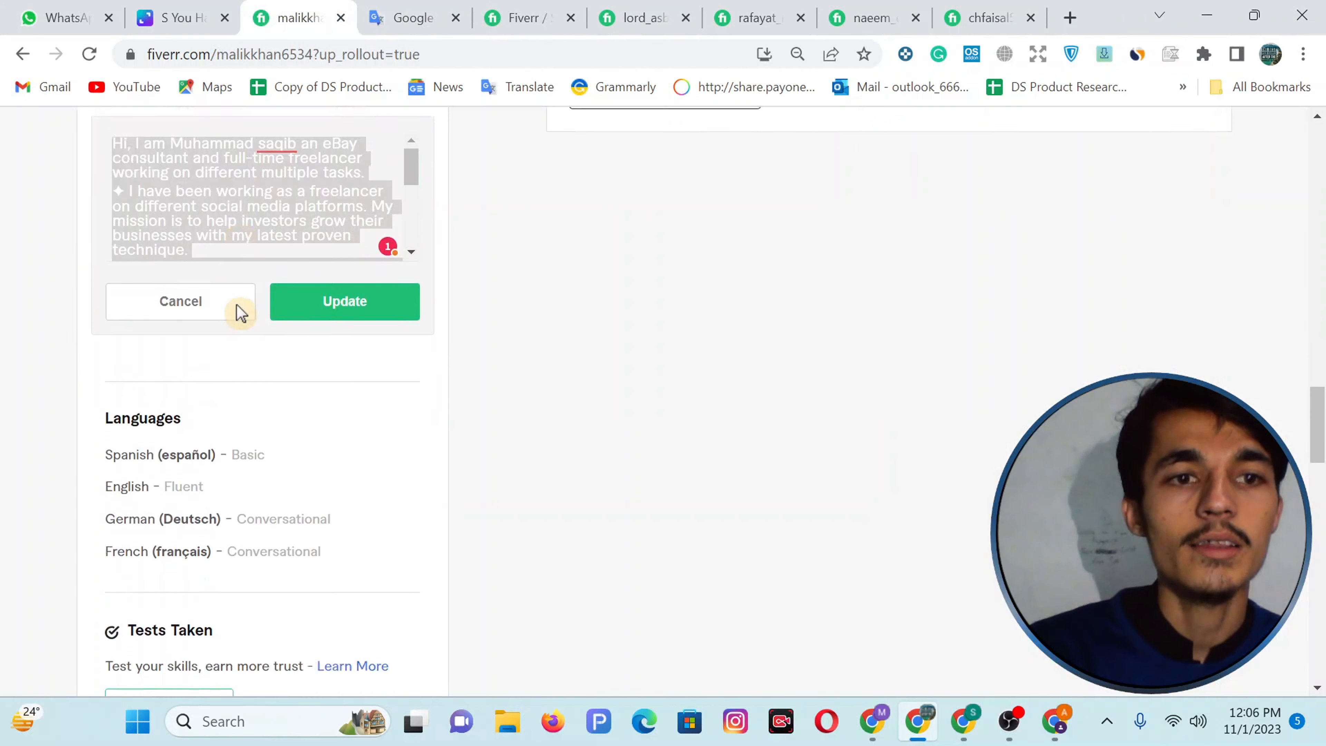
scroll(236, 308, up, 3)
click(179, 385)
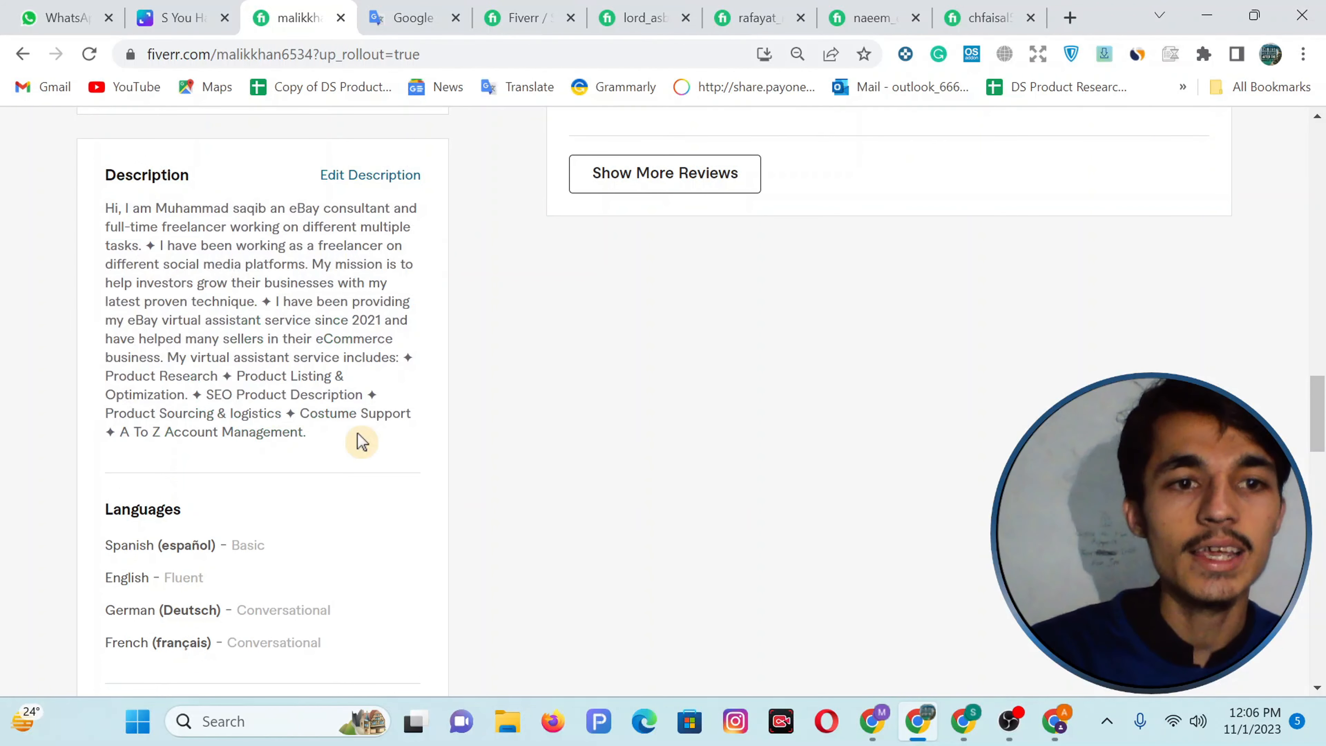
scroll(355, 438, down, 5)
scroll(278, 470, down, 10)
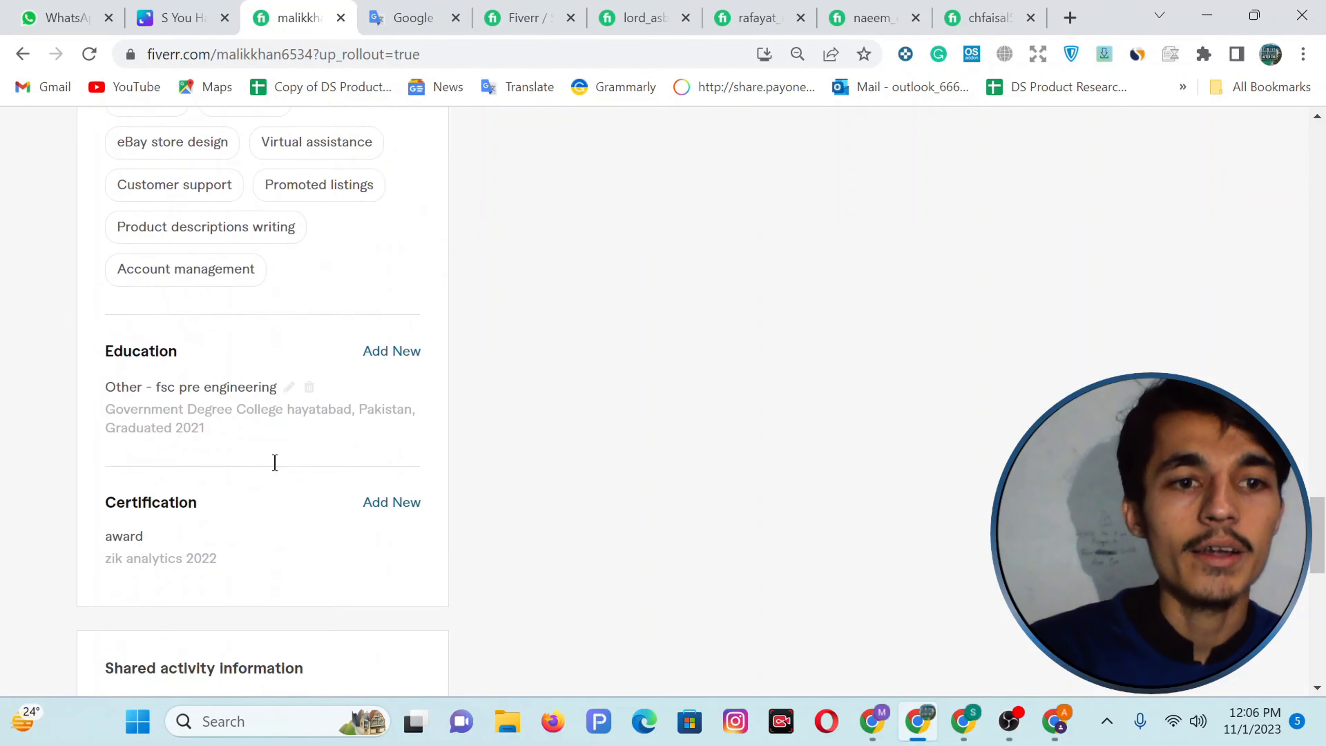
scroll(279, 470, down, 3)
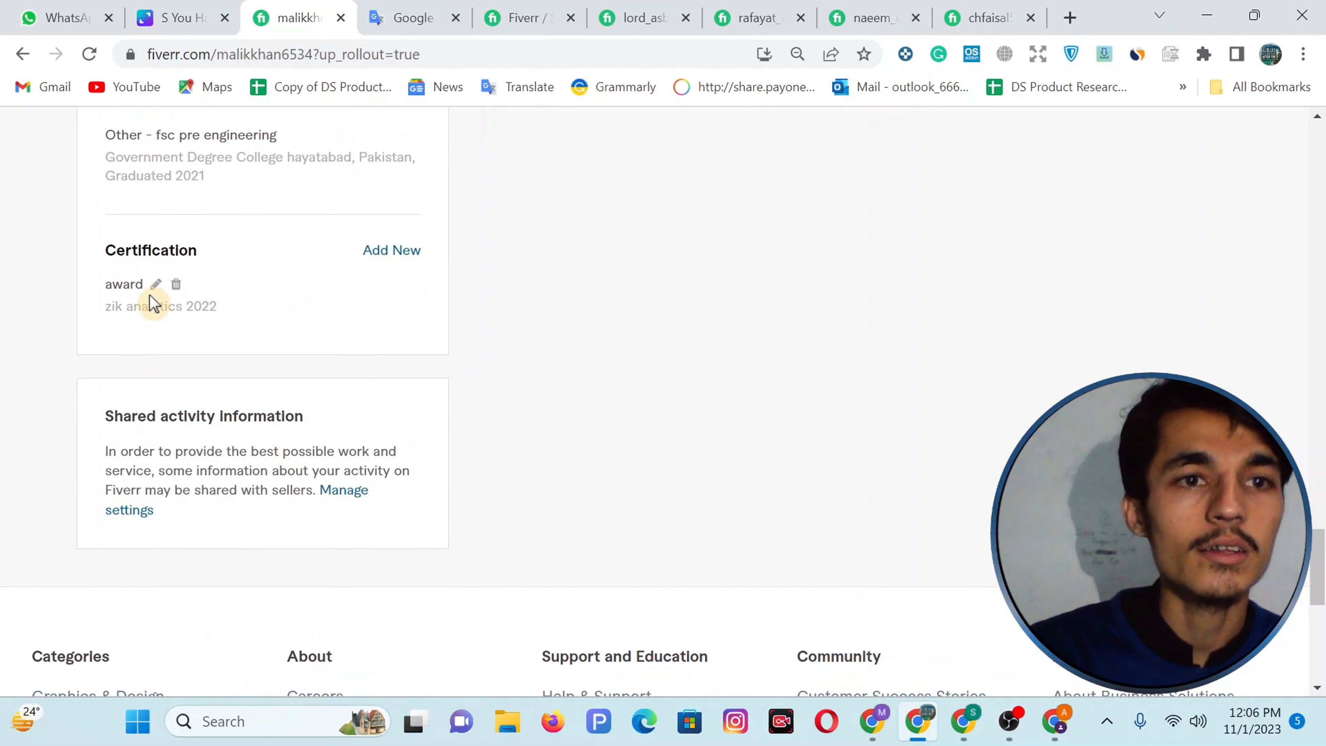
click(1056, 722)
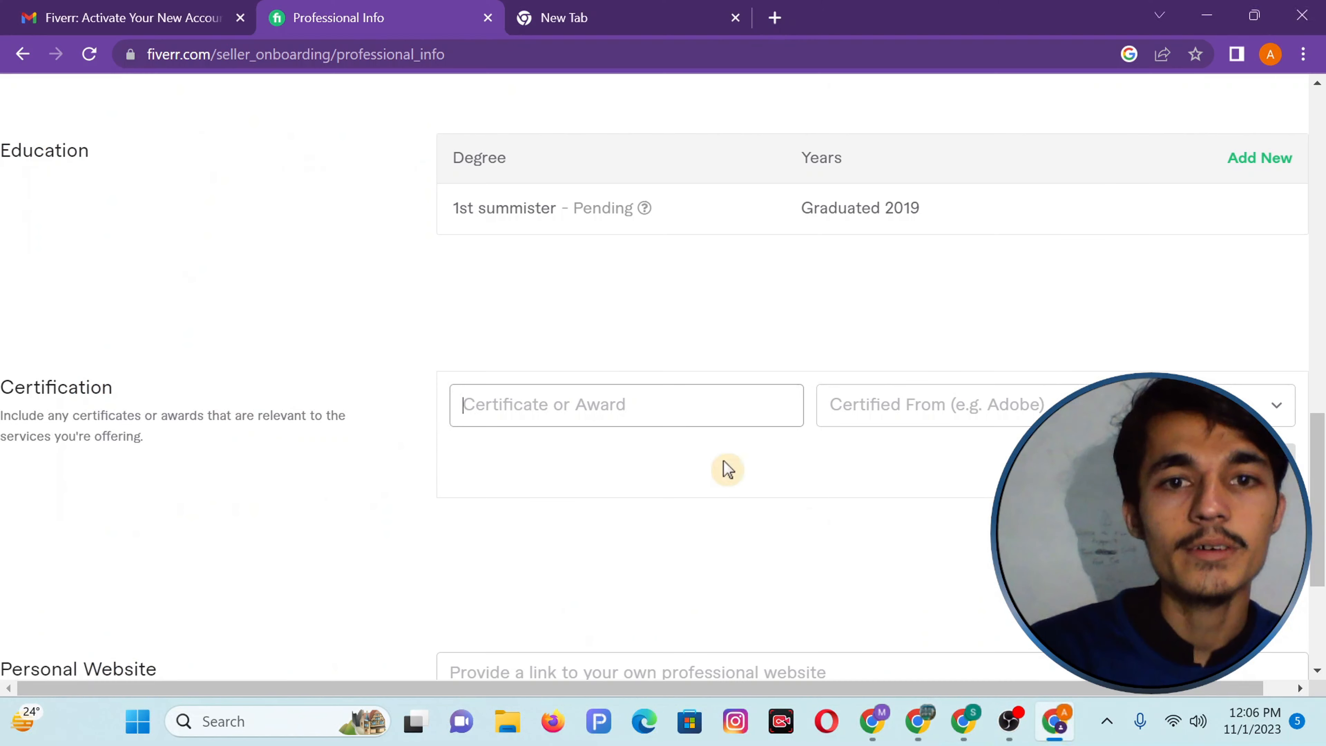
Step: Add the certification 'Award from ZIK Analytic', certified from ZIC Analytic, year 2022
click(564, 412)
text(Award from ZIK Analytic)
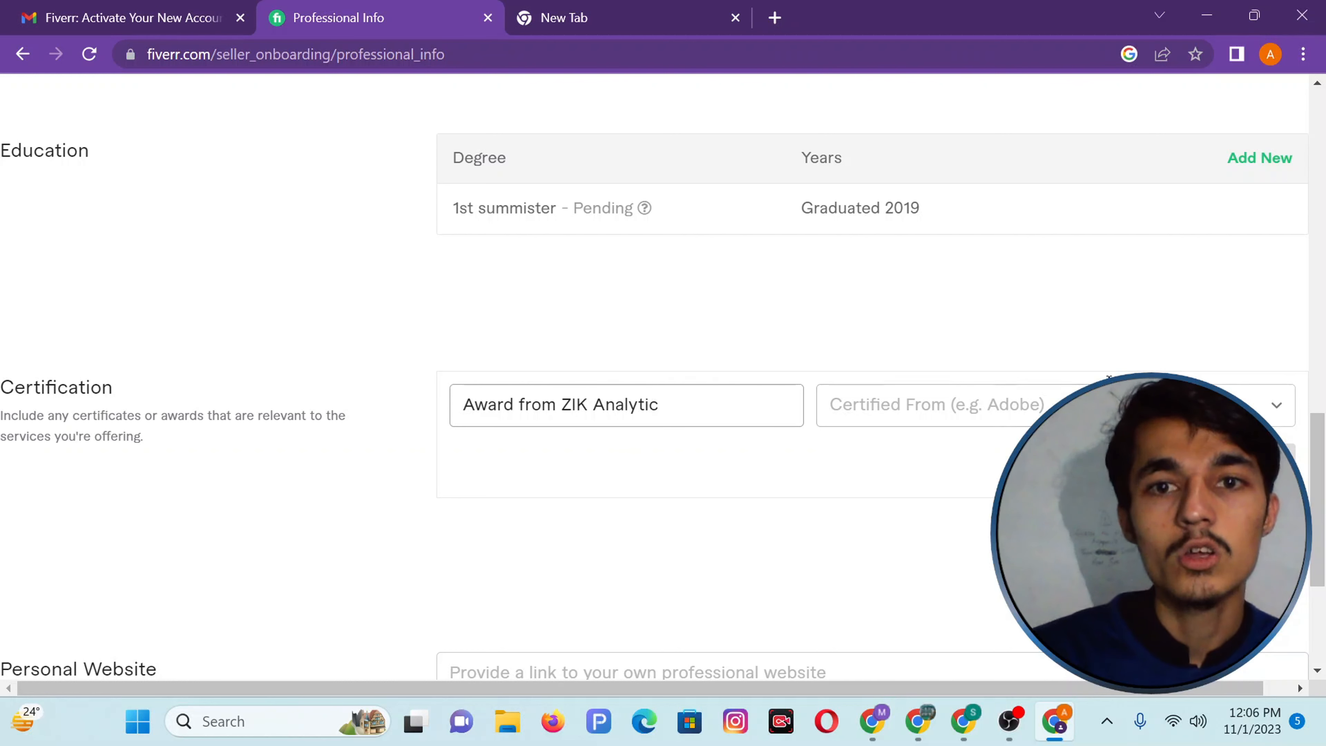
click(1033, 394)
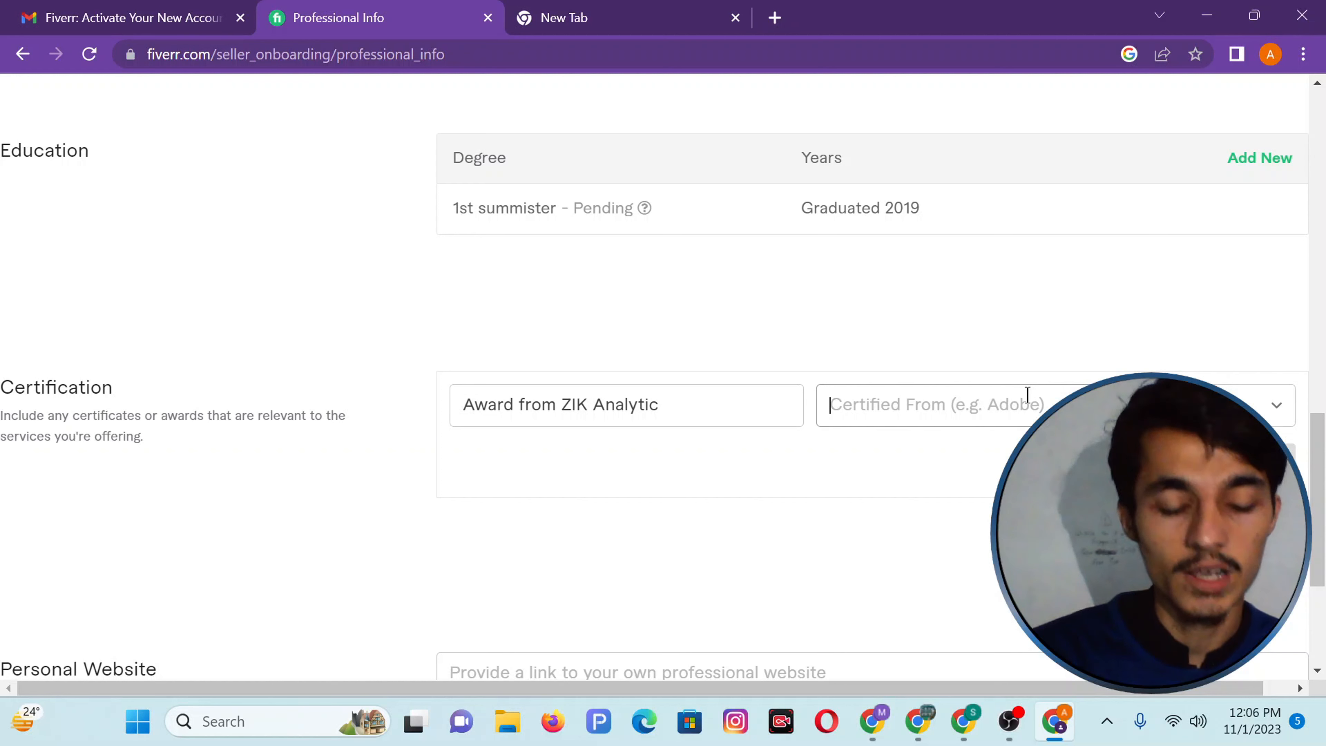
text(ZIC Analytic)
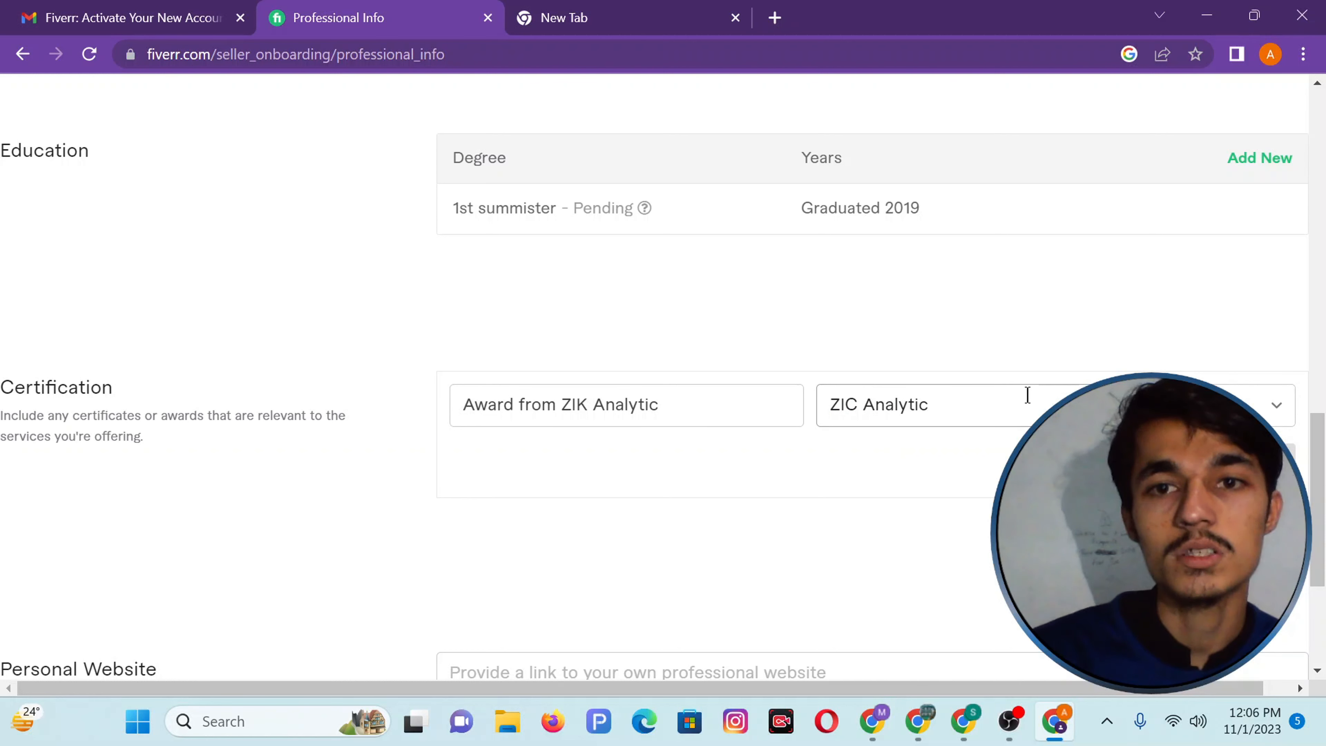
click(1277, 404)
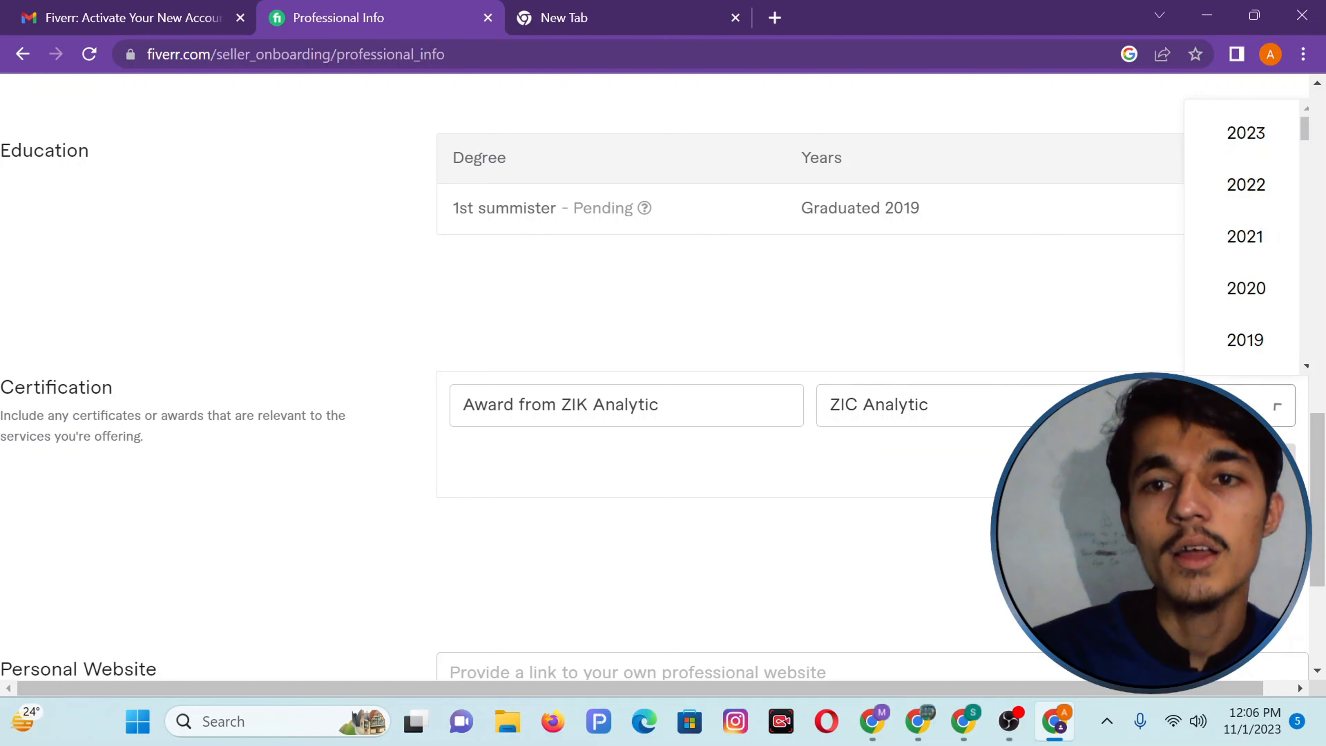
click(1260, 182)
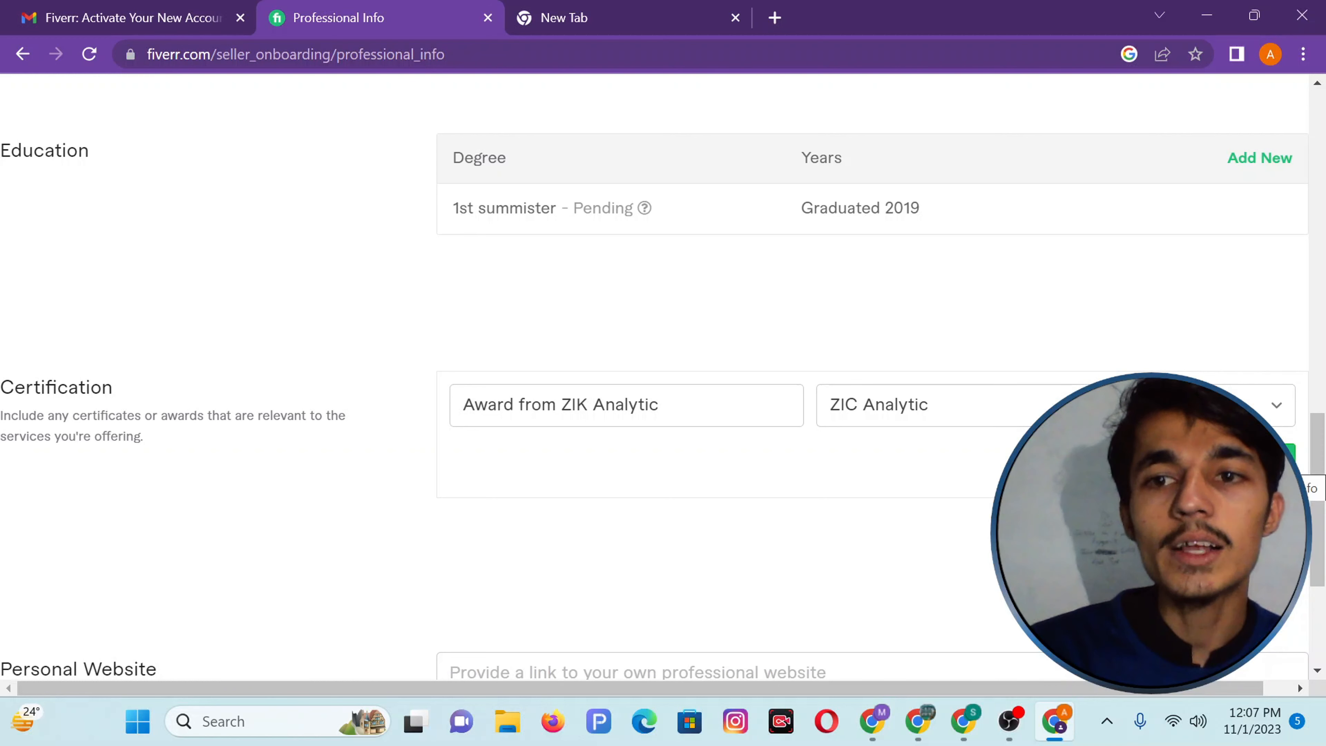
click(1265, 462)
scroll(702, 412, down, 4)
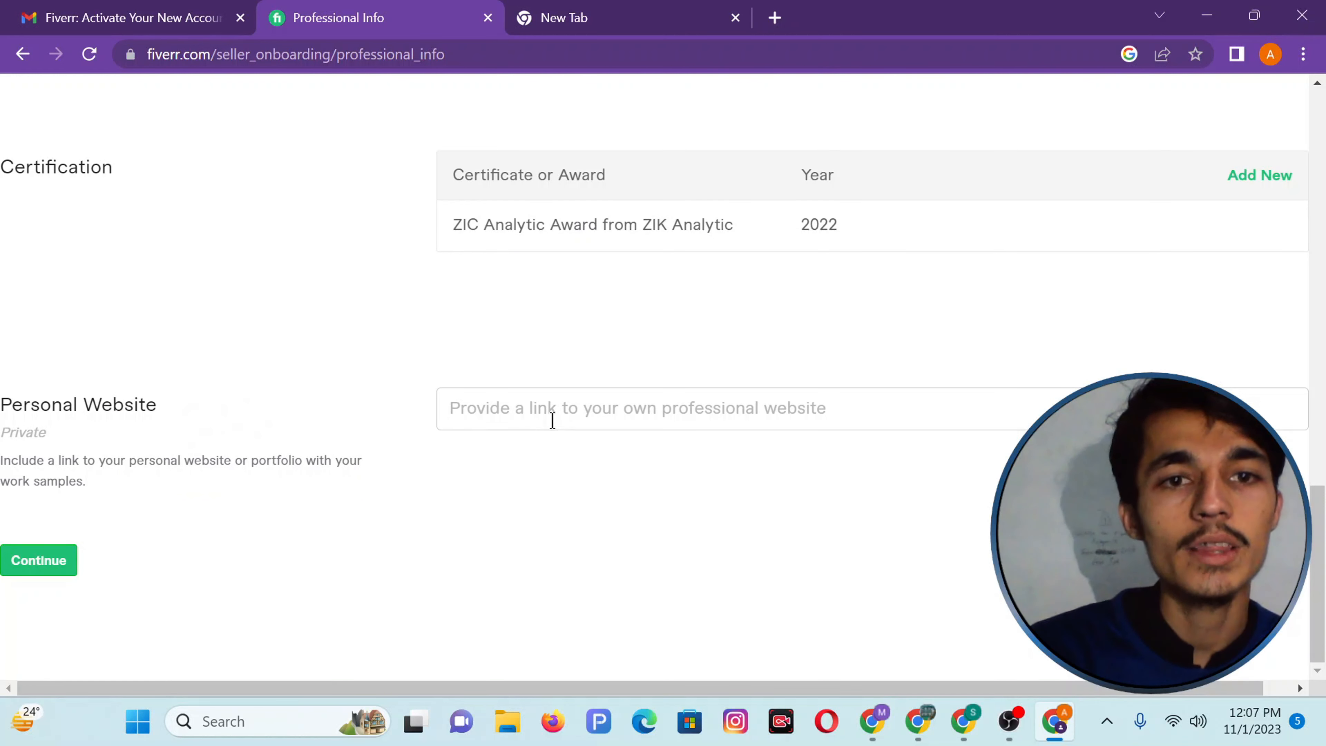
Step: Leave the Personal Website field blank and submit the professional info
click(538, 413)
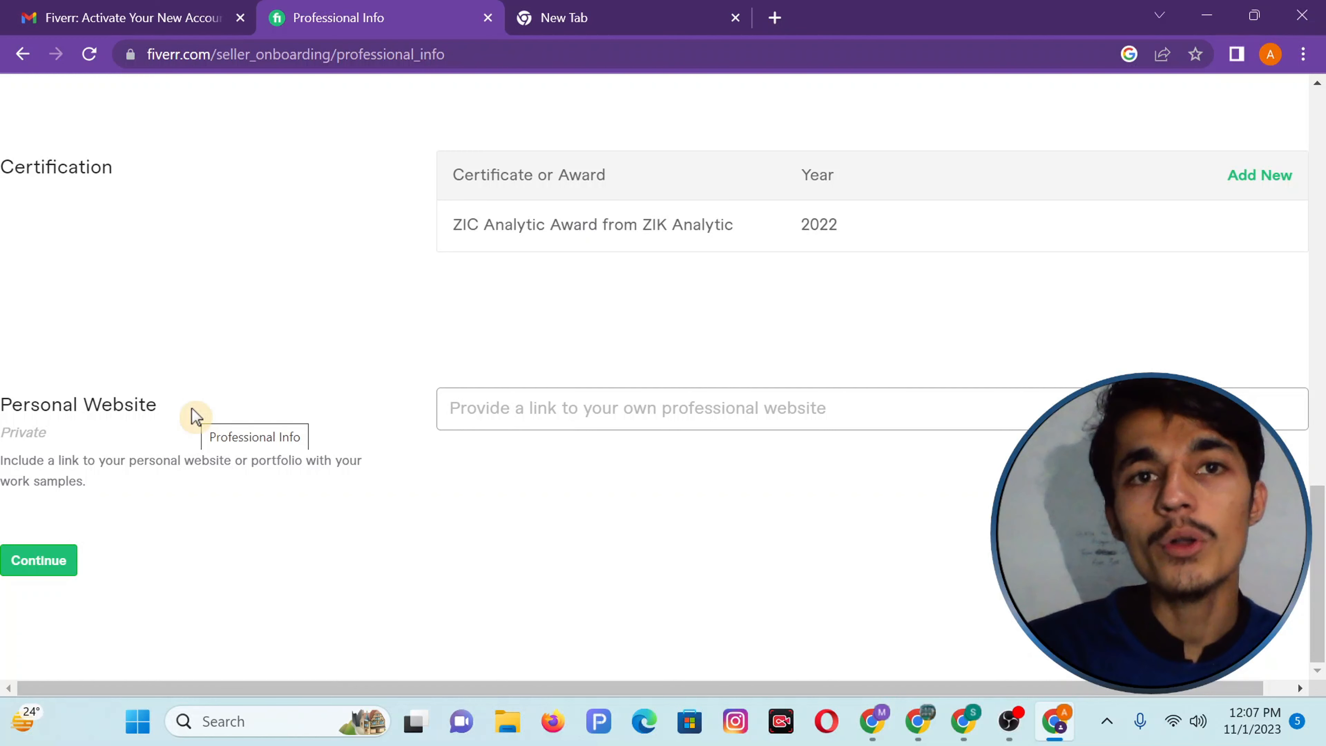
click(39, 561)
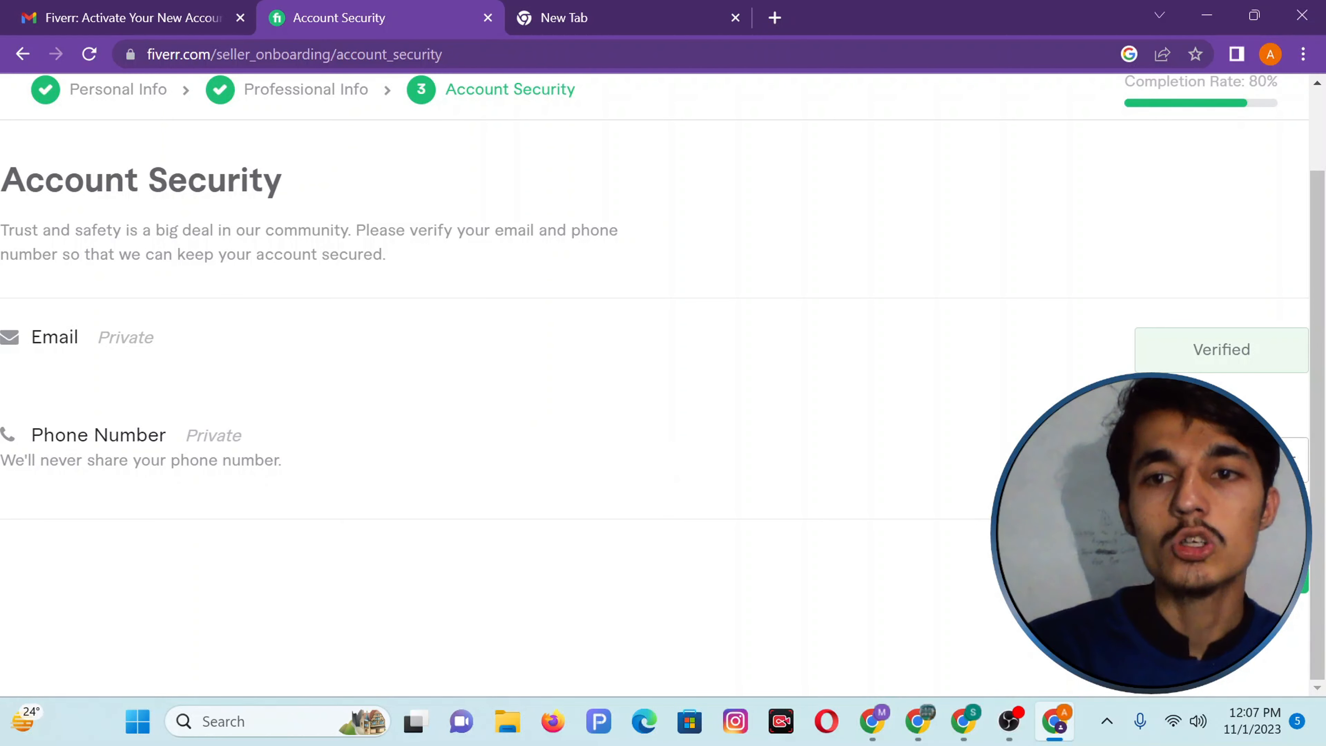
Step: Open the Verify Phone Number dialog from Account Security, with Pakistan (+92) as the country
click(1222, 460)
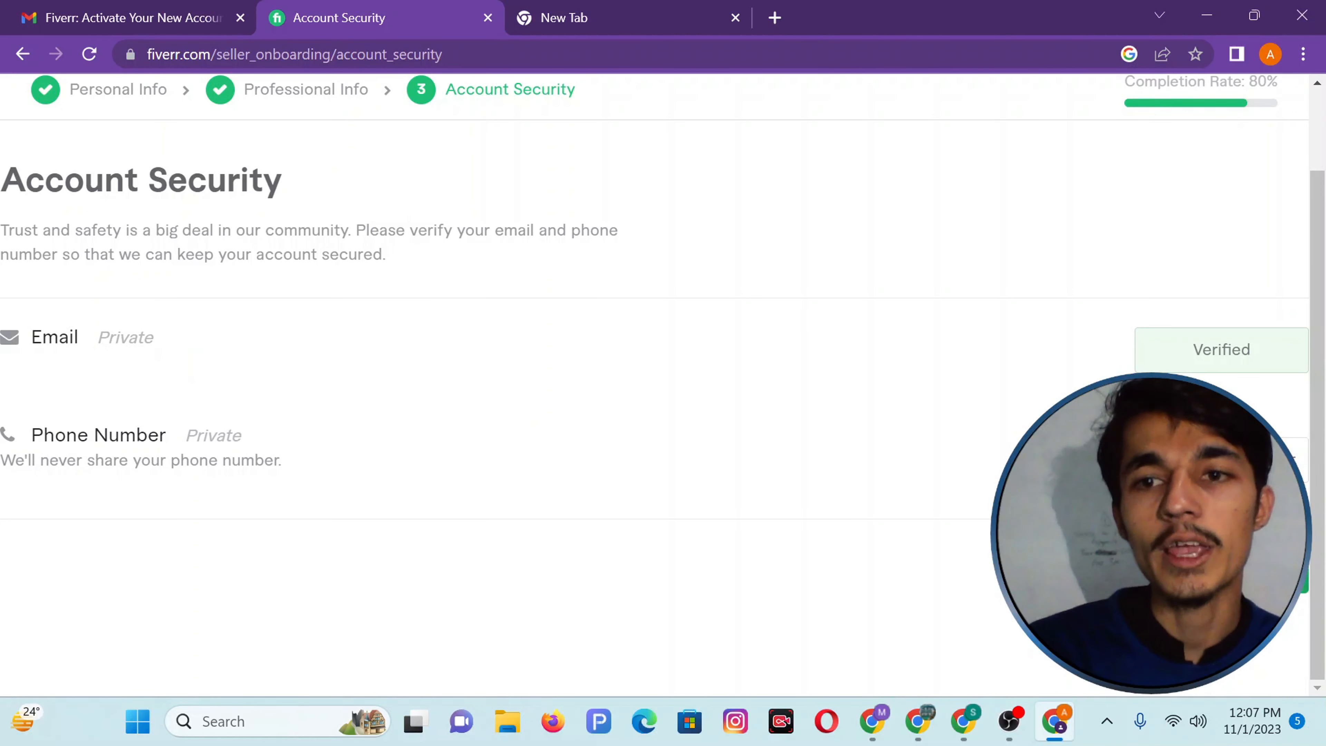
click(1015, 429)
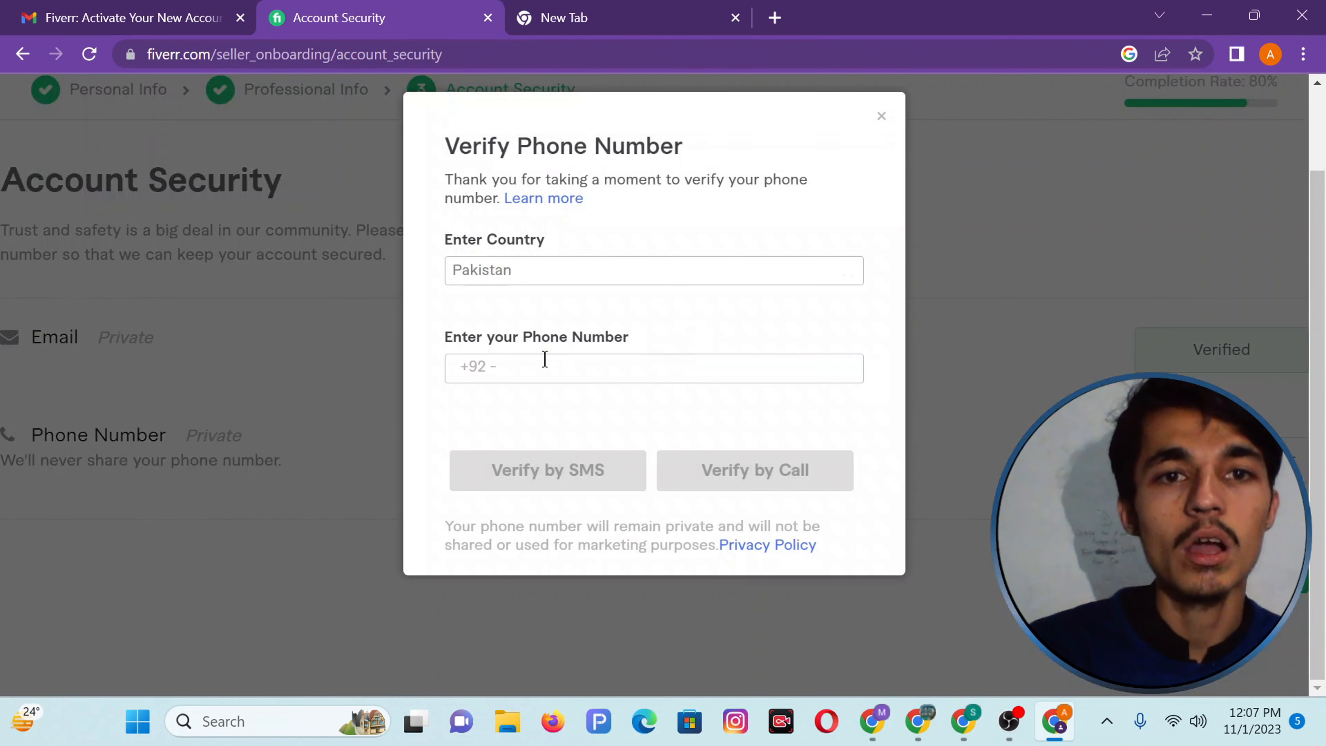
Step: Enter the seller's phone number, request an SMS verification code, then close the code dialog
click(529, 365)
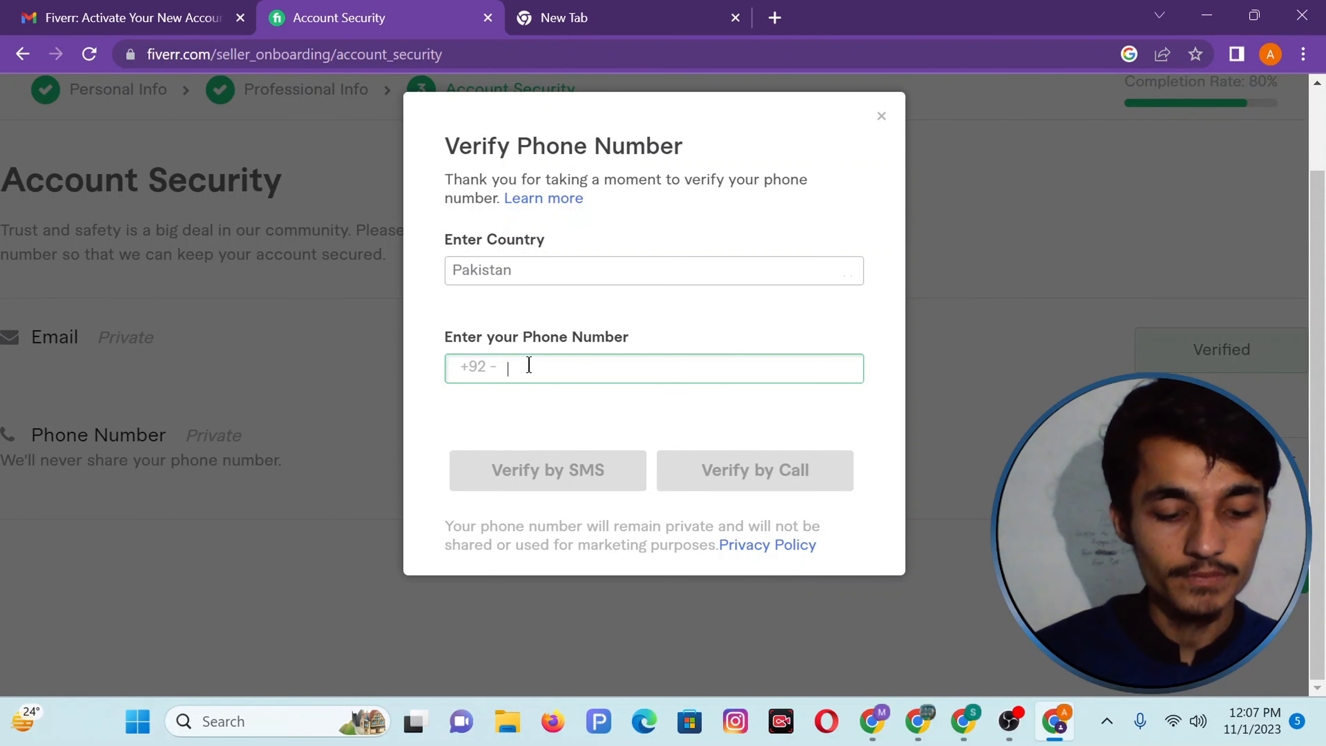
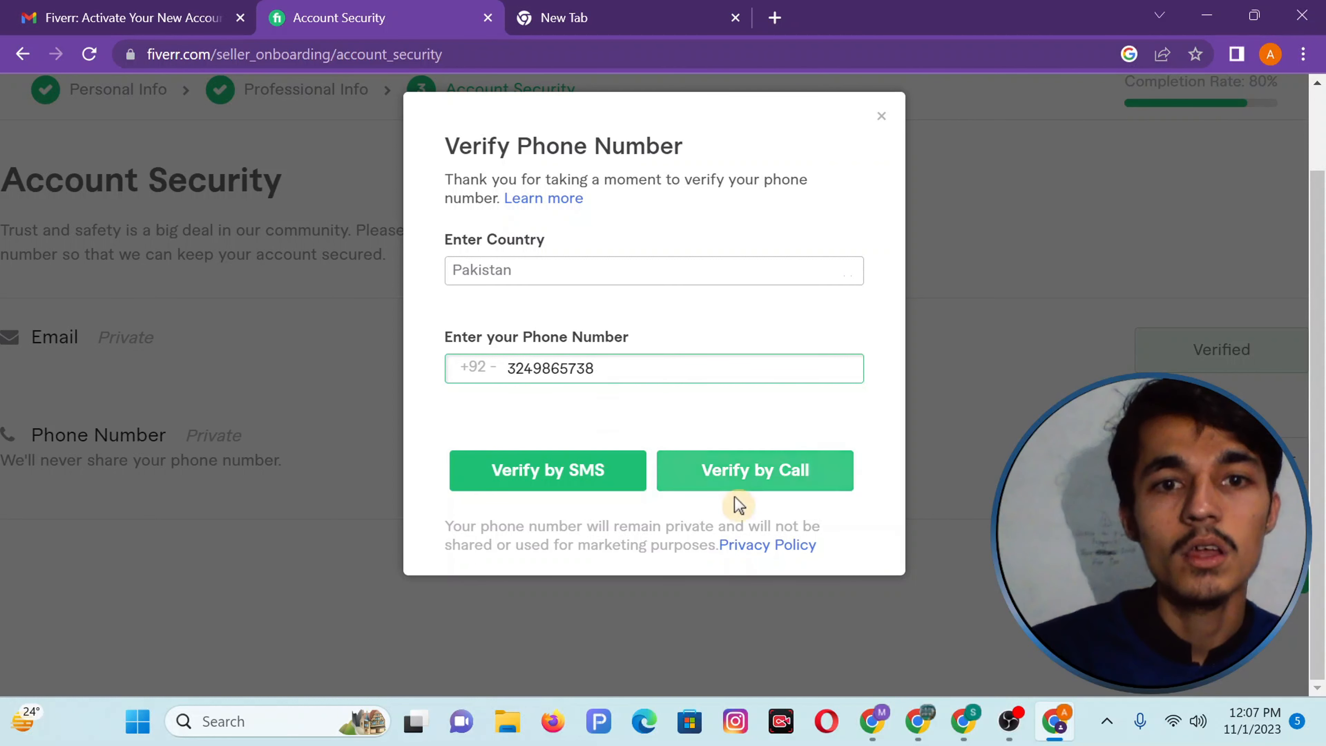
click(595, 484)
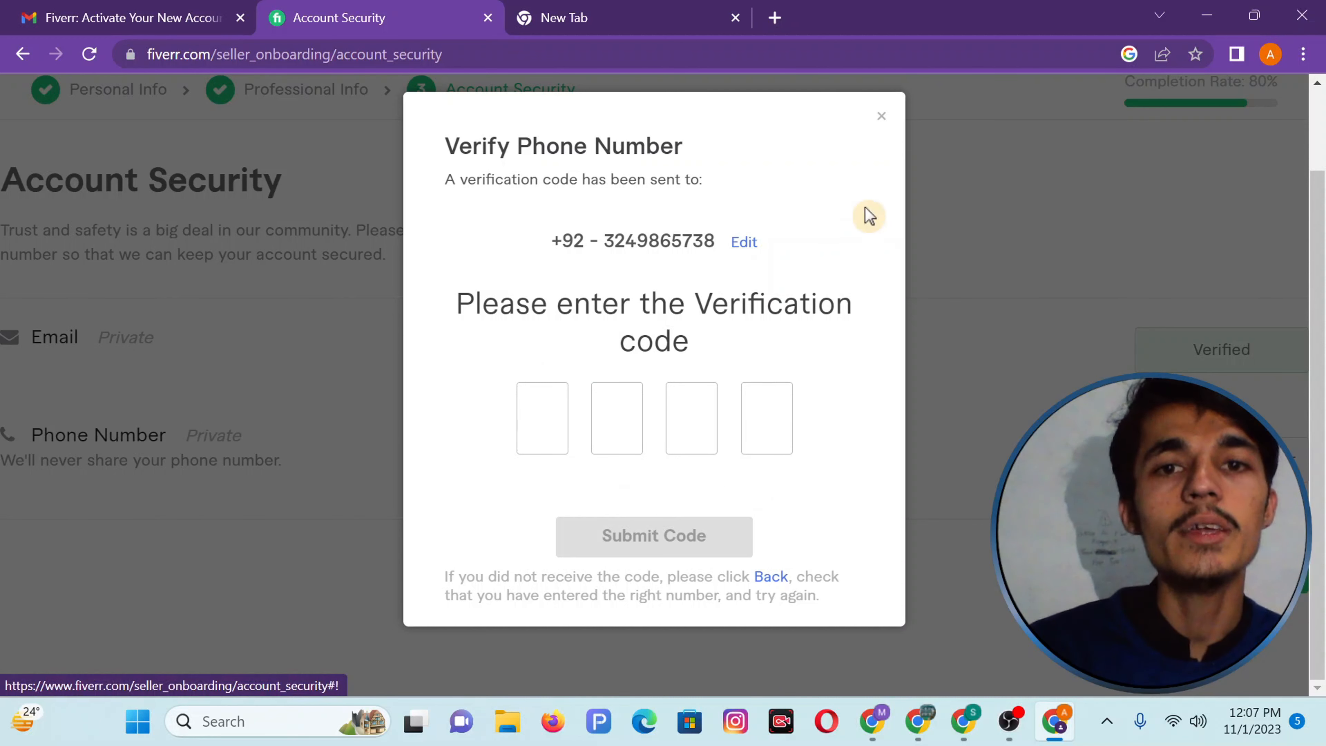
click(880, 118)
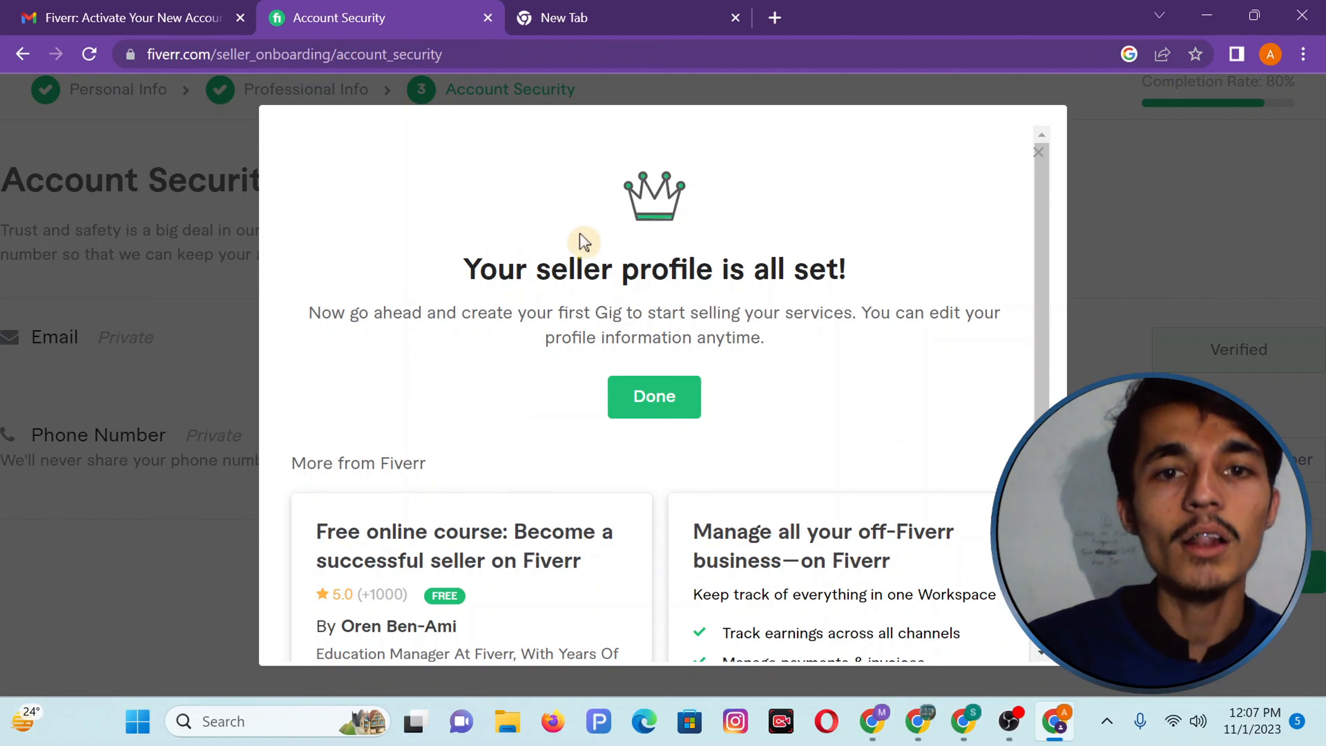
Step: Choose Done on the seller-profile-complete message and place the cursor in the new Gig's title box
click(638, 399)
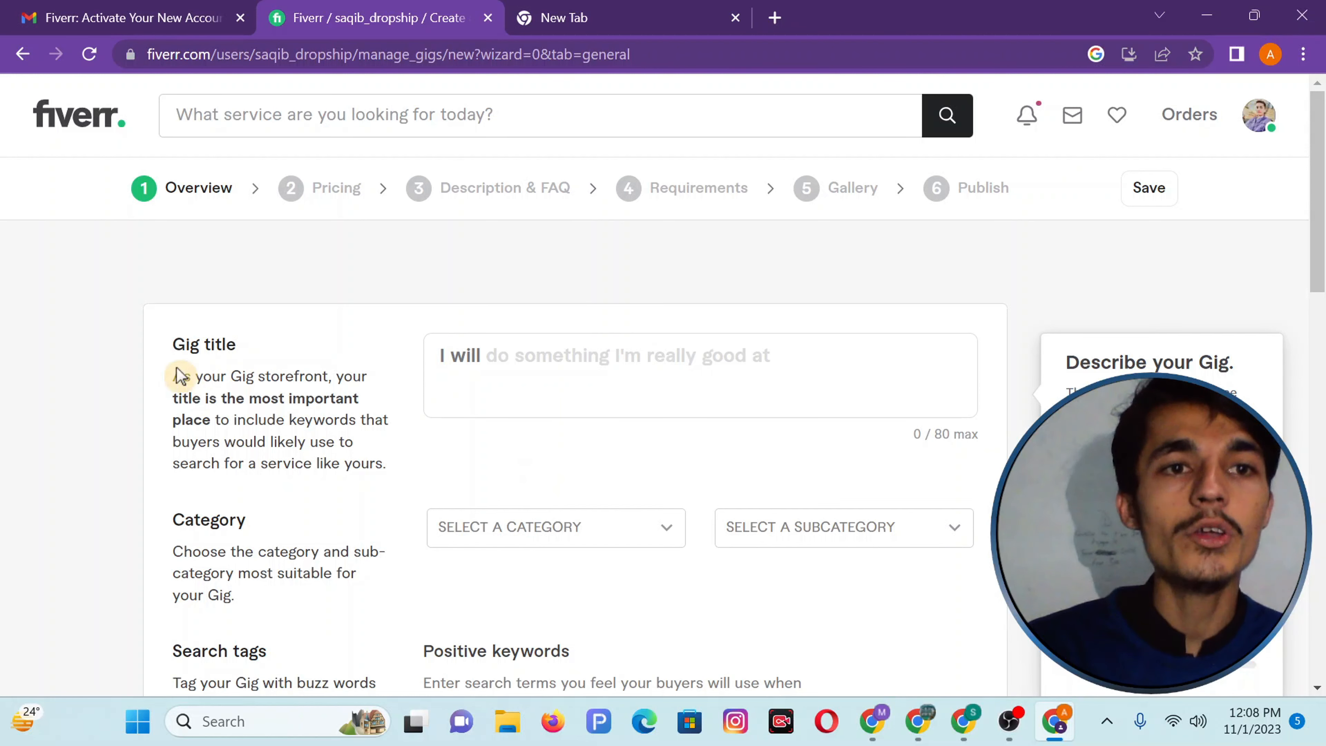
click(446, 360)
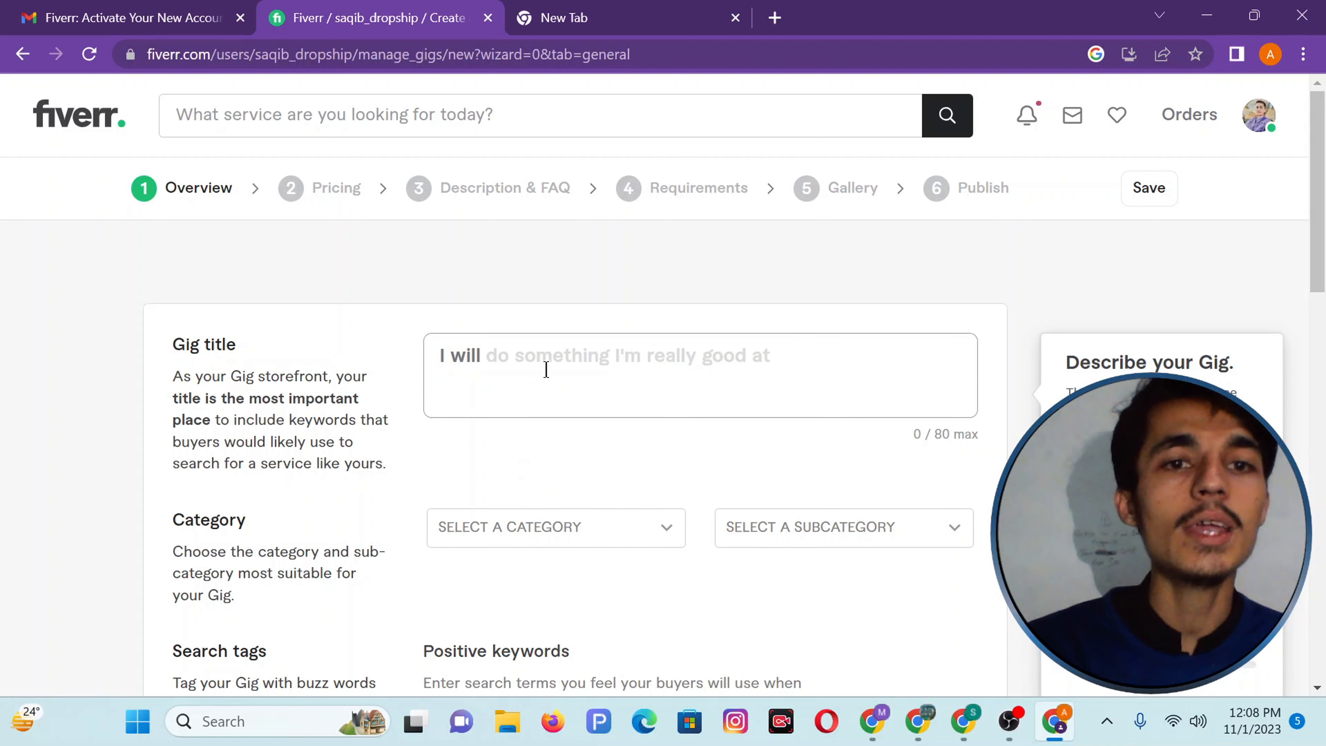